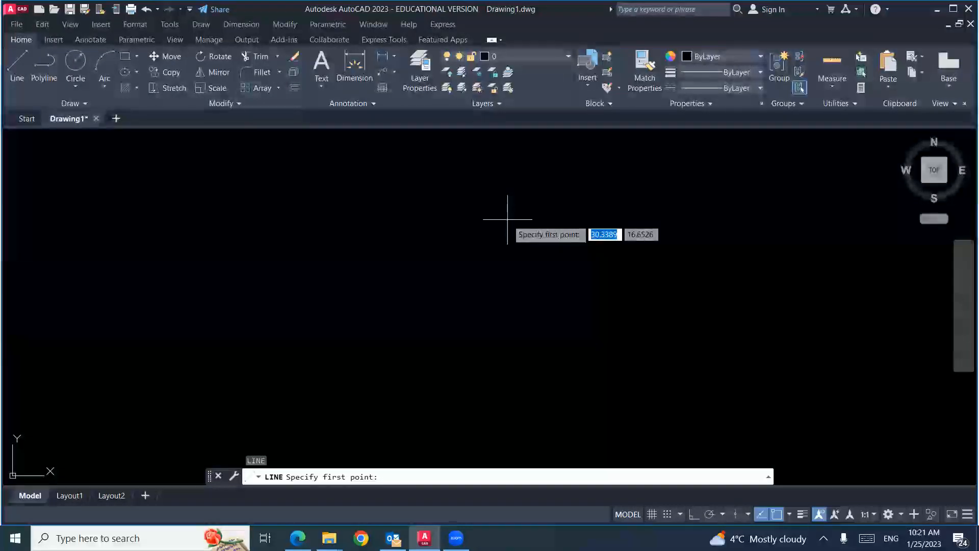
pyautogui.press('Escape')
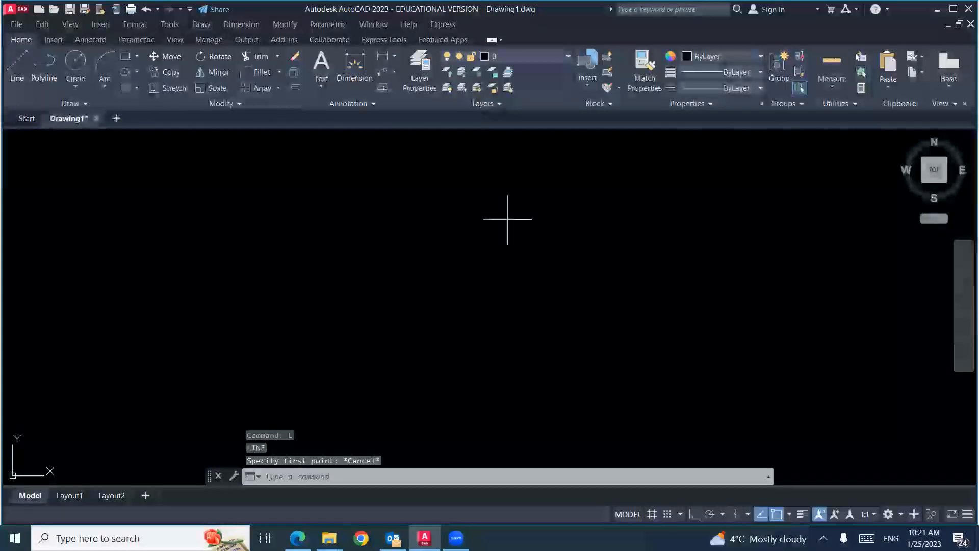
pyautogui.click(441, 263)
pyautogui.press('Escape')
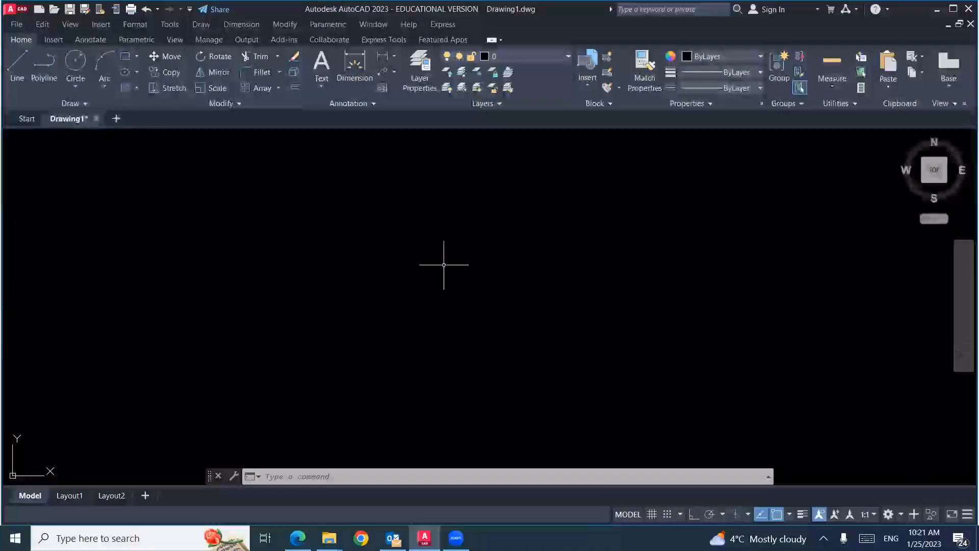
# Step: Draw three connected straight lines with the Line command, forming an open four-point shape at arbitrary points in the drawing area
pyautogui.write('l')
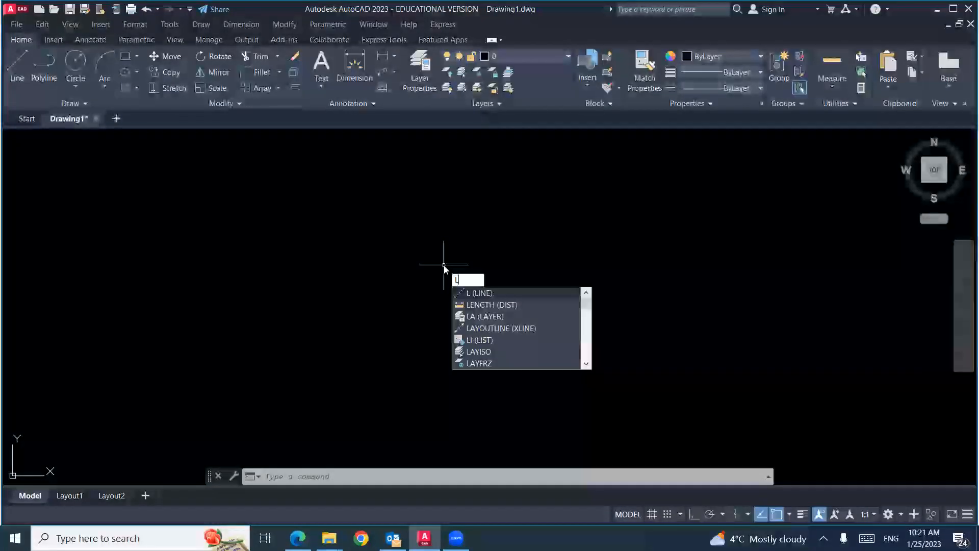
pyautogui.press('Return')
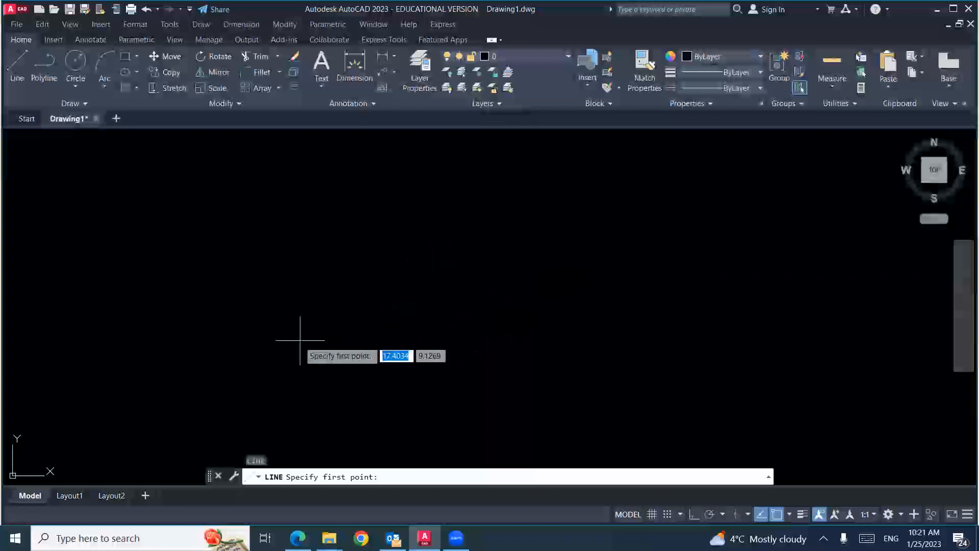
pyautogui.click(207, 375)
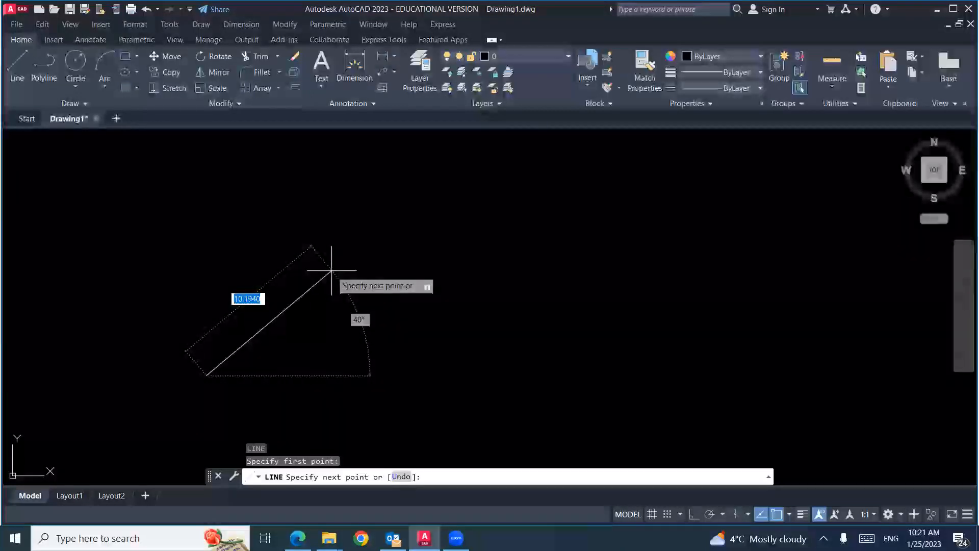
pyautogui.click(519, 296)
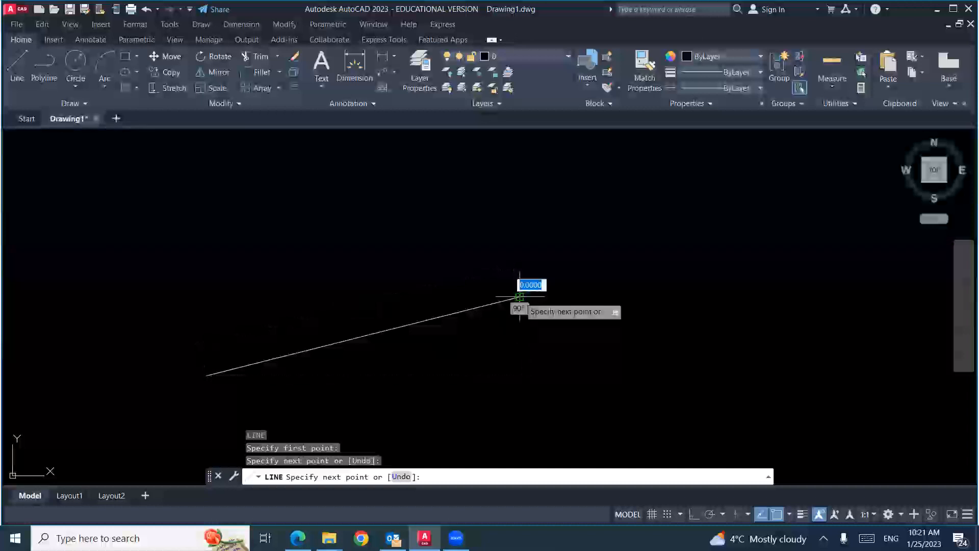
pyautogui.click(419, 172)
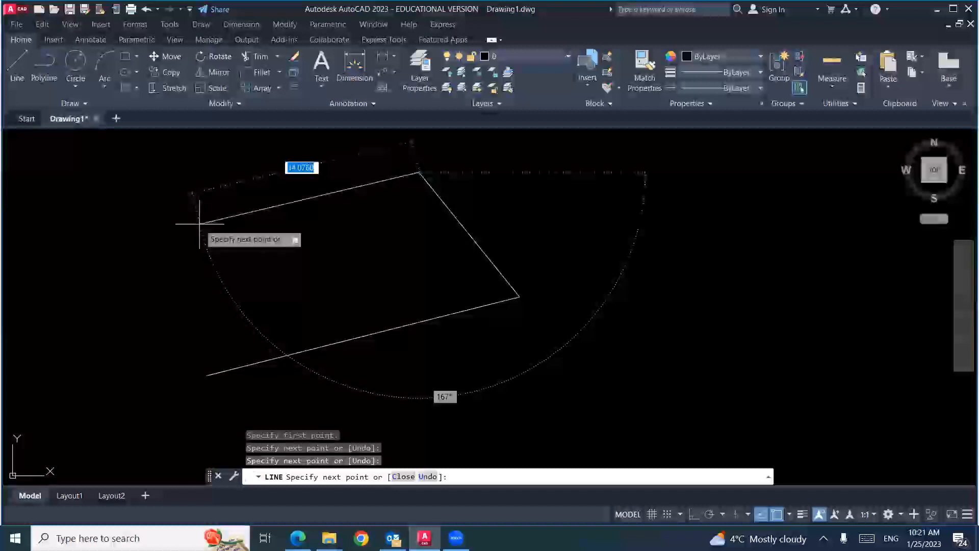
pyautogui.click(200, 223)
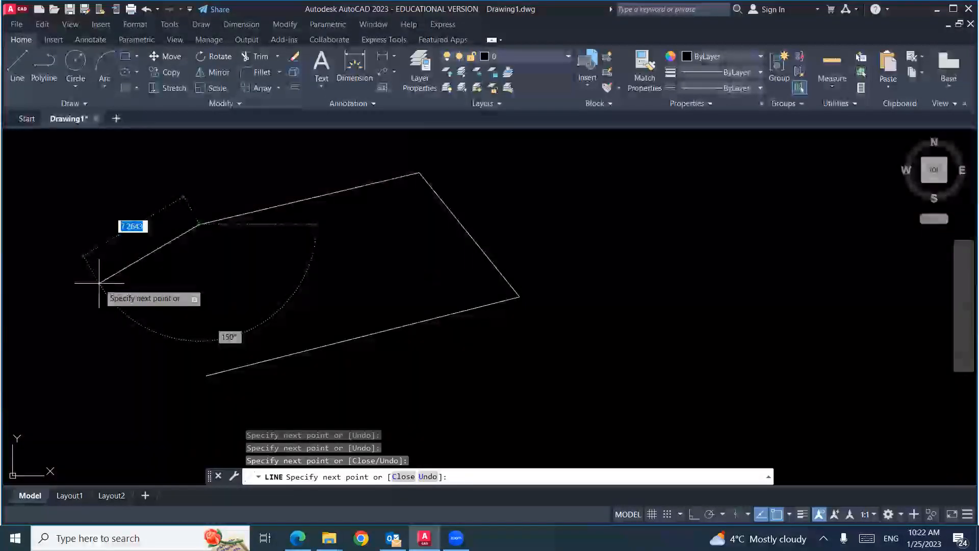
pyautogui.press('Escape')
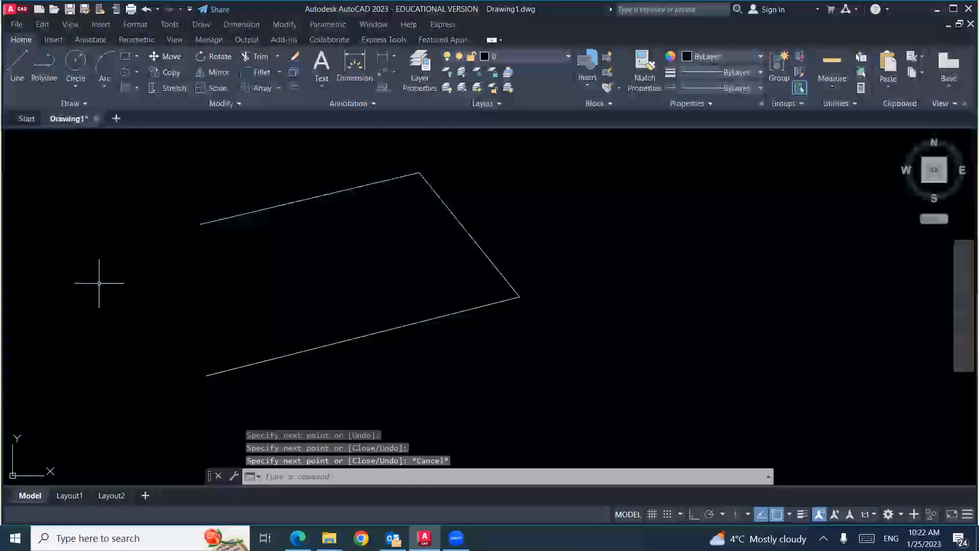
# Step: Open the On-Screen Keyboard from a Windows search for "key" and minimise its window to return to the AutoCAD drawing
pyautogui.click(153, 538)
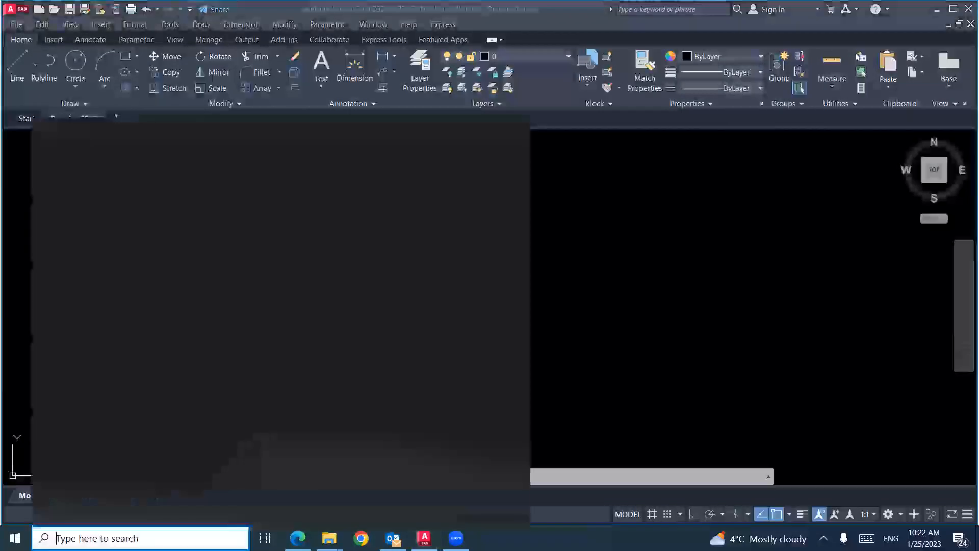
pyautogui.write('scre')
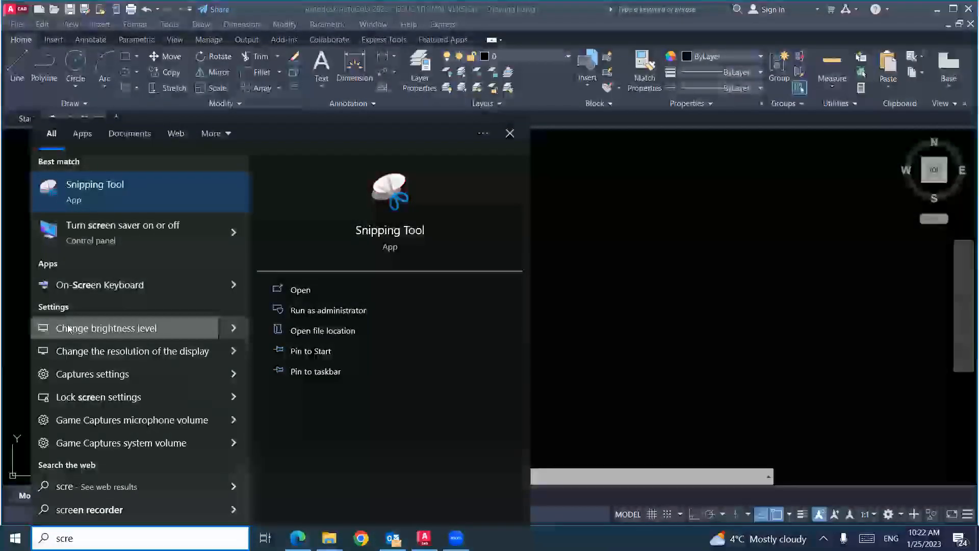
pyautogui.write('enk')
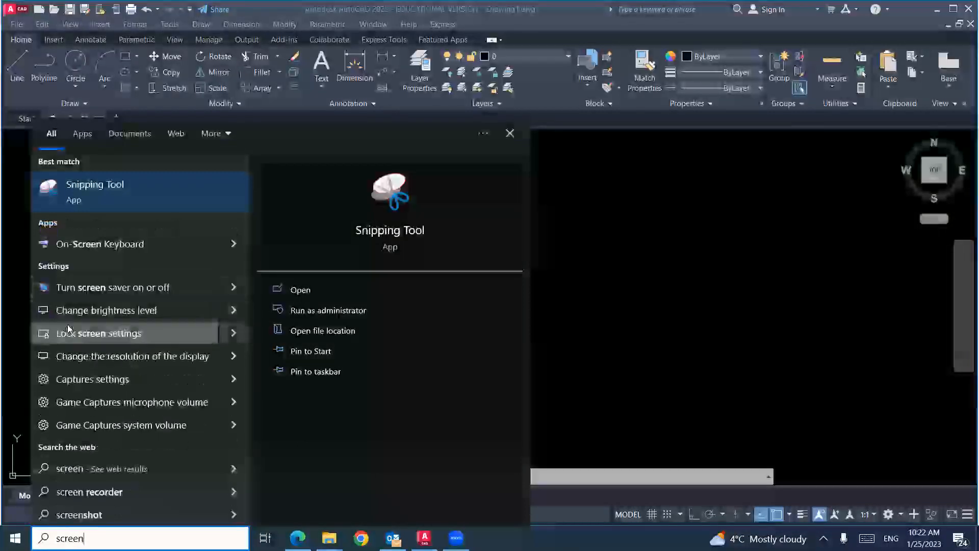
pyautogui.press('BackSpace')
pyautogui.press('BackSpace')
pyautogui.press('BackSpace')
pyautogui.press('BackSpace')
pyautogui.press('BackSpace')
pyautogui.press('BackSpace')
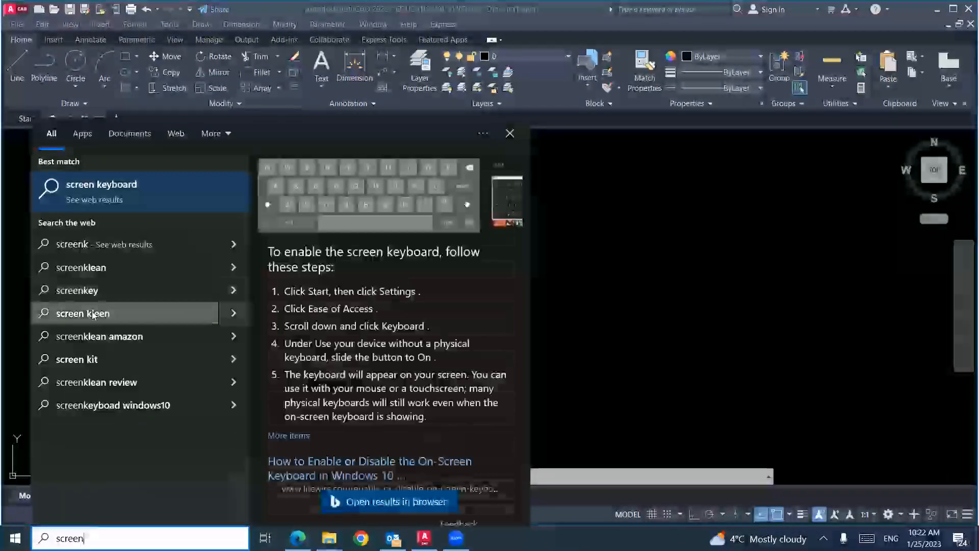
pyautogui.press('BackSpace')
pyautogui.write('key')
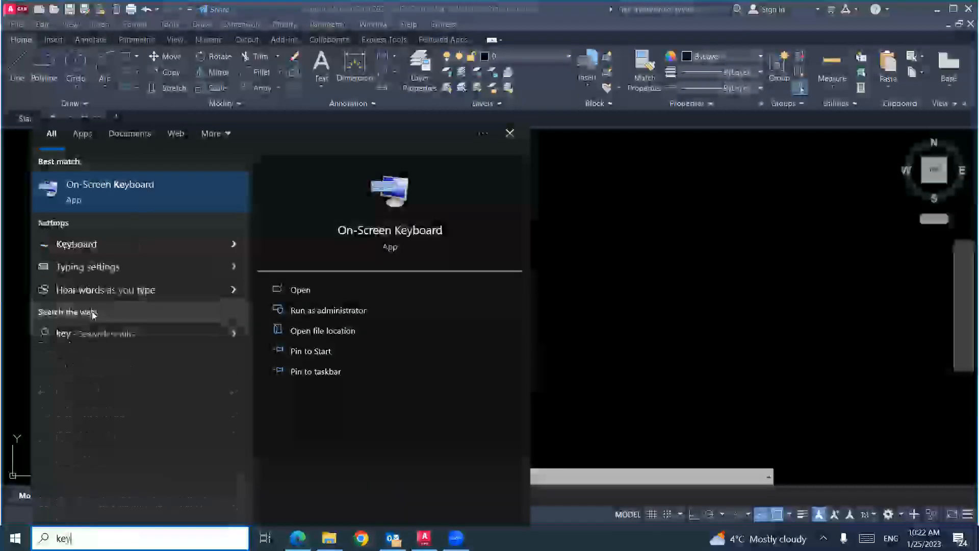
pyautogui.click(92, 182)
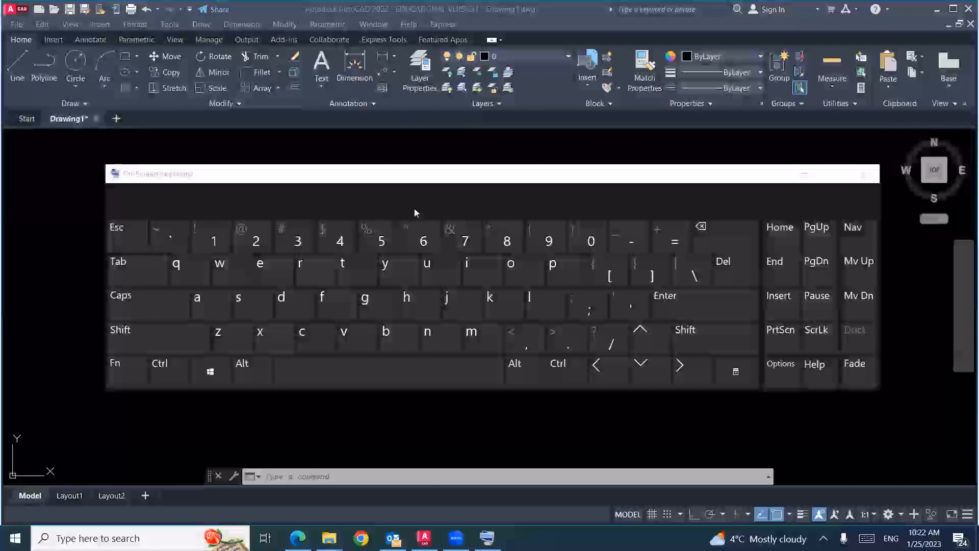
pyautogui.click(806, 175)
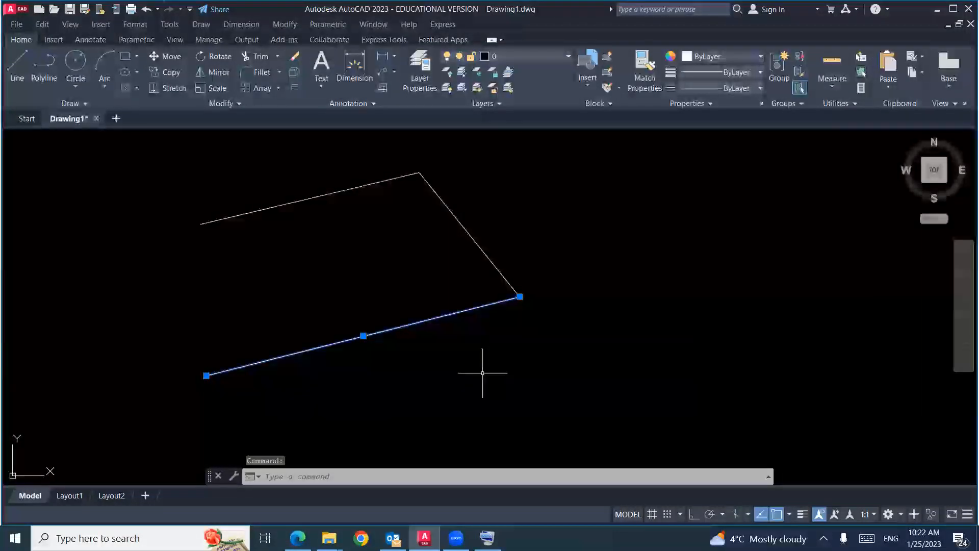
# Step: Erase the three connected lines one by one, starting with the lower one and briefly showing the On-Screen Keyboard again after it
pyautogui.press('Delete')
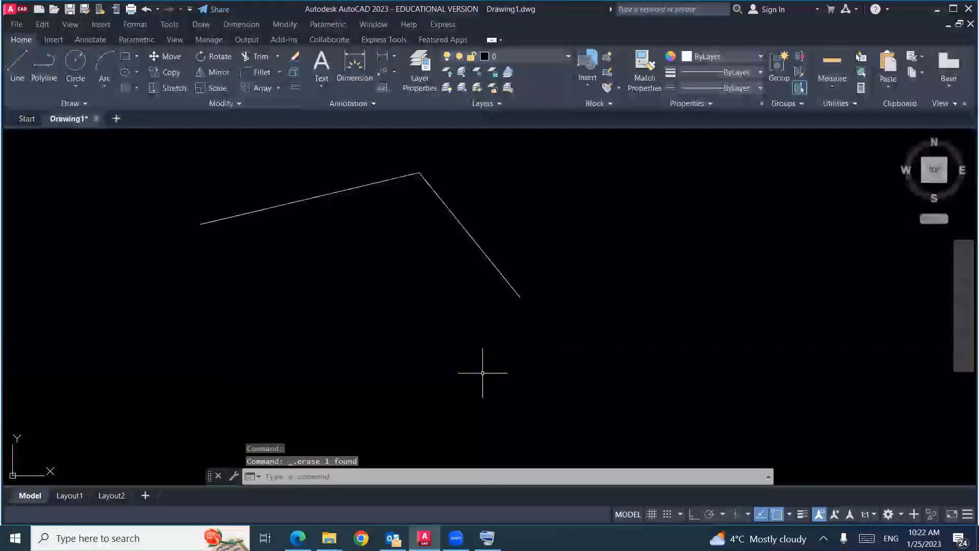
pyautogui.click(500, 531)
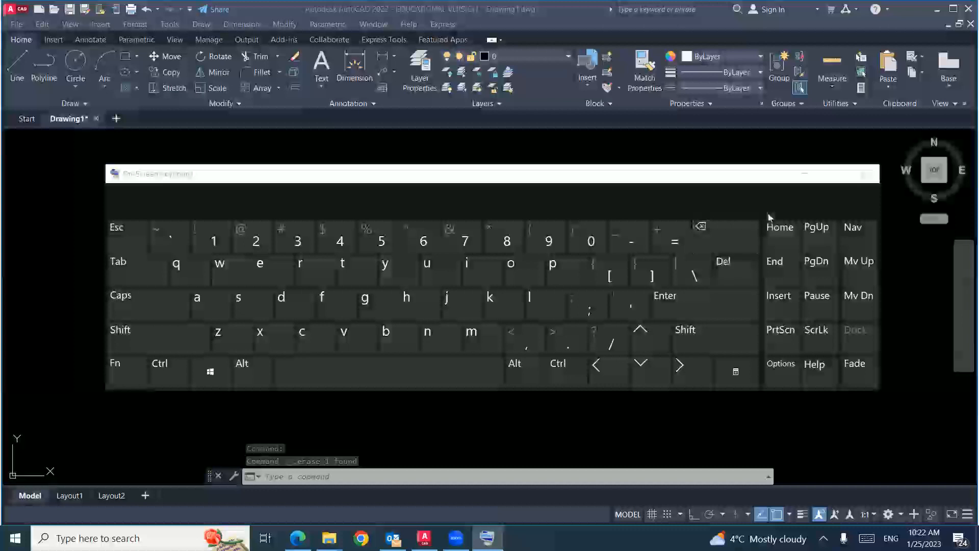
pyautogui.click(804, 175)
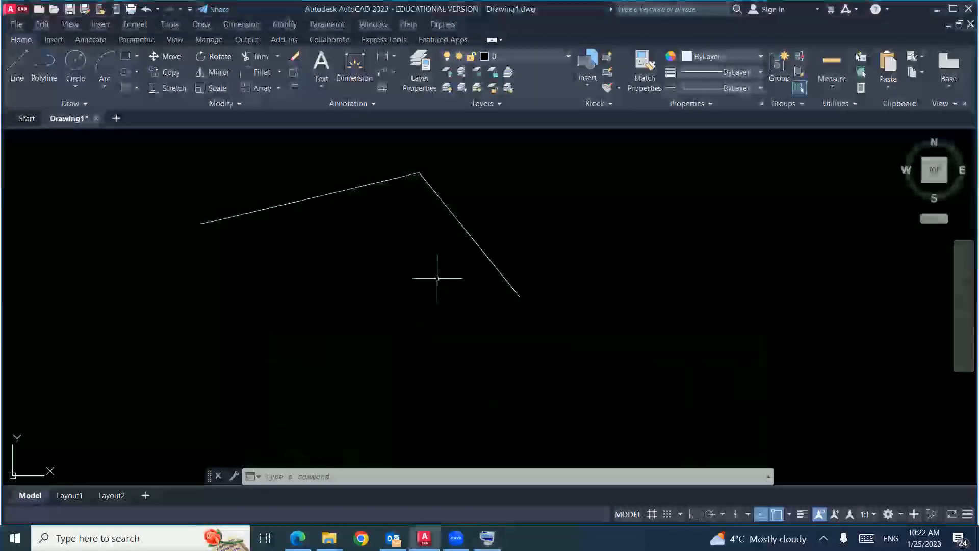
pyautogui.click(482, 250)
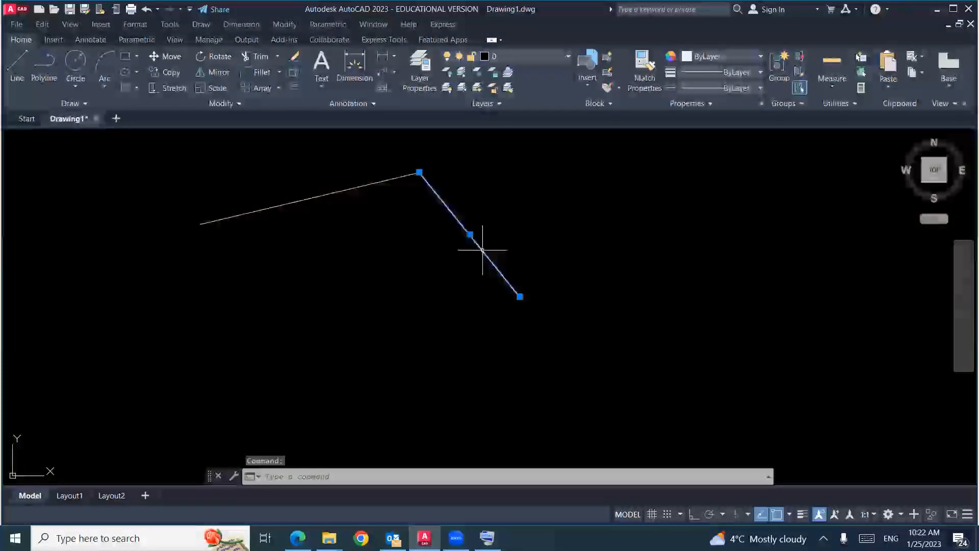
pyautogui.press('Delete')
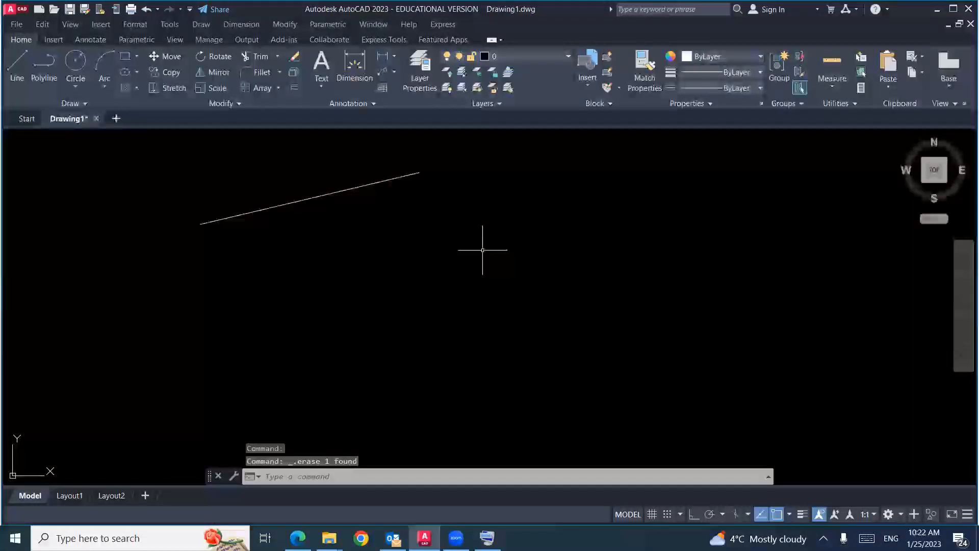
pyautogui.click(350, 189)
pyautogui.press('Delete')
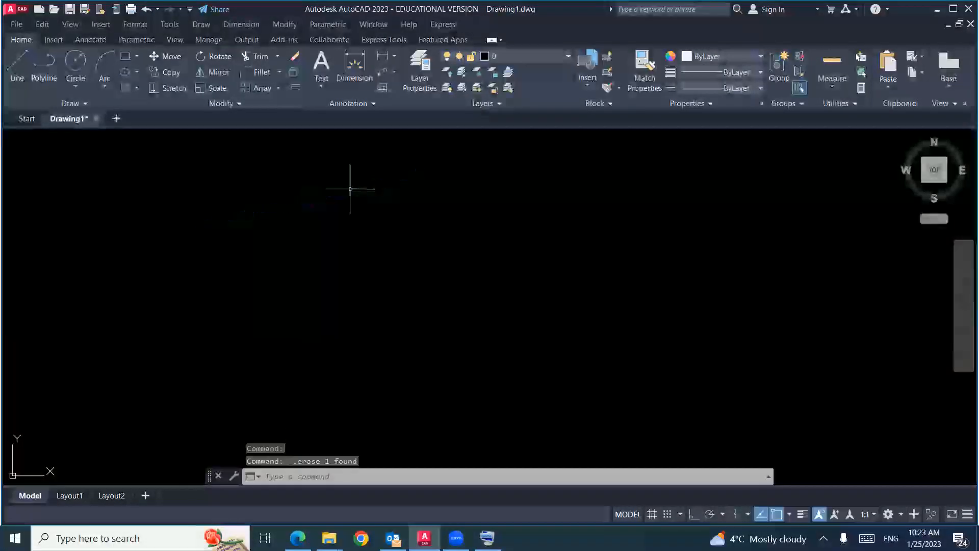
# Step: Draw a freehand zigzag chain of ten connected straight lines that cross each other, using the Line command, and leave it open
pyautogui.click(13, 68)
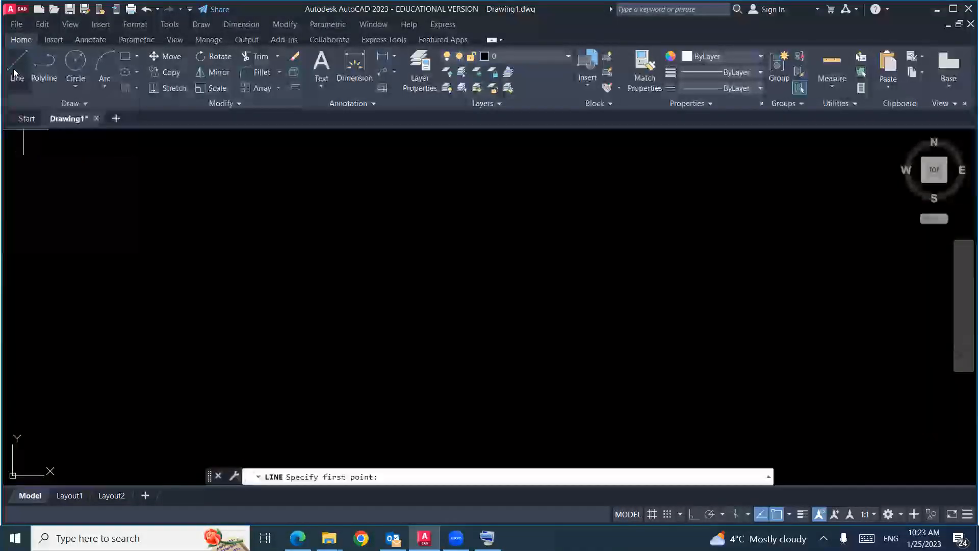
pyautogui.click(255, 402)
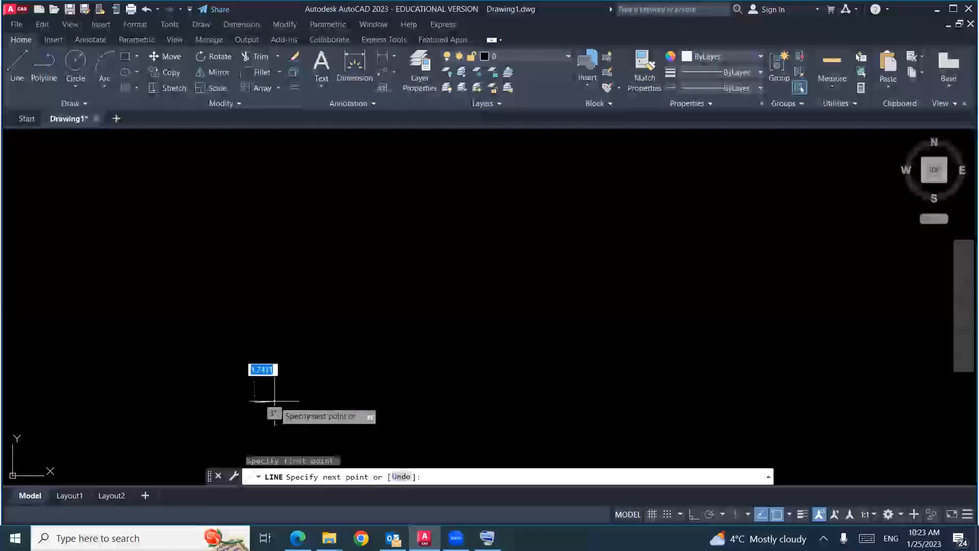
pyautogui.click(526, 342)
pyautogui.click(382, 194)
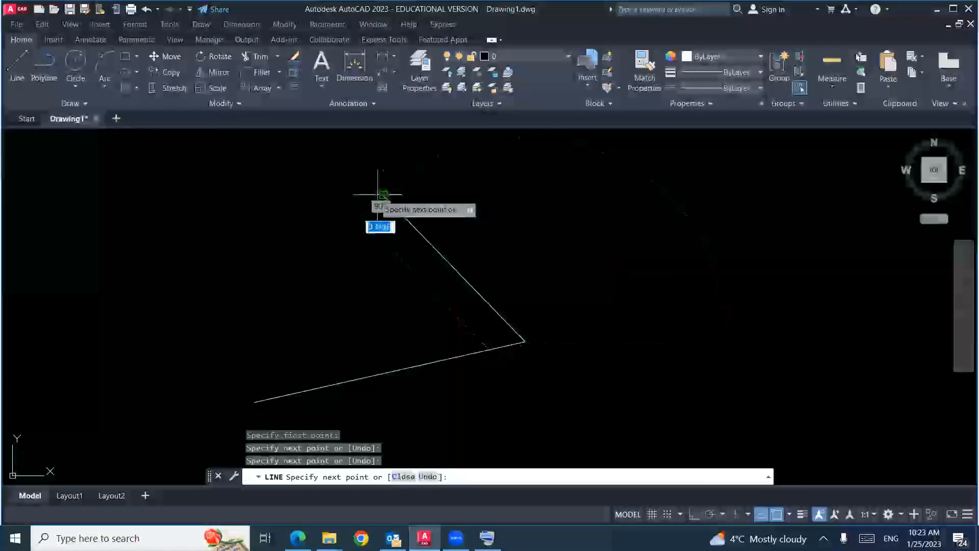
pyautogui.click(183, 281)
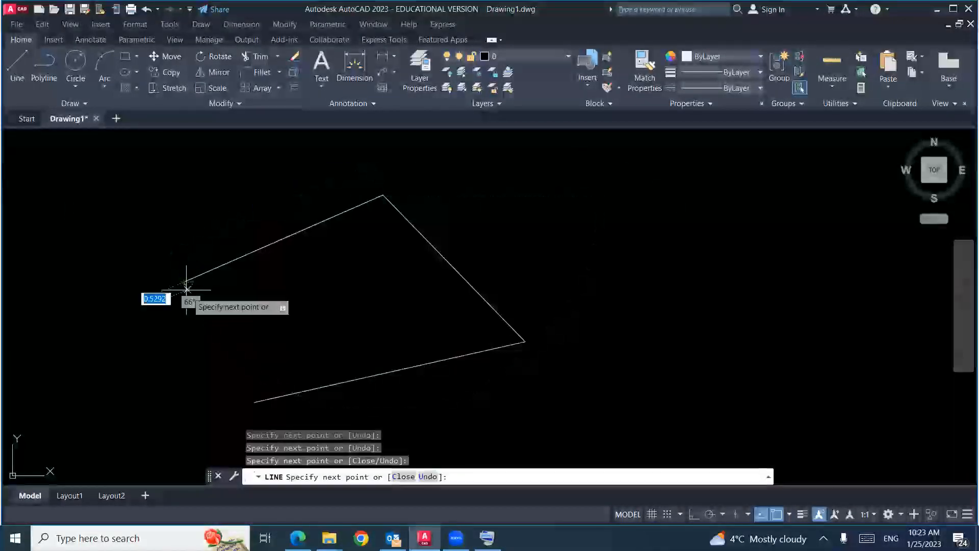
pyautogui.click(184, 403)
pyautogui.click(63, 234)
pyautogui.click(189, 160)
pyautogui.click(314, 172)
pyautogui.click(314, 322)
pyautogui.click(564, 225)
pyautogui.click(745, 342)
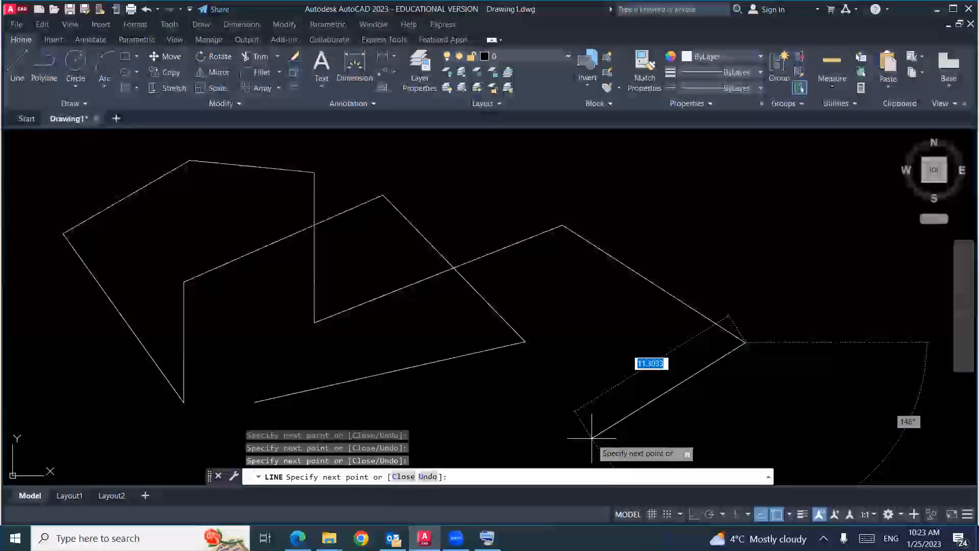
pyautogui.press('Escape')
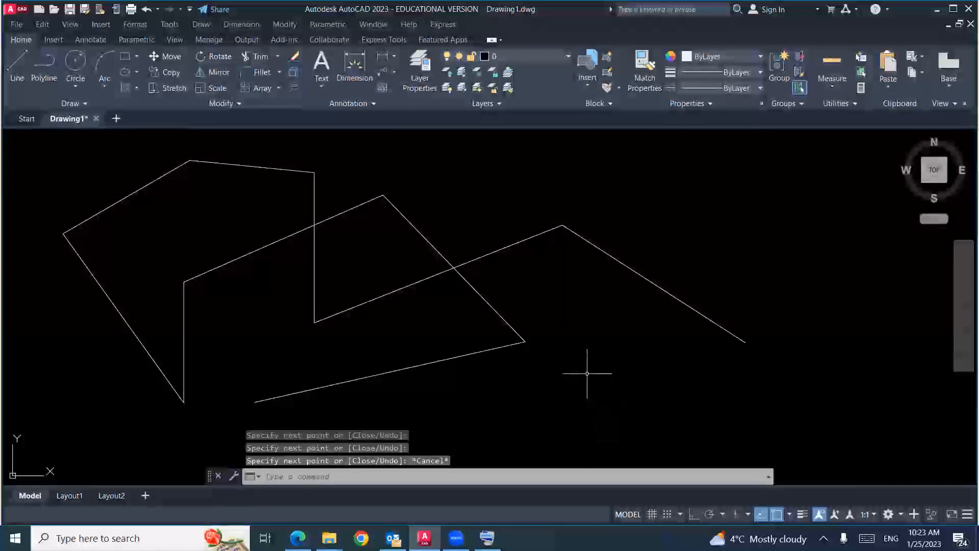
# Step: Select three lines of the zigzag individually, starting with the rightmost one, and clear the selection
pyautogui.click(627, 264)
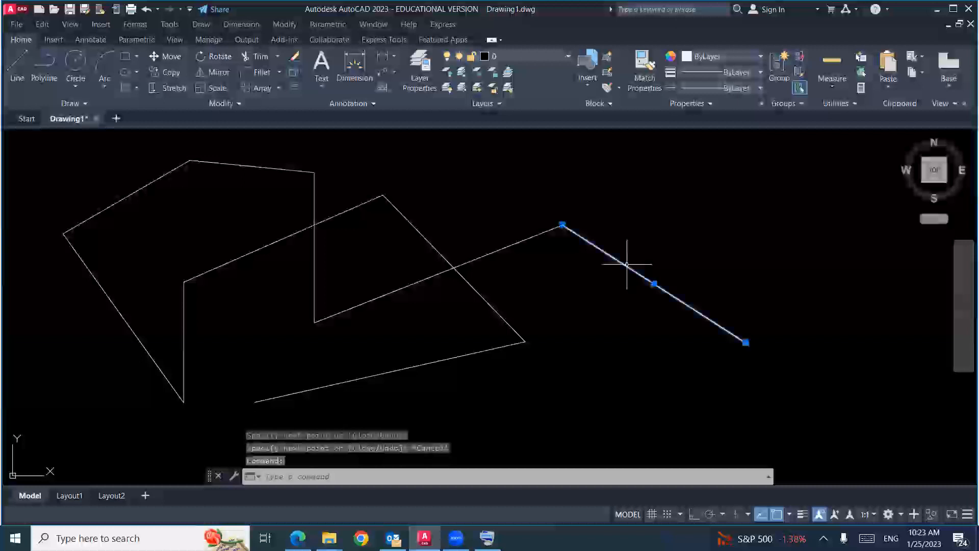
pyautogui.click(524, 239)
pyautogui.click(476, 285)
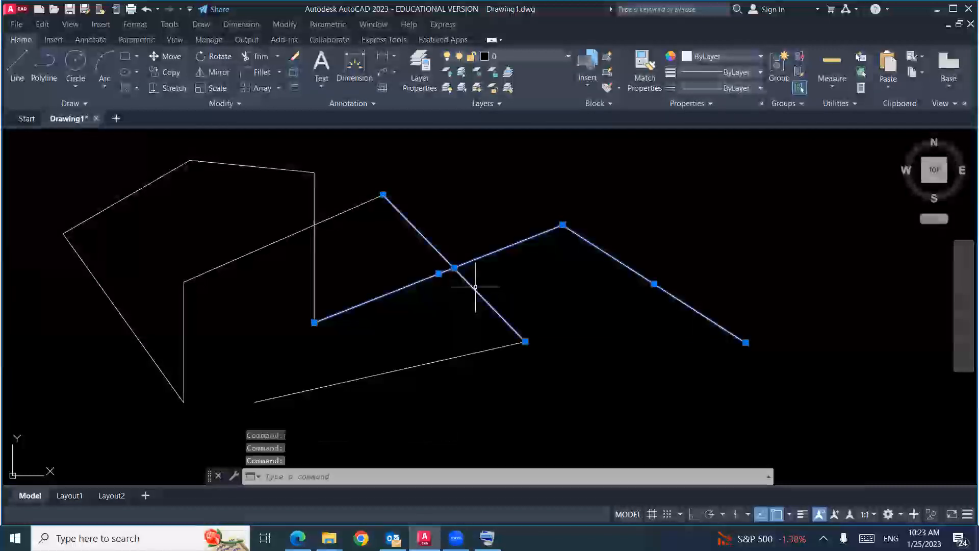
pyautogui.press('Escape')
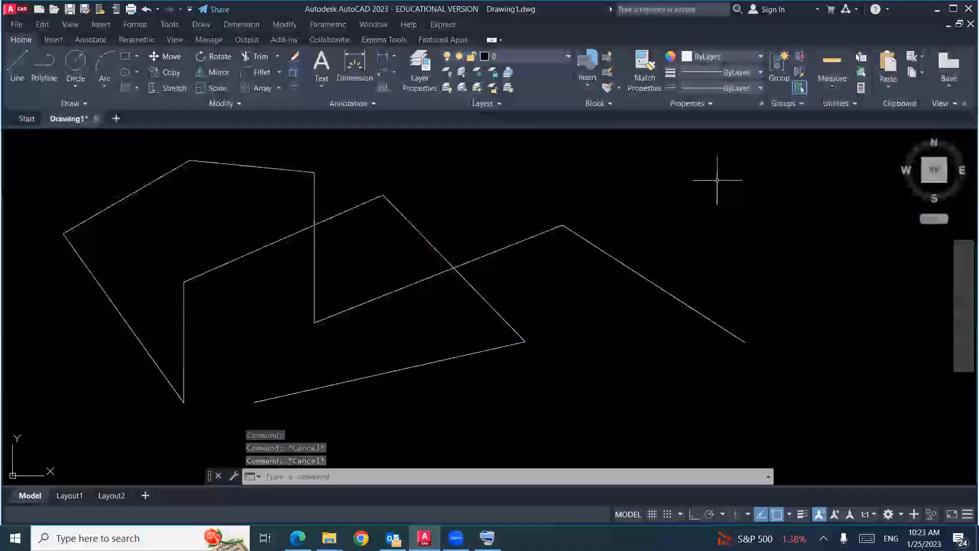
# Step: Erase every zigzag line except the short upper one by catching them in a crossing window drawn from upper right to lower left
pyautogui.click(717, 180)
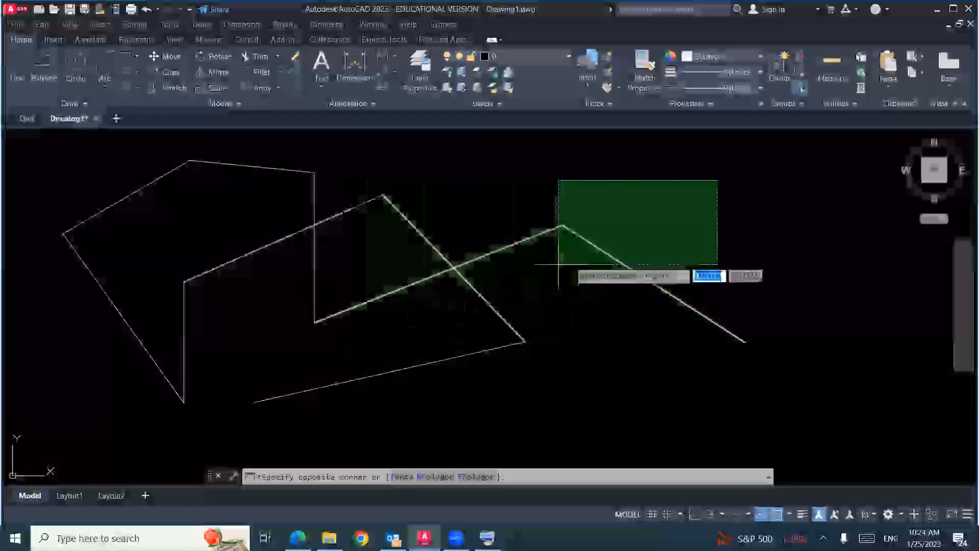
pyautogui.click(97, 402)
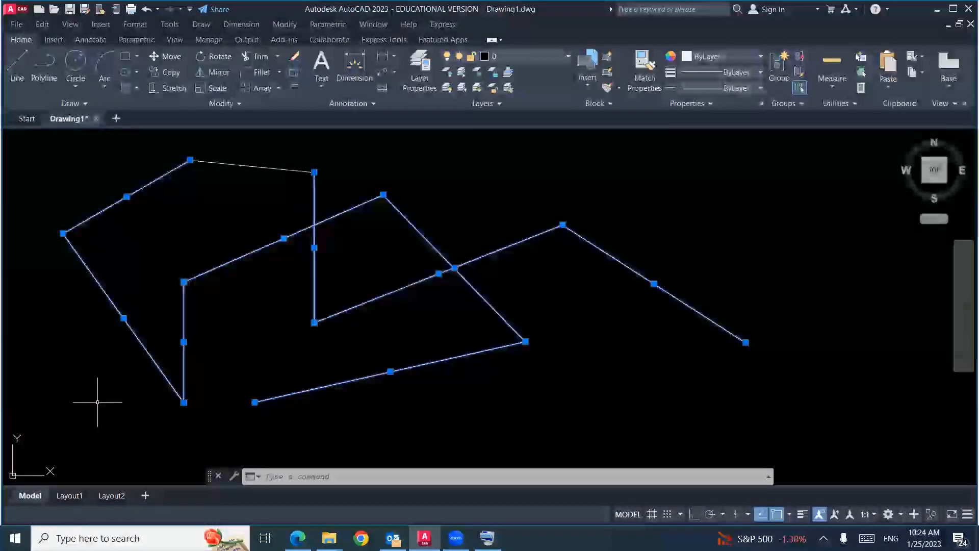
pyautogui.press('Delete')
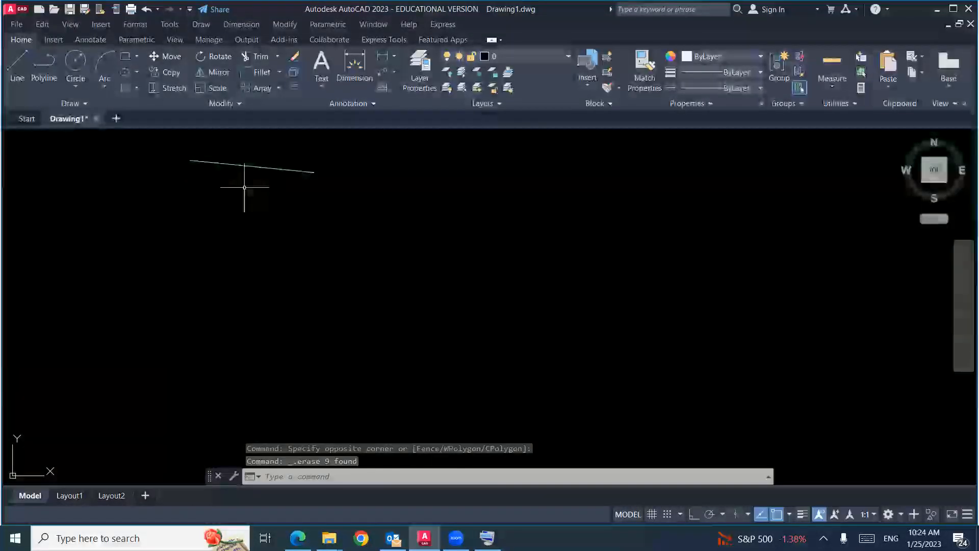
# Step: Draw two crossing windows from right to left over the empty area below the short line, and erase that remaining line
pyautogui.click(746, 187)
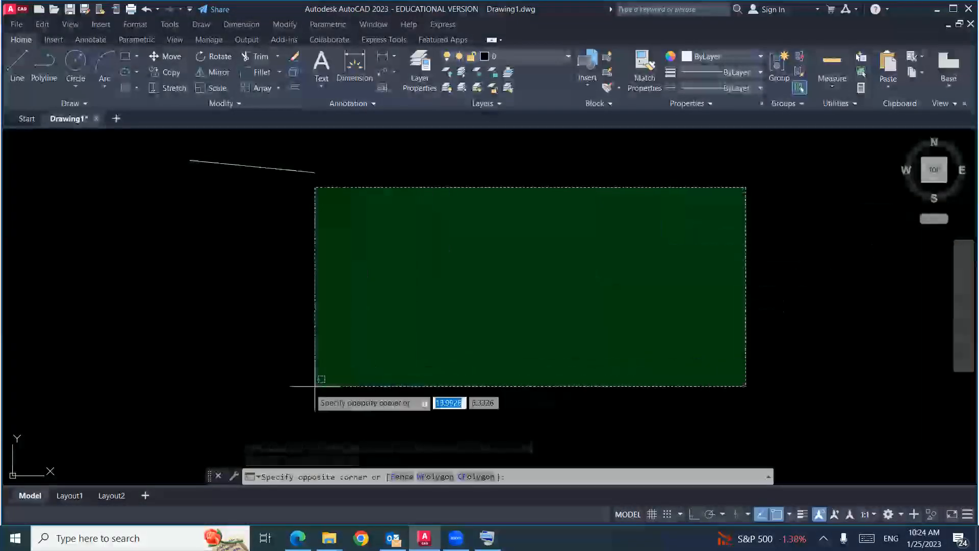
pyautogui.click(40, 442)
pyautogui.click(778, 198)
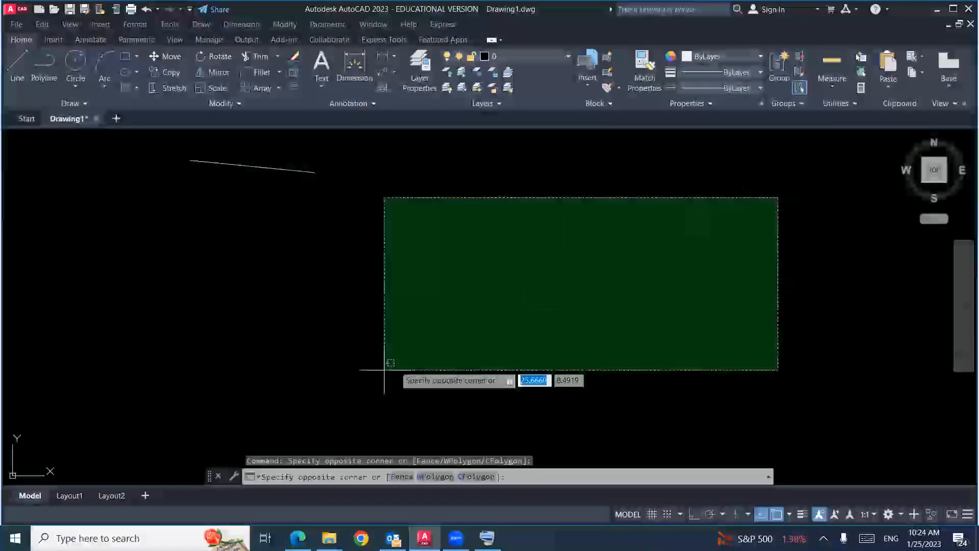
pyautogui.click(49, 419)
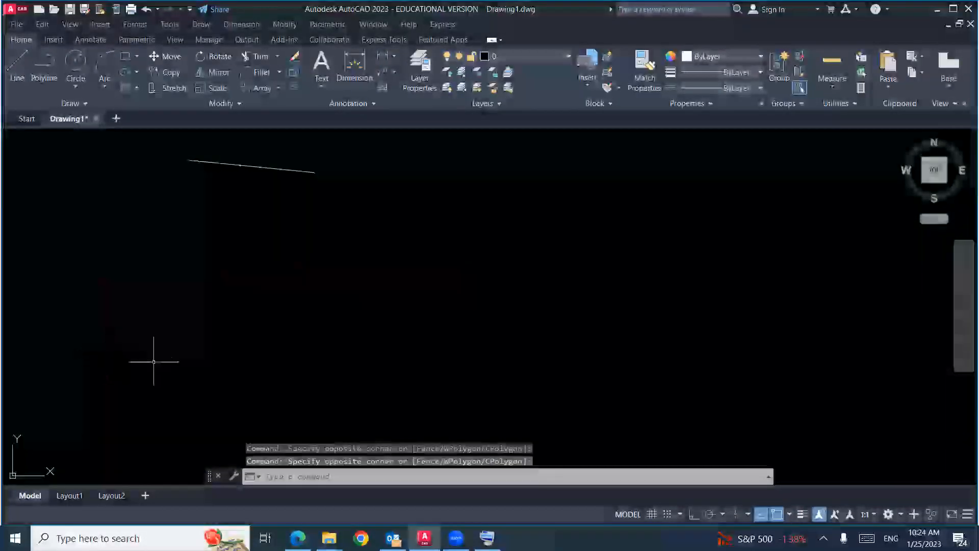
pyautogui.click(264, 168)
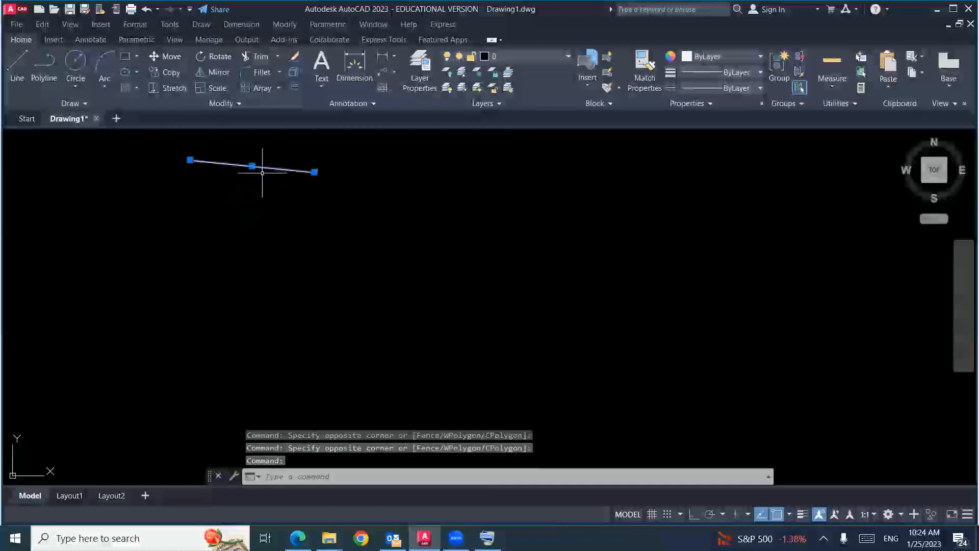
pyautogui.press('Delete')
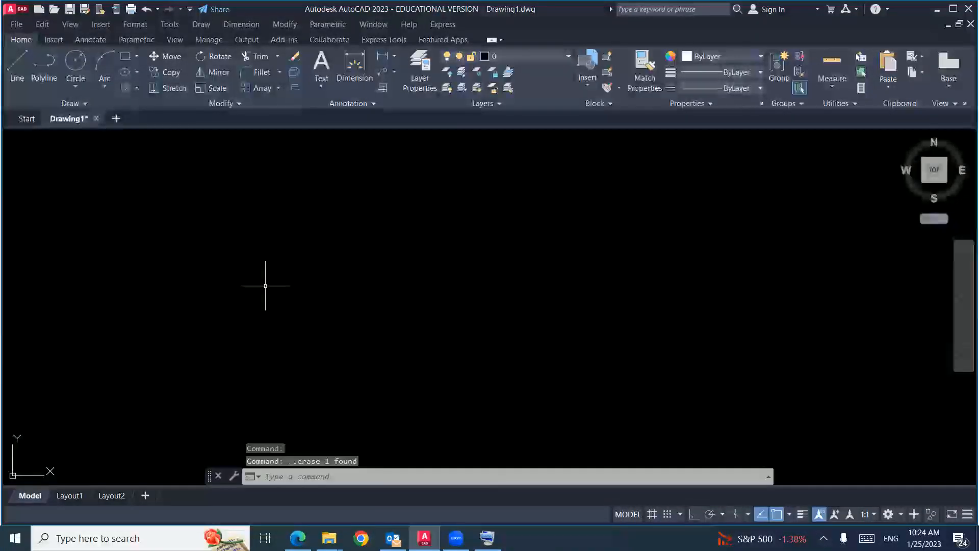
# Step: Draw an open freehand zigzag of five connected lines with the Line command, from the lower middle to the upper left
pyautogui.write('l')
pyautogui.press('Return')
pyautogui.click(320, 365)
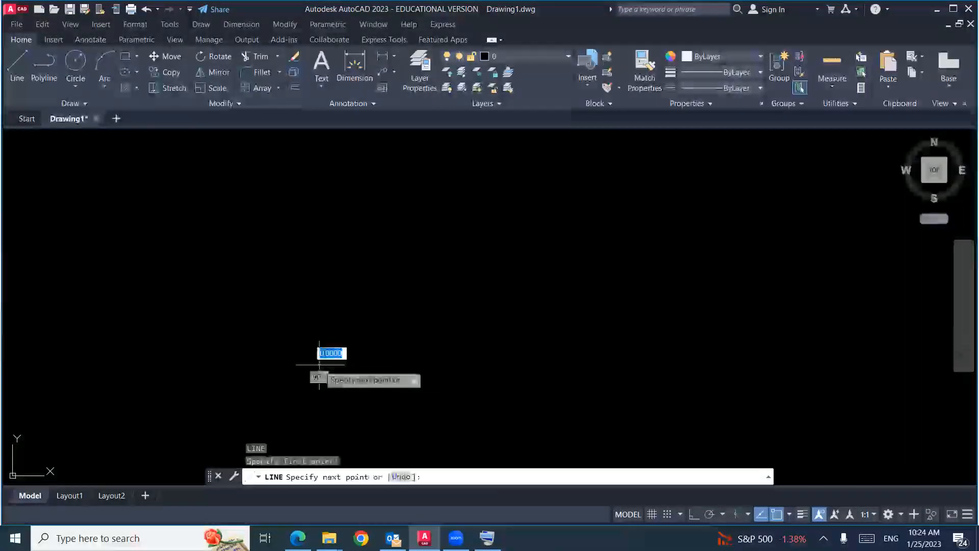
pyautogui.click(553, 294)
pyautogui.click(427, 209)
pyautogui.click(286, 289)
pyautogui.click(148, 229)
pyautogui.click(270, 181)
pyautogui.press('Escape')
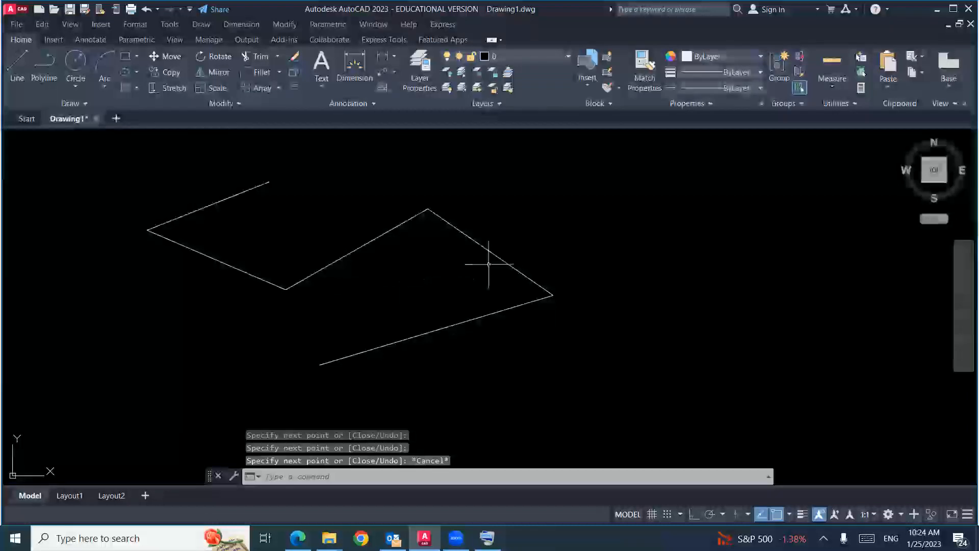
# Step: Erase all five zigzag lines using a crossing window drawn from upper right to lower left, and undo the erasure
pyautogui.click(585, 153)
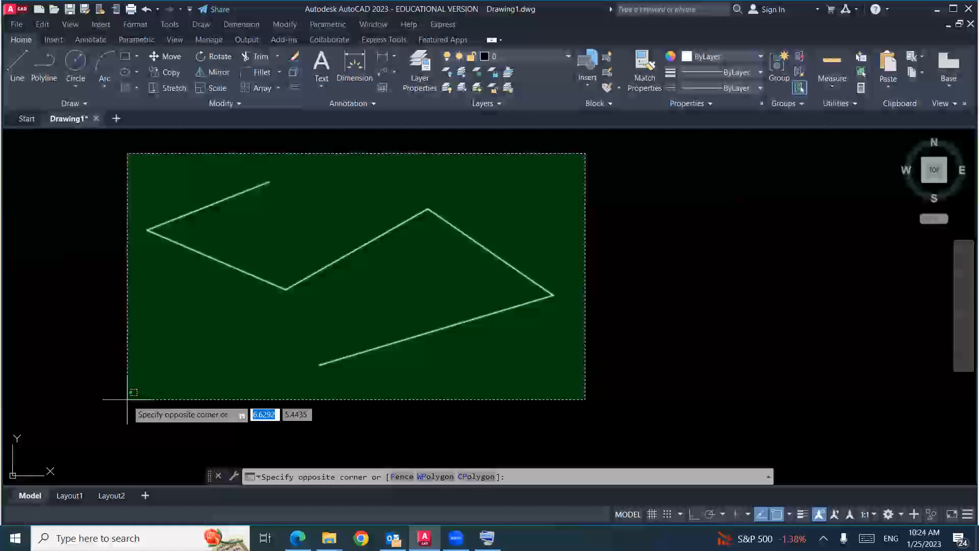
pyautogui.click(127, 399)
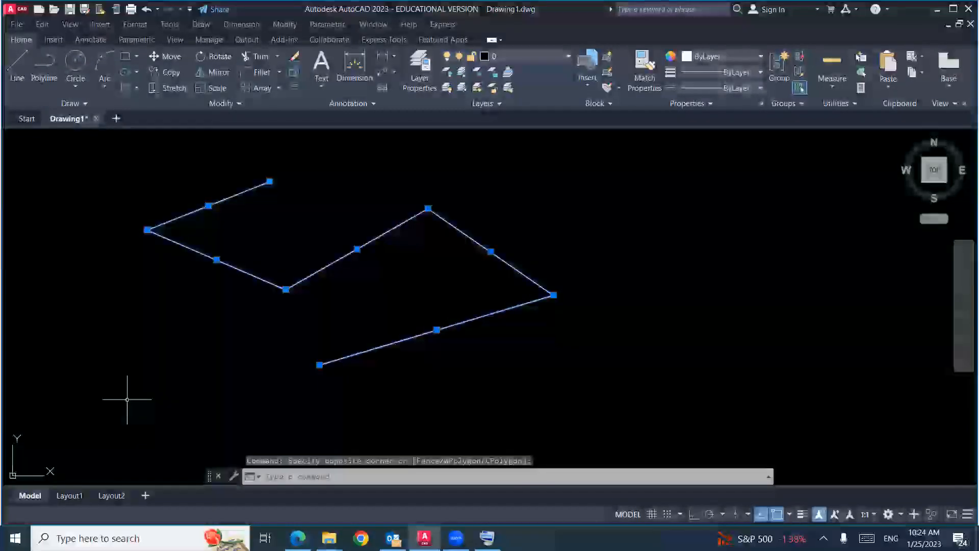
pyautogui.press('Delete')
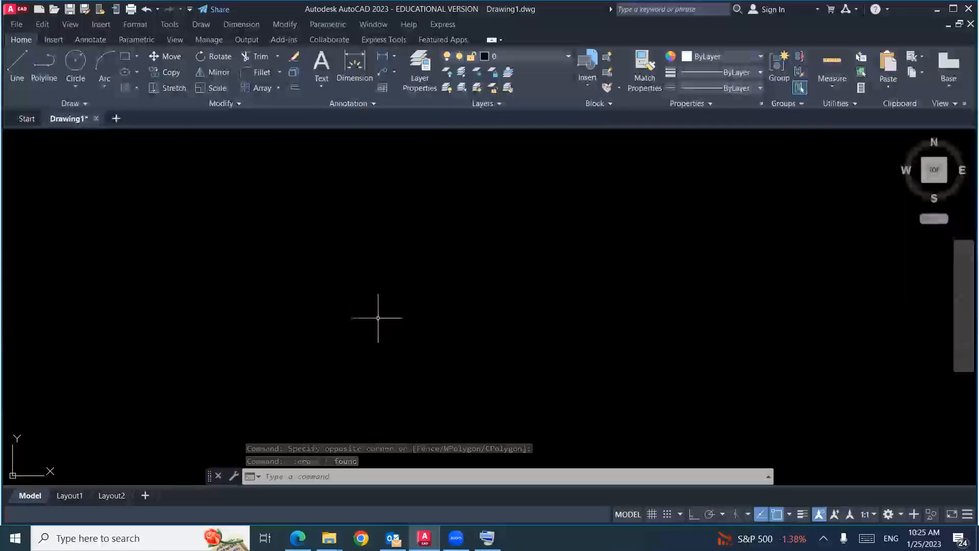
pyautogui.hotkey('ctrl', 'z')
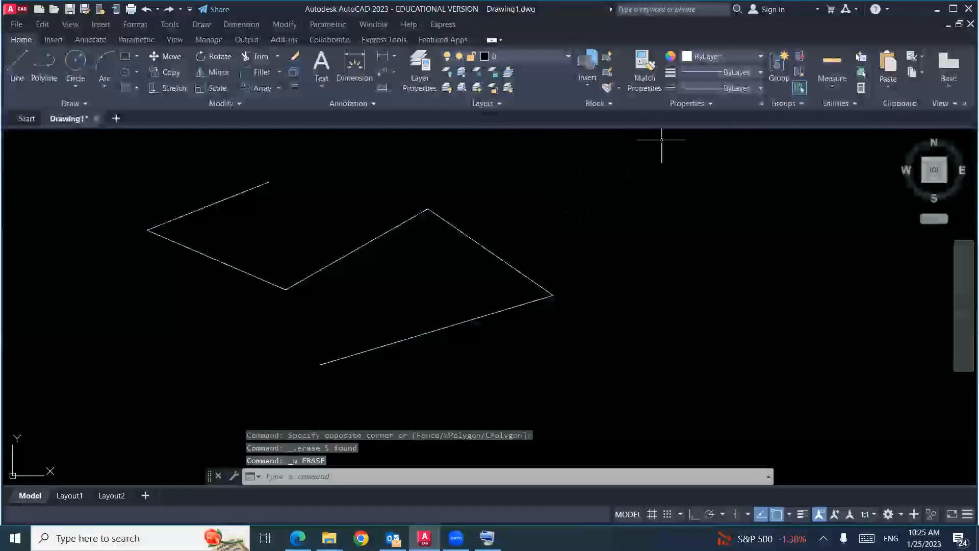
# Step: Select the whole zigzag with a crossing window drawn from upper right to lower left, and clear the selection
pyautogui.click(627, 164)
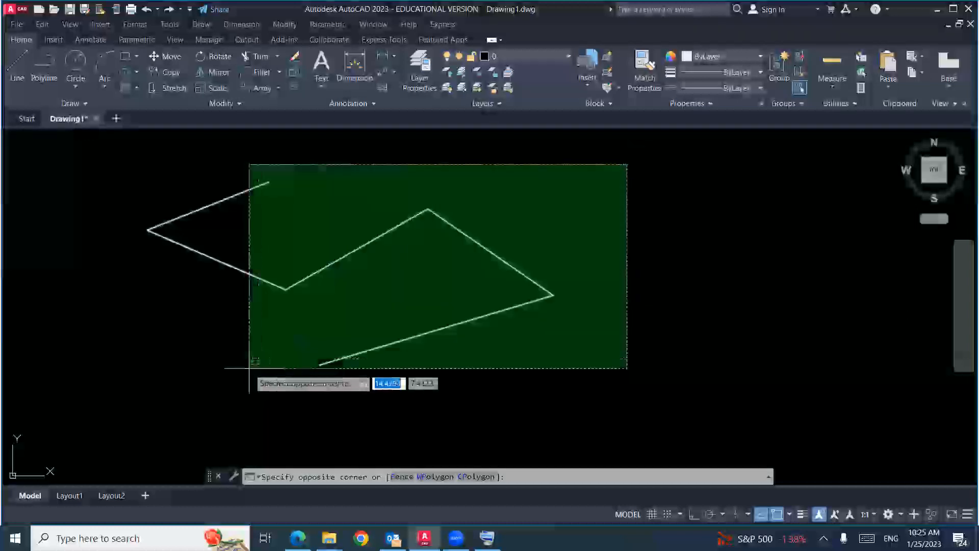
pyautogui.click(95, 402)
pyautogui.press('Escape')
pyautogui.press('Escape')
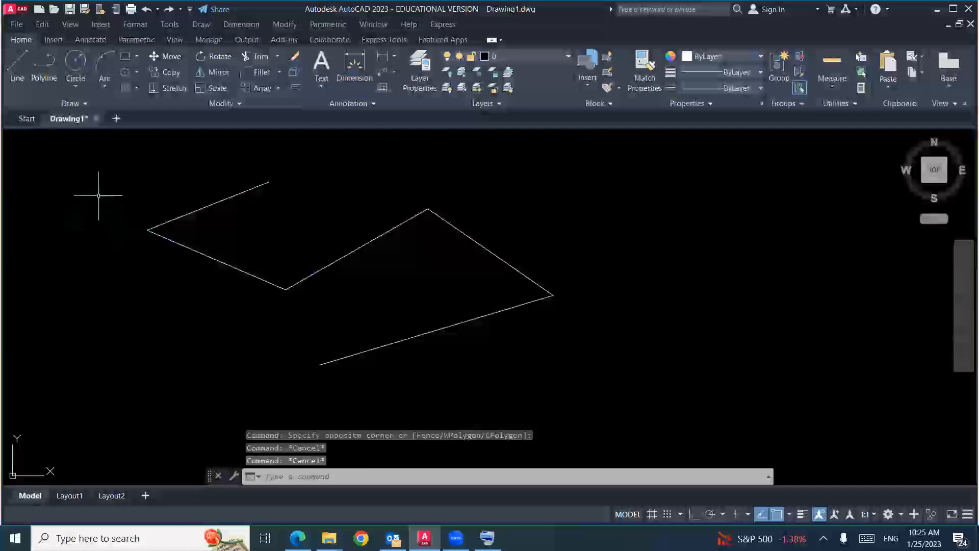
pyautogui.click(91, 158)
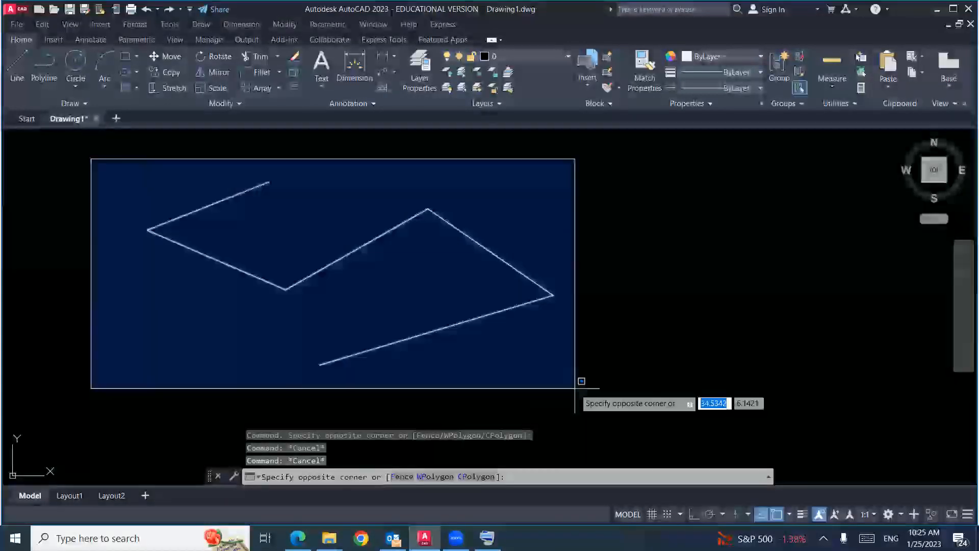
pyautogui.press('Escape')
pyautogui.press('Escape')
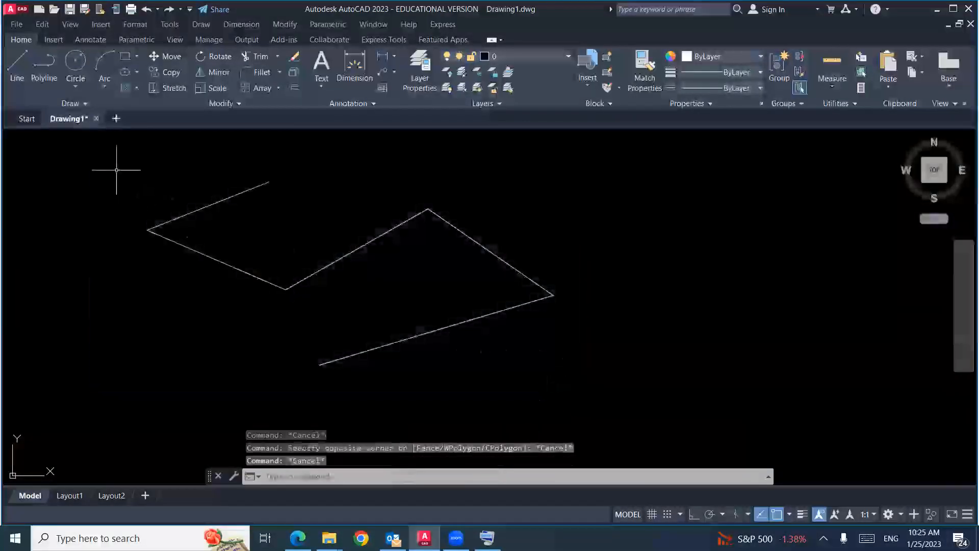
# Step: Select only the zigzag's two leftmost lines with an enclosing window drawn from upper left to lower right, and clear the selection
pyautogui.click(94, 156)
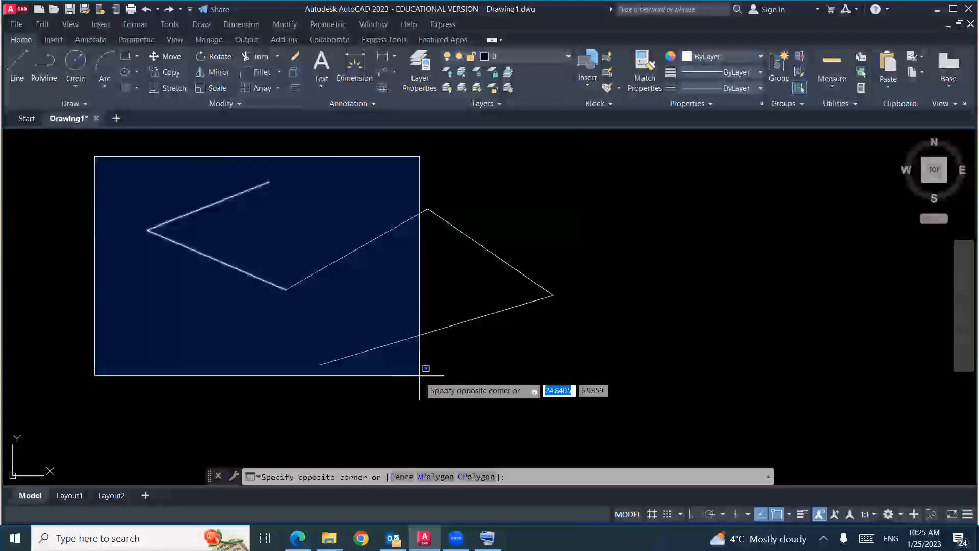
pyautogui.click(392, 382)
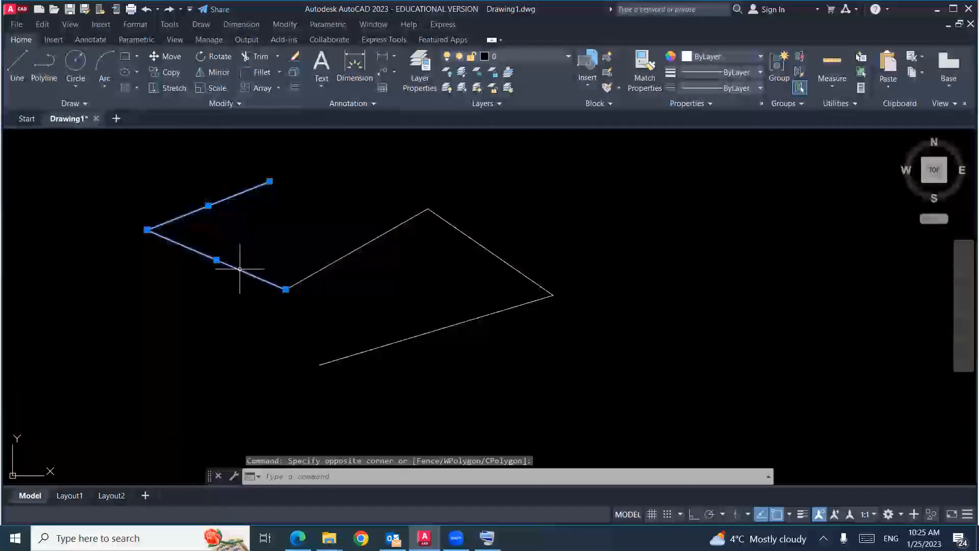
pyautogui.press('Escape')
pyautogui.press('Escape')
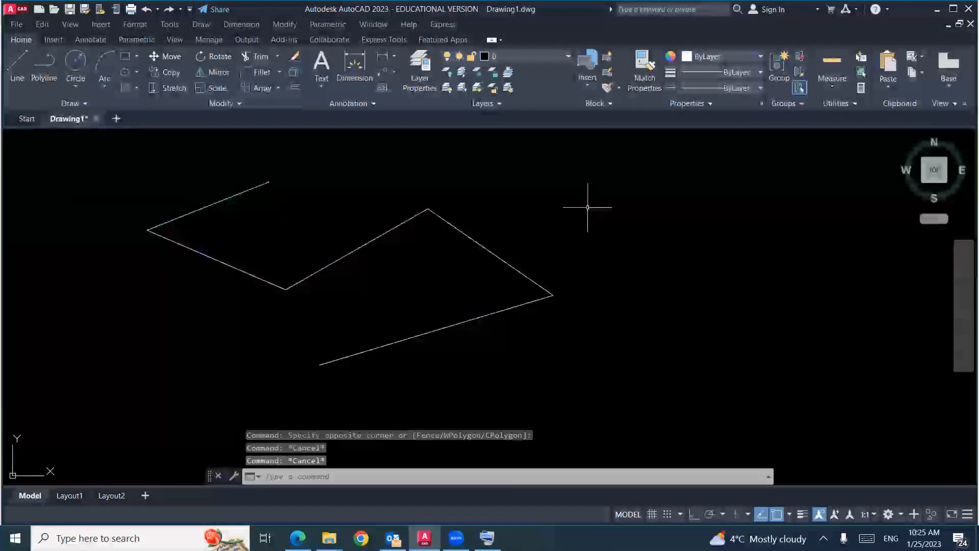
# Step: Erase the five zigzag lines by touching them all with a partly covering crossing window drawn from right to left
pyautogui.click(588, 207)
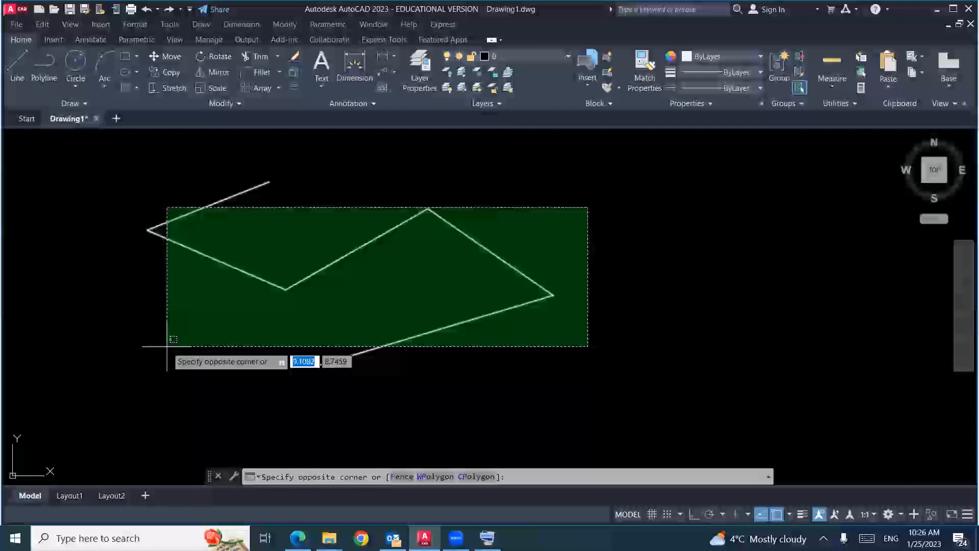
pyautogui.click(167, 346)
pyautogui.press('Delete')
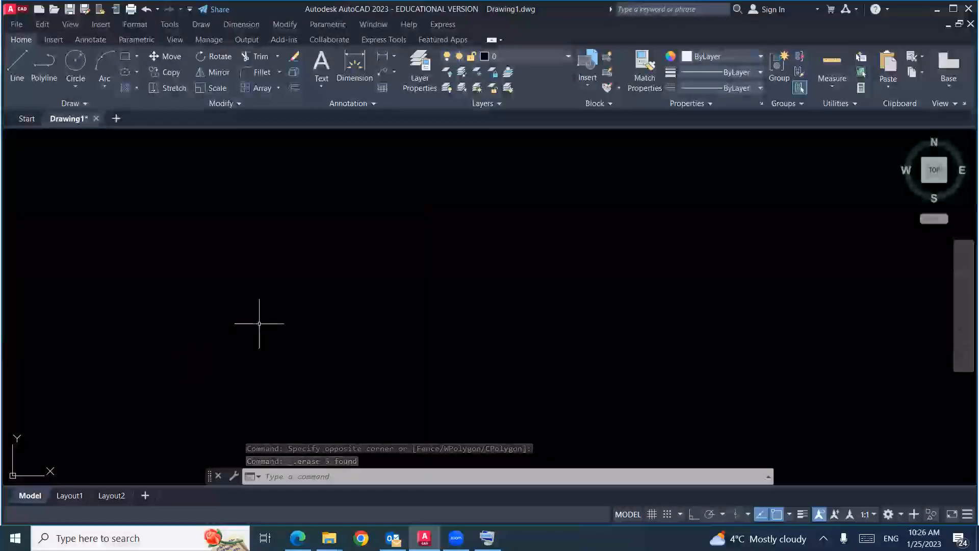
# Step: Draw a 5-unit horizontal line to the right with the Line command, toggling Ortho on and off and leaving it on
pyautogui.write('l')
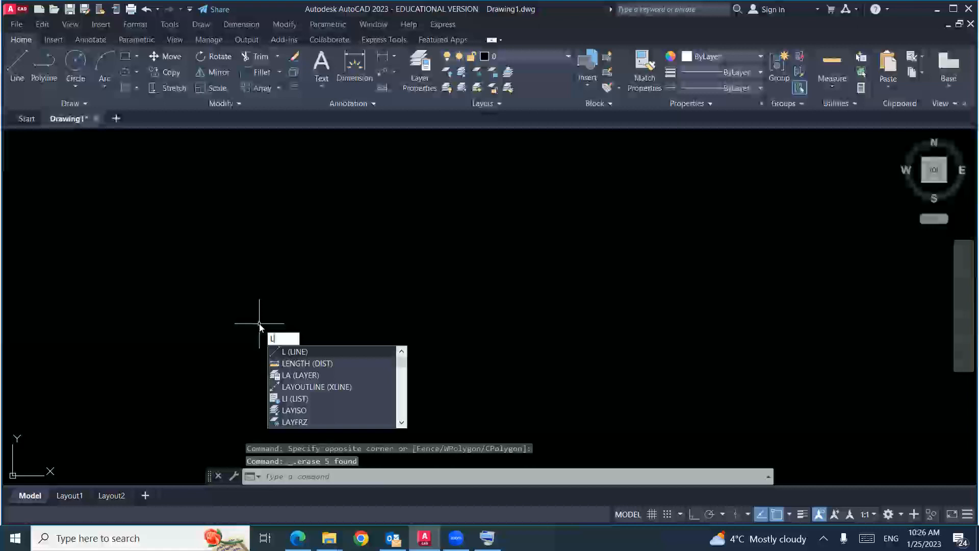
pyautogui.press('Return')
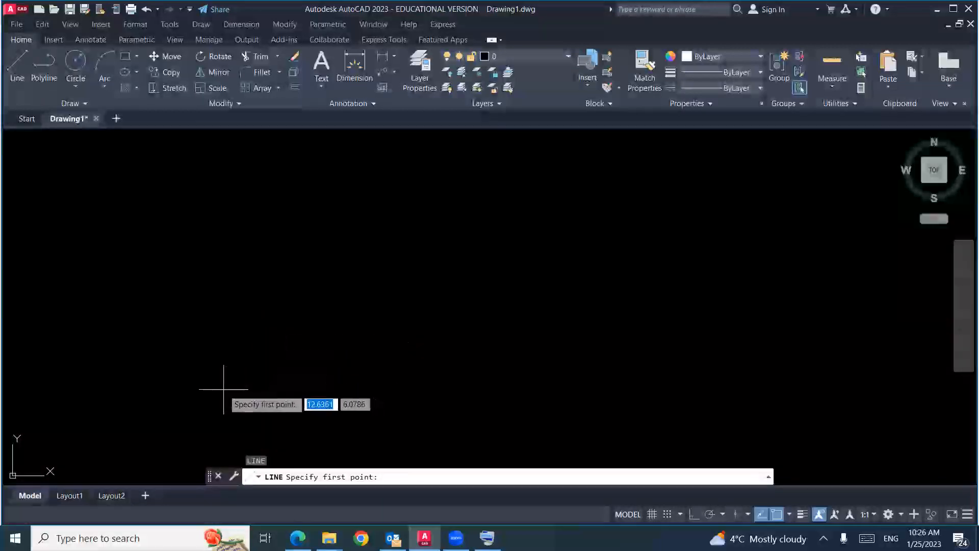
pyautogui.click(224, 388)
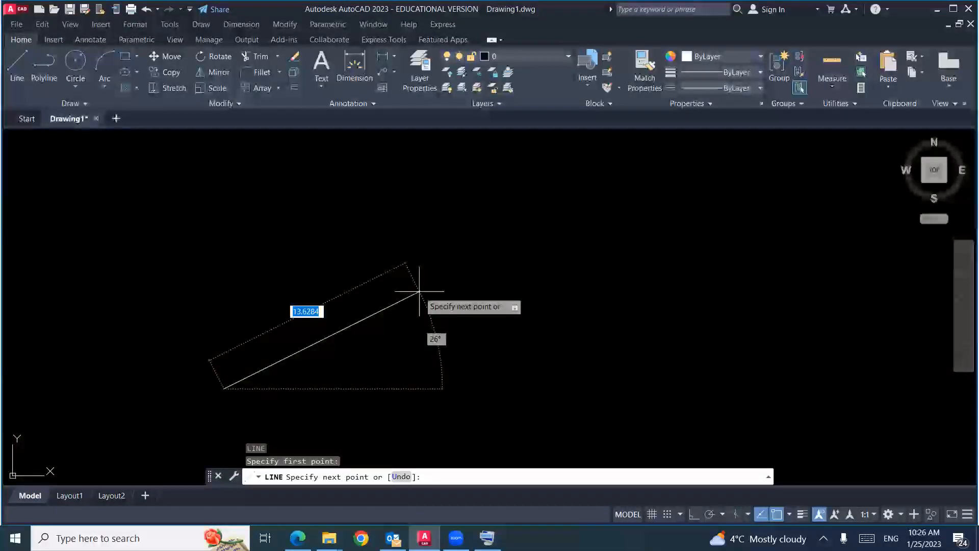
pyautogui.click(692, 515)
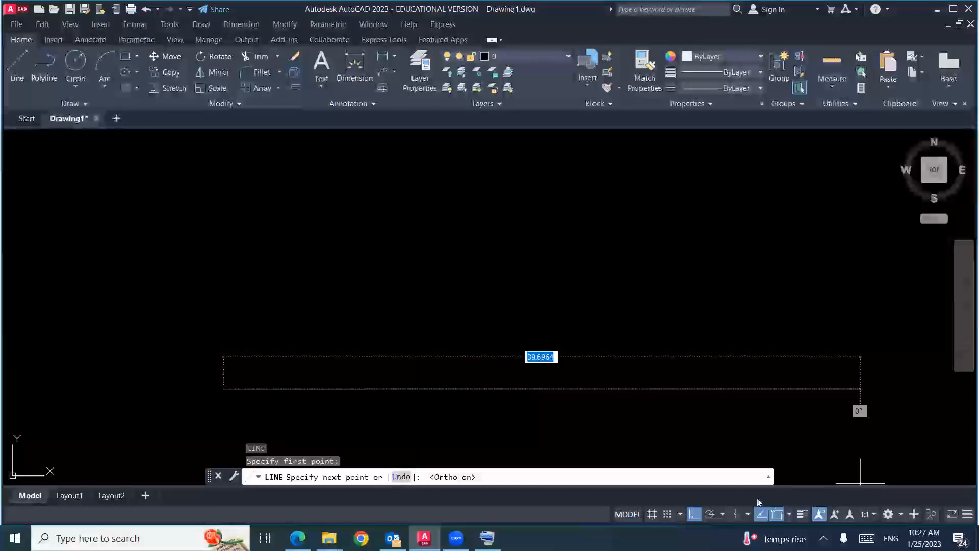
pyautogui.click(694, 516)
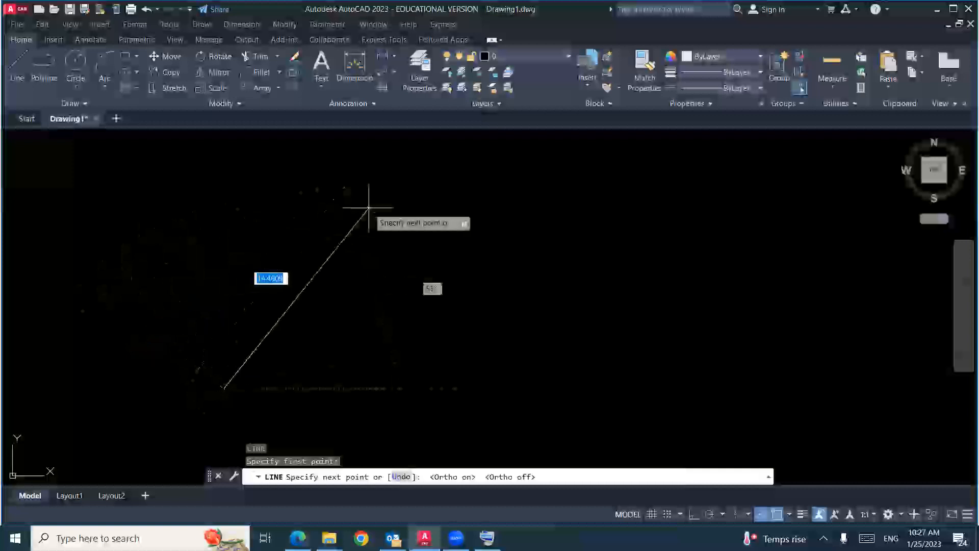
pyautogui.click(692, 515)
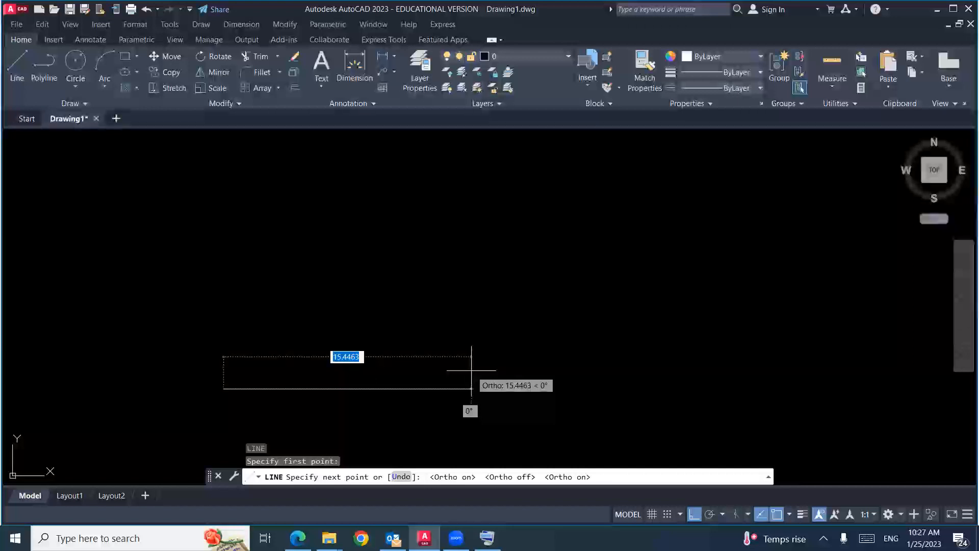
pyautogui.write('5')
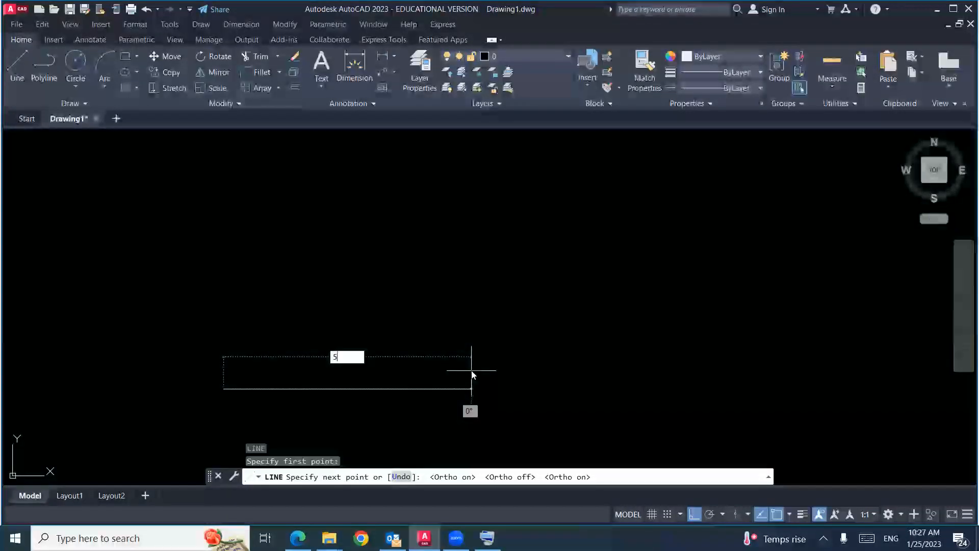
pyautogui.press('Return')
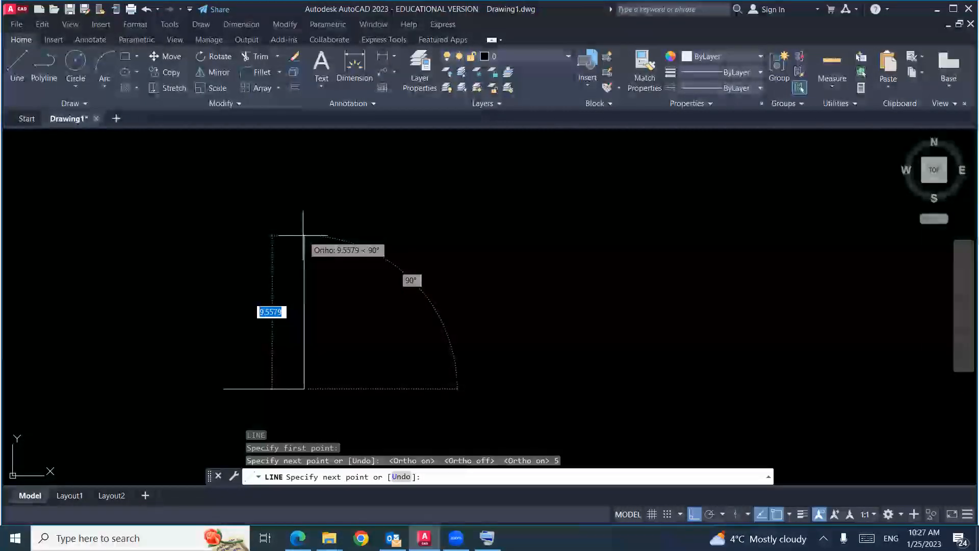
# Step: Complete the rectangle with lines 3 units up, 5 units left and 3 units down, and end the Line command
pyautogui.write('3')
pyautogui.press('Return')
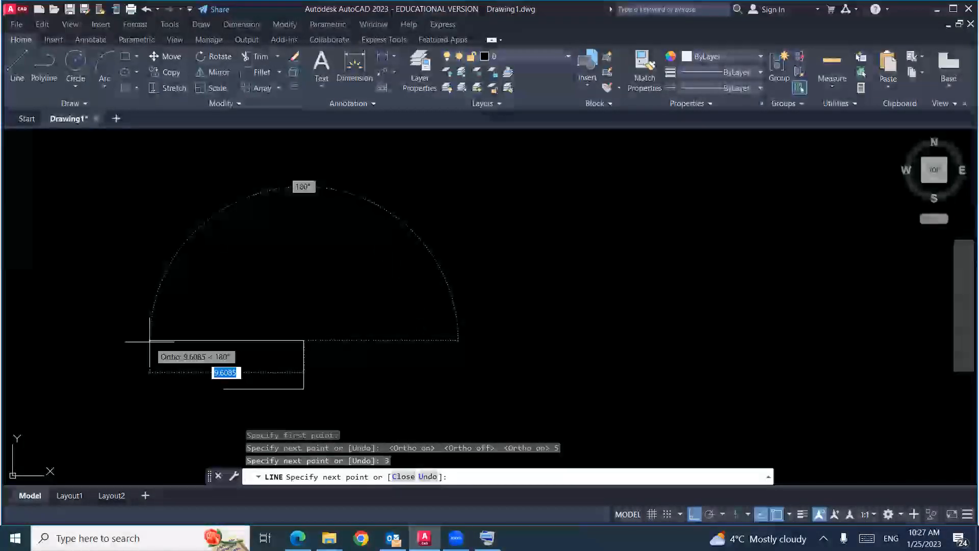
pyautogui.write('5')
pyautogui.press('Return')
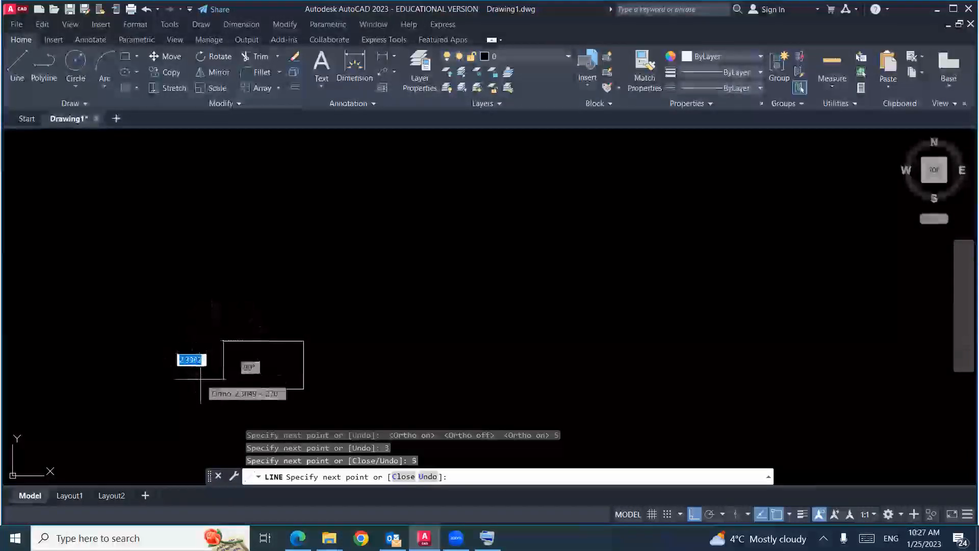
pyautogui.write('3')
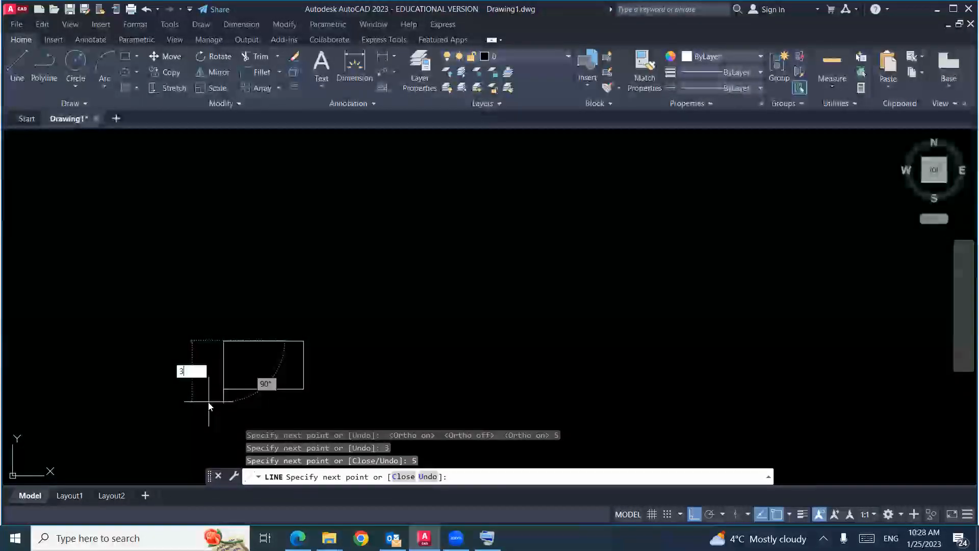
pyautogui.press('Return')
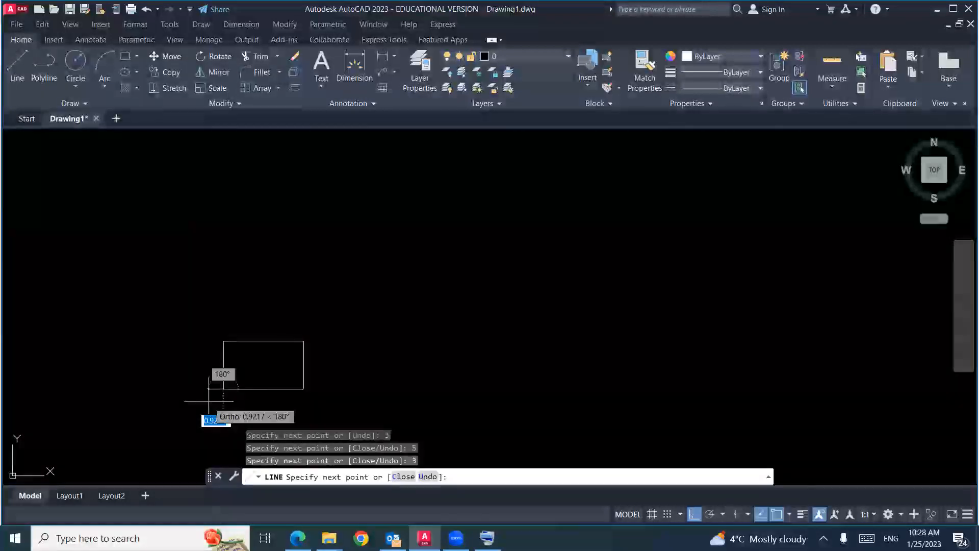
pyautogui.press('Escape')
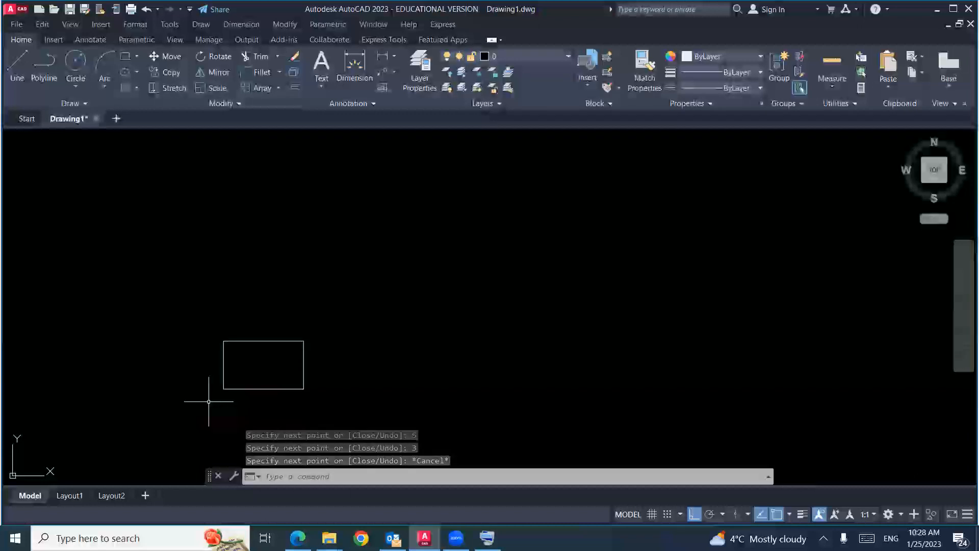
pyautogui.scroll(6, 209, 401)
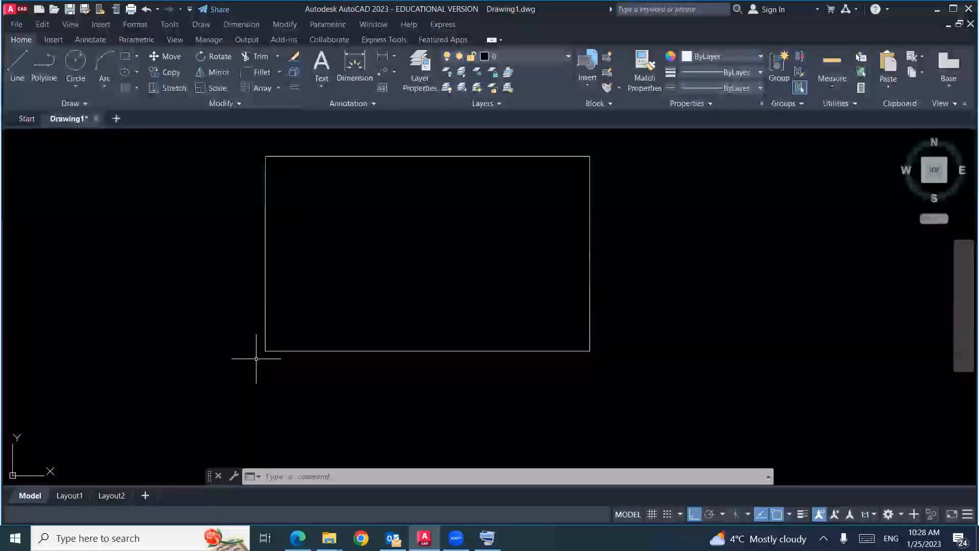
pyautogui.scroll(-5, 256, 358)
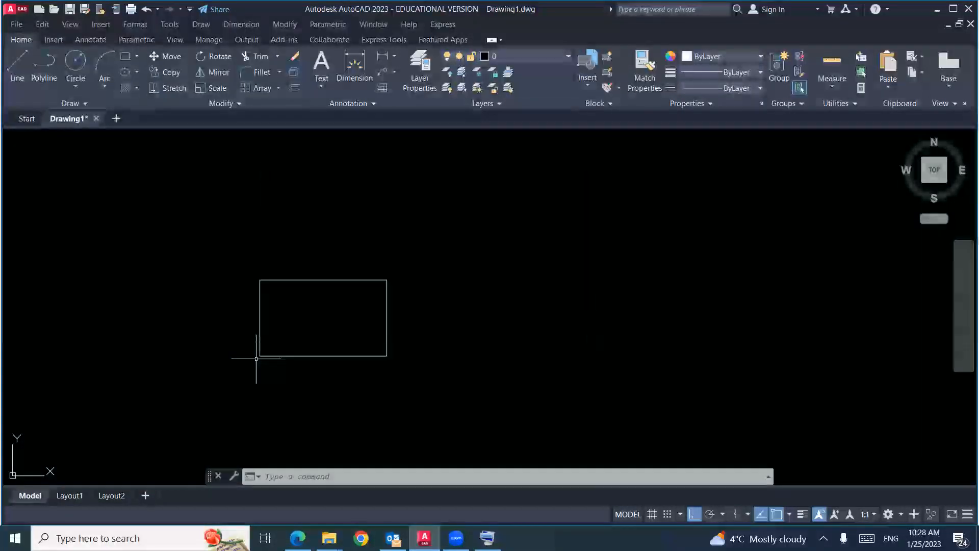
# Step: Erase the four lines of the 5 by 3 rectangle with a crossing window drawn from upper right to lower left
pyautogui.scroll(10, 256, 359)
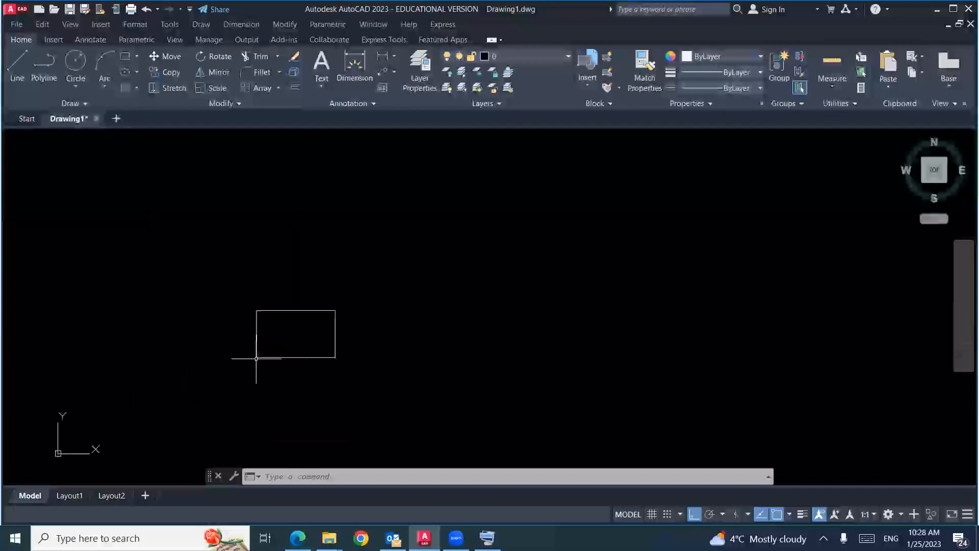
pyautogui.scroll(2, 257, 358)
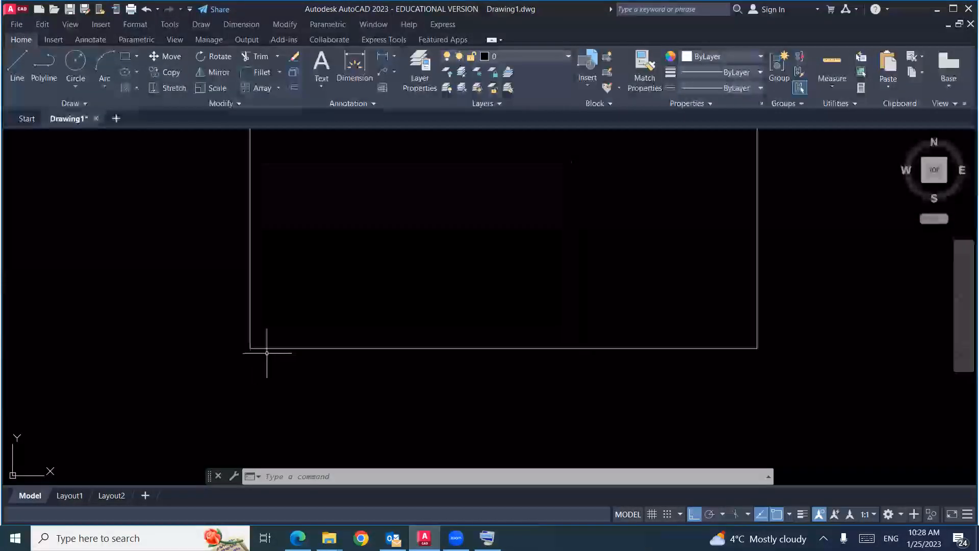
pyautogui.scroll(-2, 350, 315)
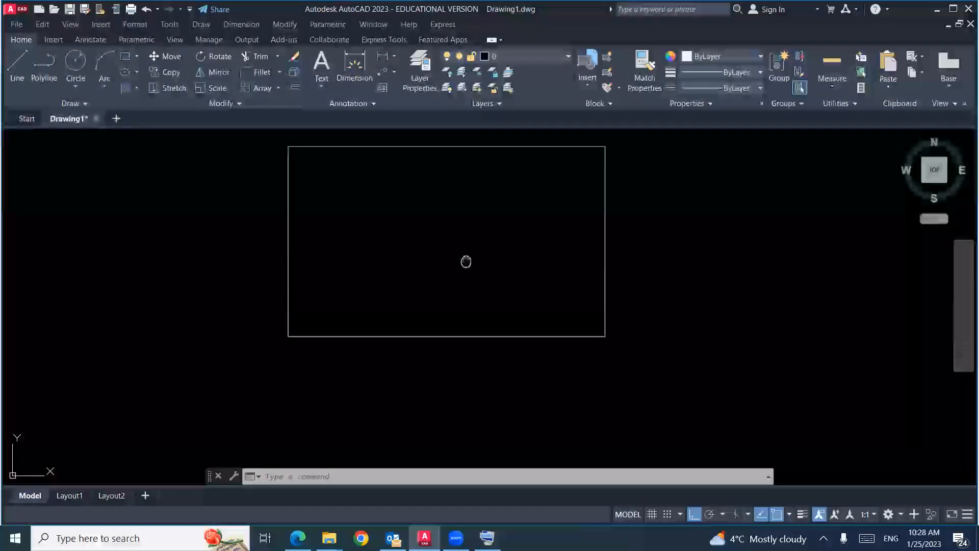
pyautogui.moveTo(466, 261)
pyautogui.mouseDown(button='middle')
pyautogui.moveTo(476, 288)
pyautogui.moveTo(555, 311)
pyautogui.moveTo(638, 306)
pyautogui.moveTo(610, 265)
pyautogui.moveTo(494, 262)
pyautogui.moveTo(380, 269)
pyautogui.moveTo(360, 321)
pyautogui.moveTo(483, 369)
pyautogui.moveTo(604, 356)
pyautogui.moveTo(691, 326)
pyautogui.moveTo(571, 277)
pyautogui.moveTo(428, 309)
pyautogui.mouseUp(button='middle')
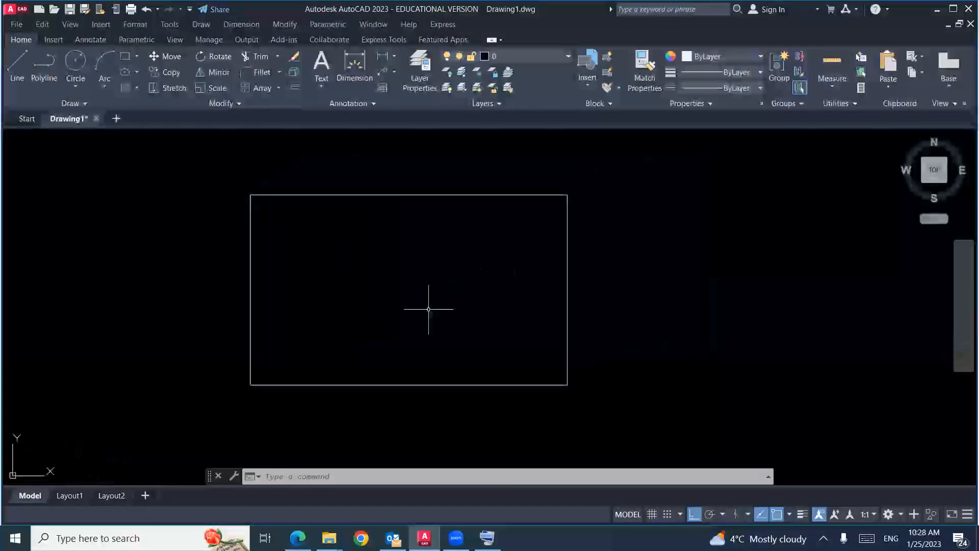
pyautogui.scroll(-8, 428, 309)
pyautogui.click(472, 265)
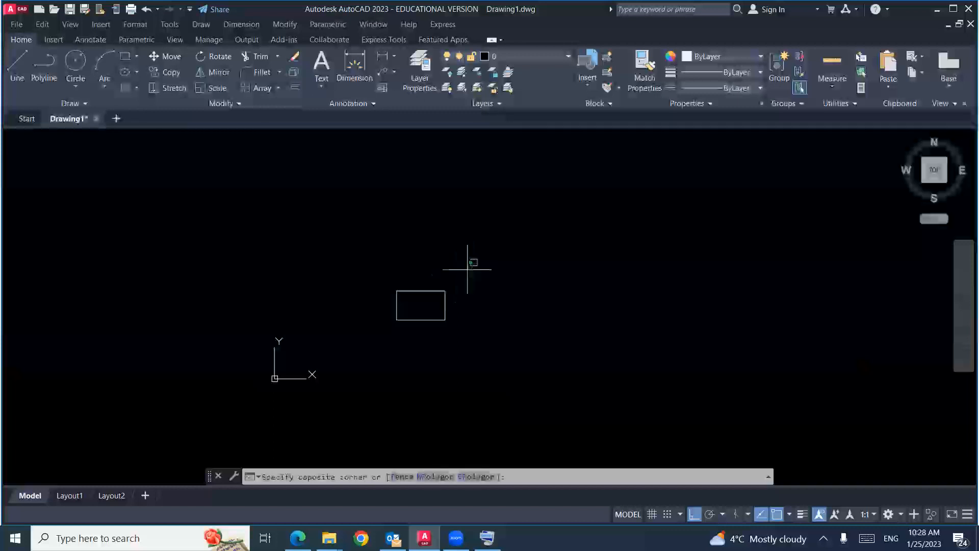
pyautogui.click(364, 339)
pyautogui.press('Delete')
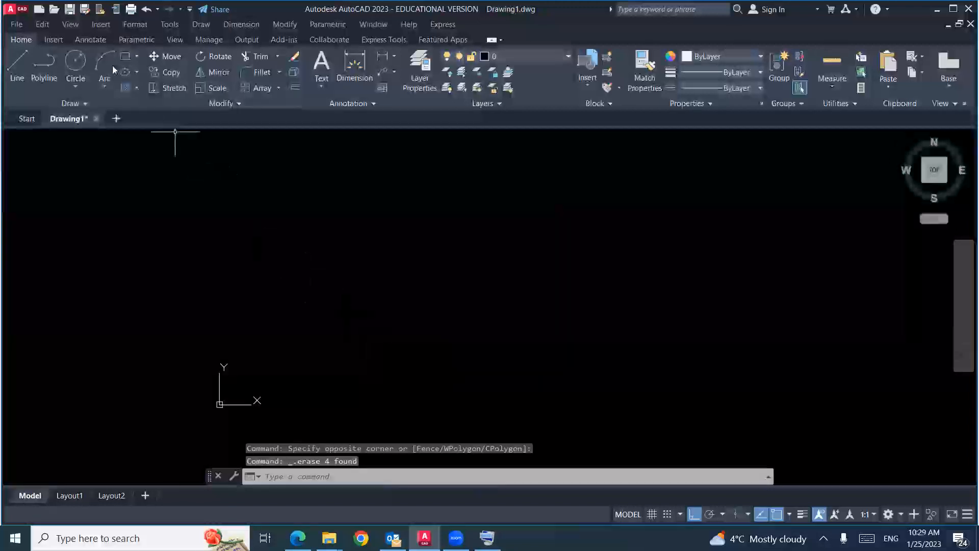
# Step: Draw a rectangle with the Line command, going 6 units right, 5 up, 6 left and 5 down, and end the command
pyautogui.click(17, 60)
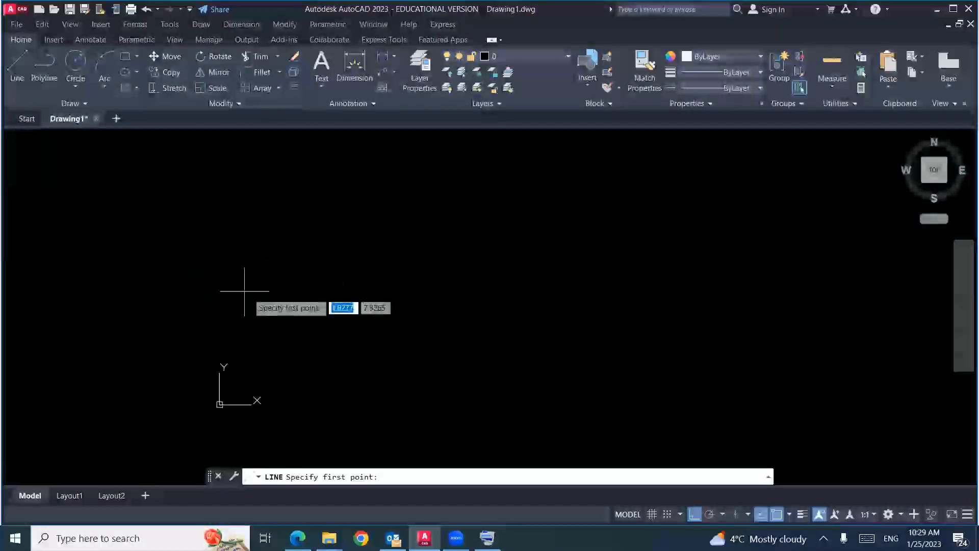
pyautogui.click(389, 383)
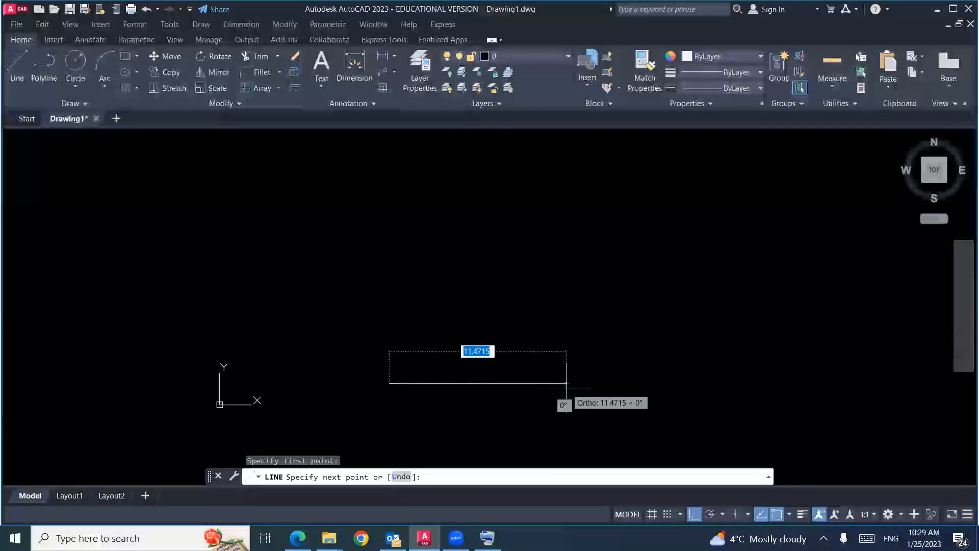
pyautogui.press('Return')
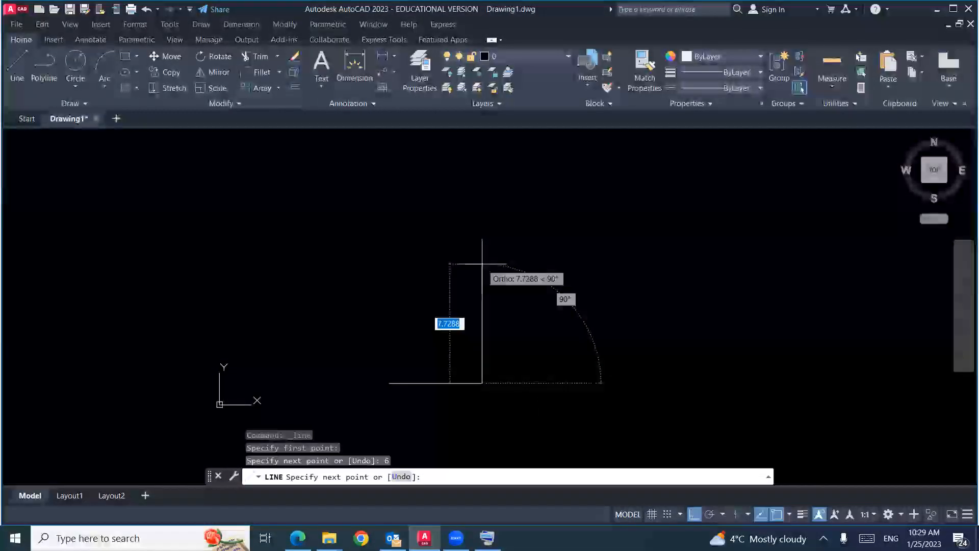
pyautogui.write('5')
pyautogui.press('Return')
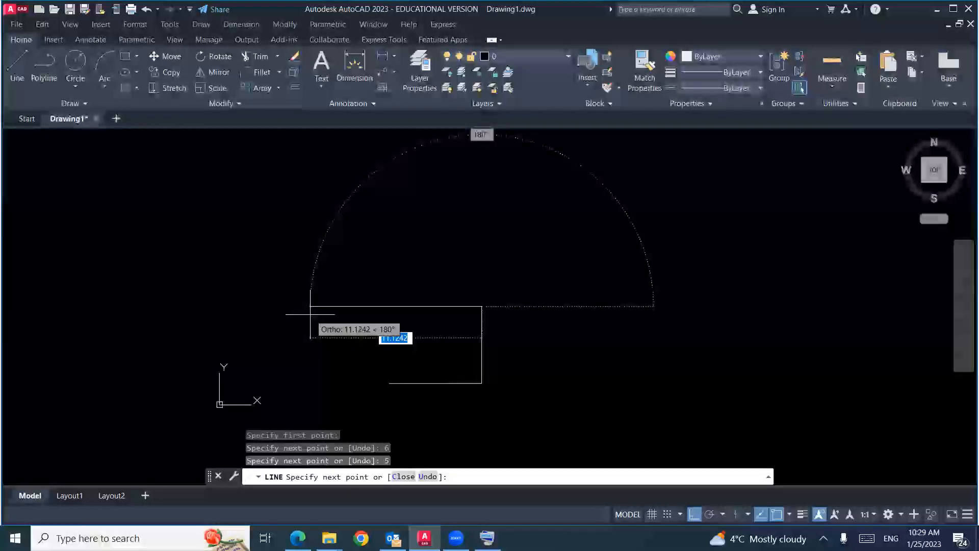
pyautogui.write('6')
pyautogui.press('Return')
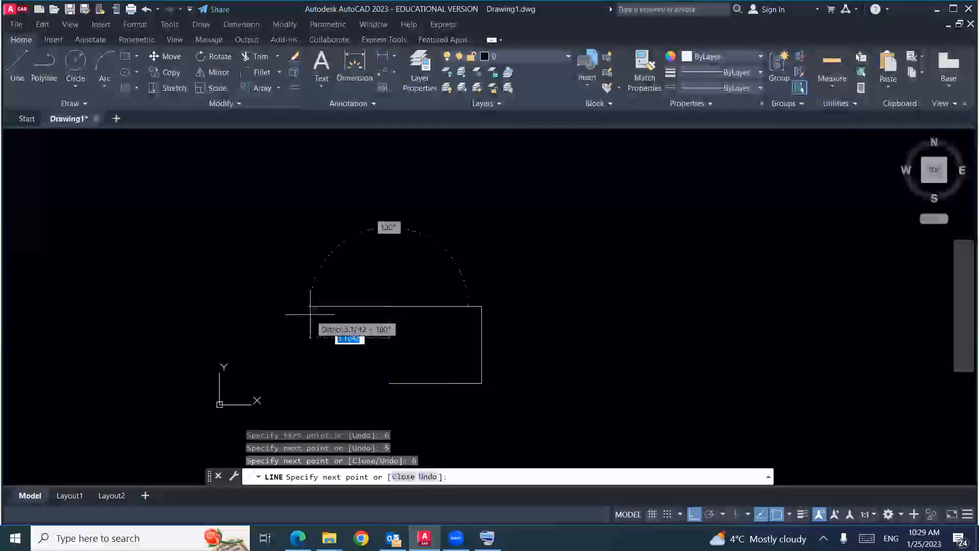
pyautogui.write('5')
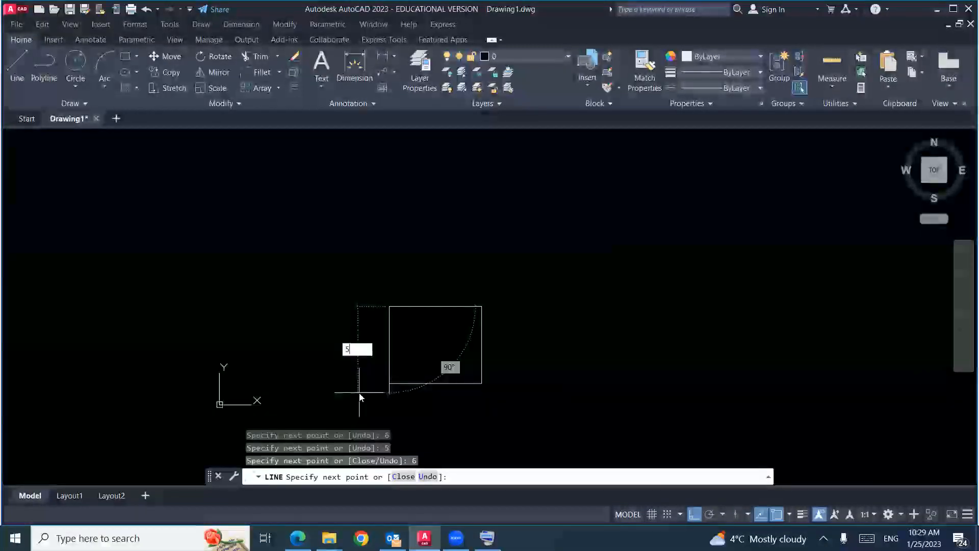
pyautogui.press('Return')
pyautogui.press('Escape')
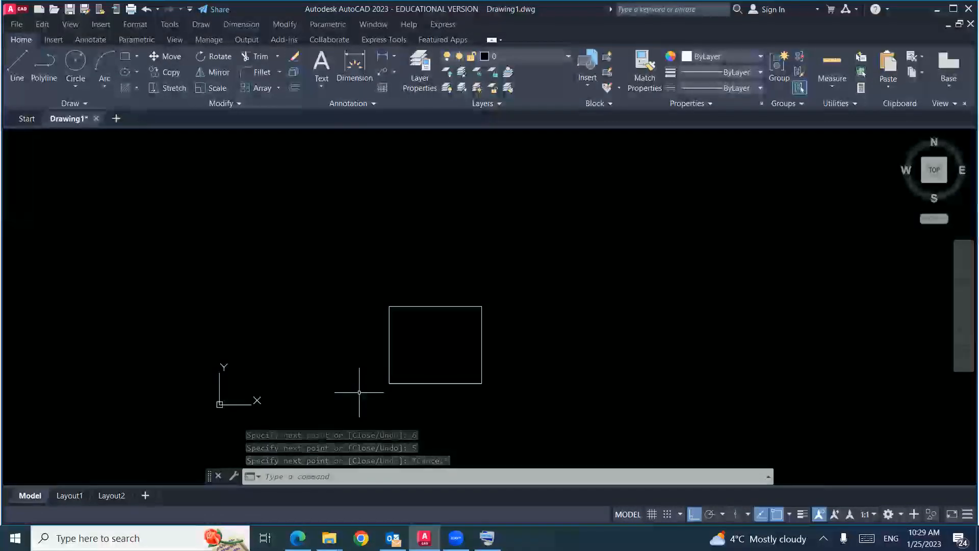
pyautogui.scroll(4, 431, 398)
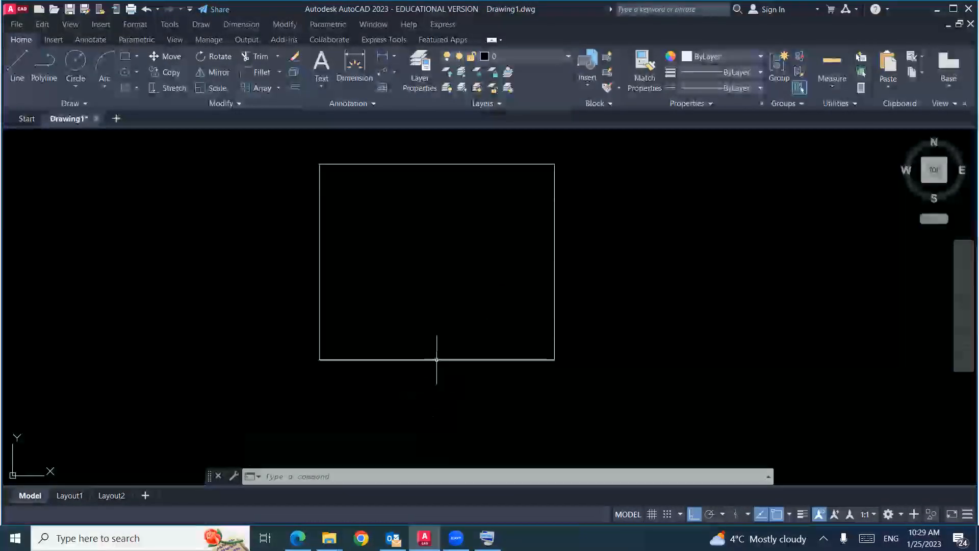
pyautogui.scroll(-6, 470, 294)
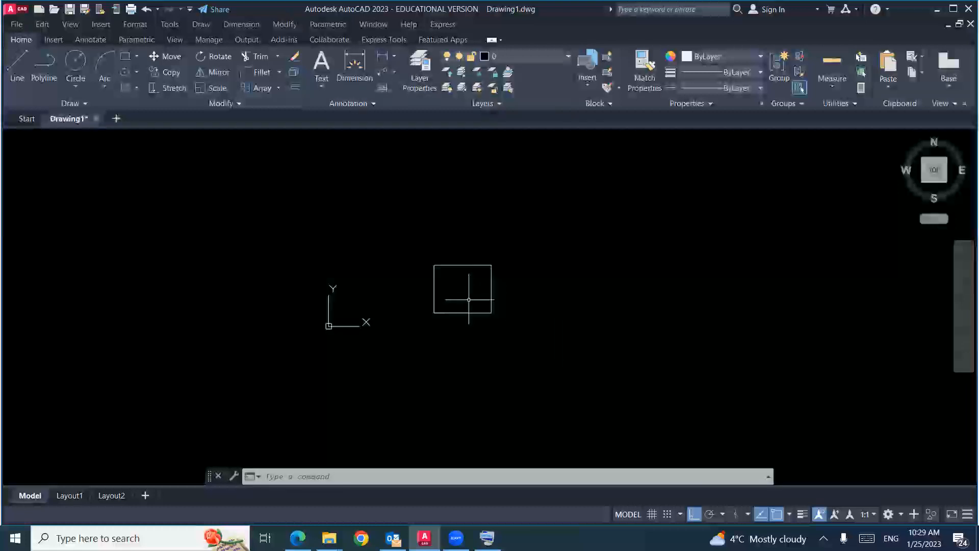
pyautogui.scroll(4, 464, 306)
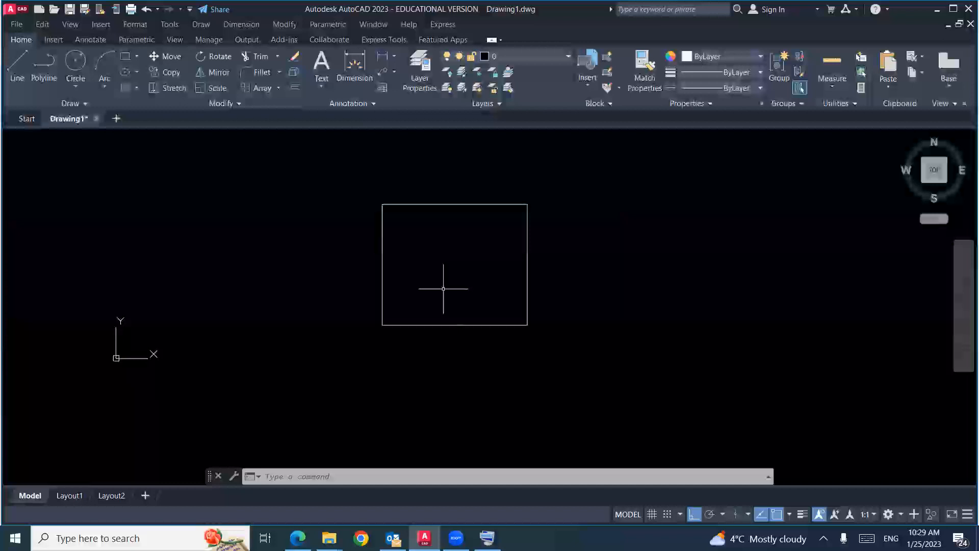
pyautogui.moveTo(443, 288)
pyautogui.mouseDown(button='middle')
pyautogui.moveTo(490, 323)
pyautogui.moveTo(569, 338)
pyautogui.moveTo(632, 299)
pyautogui.moveTo(608, 251)
pyautogui.moveTo(491, 235)
pyautogui.moveTo(399, 250)
pyautogui.moveTo(339, 286)
pyautogui.moveTo(374, 306)
pyautogui.mouseUp(button='middle')
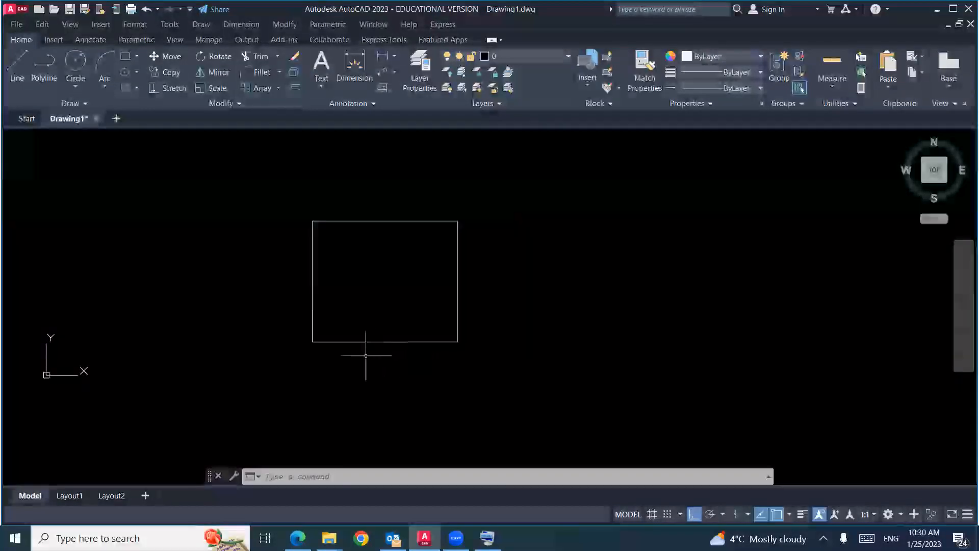
pyautogui.moveTo(326, 366); pyautogui.dragTo(444, 365, button='middle')
pyautogui.moveTo(331, 345)
pyautogui.mouseDown(button='middle')
pyautogui.moveTo(540, 334)
pyautogui.moveTo(321, 328)
pyautogui.moveTo(316, 388)
pyautogui.mouseUp(button='middle')
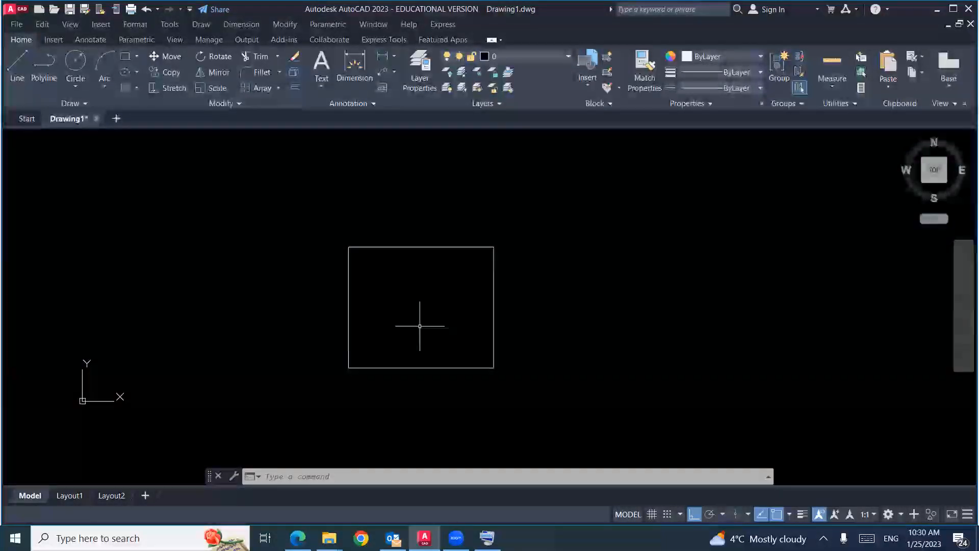
pyautogui.moveTo(420, 326); pyautogui.dragTo(402, 309, button='middle')
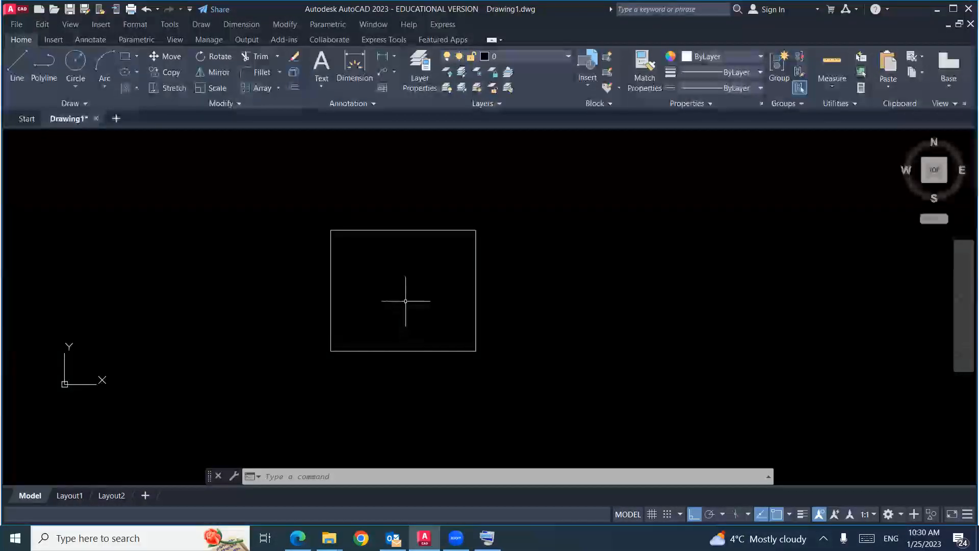
# Step: Draw a diagonal line from the rectangle's upper-right corner to its lower-left corner with Ortho turned off
pyautogui.write('l')
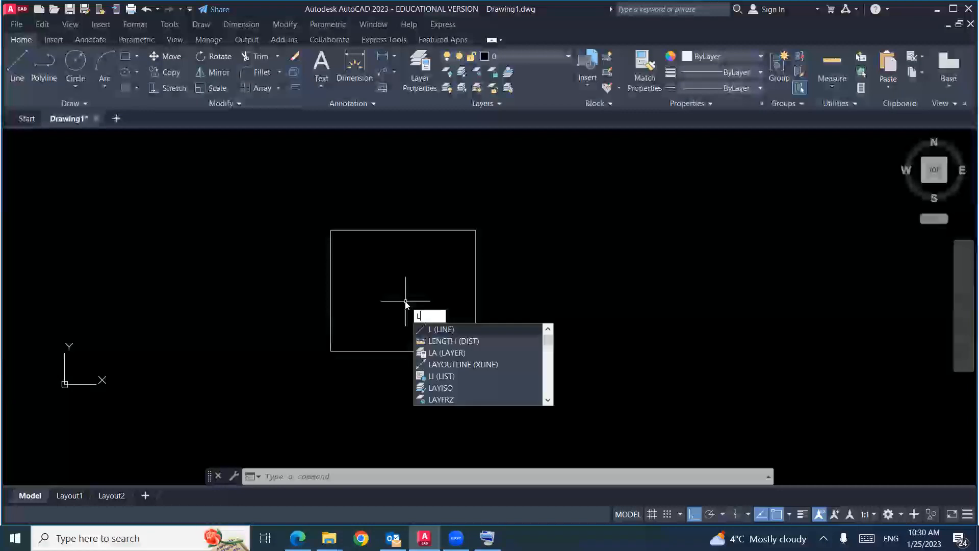
pyautogui.press('Return')
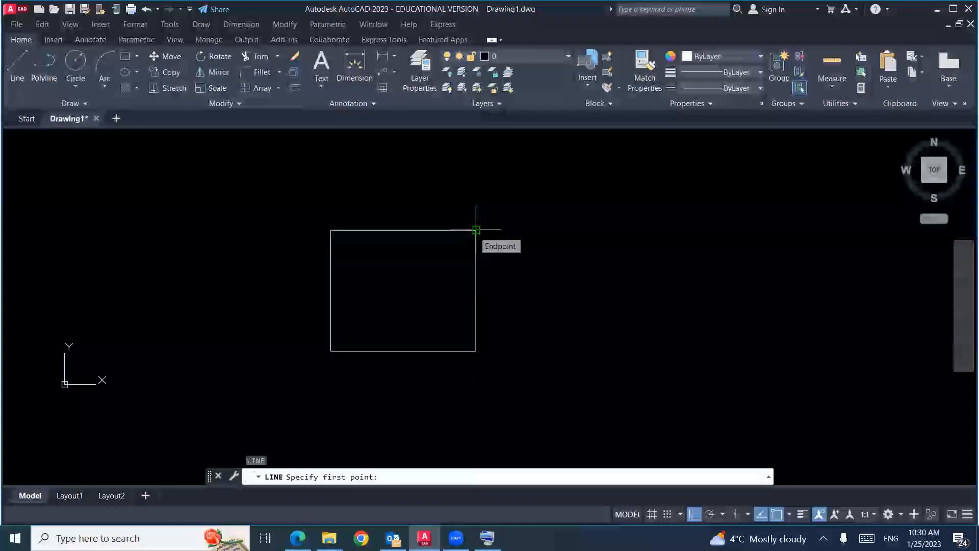
pyautogui.click(475, 230)
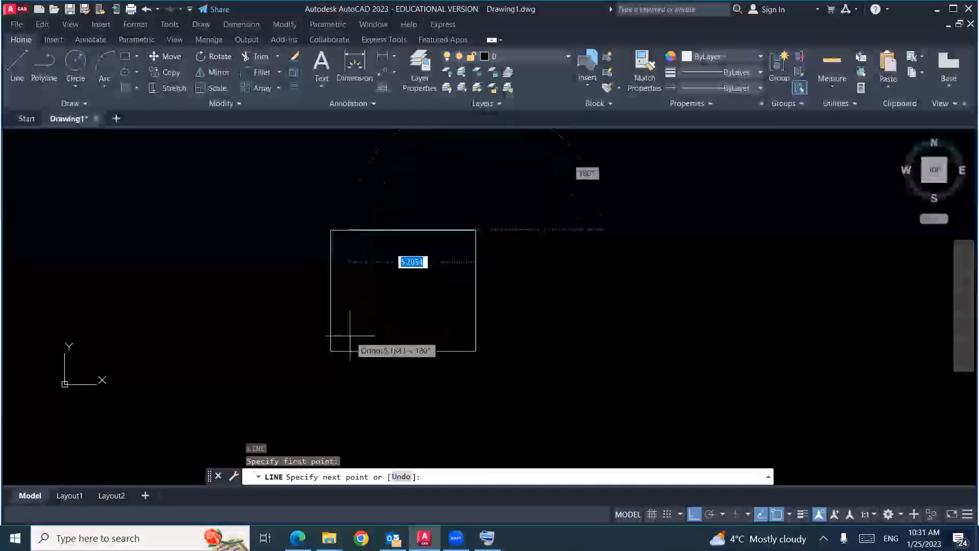
pyautogui.click(694, 515)
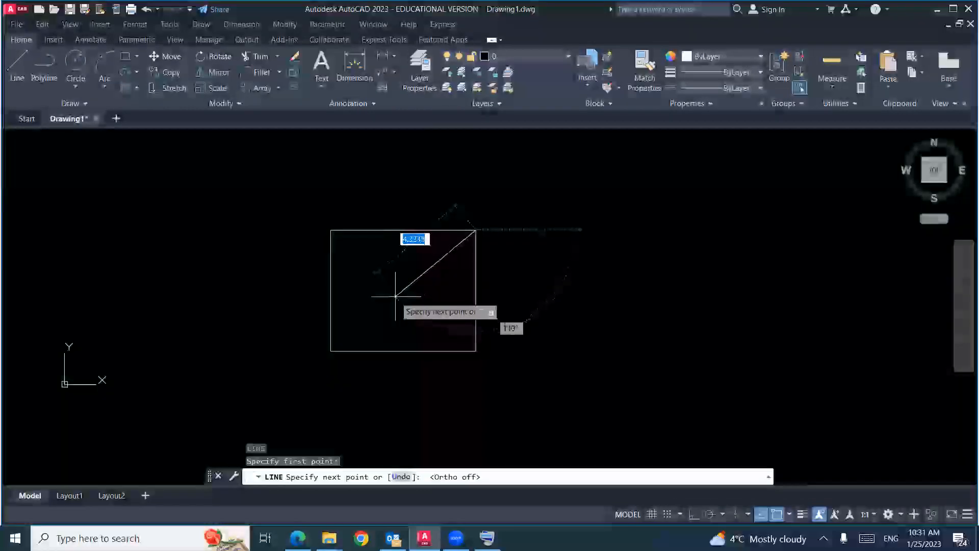
pyautogui.click(331, 351)
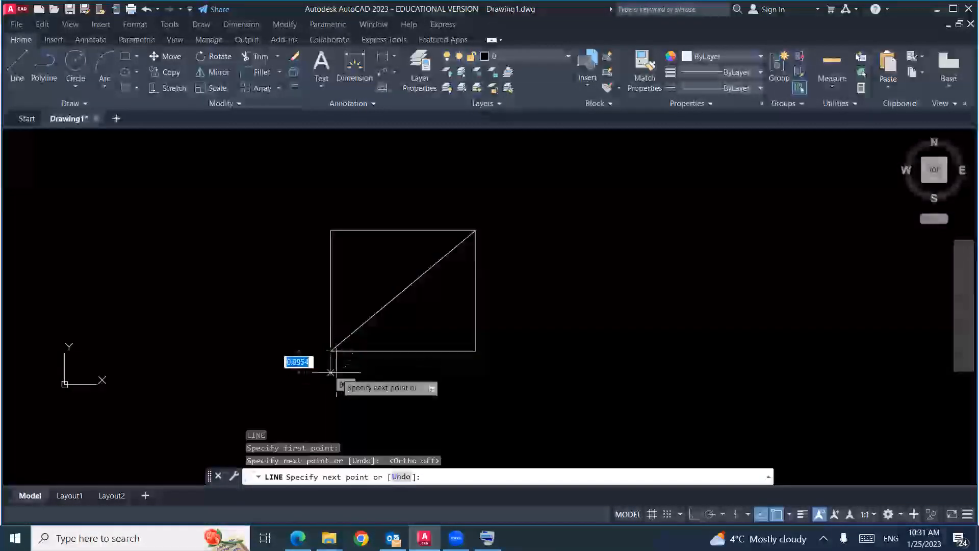
pyautogui.press('Escape')
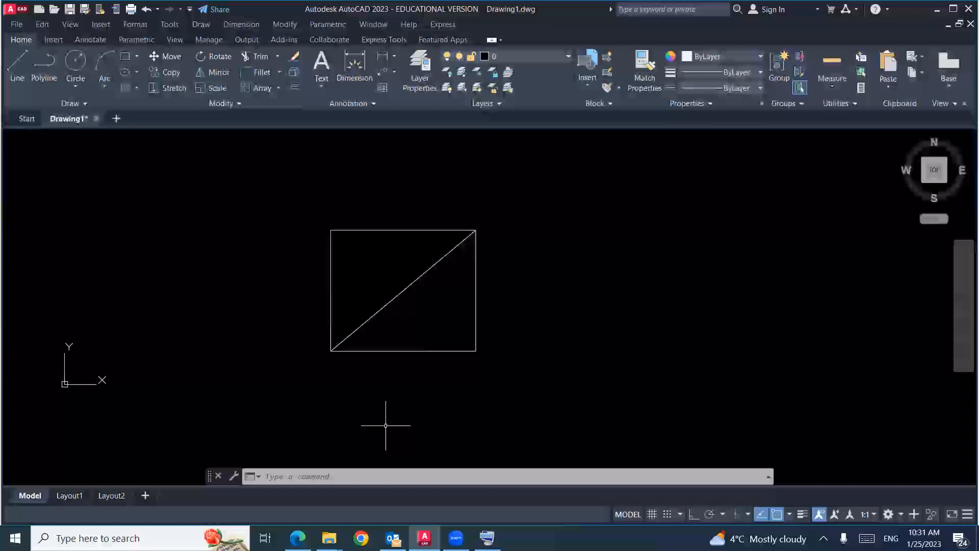
# Step: Draw the second diagonal line from the rectangle's upper-left corner to its lower-right corner and end the command
pyautogui.click(17, 65)
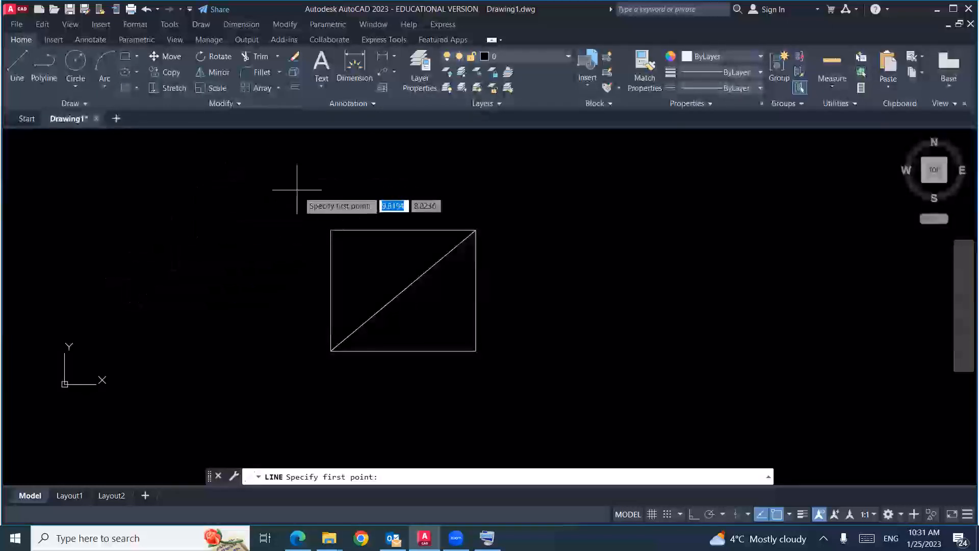
pyautogui.click(330, 230)
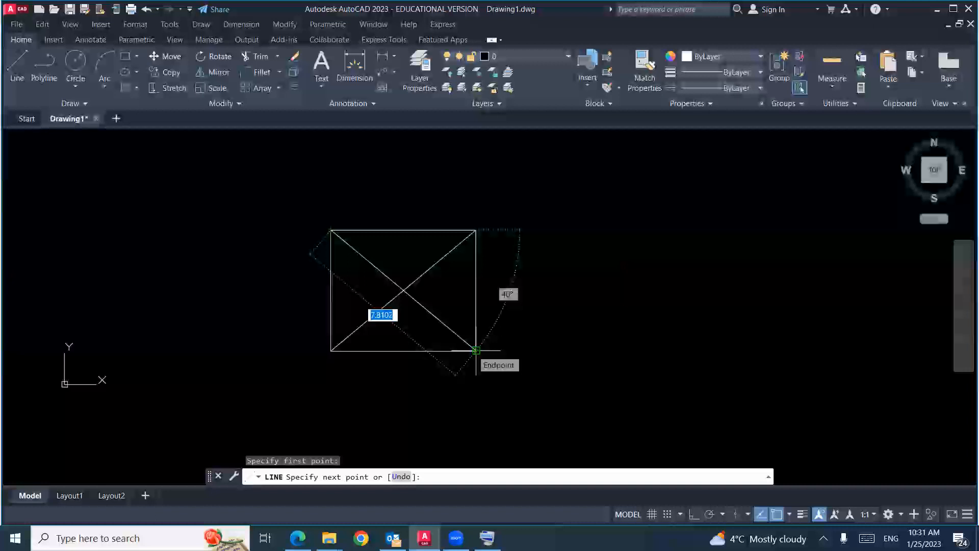
pyautogui.click(475, 350)
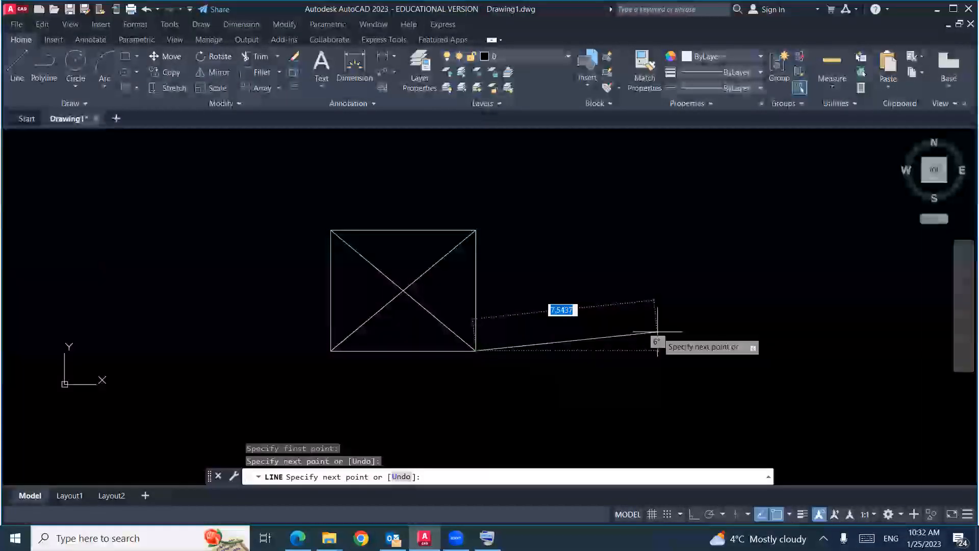
pyautogui.press('Escape')
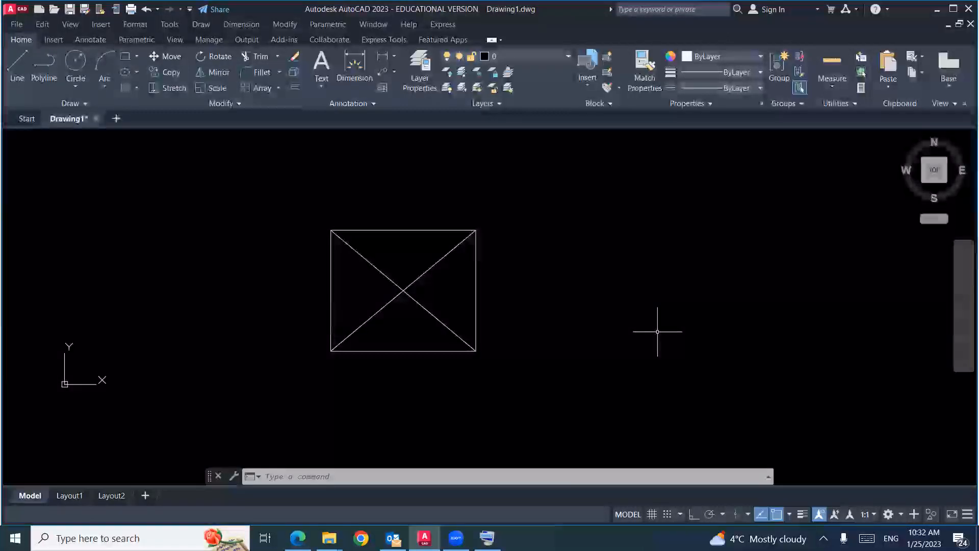
pyautogui.write('l')
pyautogui.press('Return')
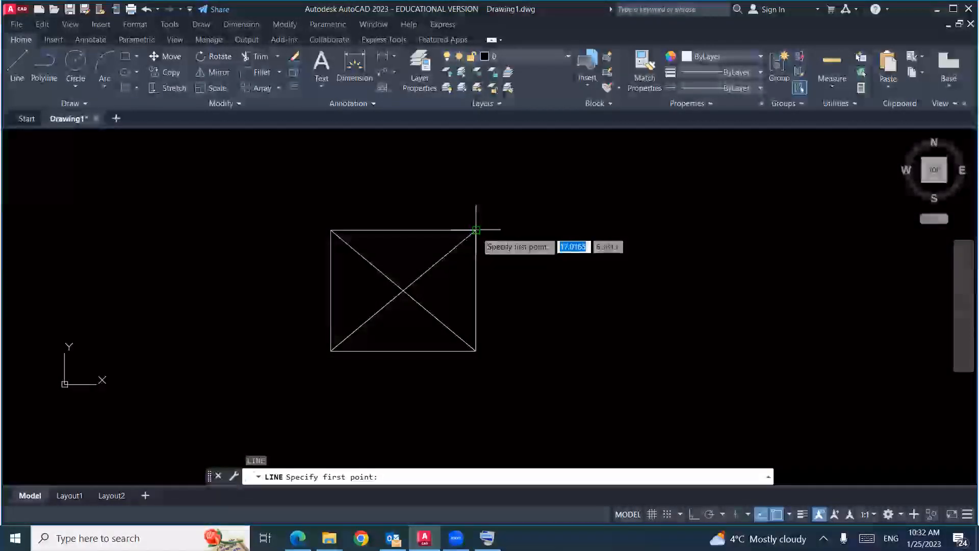
pyautogui.press('Escape')
pyautogui.press('Escape')
pyautogui.press('Escape')
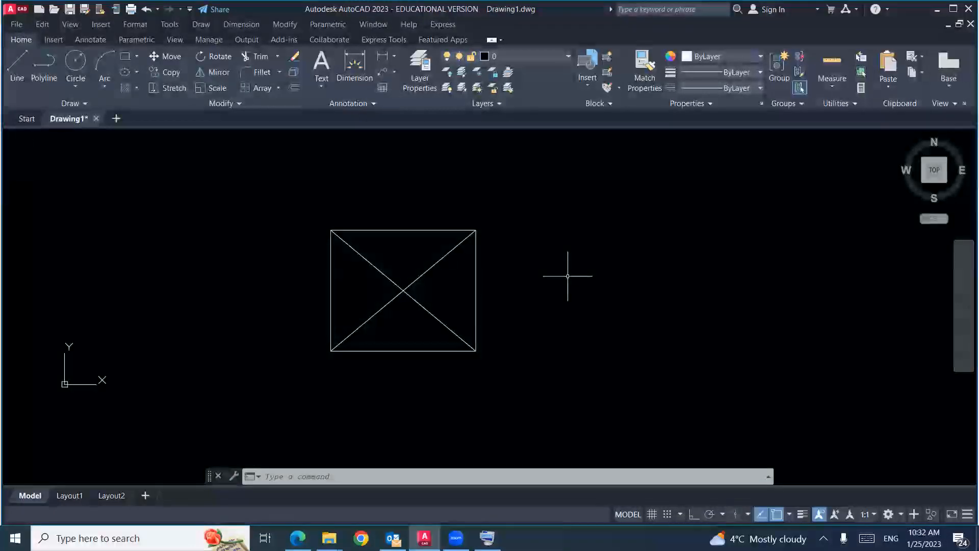
pyautogui.click(487, 538)
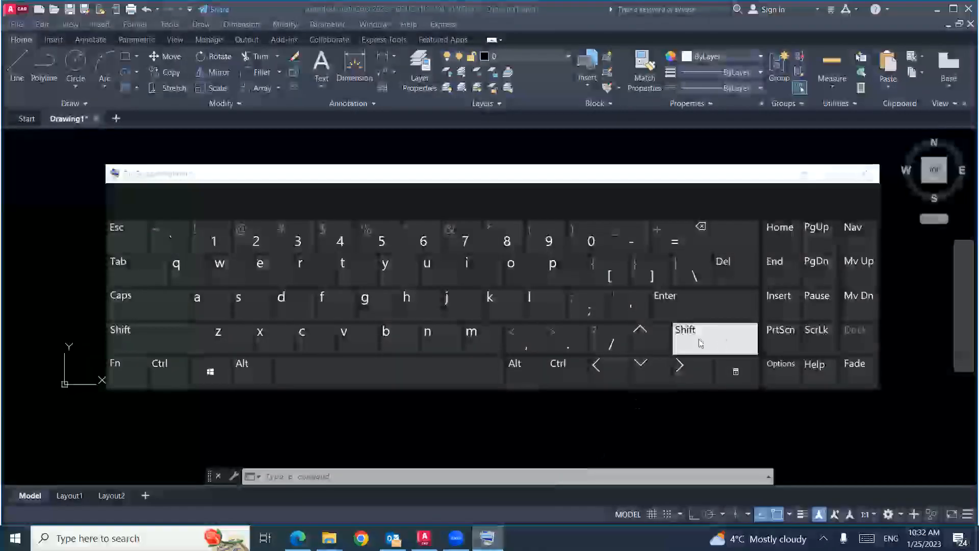
pyautogui.click(804, 174)
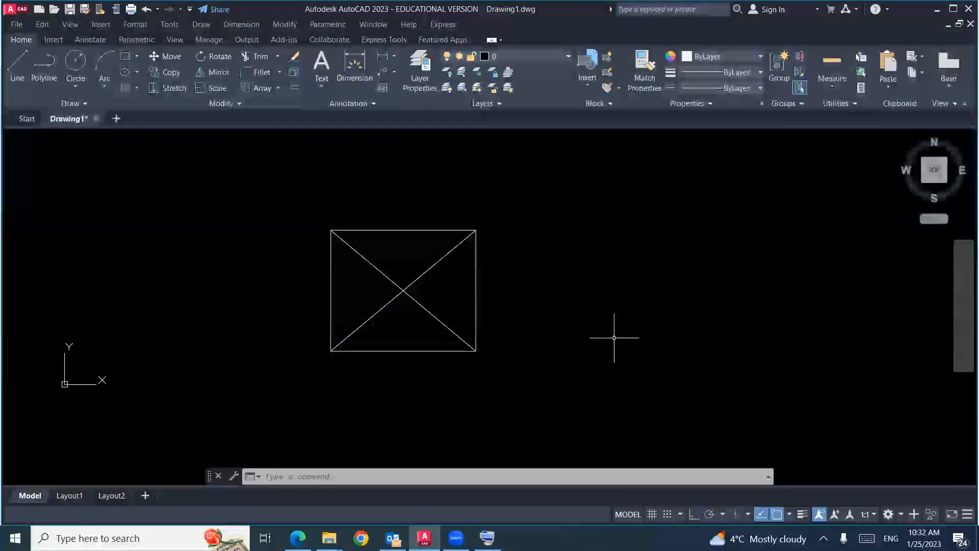
# Step: Turn the Endpoint object snap off and back on in the Osnap settings and accept them
pyautogui.keyDown('shift'); pyautogui.rightClick(614, 337); pyautogui.keyUp('shift')
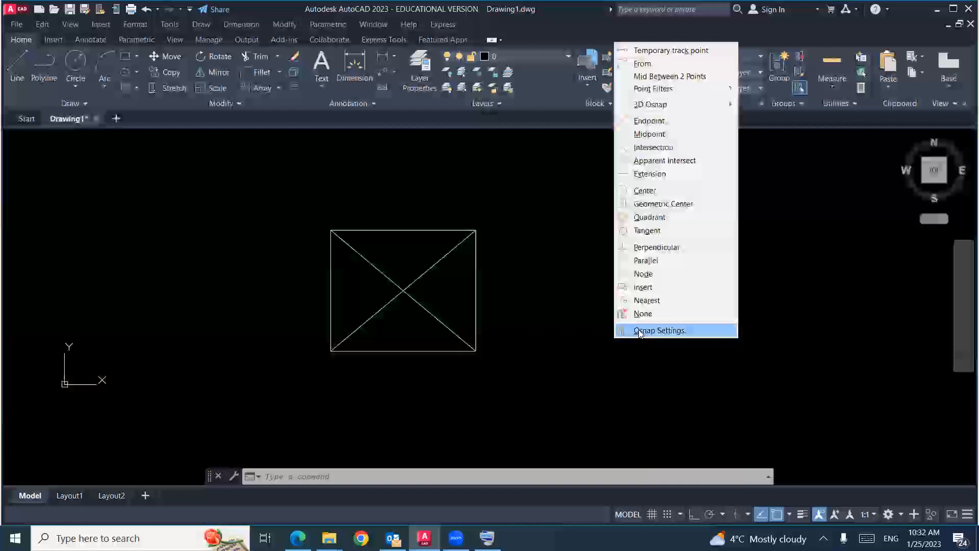
pyautogui.click(639, 330)
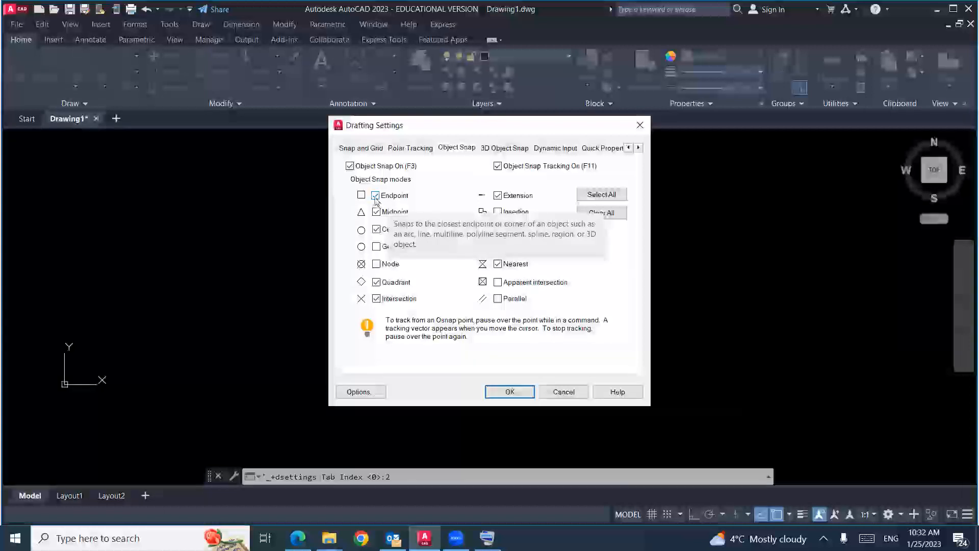
pyautogui.click(375, 196)
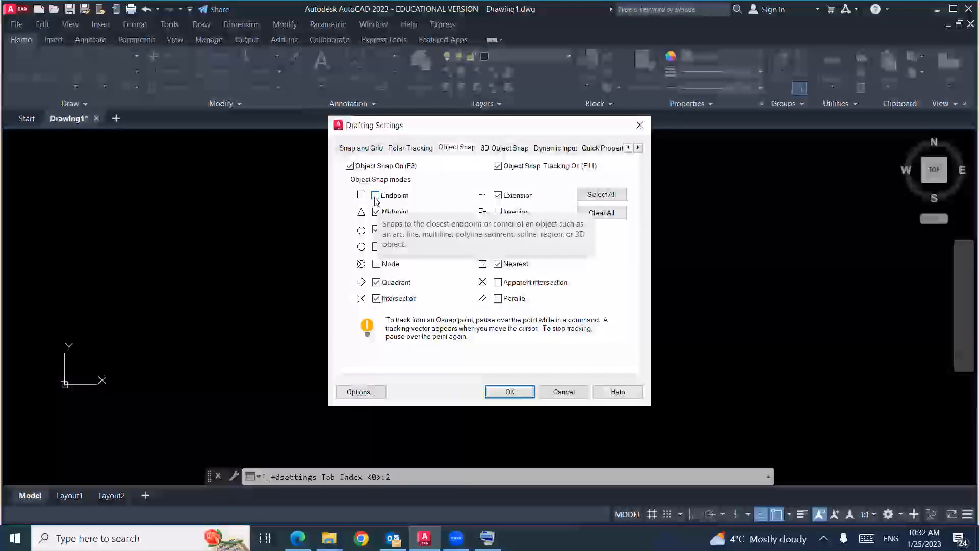
pyautogui.click(375, 197)
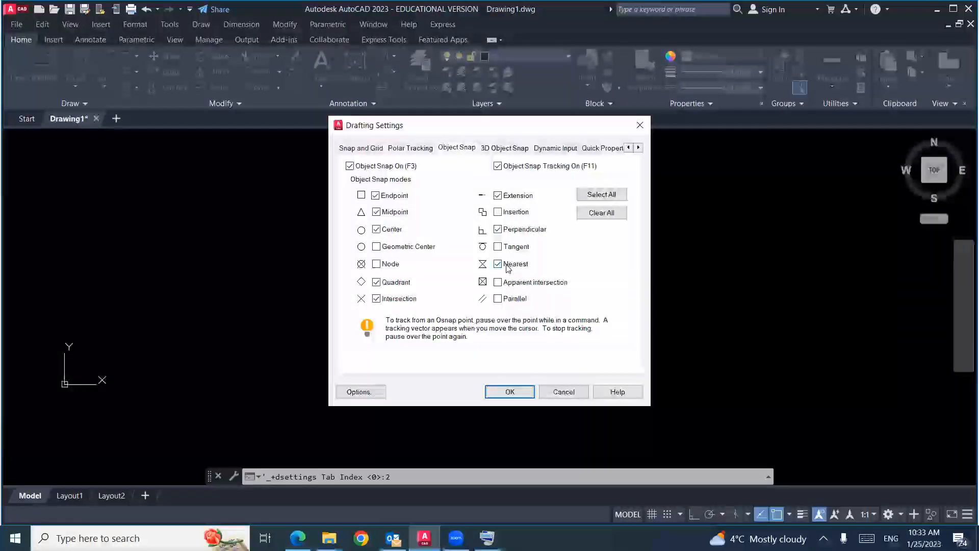
pyautogui.click(510, 392)
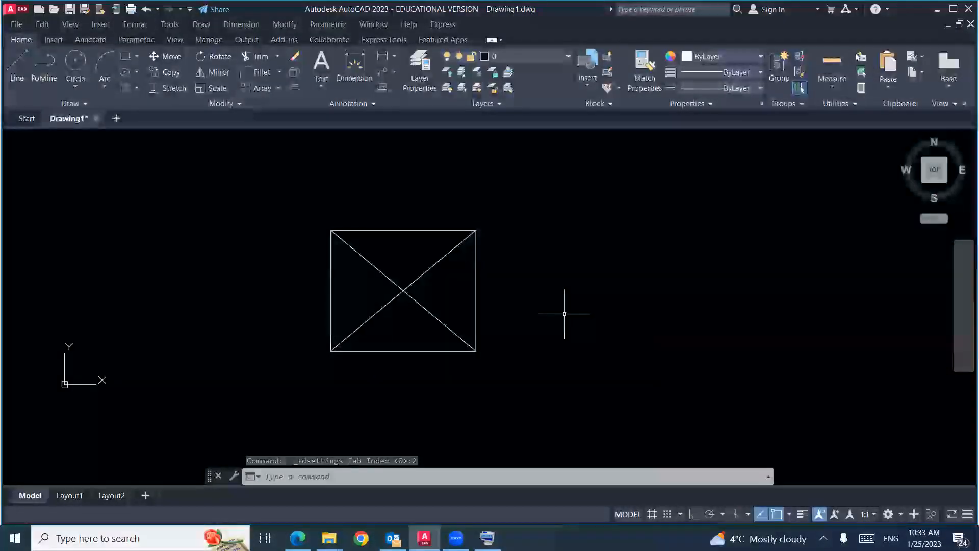
# Step: Reopen the Osnap settings to review the object snap modes, including Quadrant, and close them without changes
pyautogui.keyDown('shift'); pyautogui.rightClick(565, 314); pyautogui.keyUp('shift')
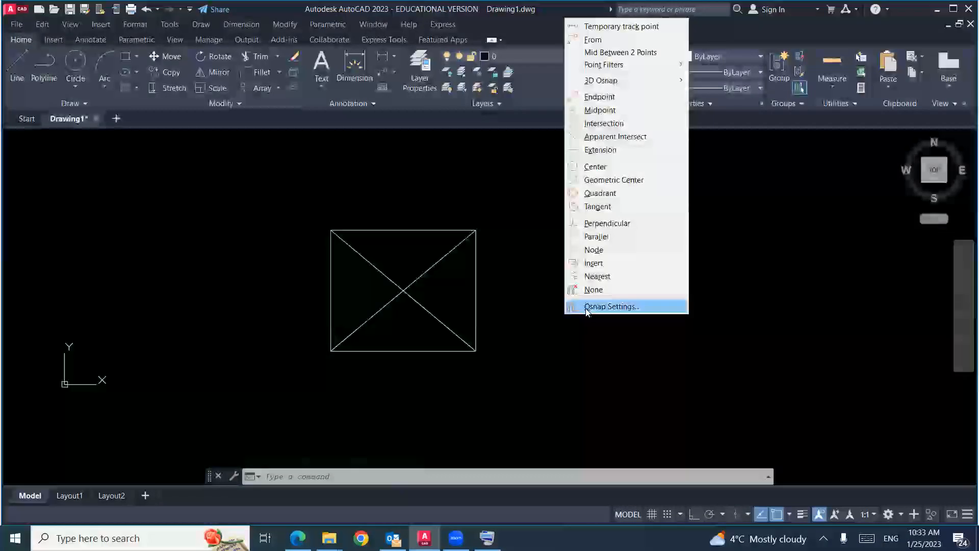
pyautogui.click(587, 307)
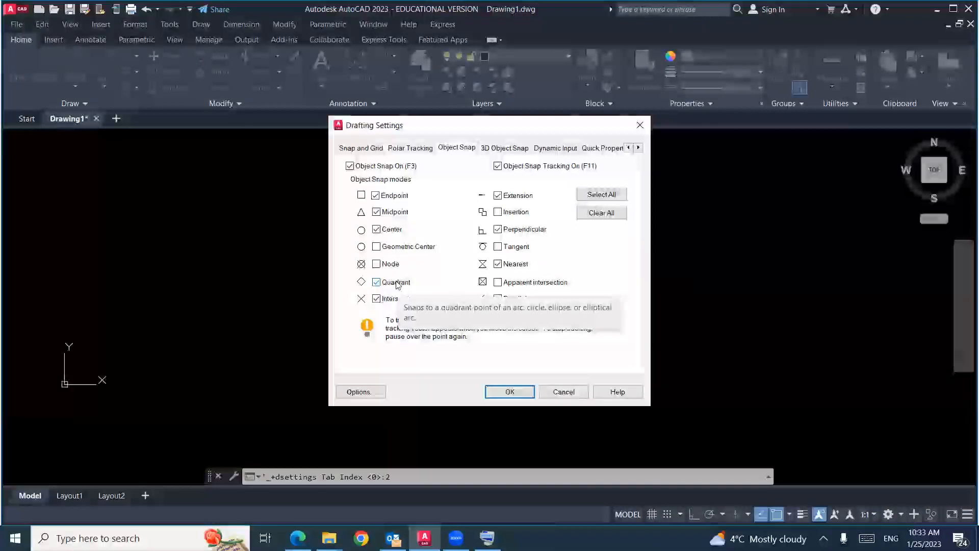
pyautogui.click(564, 392)
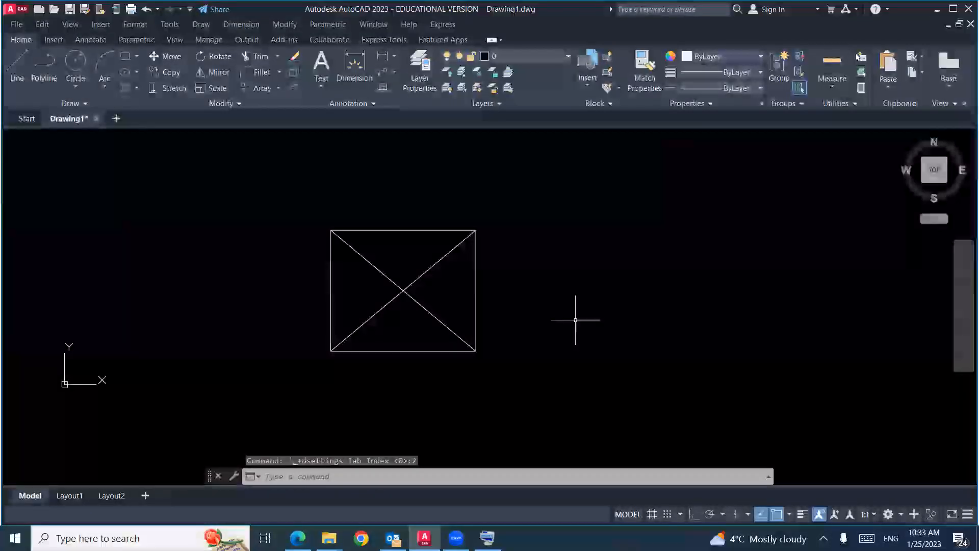
# Step: Draw a line from the midpoint of the rectangle's right side to the midpoint of its bottom side and end the command
pyautogui.write('l')
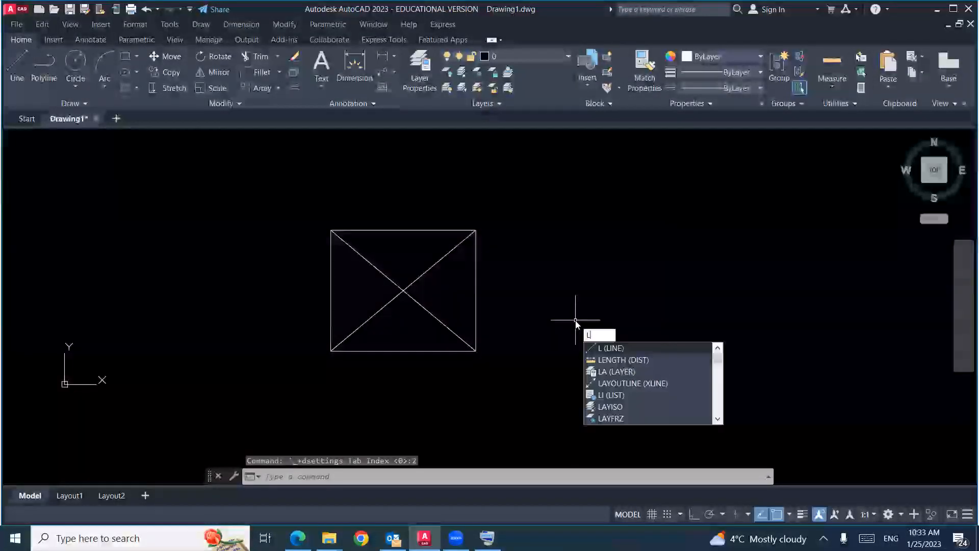
pyautogui.press('Return')
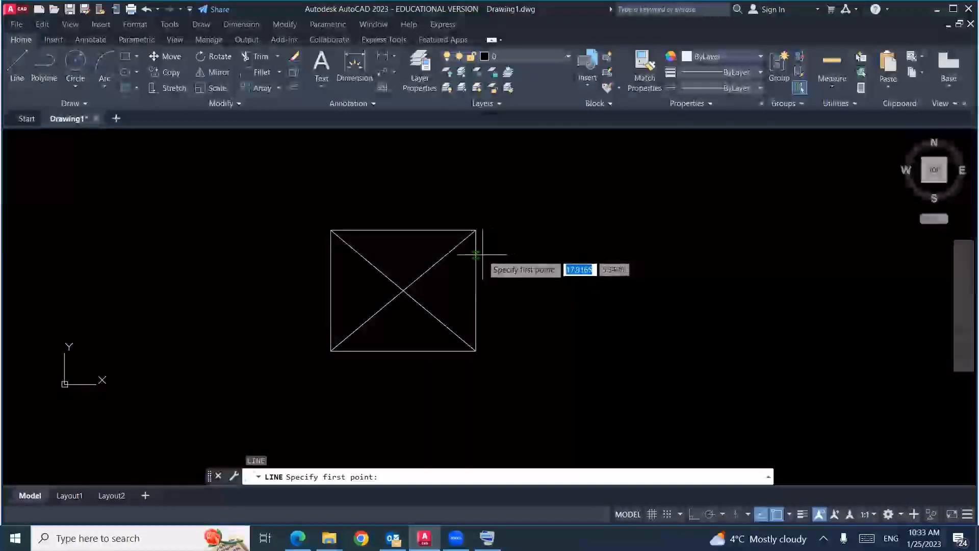
pyautogui.click(476, 290)
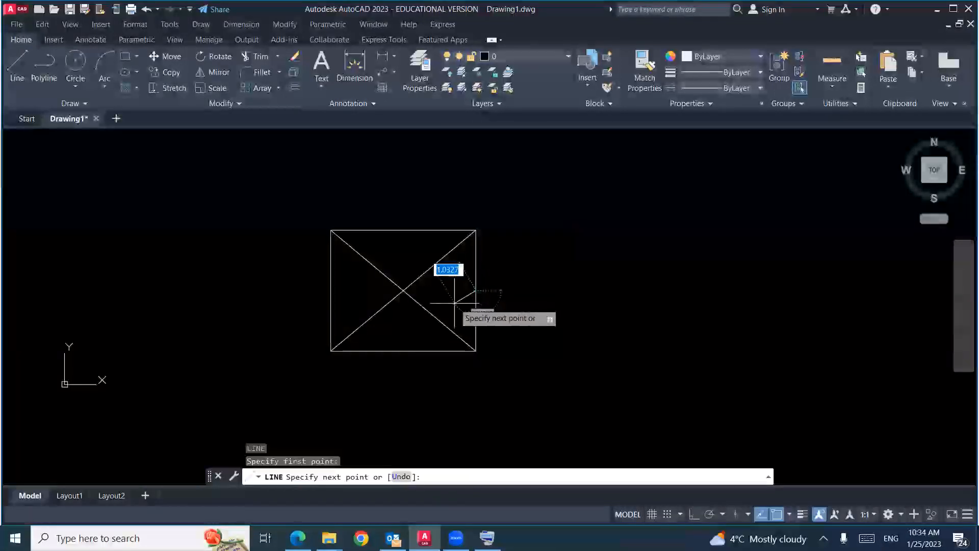
pyautogui.click(404, 350)
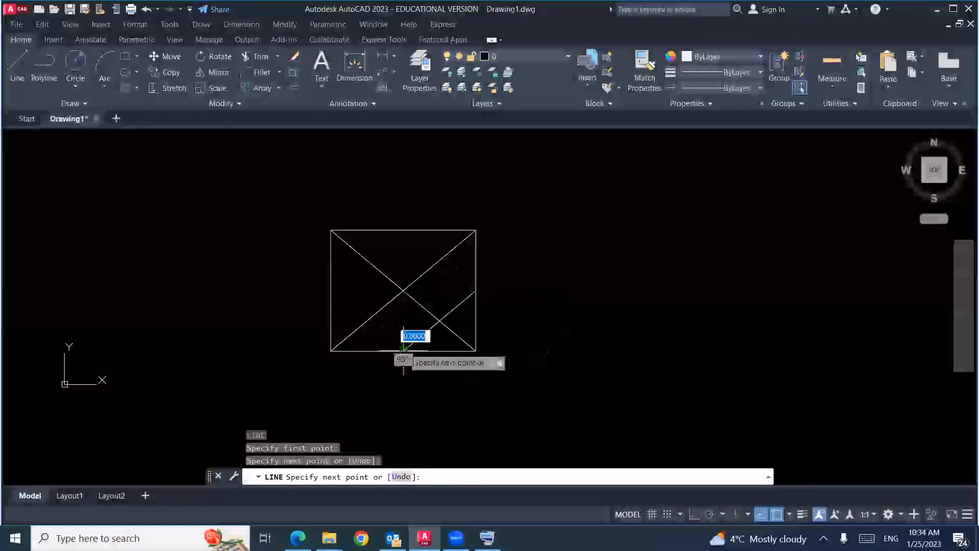
pyautogui.press('Escape')
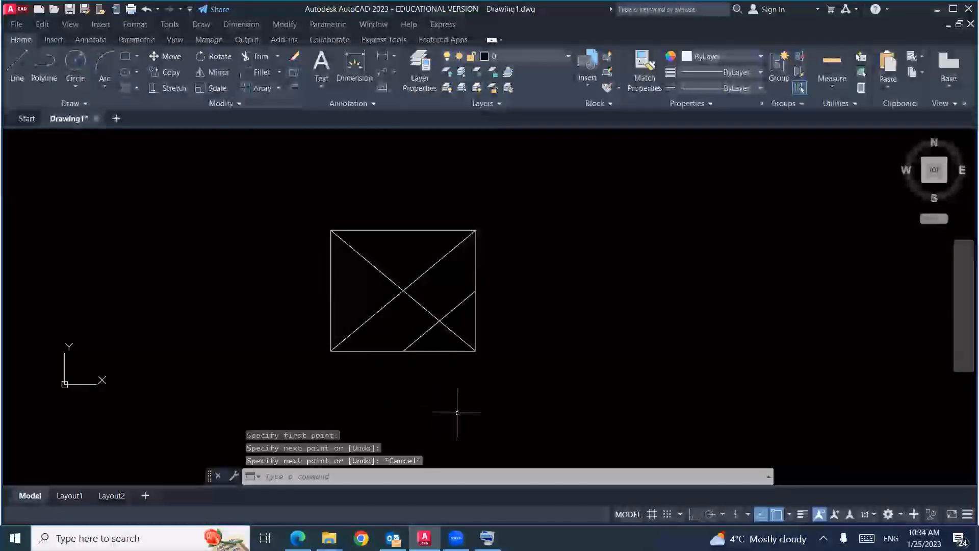
# Step: Select the new line with the rectangle's right and bottom sides to check the midpoint connections, and clear the selection
pyautogui.click(457, 305)
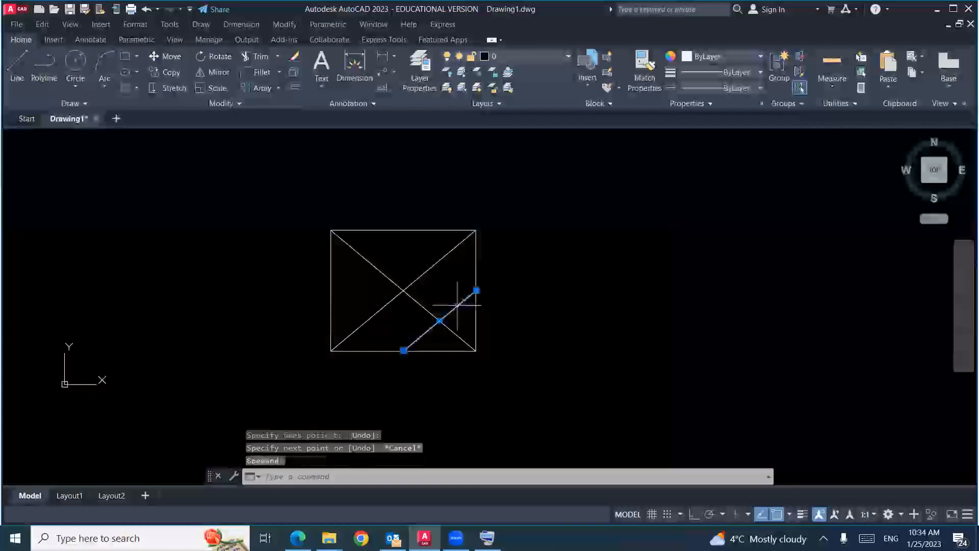
pyautogui.click(476, 269)
pyautogui.click(430, 350)
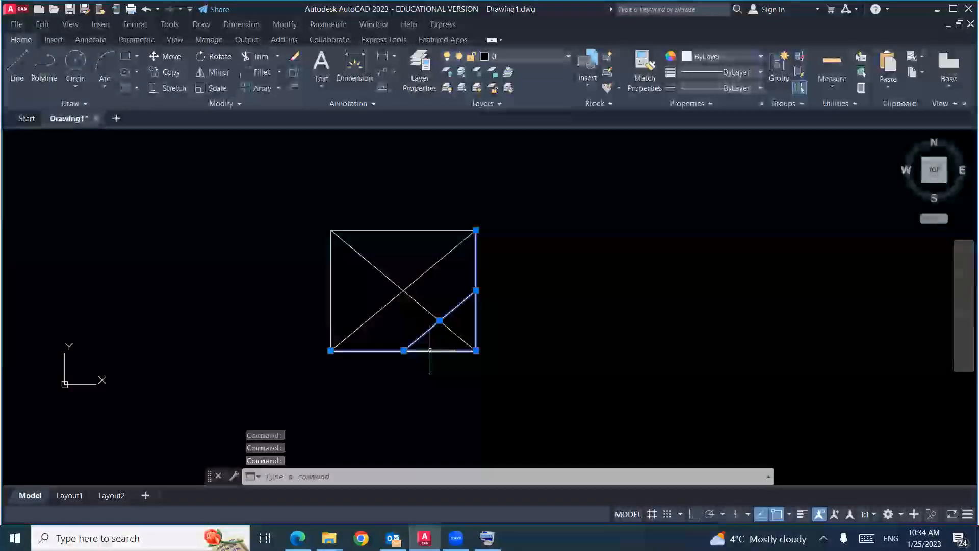
pyautogui.press('Escape')
pyautogui.press('Escape')
pyautogui.press('Escape')
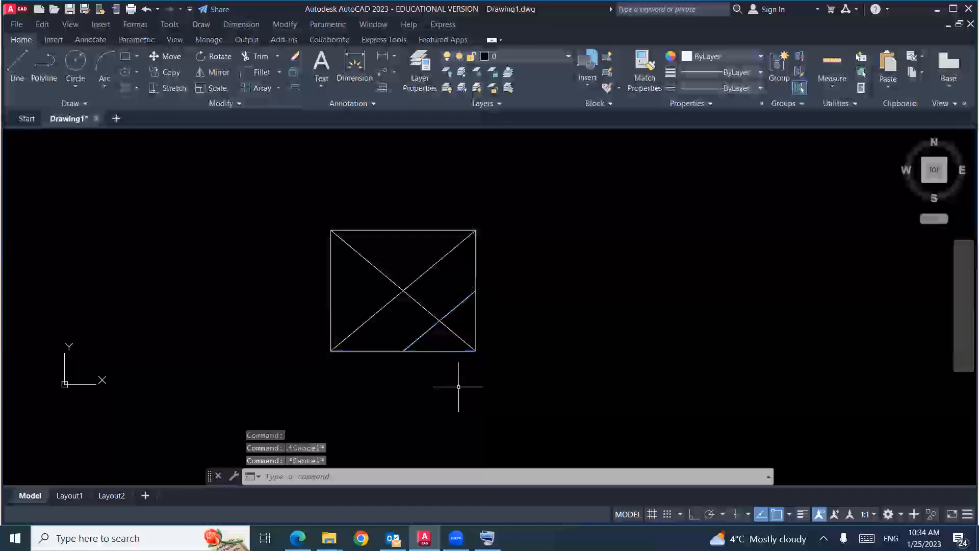
# Step: Draw a line from the bottom side's midpoint perpendicular to the diagonal running from lower left to upper right, and end the command
pyautogui.press('Return')
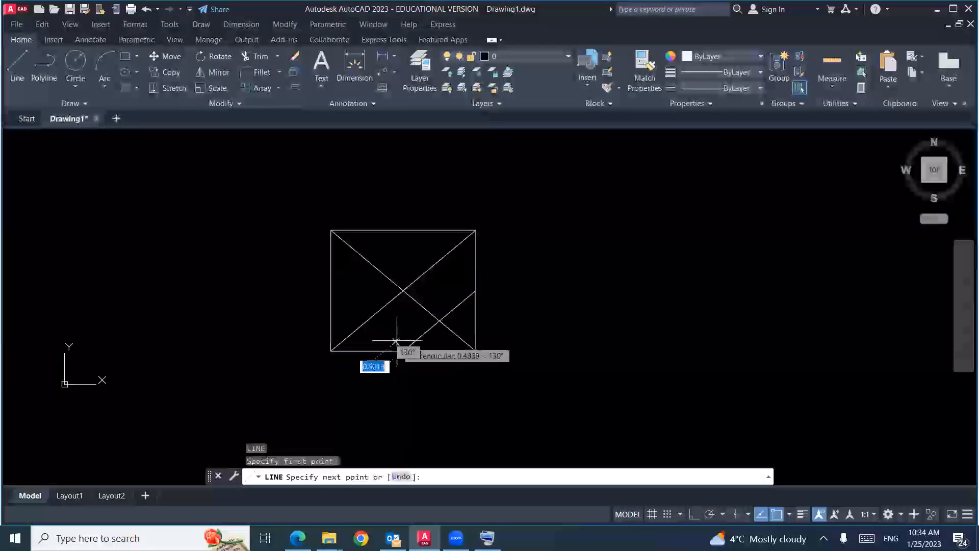
pyautogui.click(373, 315)
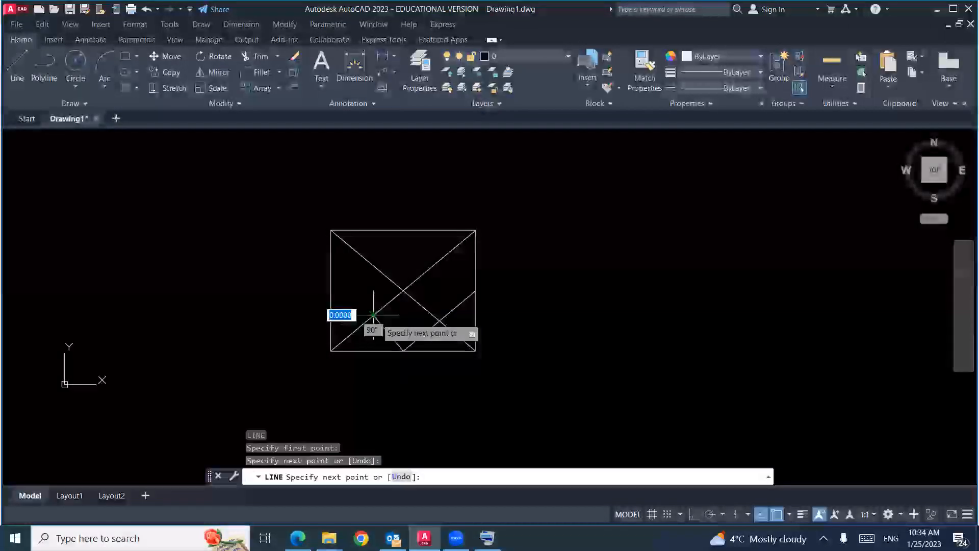
pyautogui.press('Escape')
# Step: Select the short perpendicular line and the diagonal it meets to compare them, and clear the selection
pyautogui.click(386, 333)
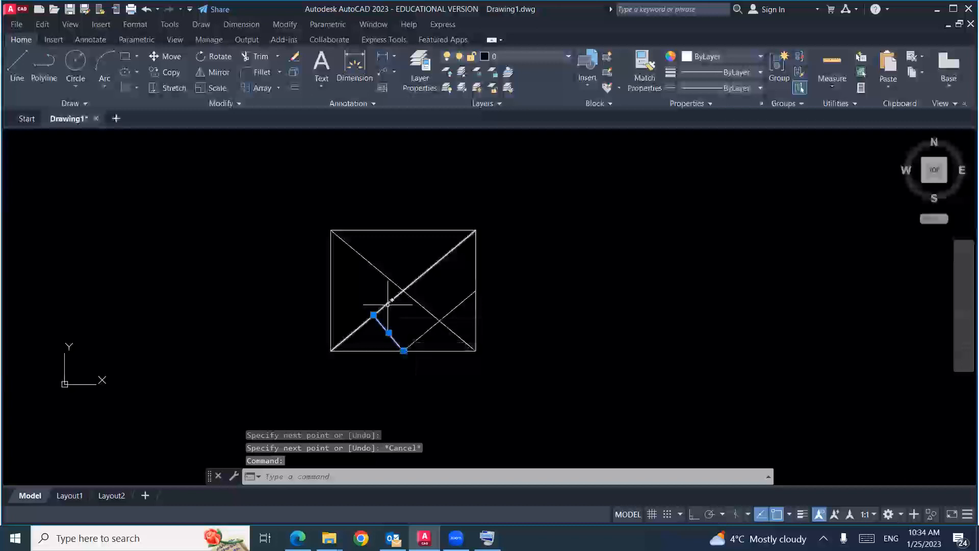
pyautogui.click(400, 293)
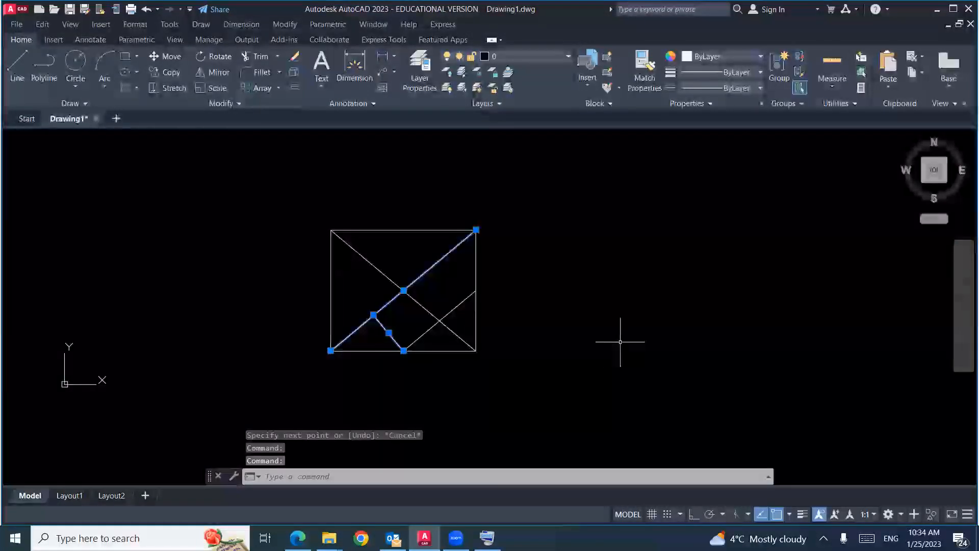
pyautogui.press('Escape')
pyautogui.press('Escape')
pyautogui.press('Escape')
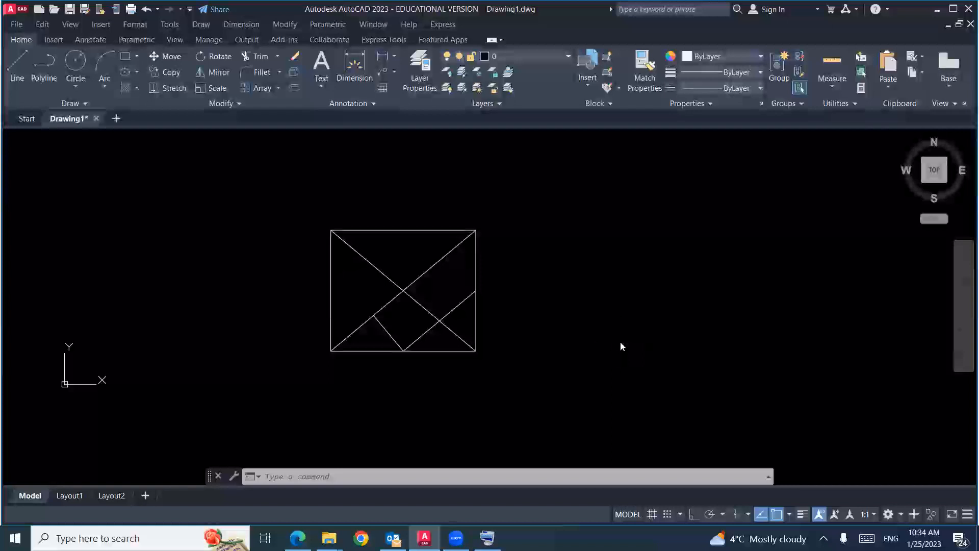
# Step: Open the Osnap settings to review the active object snap modes once more
pyautogui.keyDown('shift'); pyautogui.rightClick(620, 342); pyautogui.keyUp('shift')
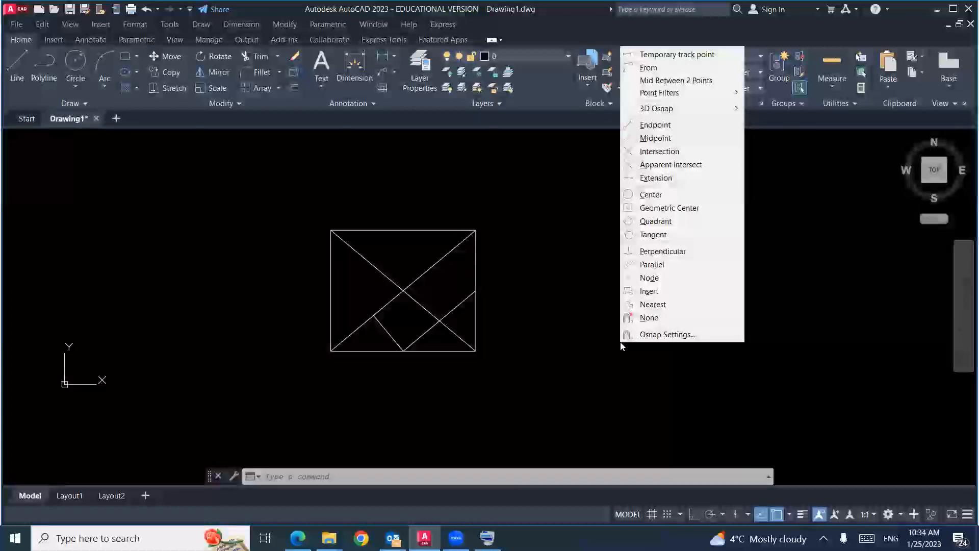
pyautogui.click(634, 335)
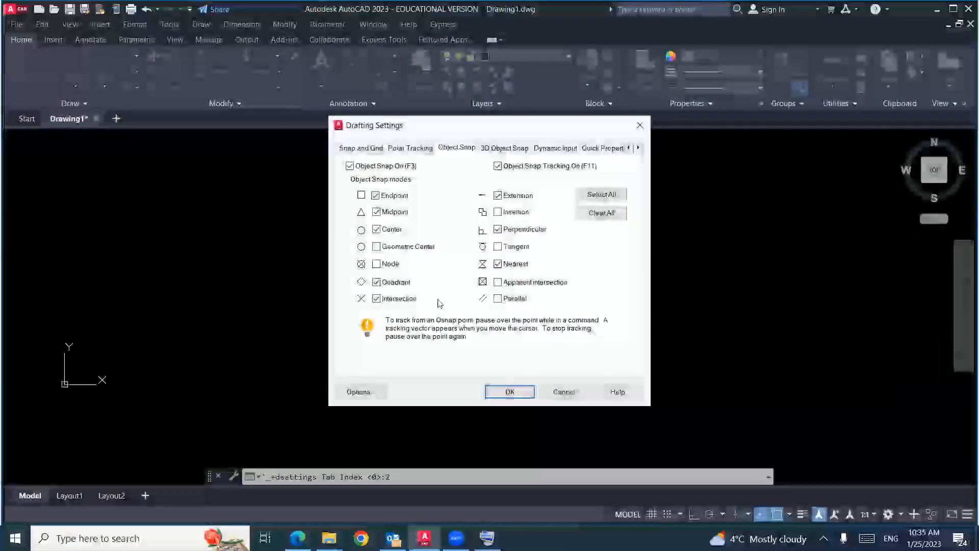
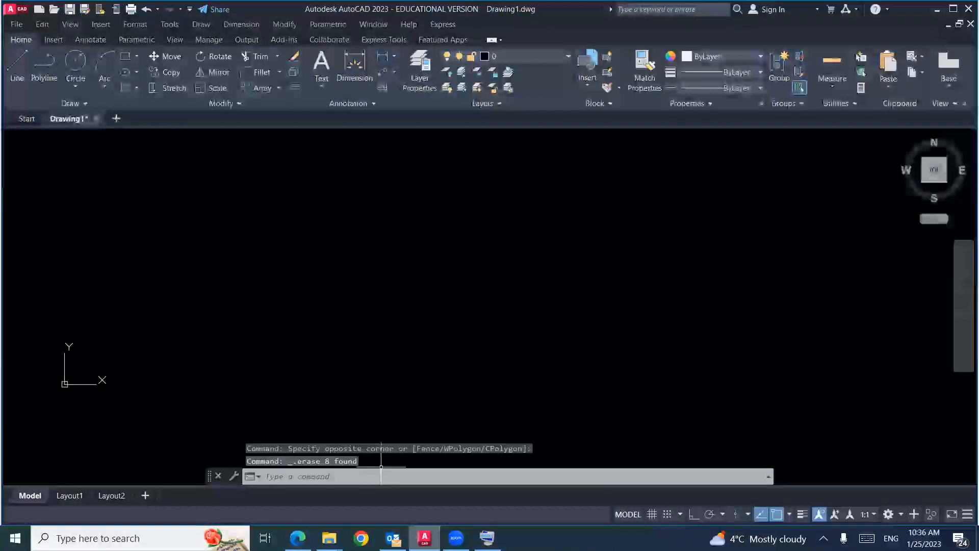
# Step: Switch to the lecture notes PDF in Edge and tick the Circle heading on page 10 with the pen
pyautogui.click(300, 538)
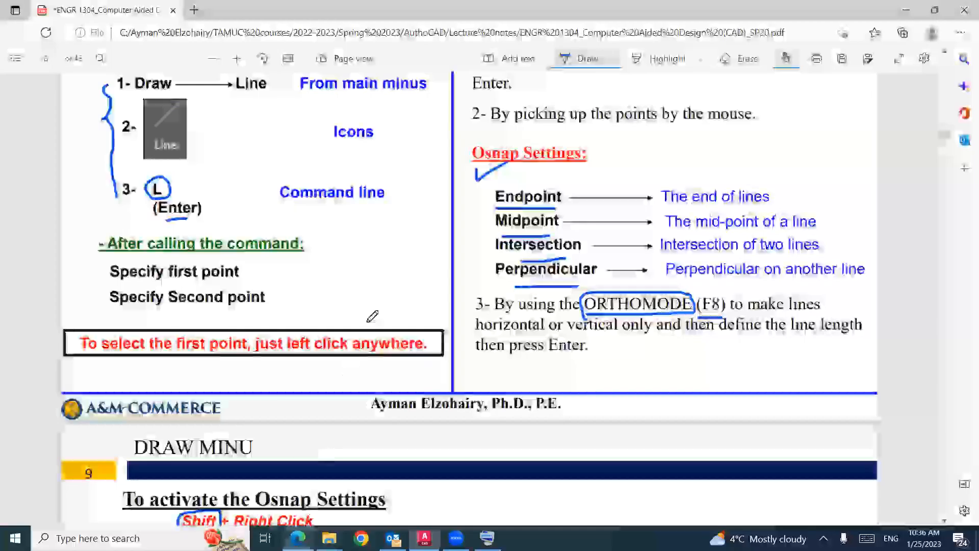
pyautogui.scroll(-3, 389, 297)
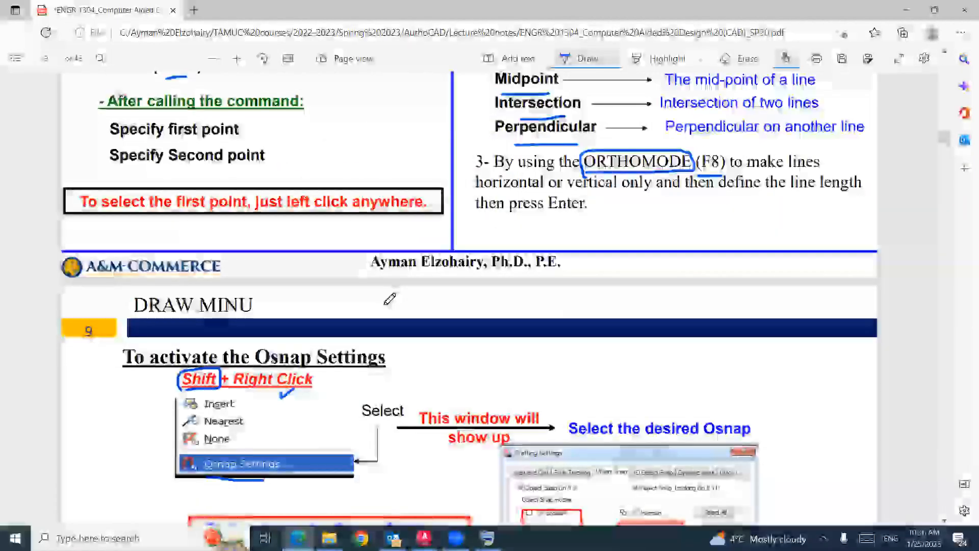
pyautogui.scroll(-4, 390, 298)
pyautogui.scroll(-10, 390, 298)
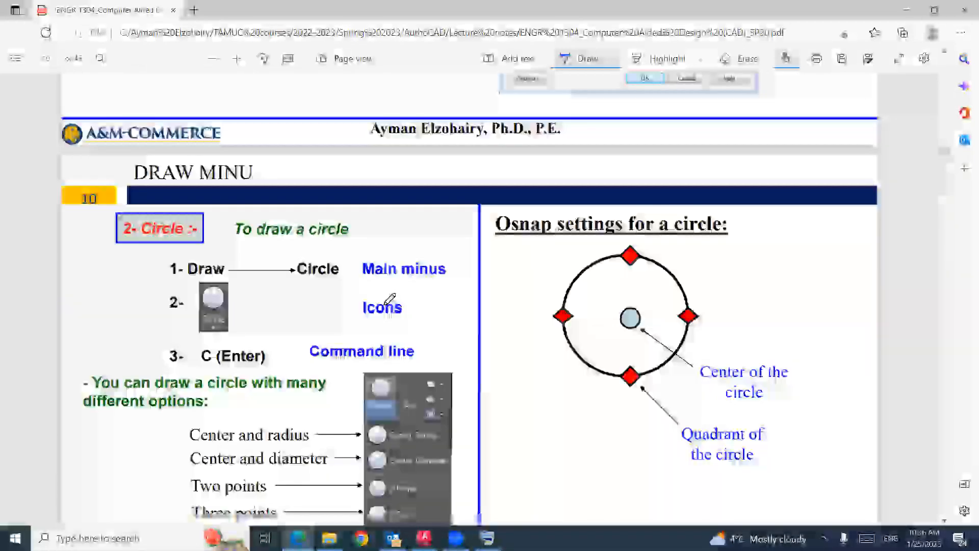
pyautogui.scroll(-2, 386, 304)
pyautogui.moveTo(145, 122)
pyautogui.mouseDown()
pyautogui.moveTo(148, 132)
pyautogui.moveTo(164, 114)
pyautogui.mouseUp()
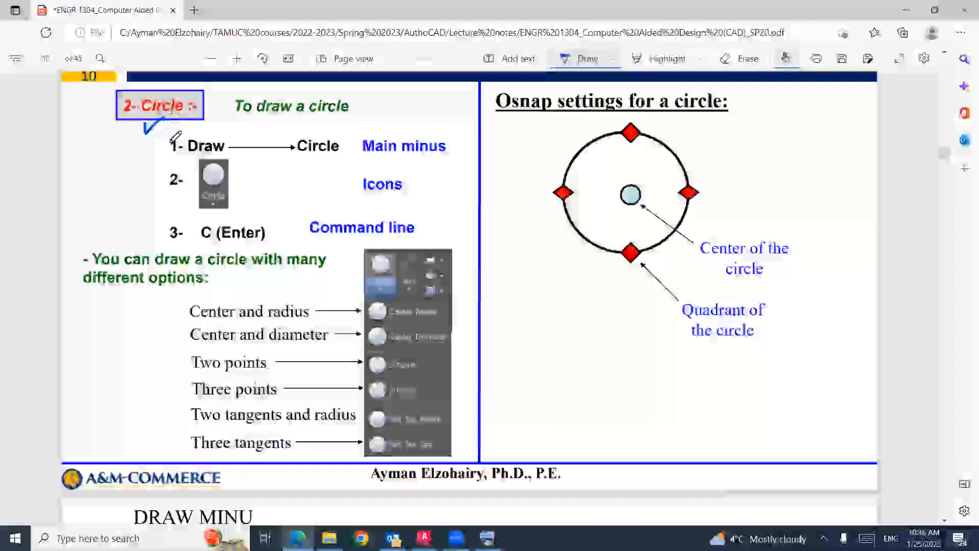
# Step: Mark the three ways of starting the Circle command with pen strokes, tick the Circle icon and C, and encircle Draw
pyautogui.moveTo(161, 152); pyautogui.dragTo(171, 146)
pyautogui.moveTo(155, 191); pyautogui.dragTo(169, 185)
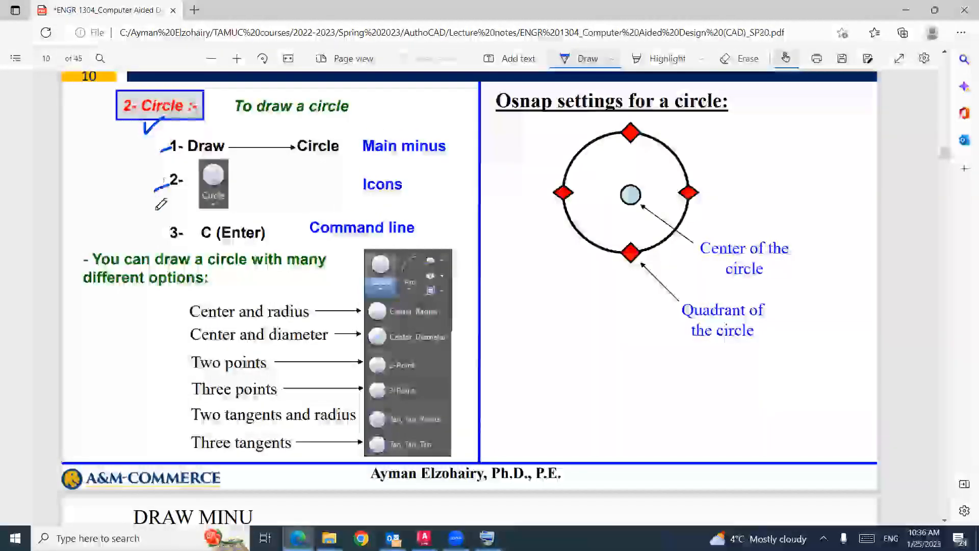
pyautogui.moveTo(152, 240); pyautogui.dragTo(168, 233)
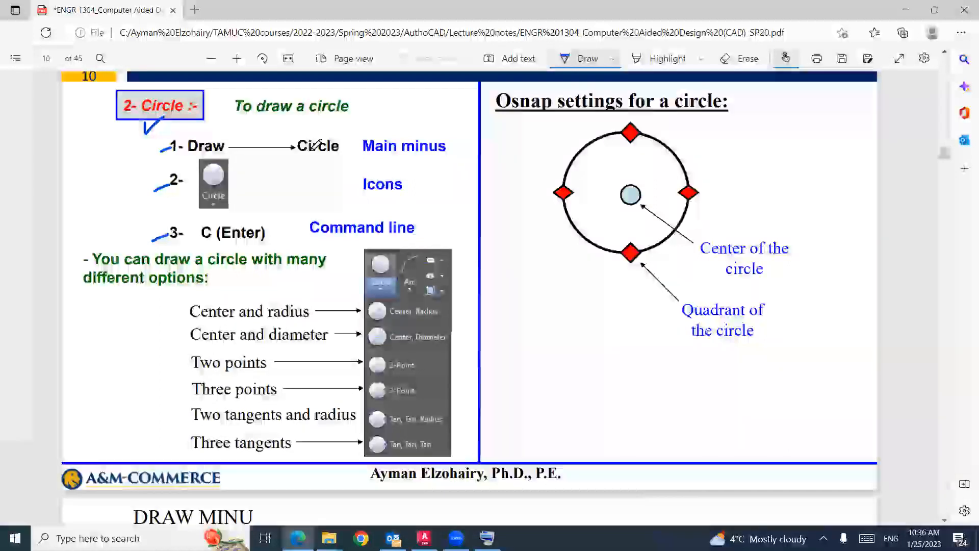
pyautogui.moveTo(231, 182); pyautogui.dragTo(233, 192)
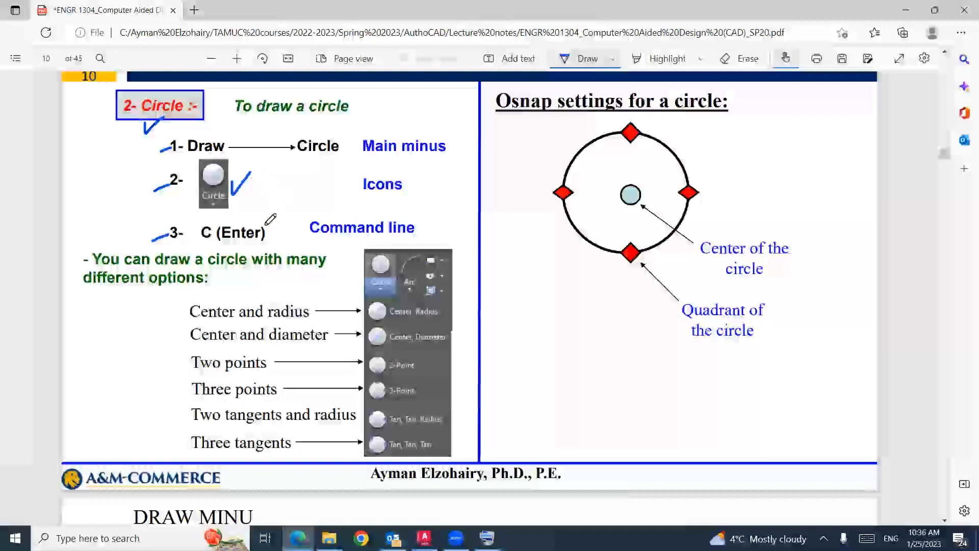
pyautogui.moveTo(203, 250); pyautogui.dragTo(223, 236)
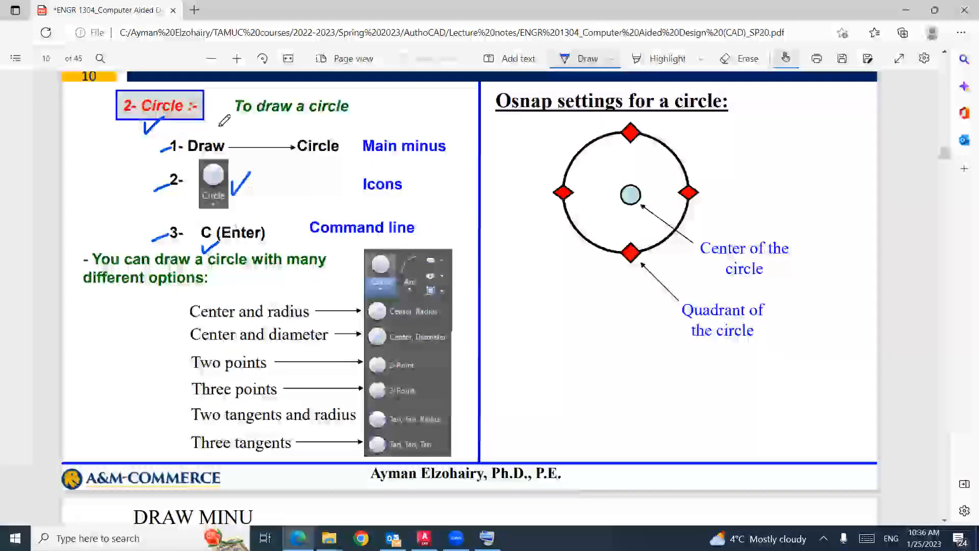
pyautogui.moveTo(212, 157)
pyautogui.mouseDown()
pyautogui.moveTo(229, 148)
pyautogui.moveTo(185, 153)
pyautogui.mouseUp()
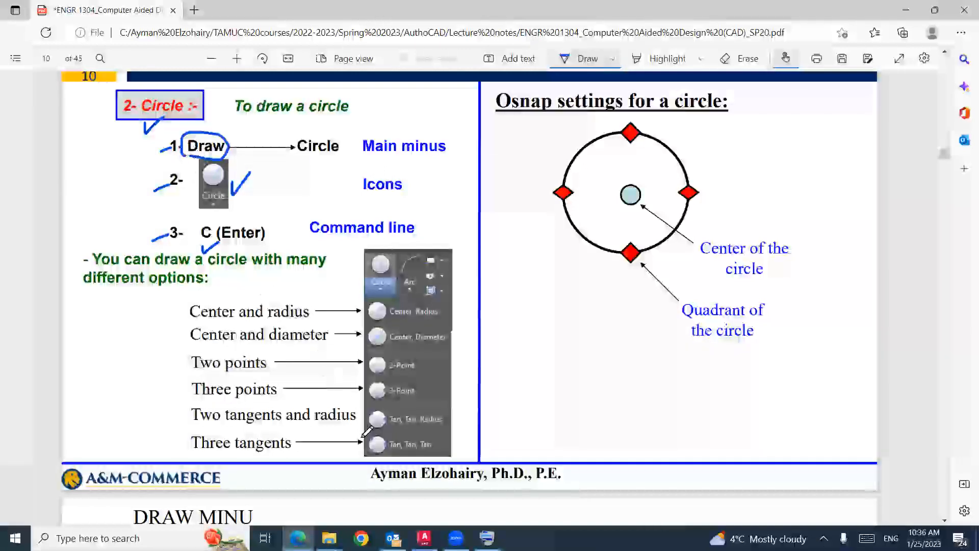
# Step: Switch to AutoCAD and draw a circle of radius 3 in the empty drawing with the Center, Radius method
pyautogui.click(425, 538)
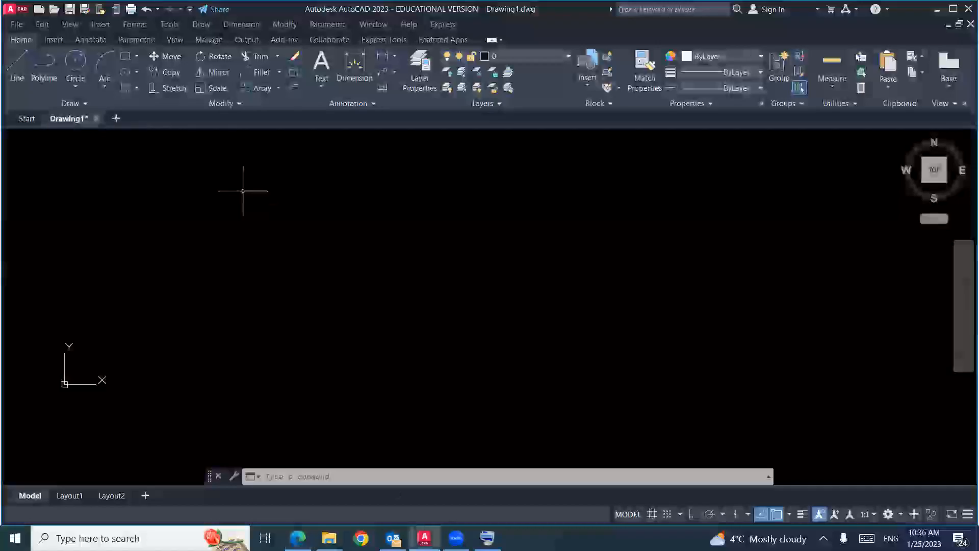
pyautogui.click(201, 24)
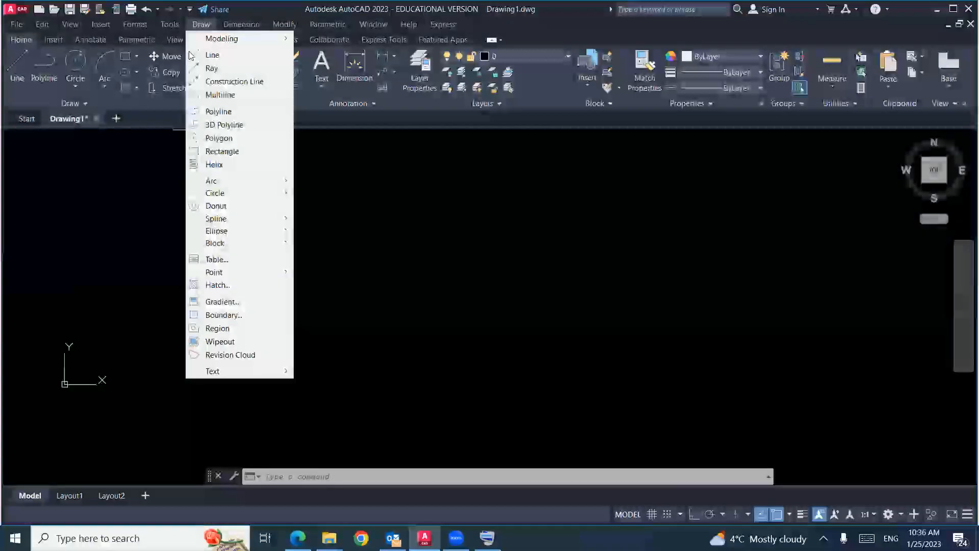
pyautogui.moveTo(240, 194)
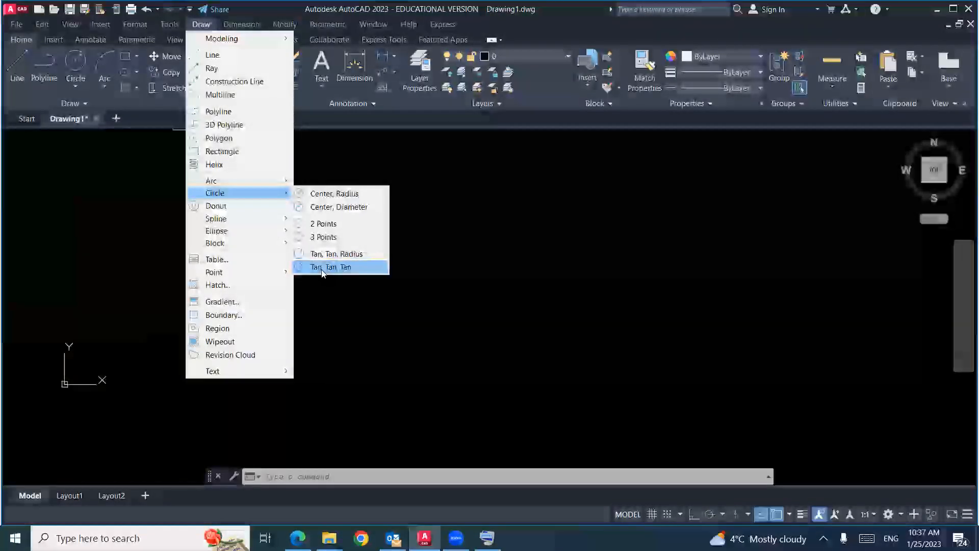
pyautogui.click(340, 199)
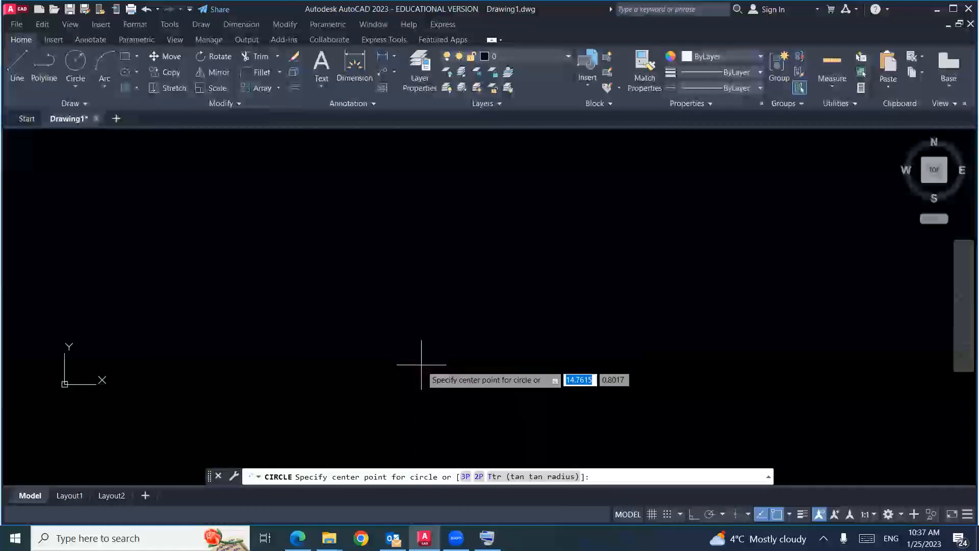
pyautogui.click(381, 315)
pyautogui.scroll(5, 382, 315)
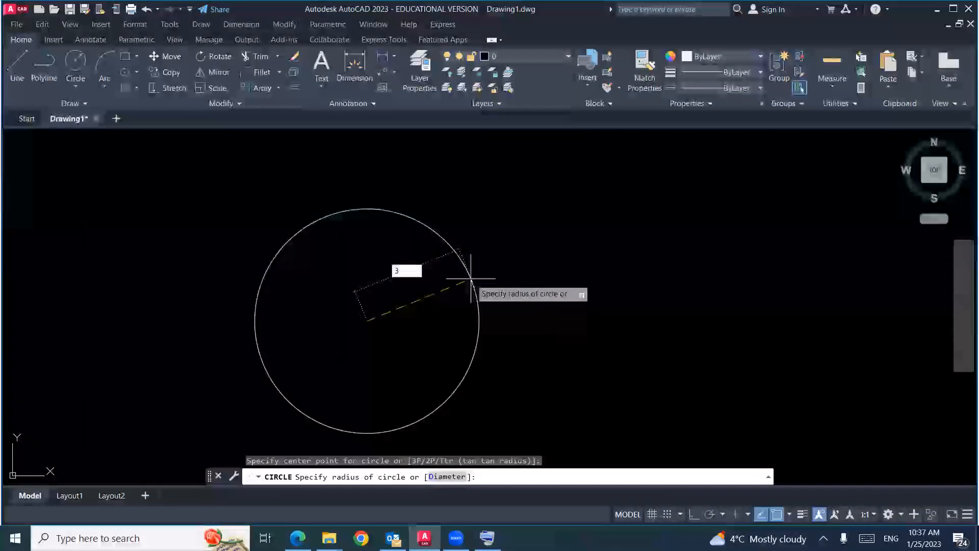
pyautogui.press('Return')
pyautogui.scroll(-3, 471, 278)
pyautogui.scroll(-2, 471, 278)
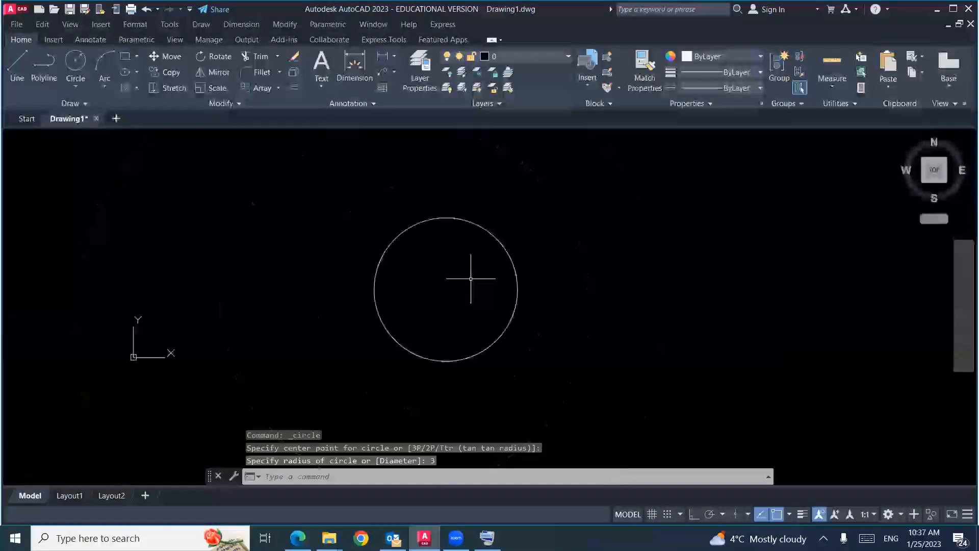
# Step: Select the circle of radius 3 with a crossing window and erase it
pyautogui.click(446, 294)
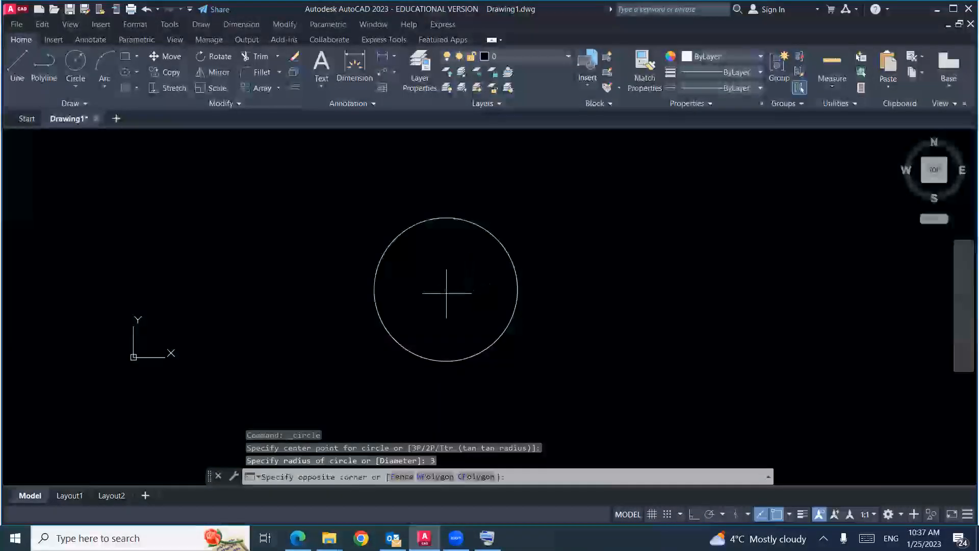
pyautogui.click(495, 249)
pyautogui.click(519, 240)
pyautogui.click(476, 286)
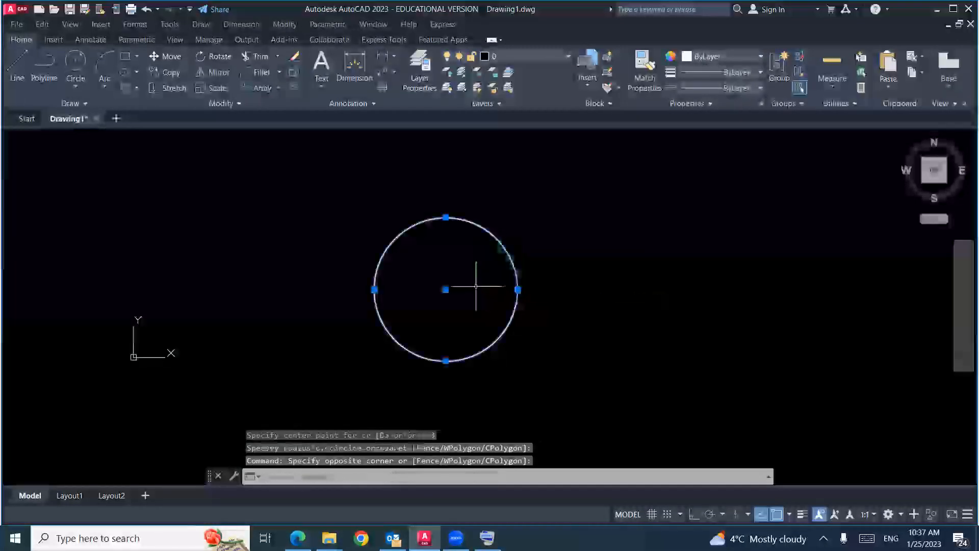
pyautogui.press('Delete')
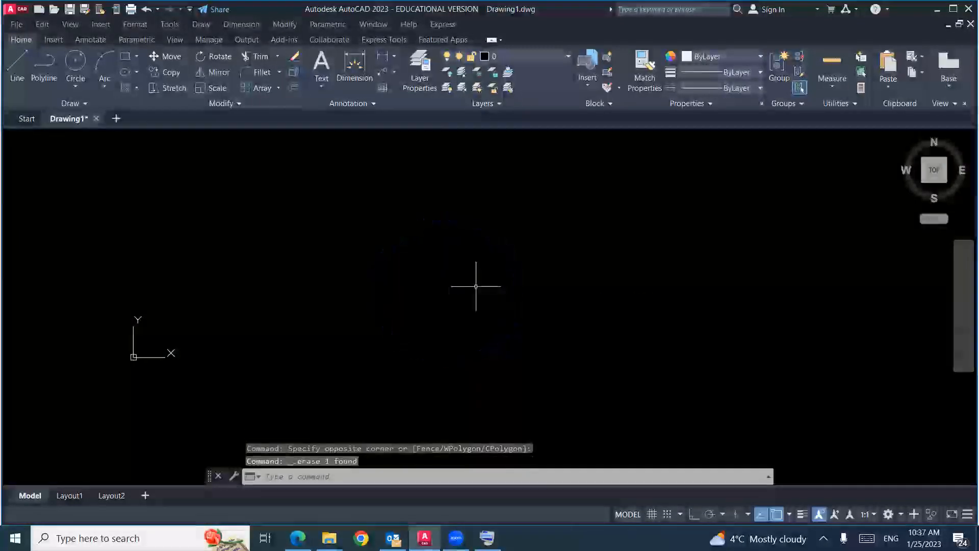
# Step: Draw a circle of diameter 8 in the empty drawing with the Center, Diameter method
pyautogui.click(201, 24)
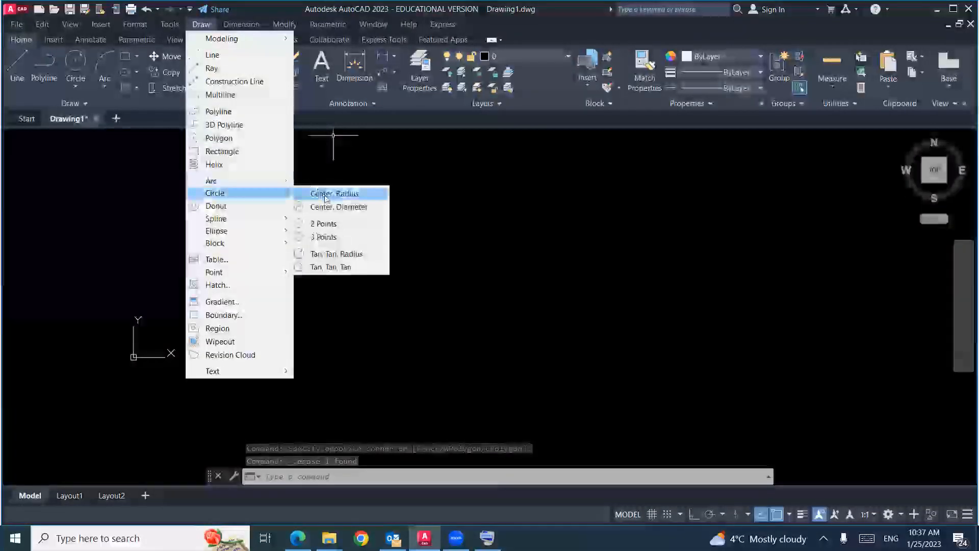
pyautogui.click(372, 206)
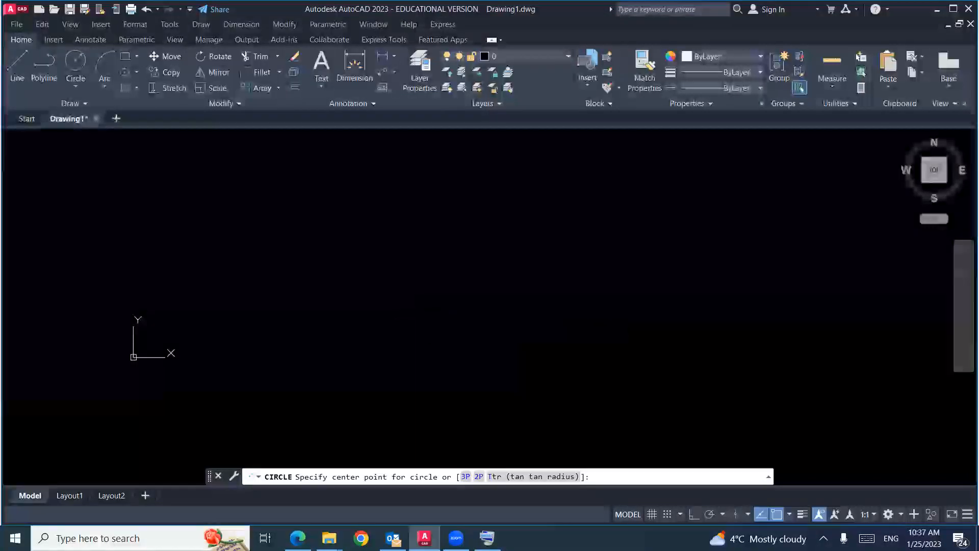
pyautogui.click(419, 314)
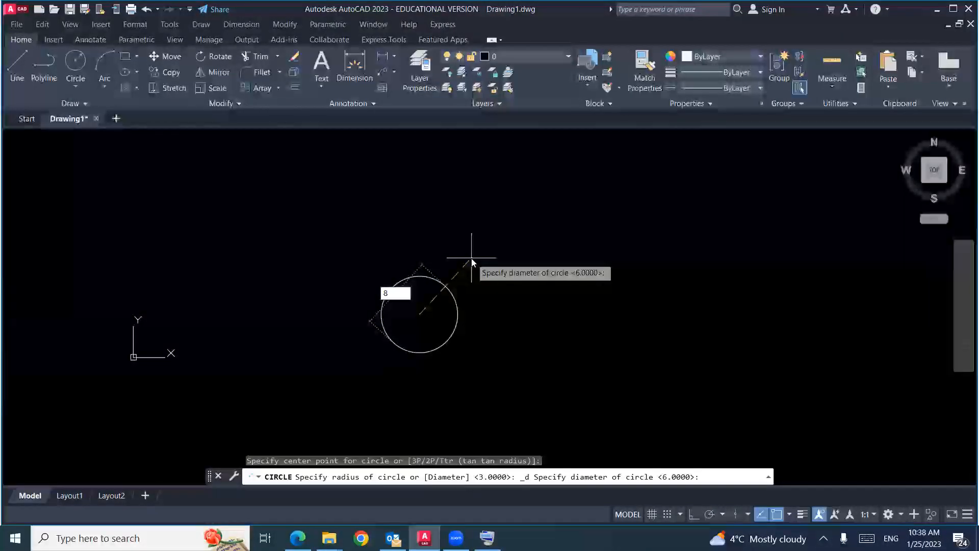
pyautogui.press('Return')
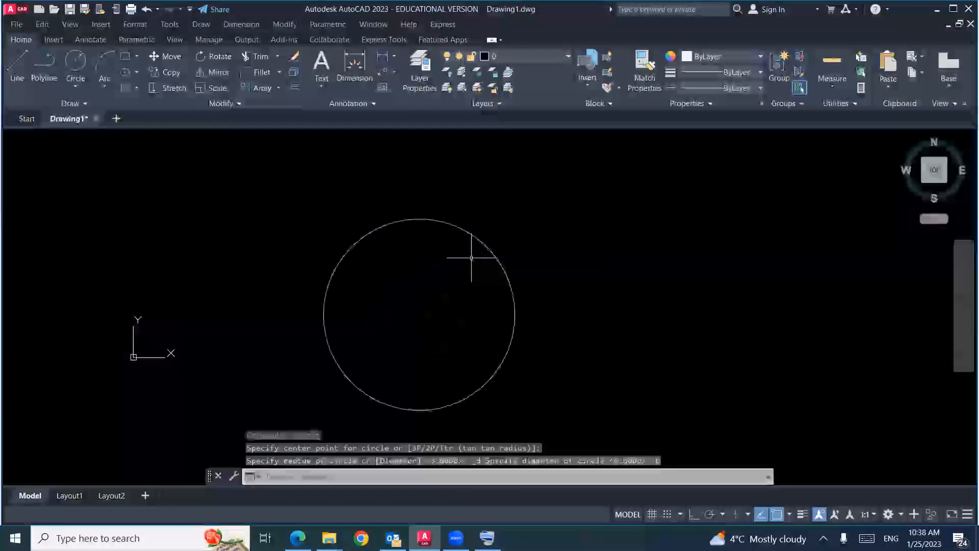
# Step: Select the circle of diameter 8 with a crossing window and erase it
pyautogui.click(496, 228)
pyautogui.click(448, 278)
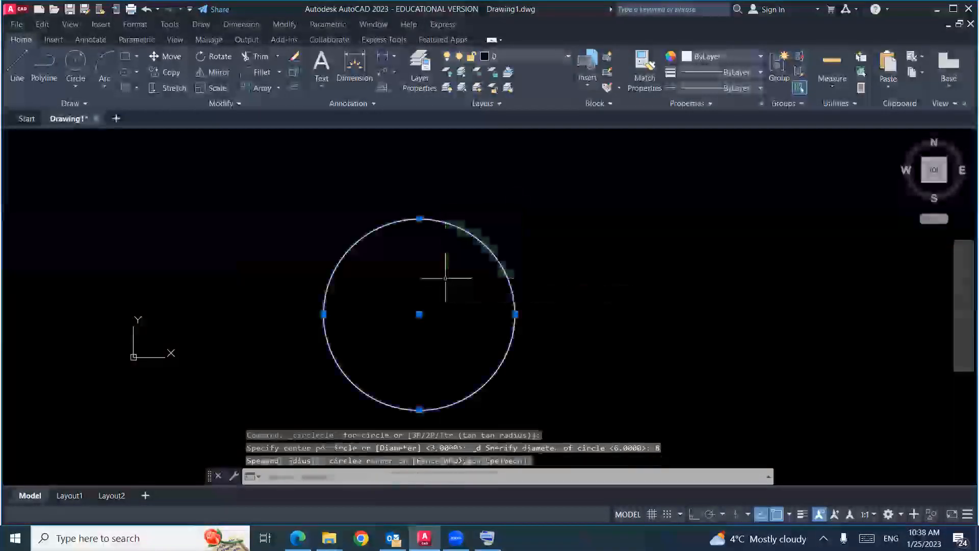
pyautogui.press('Delete')
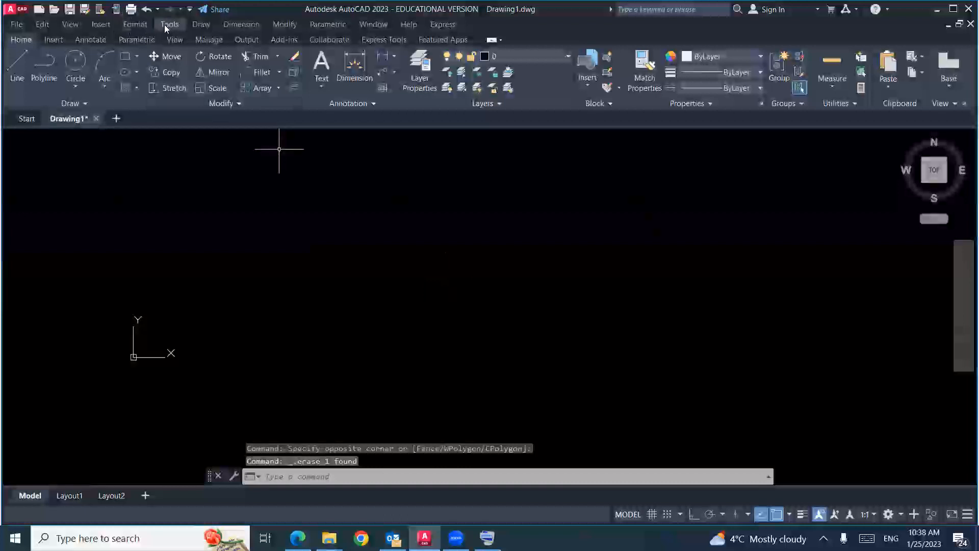
# Step: Draw a circle again with the Center, Diameter method, using a diameter of 8
pyautogui.click(201, 24)
pyautogui.moveTo(269, 196)
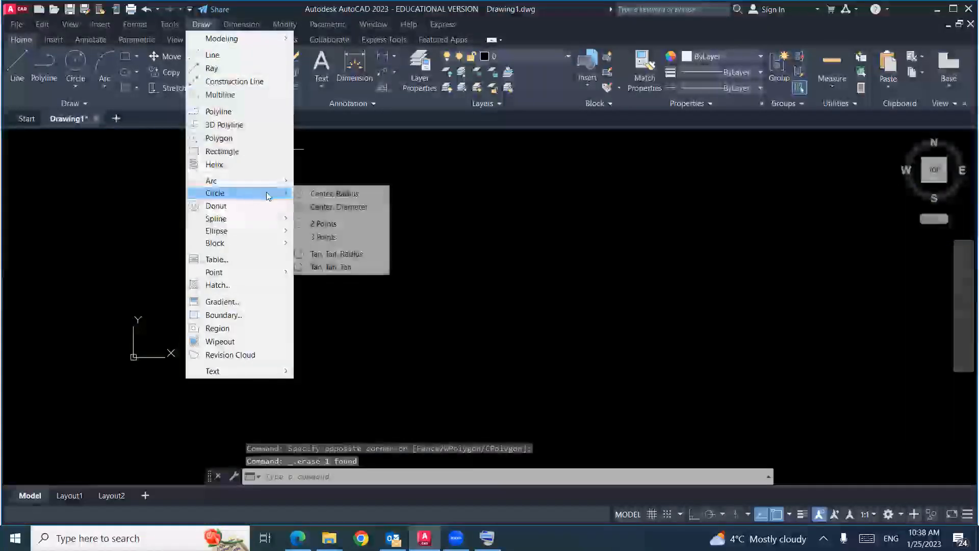
pyautogui.click(338, 207)
pyautogui.click(398, 313)
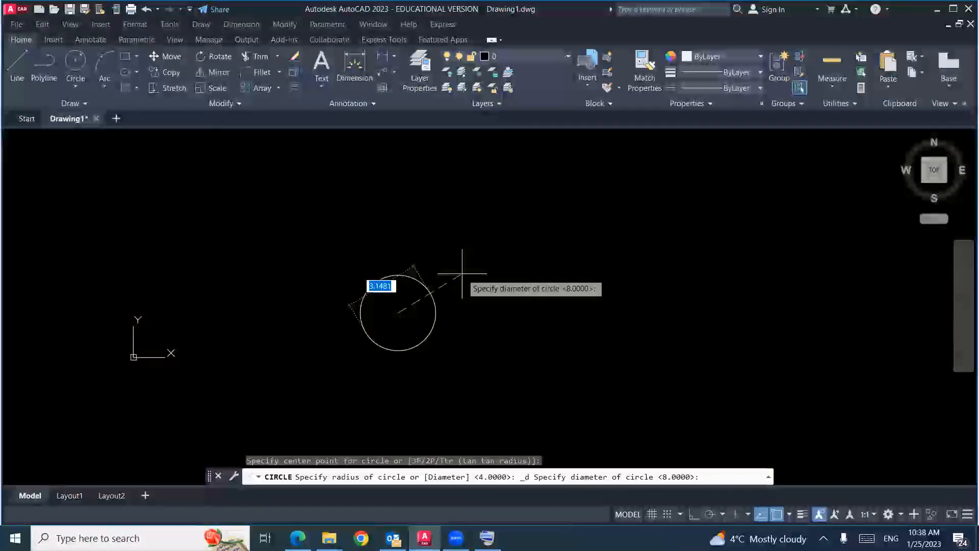
pyautogui.write('8')
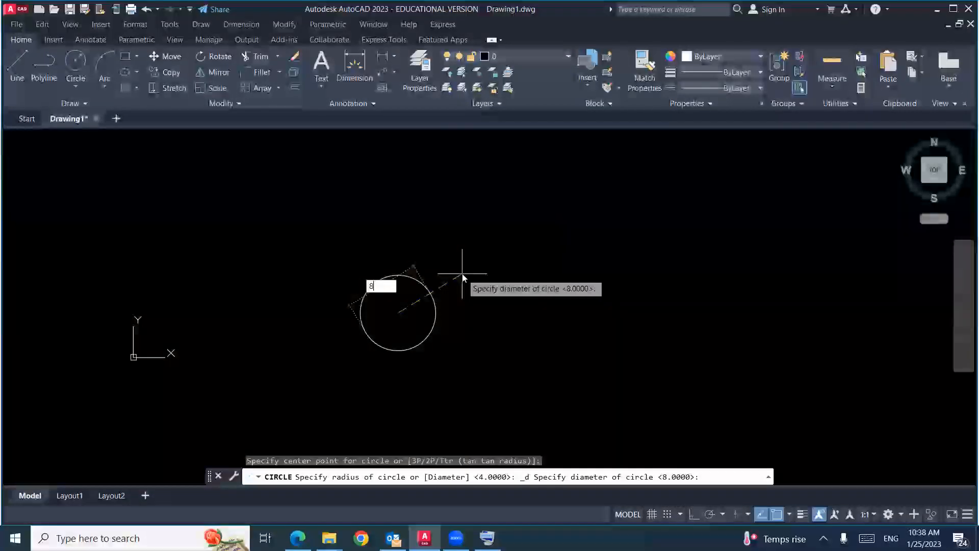
pyautogui.press('Return')
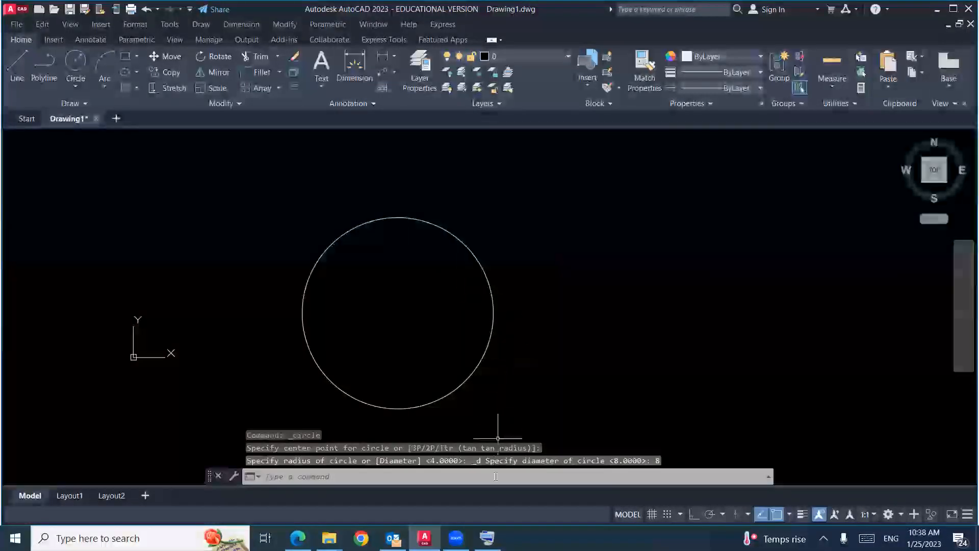
pyautogui.click(488, 538)
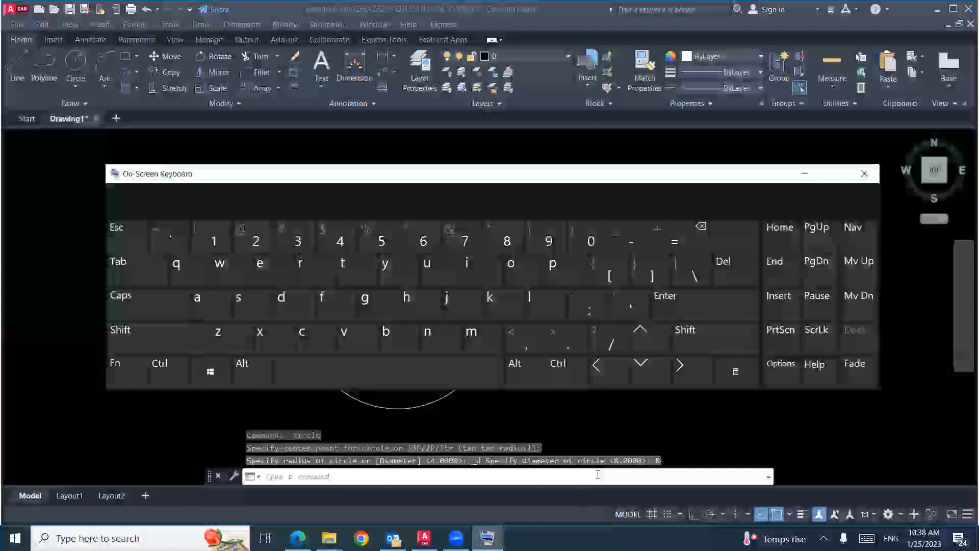
pyautogui.click(597, 474)
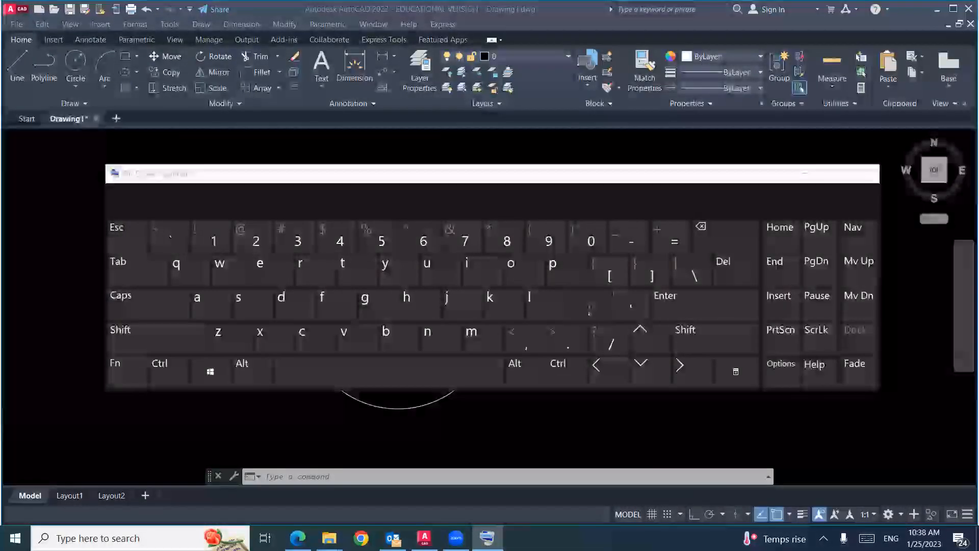
pyautogui.click(803, 173)
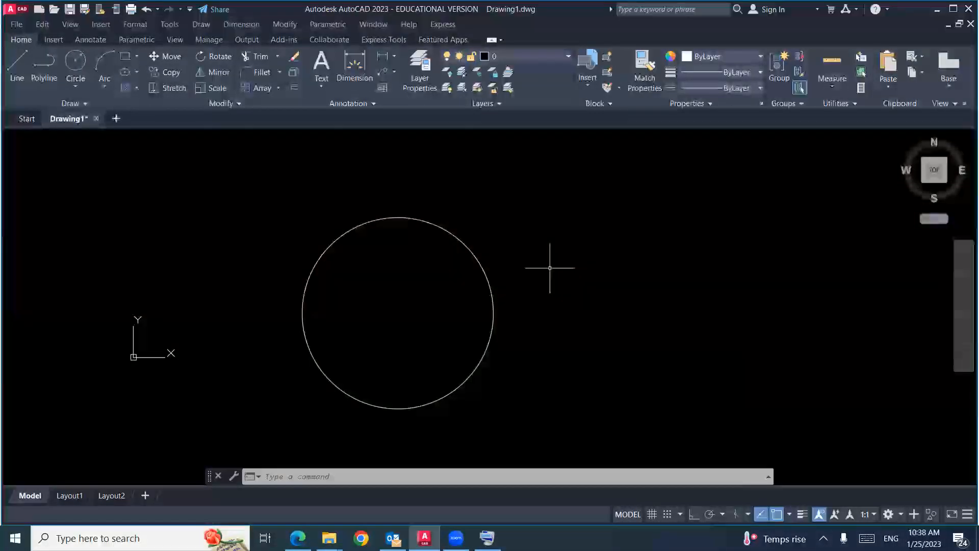
# Step: Draw connected lines from the circle's top quadrant to its center, then to its right quadrant and its bottom quadrant
pyautogui.write('l')
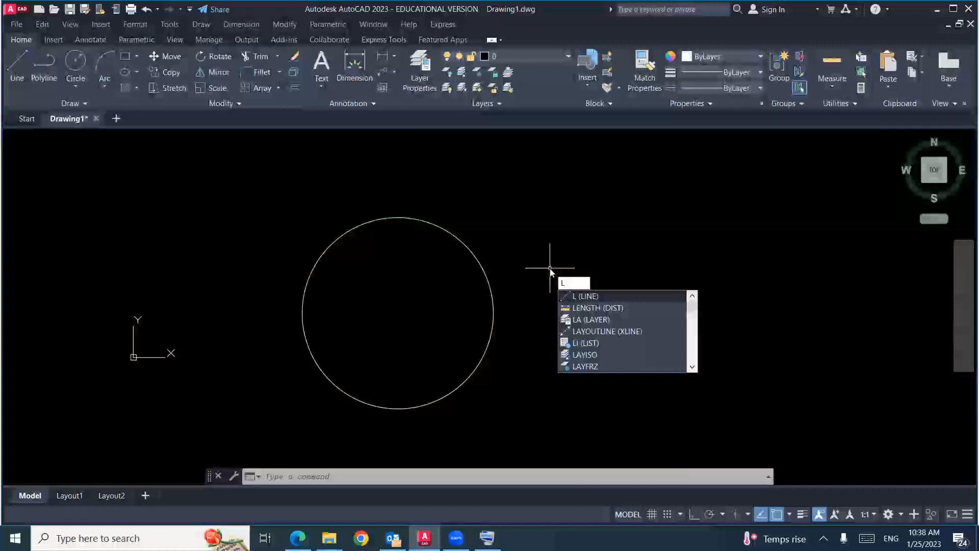
pyautogui.press('Return')
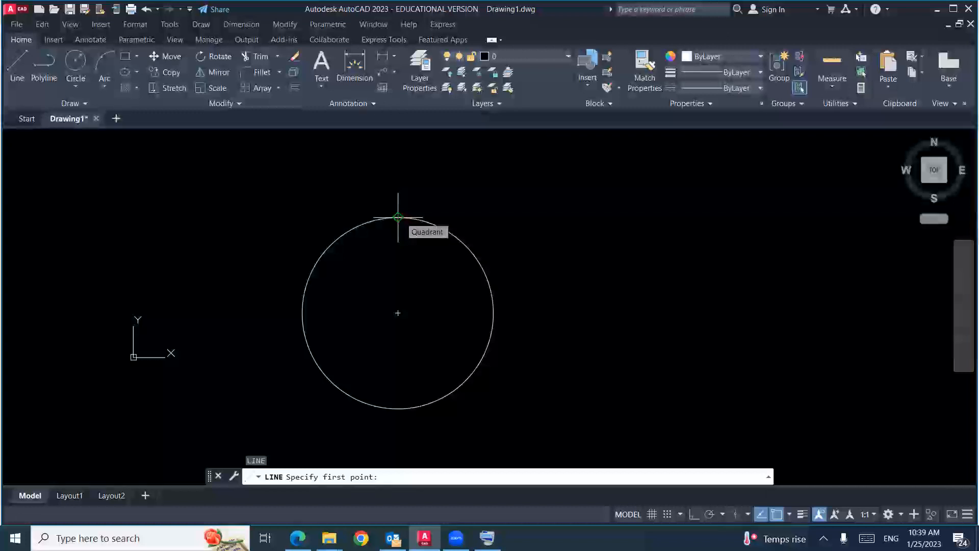
pyautogui.click(398, 217)
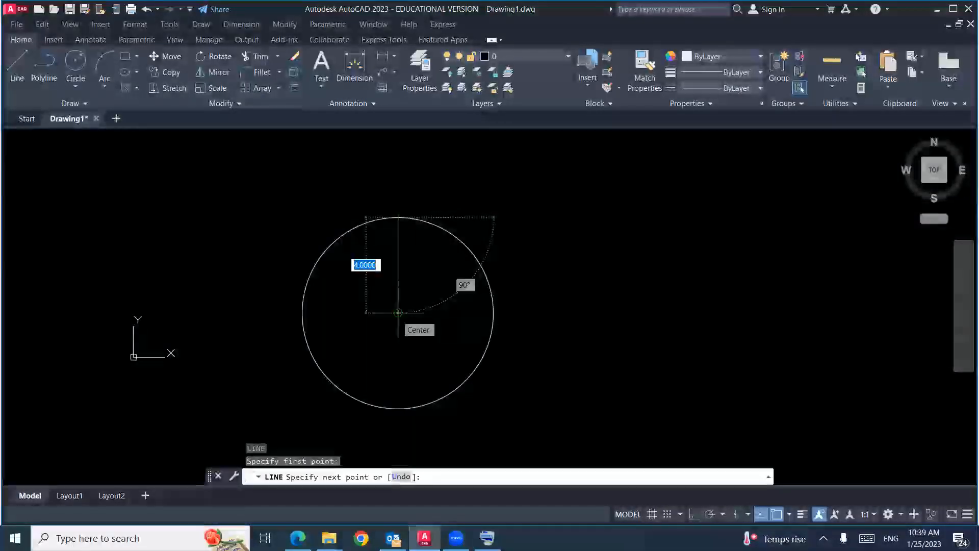
pyautogui.click(398, 313)
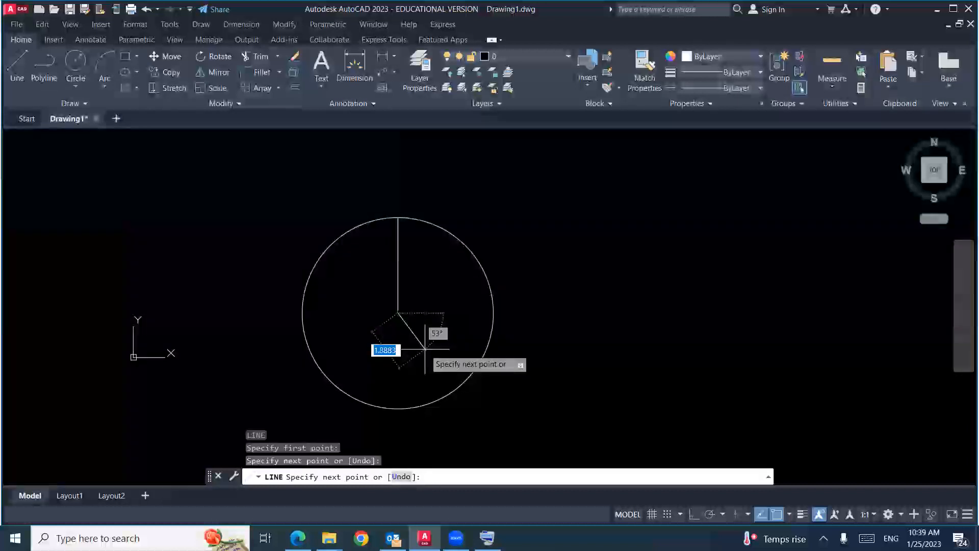
pyautogui.click(493, 313)
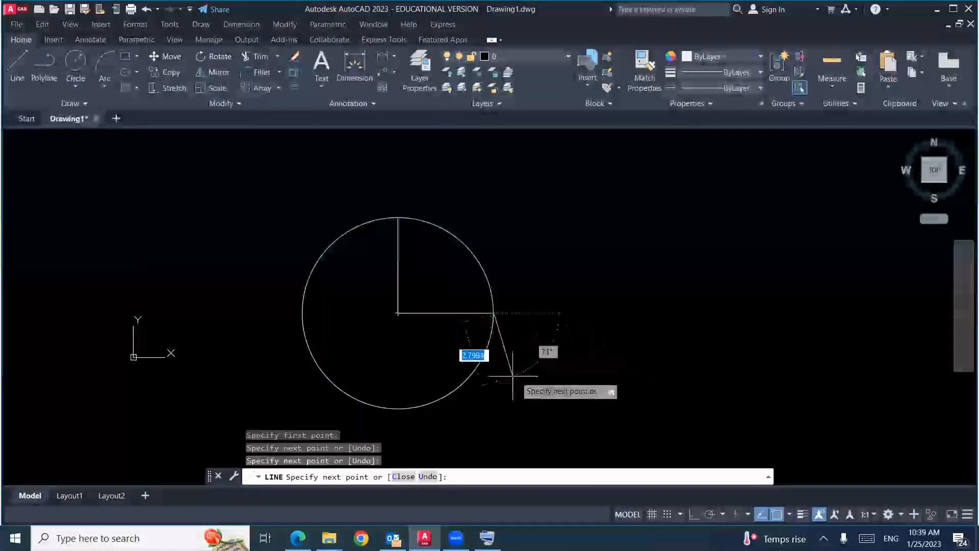
pyautogui.click(399, 408)
pyautogui.press('Escape')
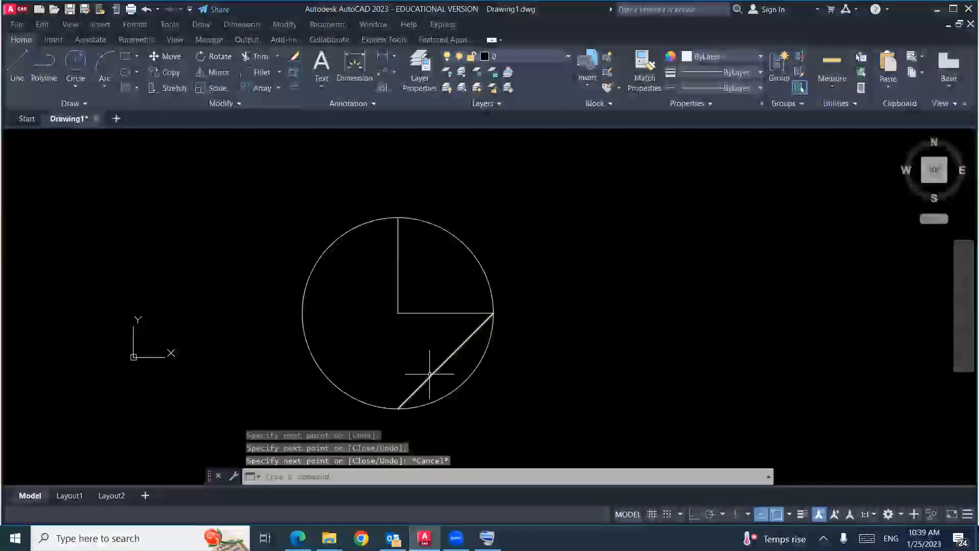
# Step: Select the three connected lines inside the circle and erase them, keeping the circle
pyautogui.click(427, 381)
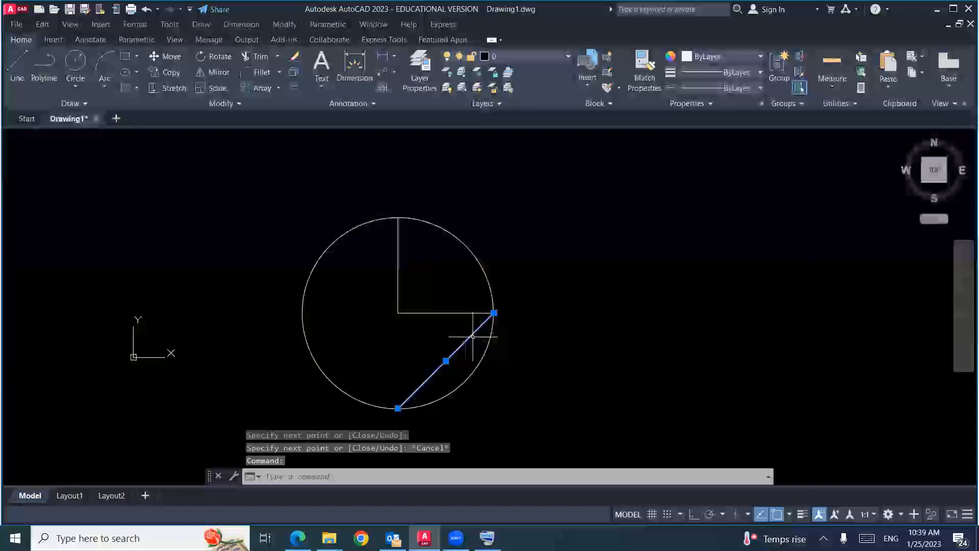
pyautogui.click(440, 312)
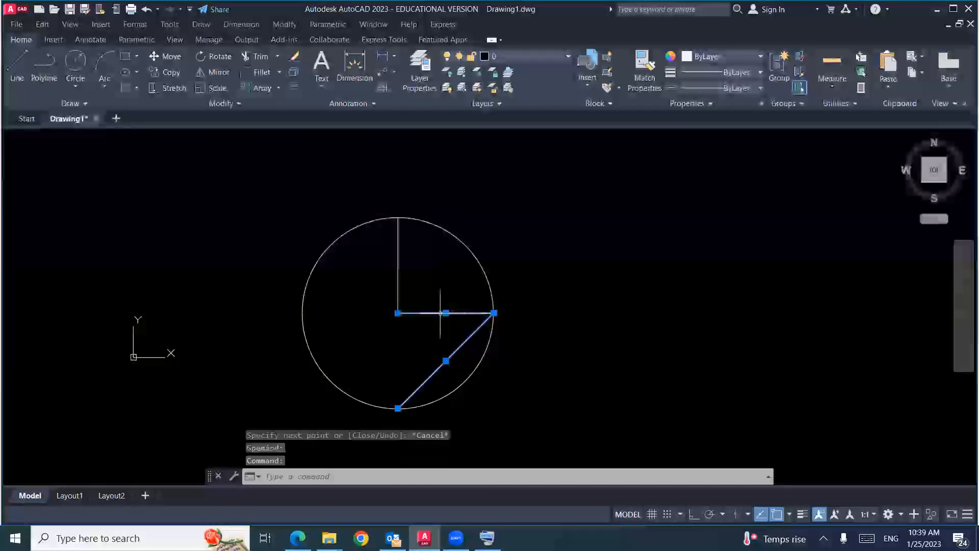
pyautogui.click(398, 265)
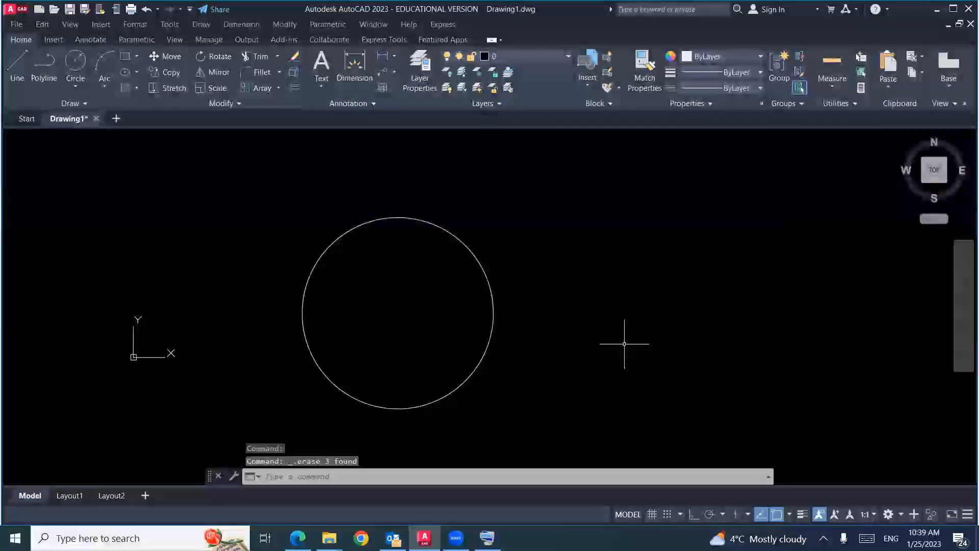
# Step: Draw a horizontal diameter line from the circle's right quadrant to its left quadrant
pyautogui.write('l')
pyautogui.press('Return')
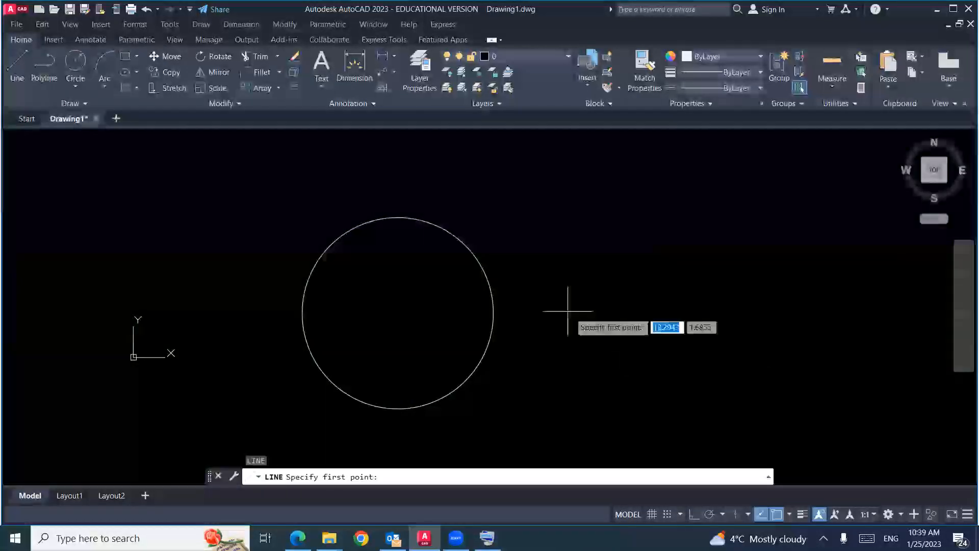
pyautogui.click(494, 313)
pyautogui.click(303, 313)
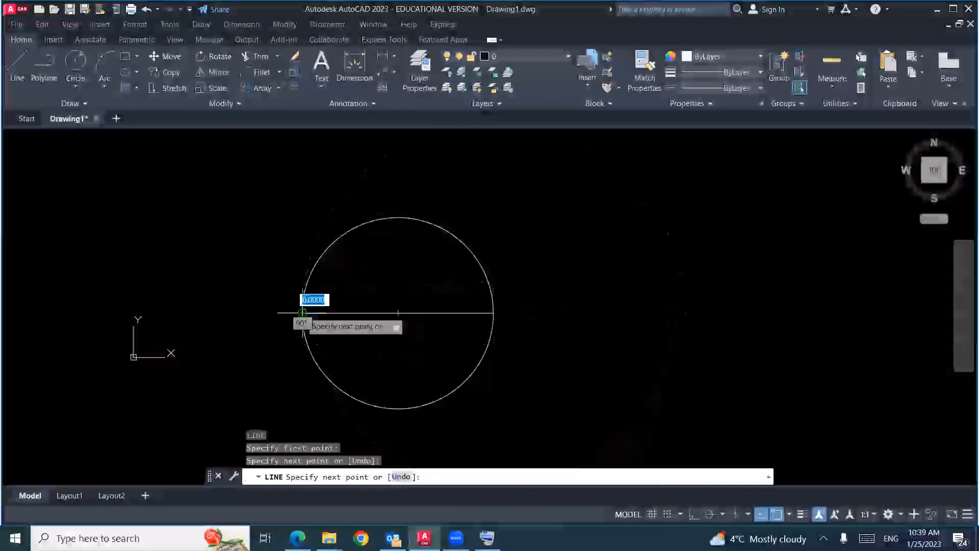
pyautogui.press('Escape')
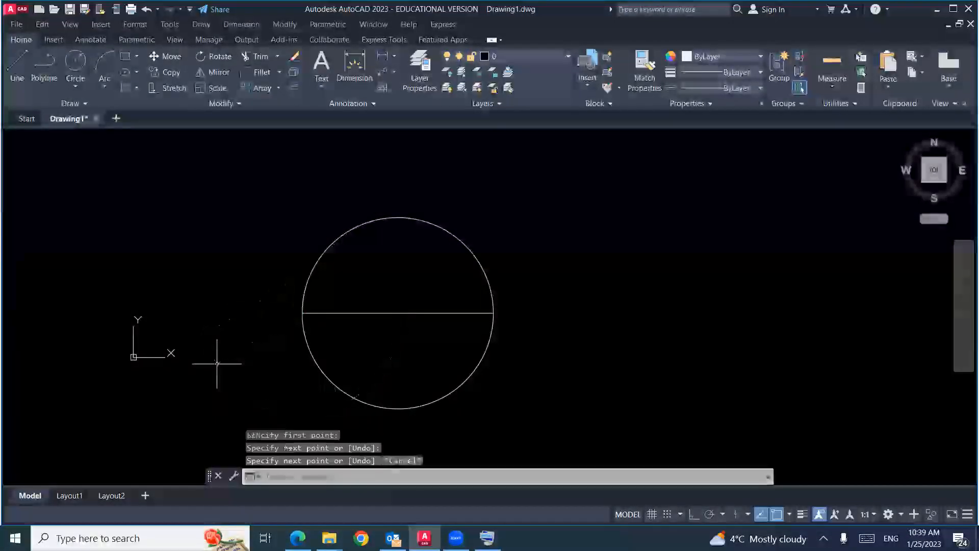
# Step: Draw a vertical diameter line from the circle's top quadrant to its bottom quadrant
pyautogui.write('l')
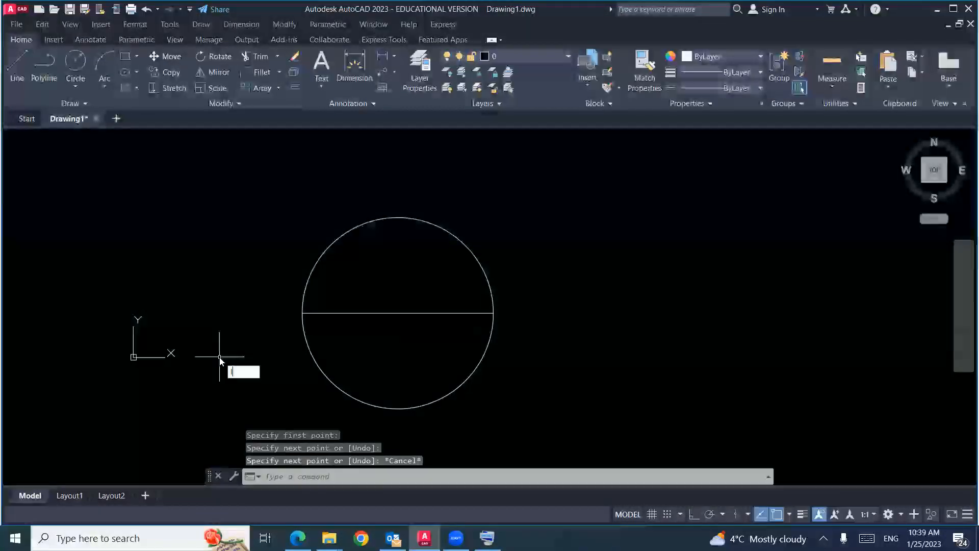
pyautogui.press('Return')
pyautogui.click(398, 217)
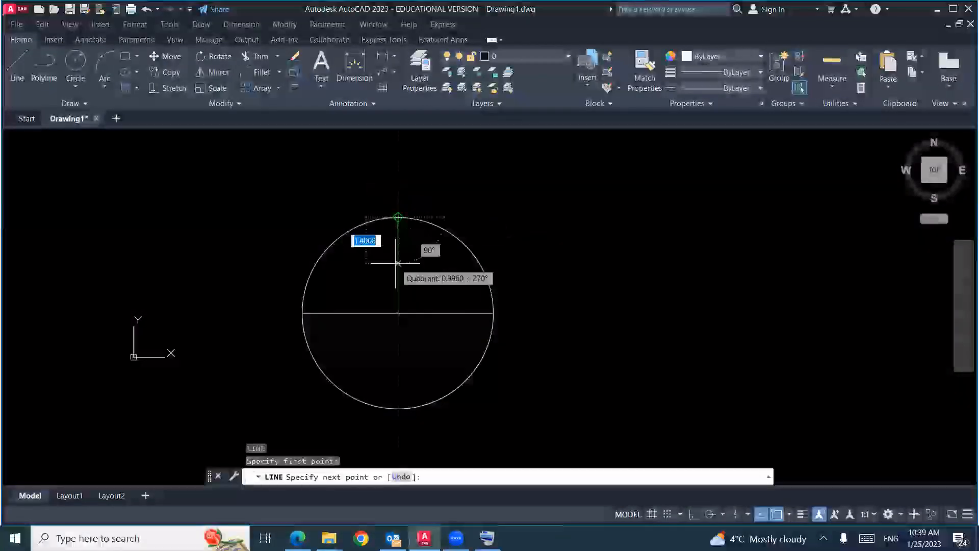
pyautogui.click(398, 408)
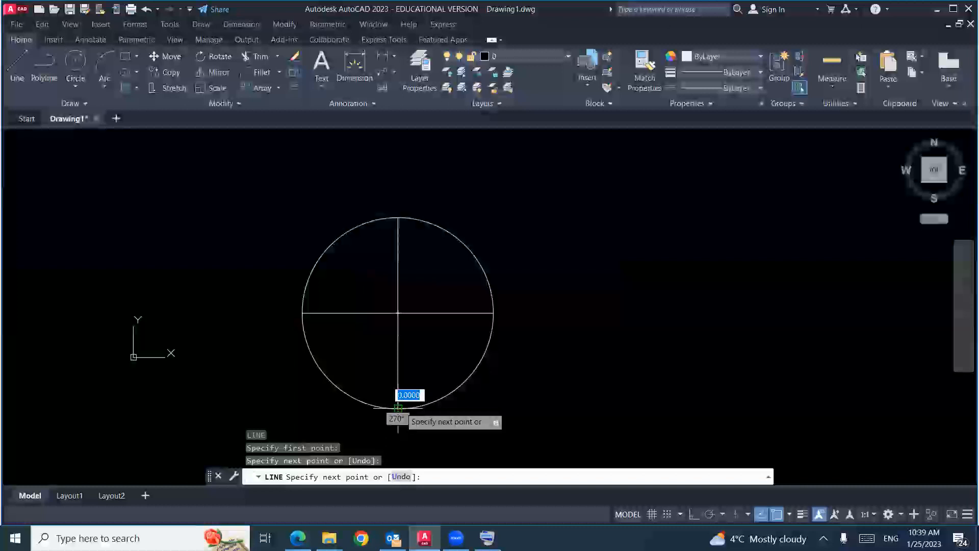
pyautogui.press('Return')
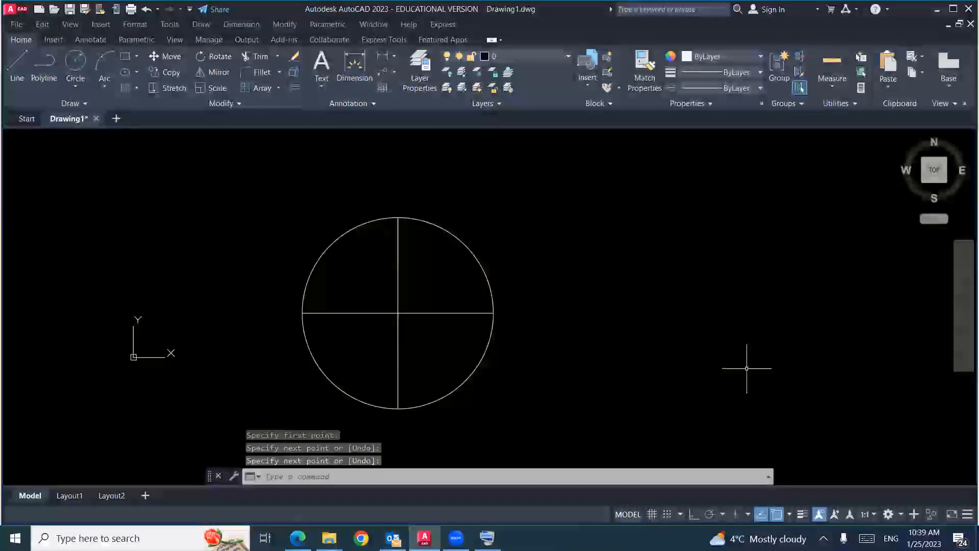
# Step: Erase the two crossing diameter lines and the circle so the drawing area is empty
pyautogui.click(450, 303)
pyautogui.click(355, 356)
pyautogui.press('Delete')
pyautogui.click(483, 260)
pyautogui.click(437, 300)
pyautogui.press('Delete')
# Step: Draw a triangle from three connected lines, returning to the endpoint of the first line
pyautogui.write('l')
pyautogui.press('Return')
pyautogui.click(430, 228)
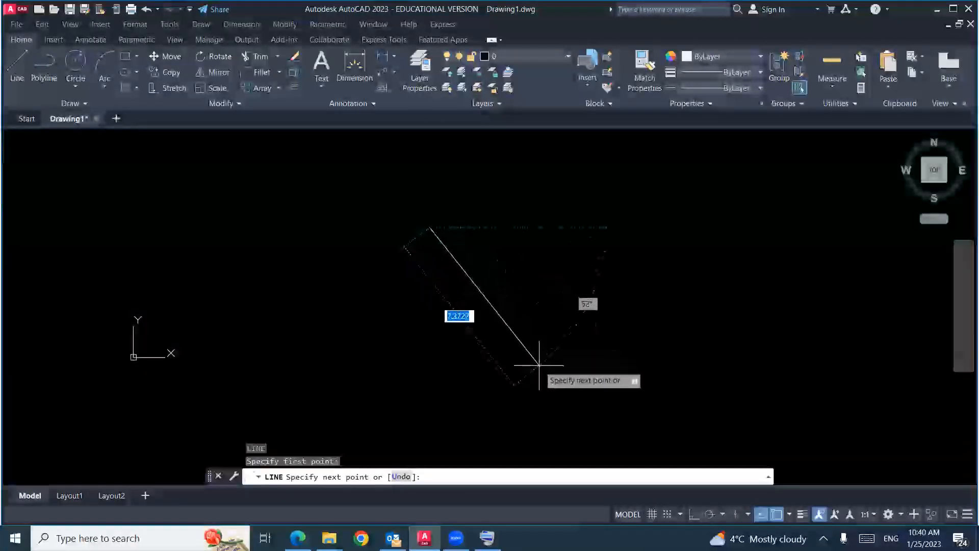
pyautogui.click(539, 365)
pyautogui.click(280, 389)
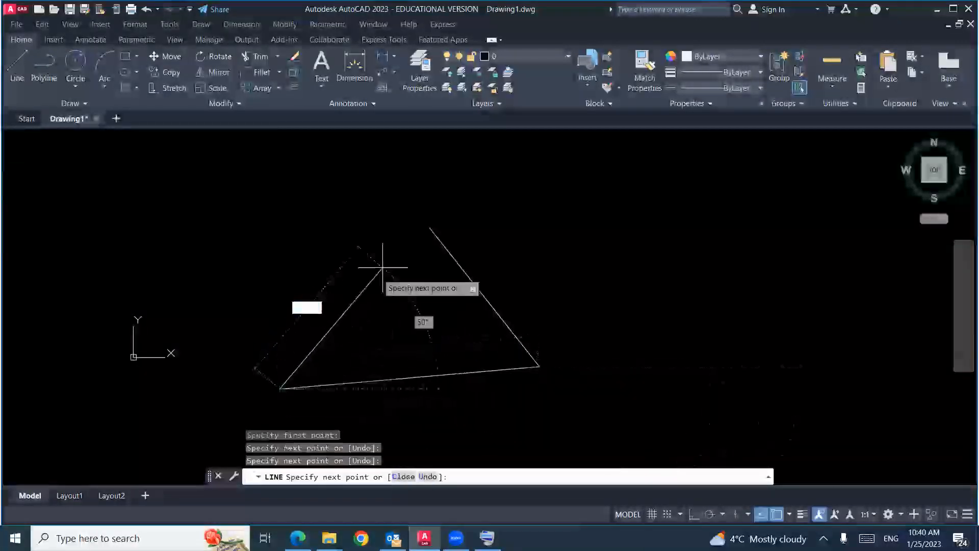
pyautogui.click(430, 228)
pyautogui.press('Escape')
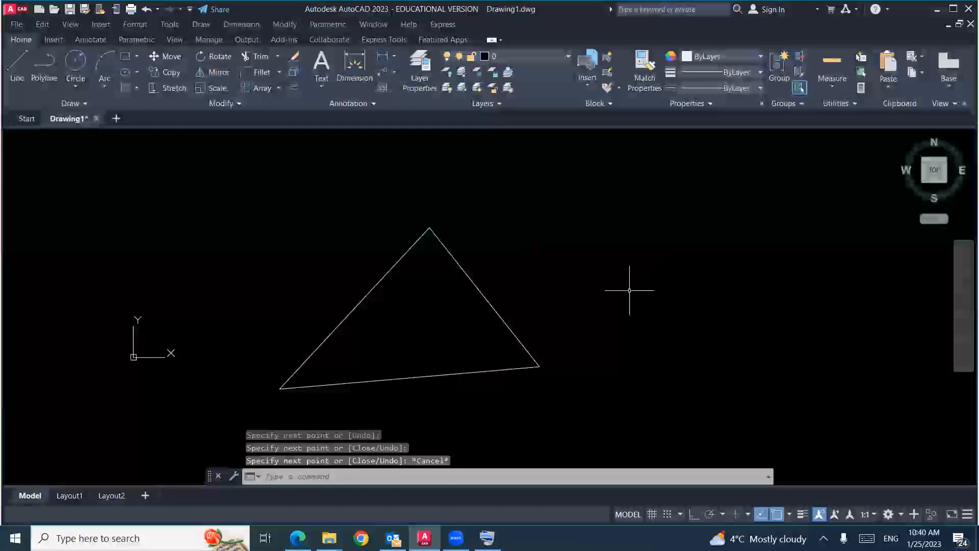
# Step: Select all three sides of the triangle and erase them
pyautogui.click(521, 250)
pyautogui.click(351, 383)
pyautogui.press('Delete')
# Step: Draw a new freehand triangle with connected lines, ending at the starting endpoint at its top
pyautogui.press('l')
pyautogui.press('Return')
pyautogui.click(434, 222)
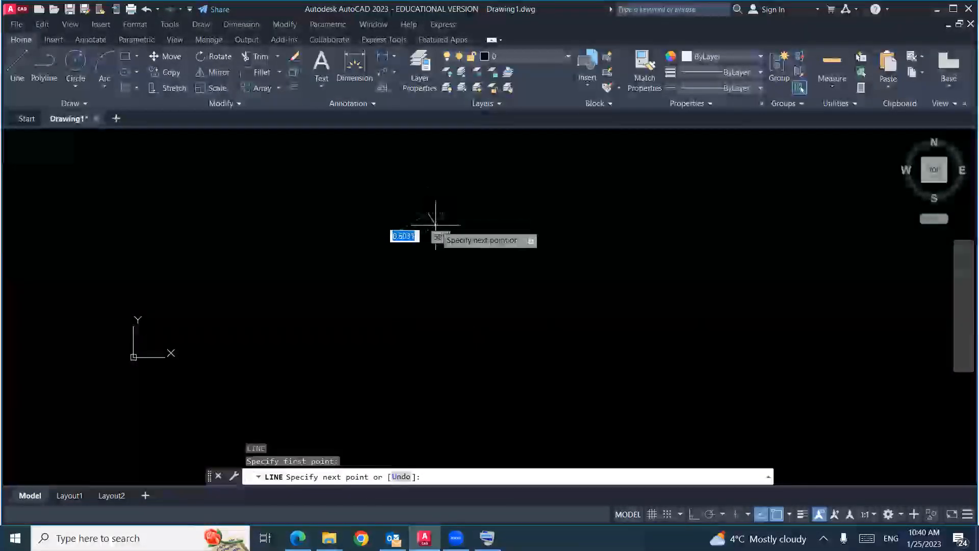
pyautogui.click(550, 325)
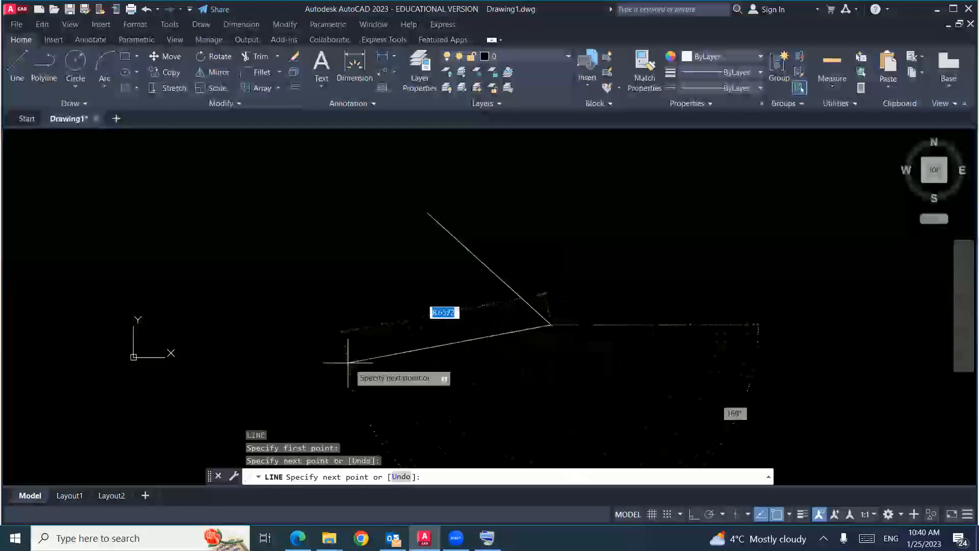
pyautogui.click(279, 364)
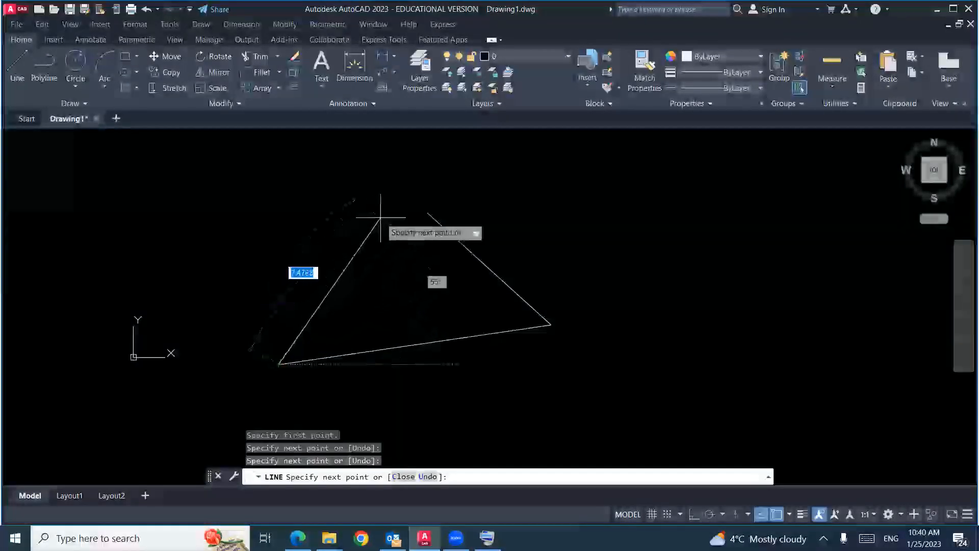
pyautogui.click(429, 212)
pyautogui.press('Escape')
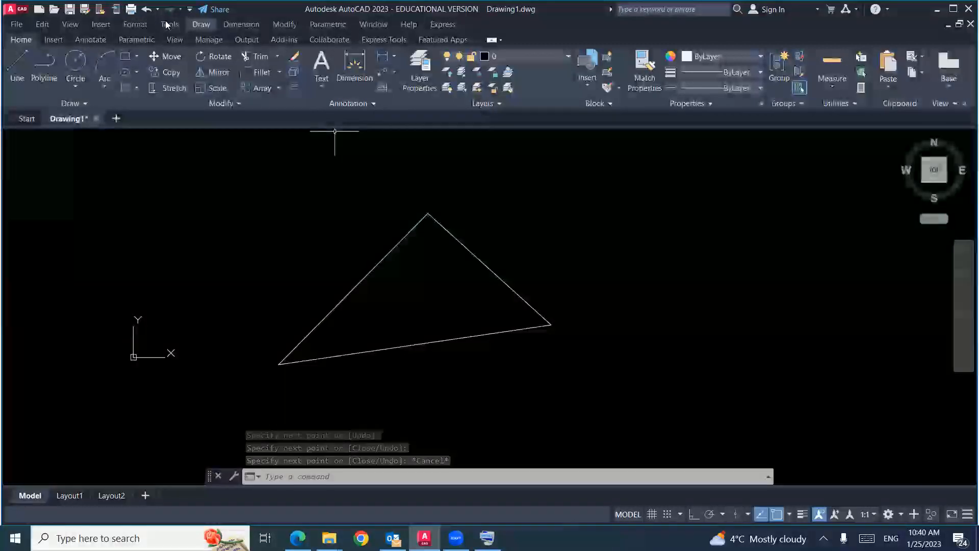
# Step: Draw a Tan, Tan, Tan circle inside the triangle, tangent to its left, bottom and right sides
pyautogui.click(202, 24)
pyautogui.moveTo(219, 194)
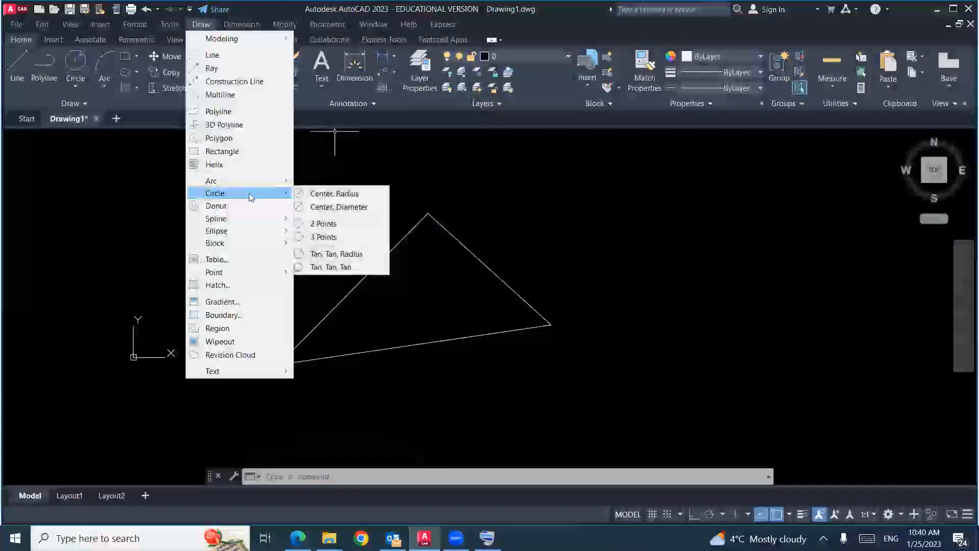
pyautogui.click(339, 267)
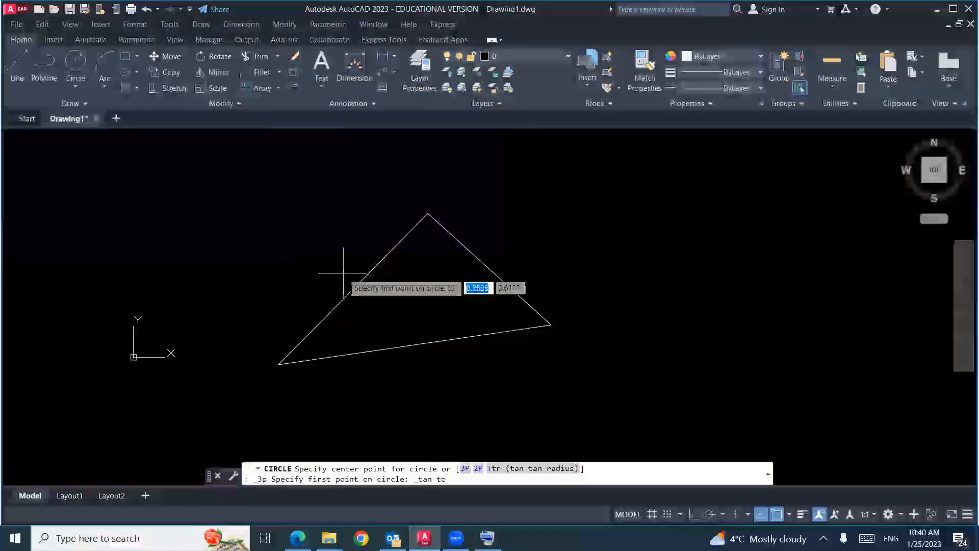
pyautogui.click(359, 273)
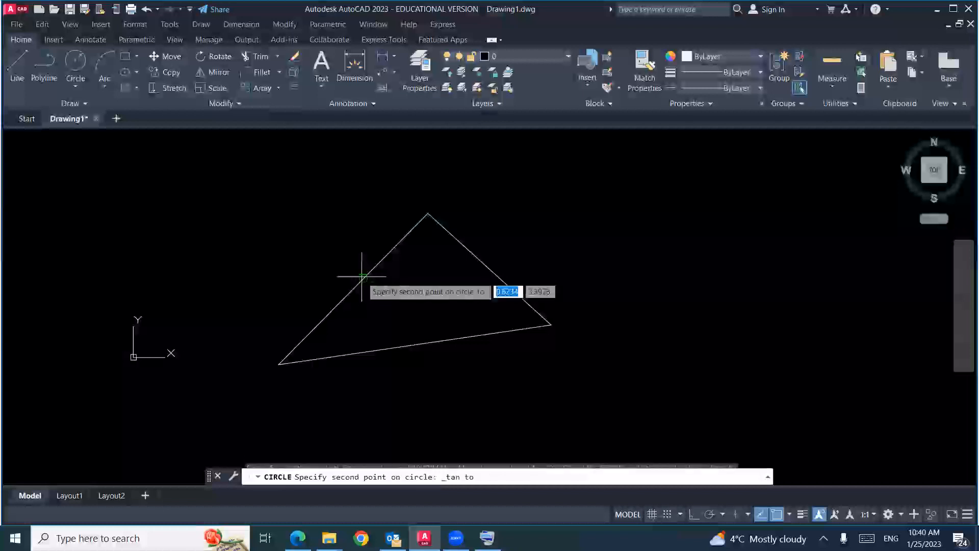
pyautogui.click(426, 342)
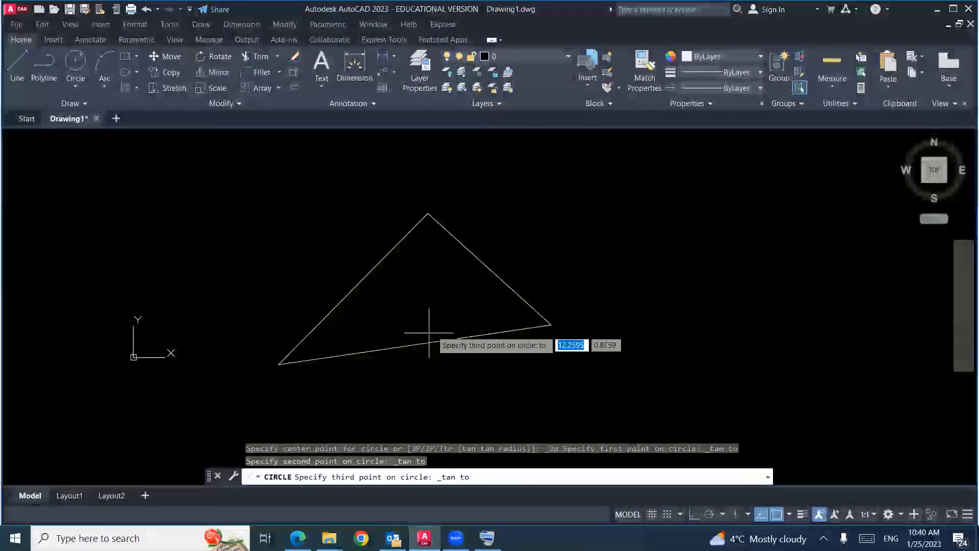
pyautogui.click(479, 261)
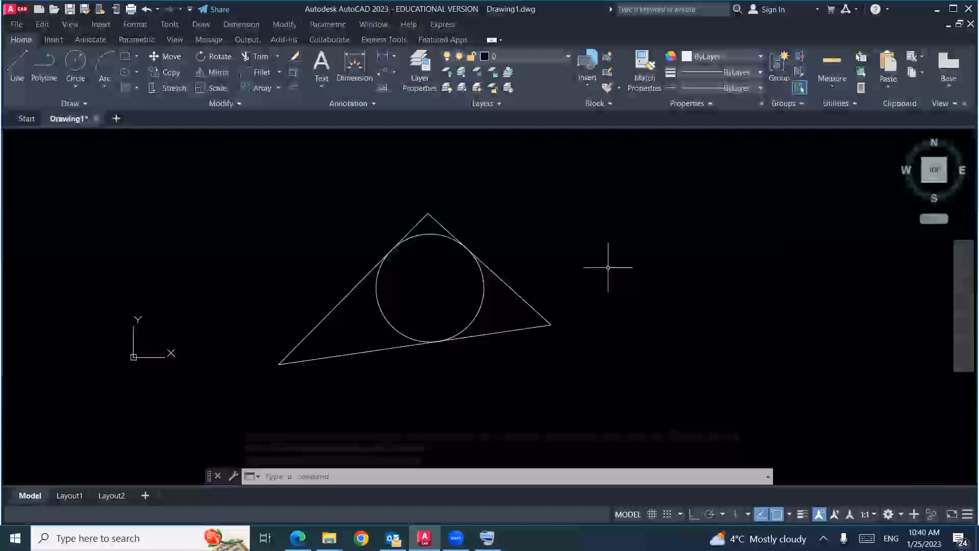
# Step: Draw two separate slanted lines beside the triangle, sloping down toward each other with a gap between their lower ends
pyautogui.moveTo(599, 295)
pyautogui.mouseDown(button='middle')
pyautogui.moveTo(479, 291)
pyautogui.moveTo(392, 310)
pyautogui.mouseUp(button='middle')
pyautogui.write('l')
pyautogui.press('Return')
pyautogui.click(482, 283)
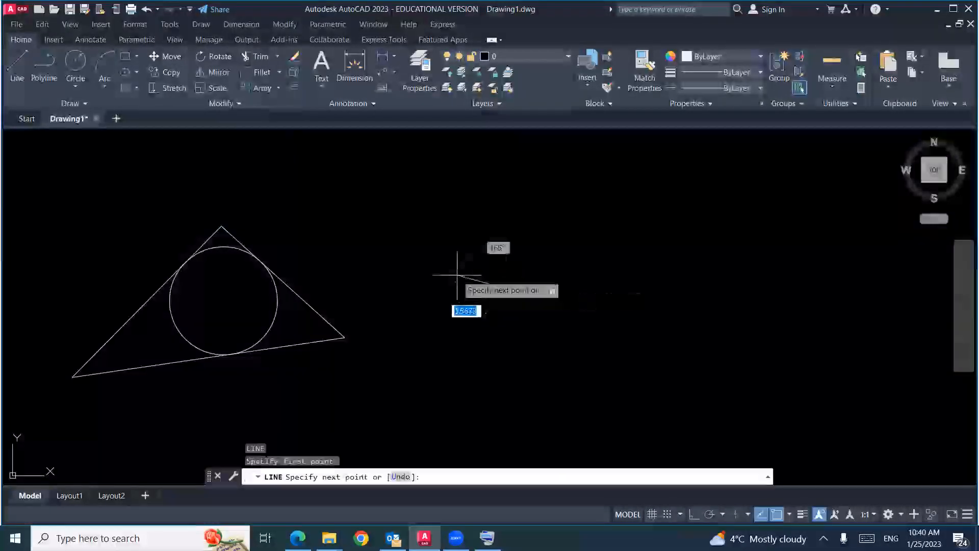
pyautogui.click(350, 199)
pyautogui.press('Escape')
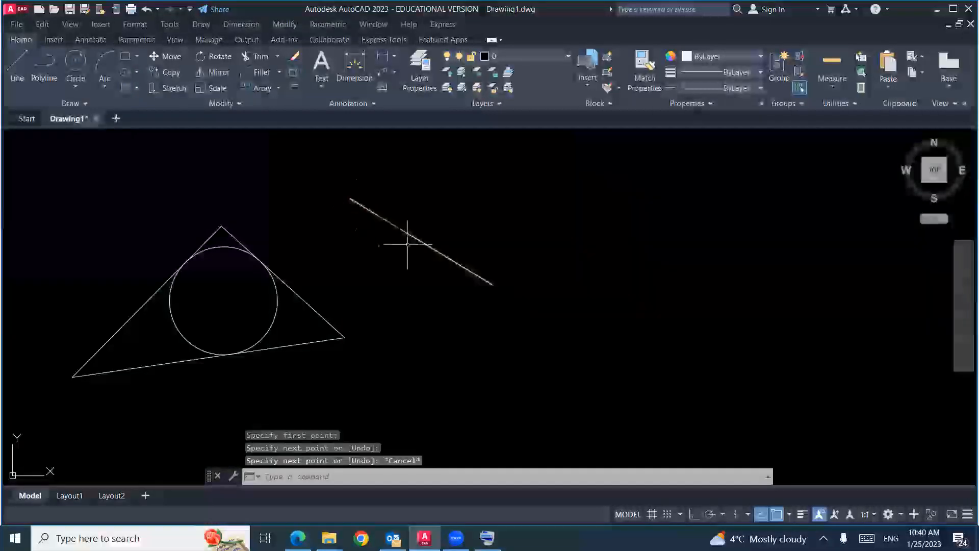
pyautogui.press('Return')
pyautogui.click(654, 307)
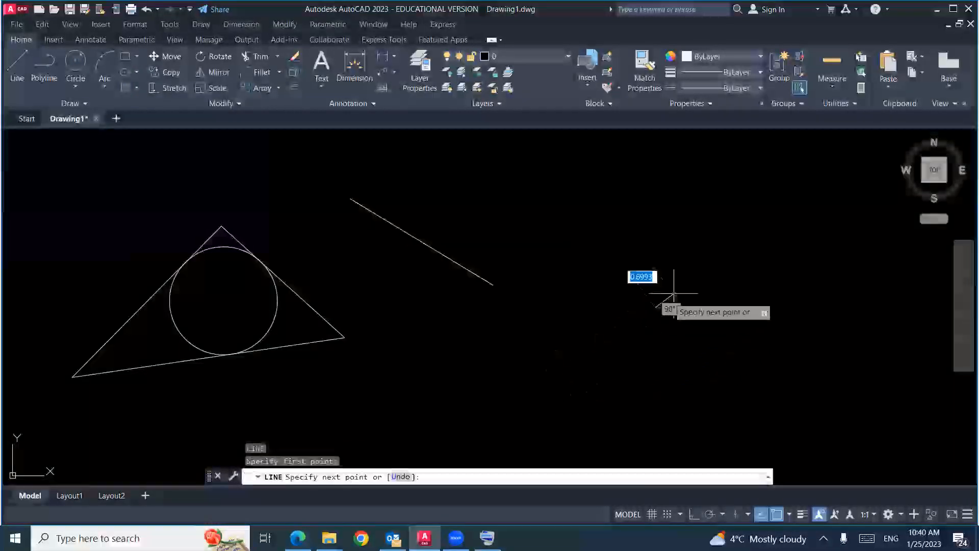
pyautogui.click(791, 206)
pyautogui.press('Return')
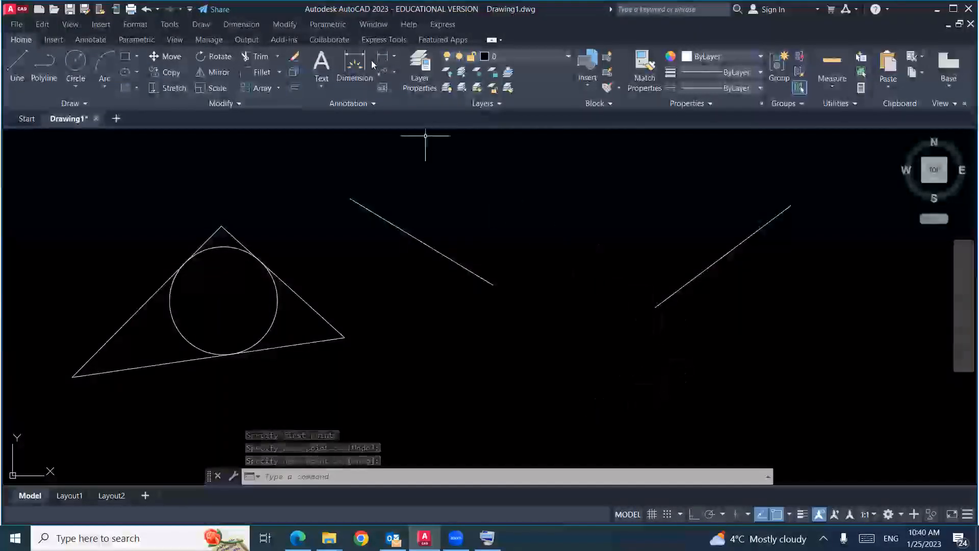
# Step: Draw a 2 Points circle whose diameter runs from the right line's lower endpoint to the left line's lower endpoint
pyautogui.click(200, 24)
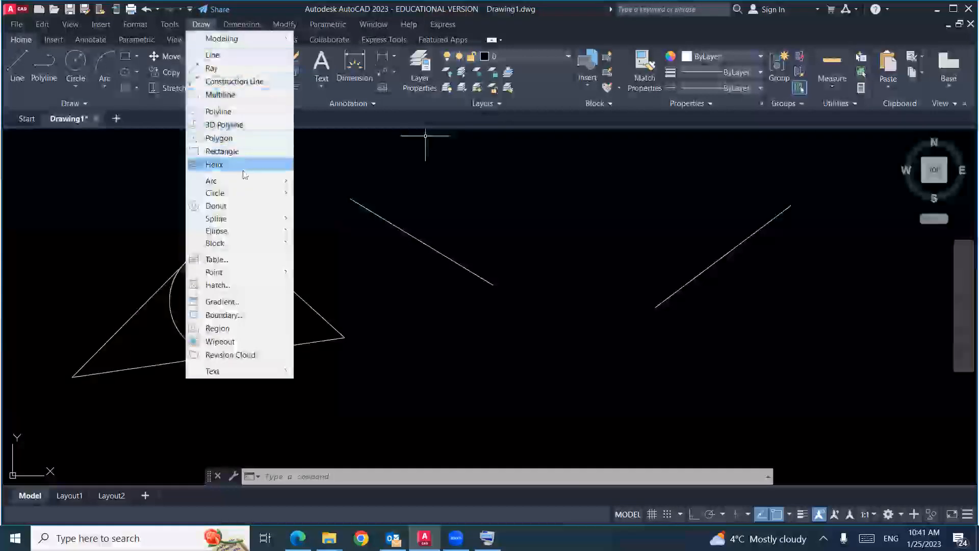
pyautogui.moveTo(249, 196)
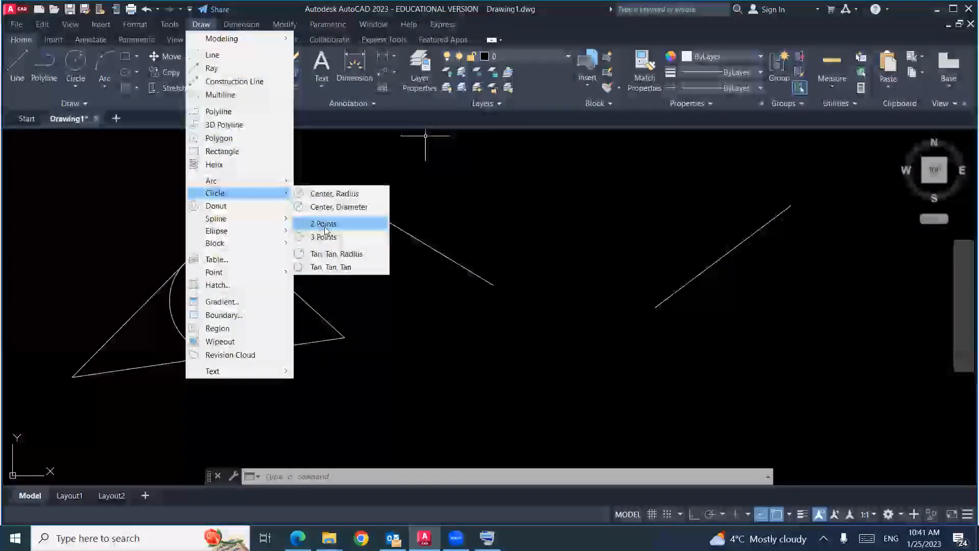
pyautogui.click(325, 226)
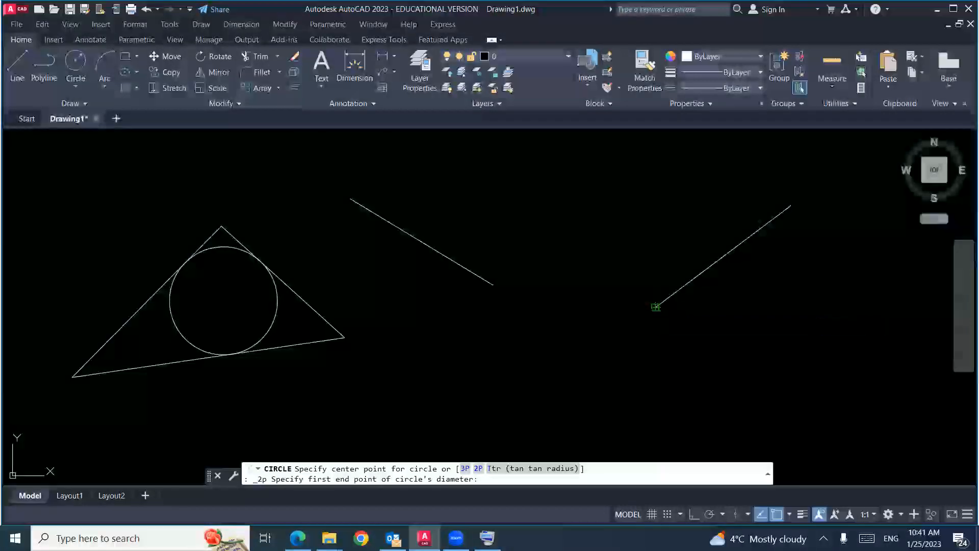
pyautogui.click(656, 306)
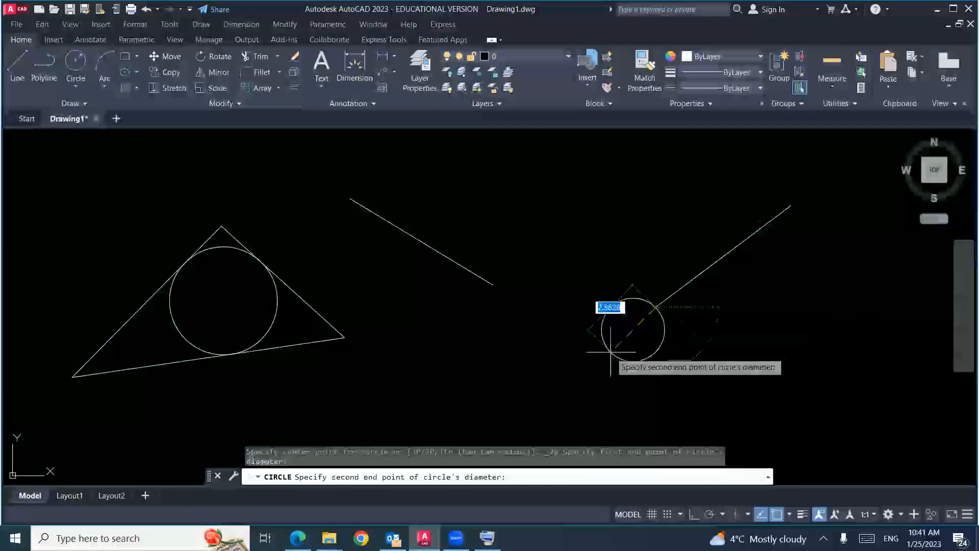
pyautogui.click(494, 286)
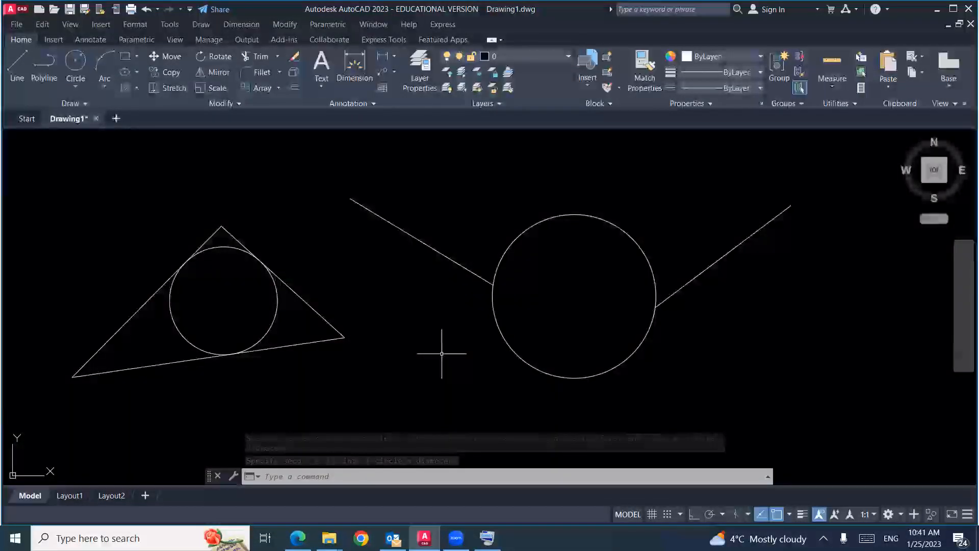
# Step: Select the triangle, both circles and the two slanted lines, and erase them all
pyautogui.scroll(-4, 385, 274)
pyautogui.click(557, 217)
pyautogui.click(302, 328)
pyautogui.press('Delete')
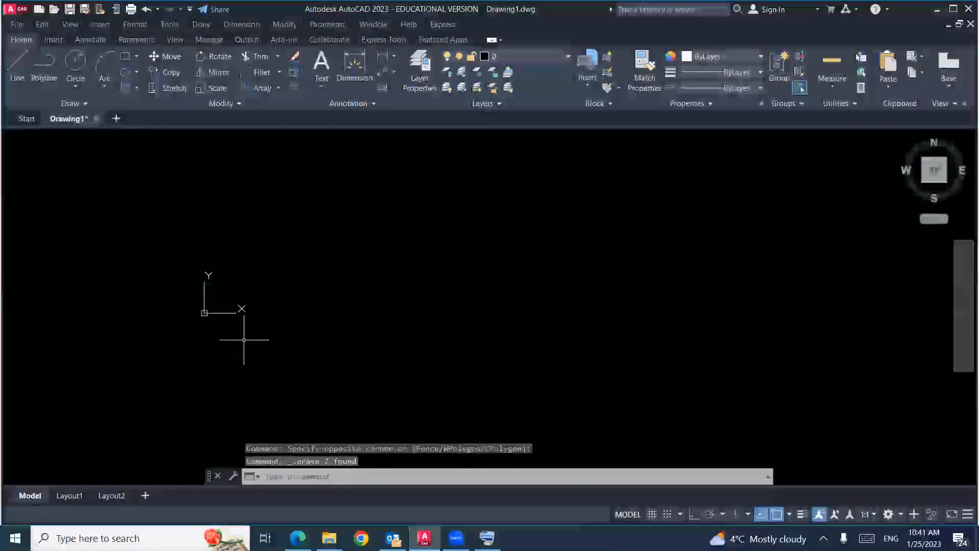
# Step: Draw three separate lines around an open area: one steep above, one slanted on the left and one slanted on the right
pyautogui.scroll(3, 414, 202)
pyautogui.press('Return')
pyautogui.click(485, 292)
pyautogui.click(469, 184)
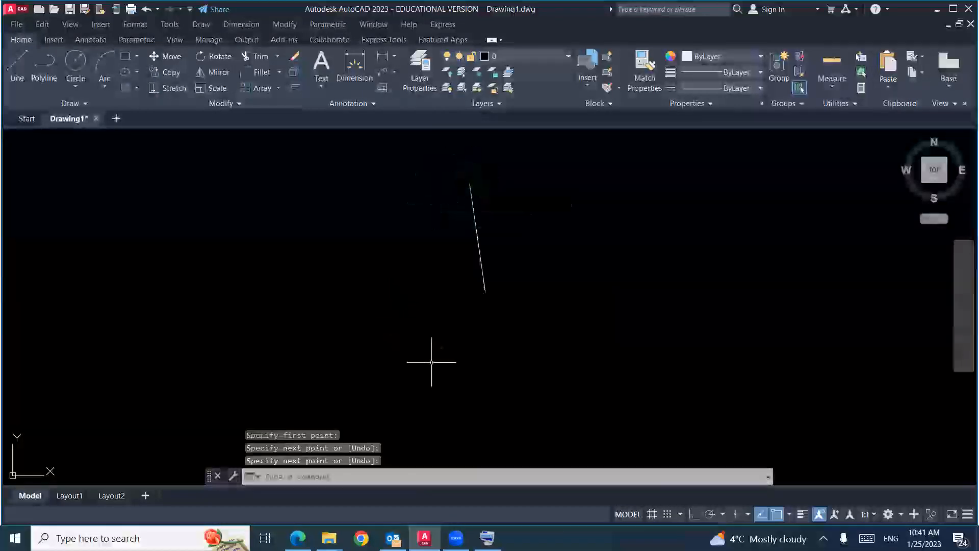
pyautogui.press('Return')
pyautogui.click(448, 366)
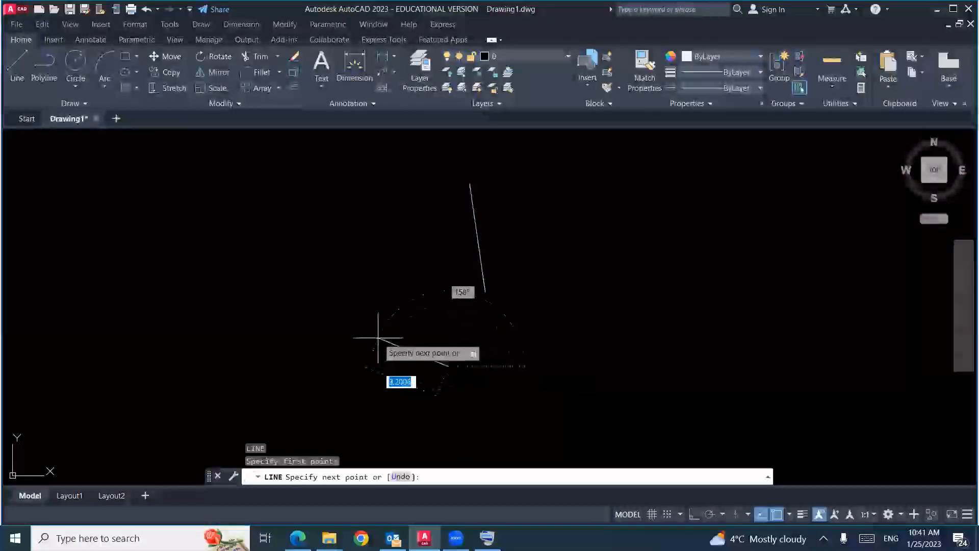
pyautogui.click(305, 303)
pyautogui.press('Escape')
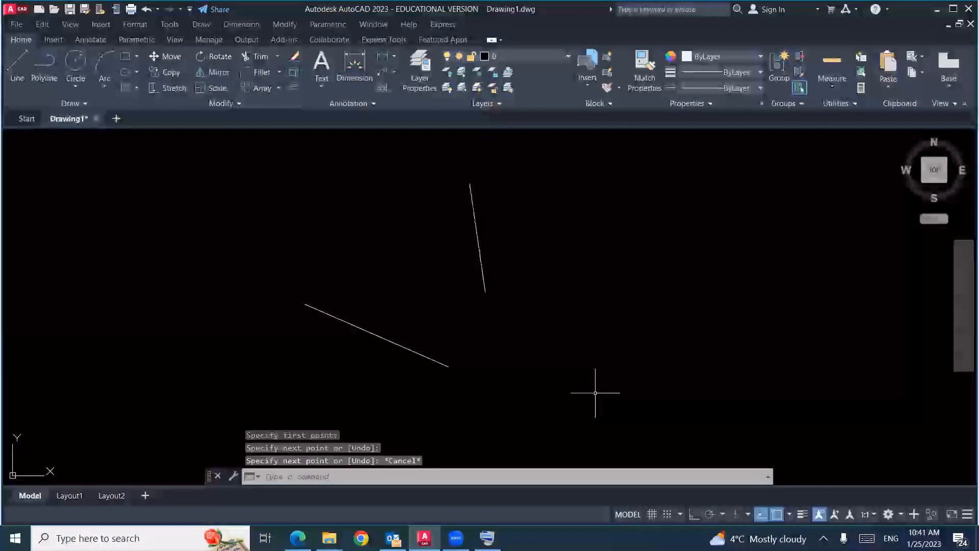
pyautogui.press('Return')
pyautogui.click(560, 360)
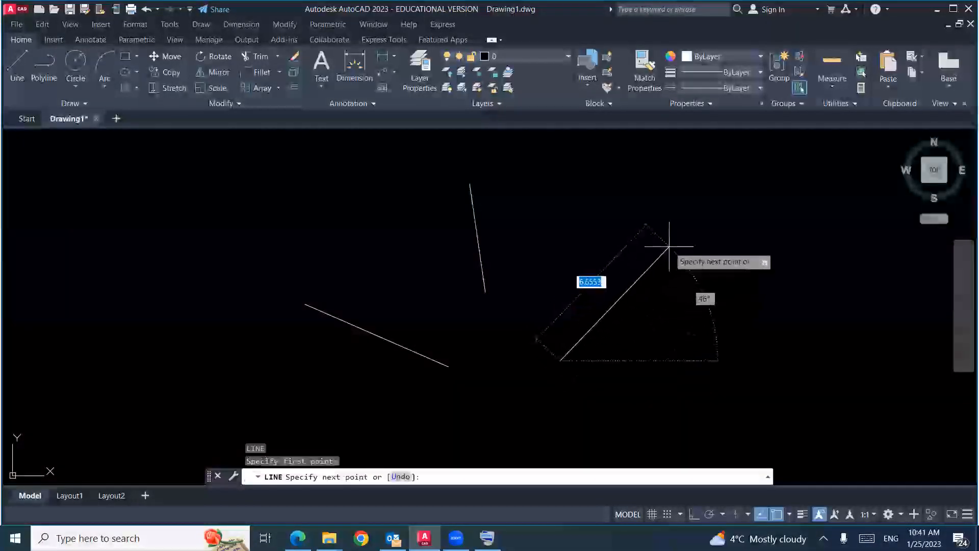
pyautogui.click(669, 249)
pyautogui.press('Escape')
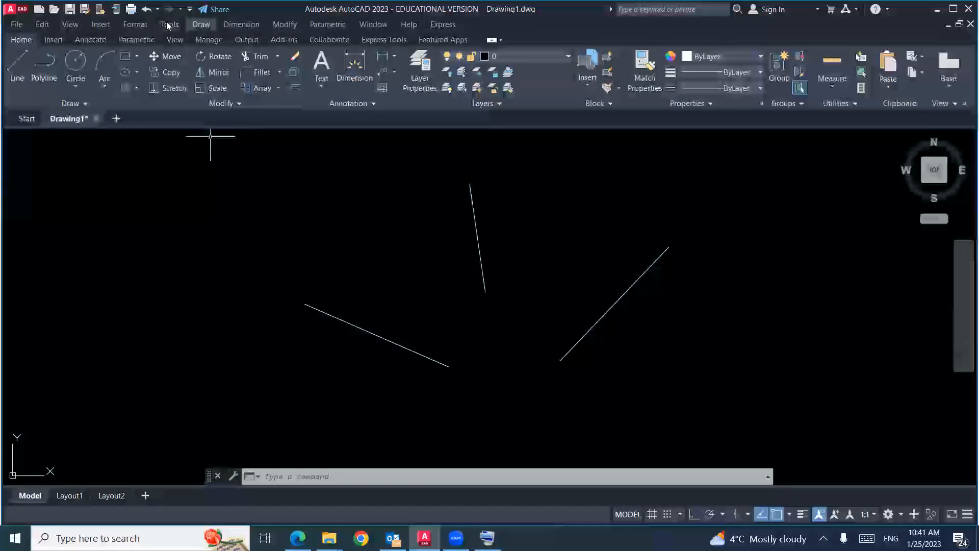
# Step: Draw a 3 Points circle through the lower endpoints of the right, upper and left lines, in that order
pyautogui.click(201, 24)
pyautogui.moveTo(237, 193)
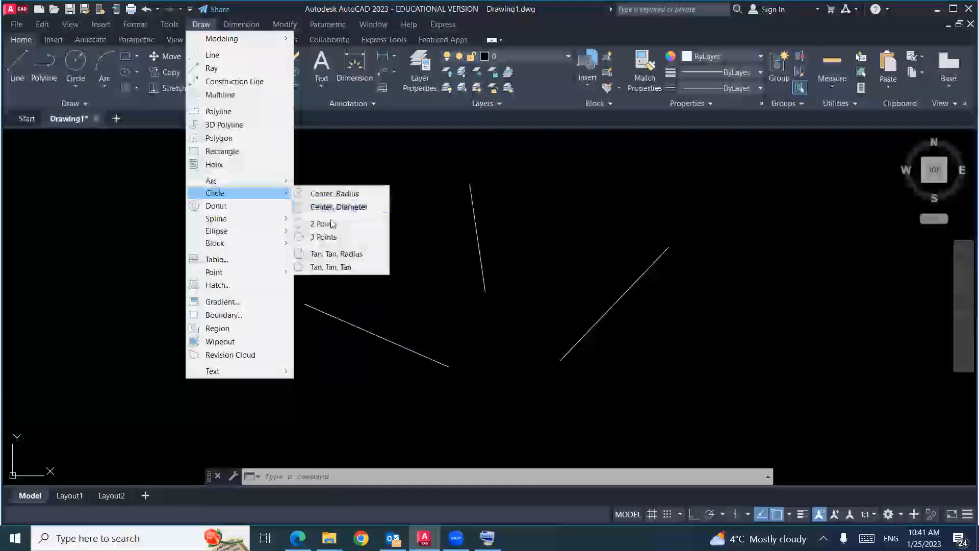
pyautogui.click(326, 237)
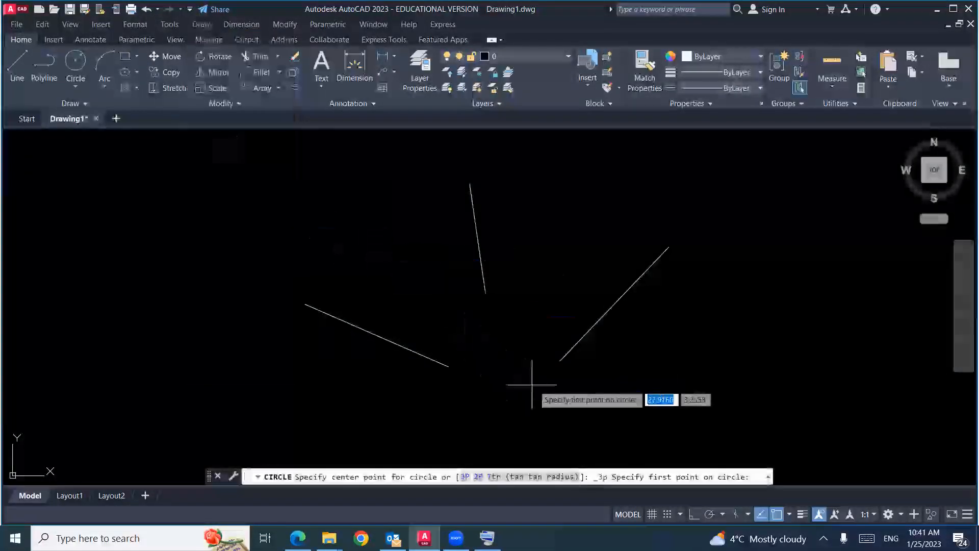
pyautogui.click(558, 361)
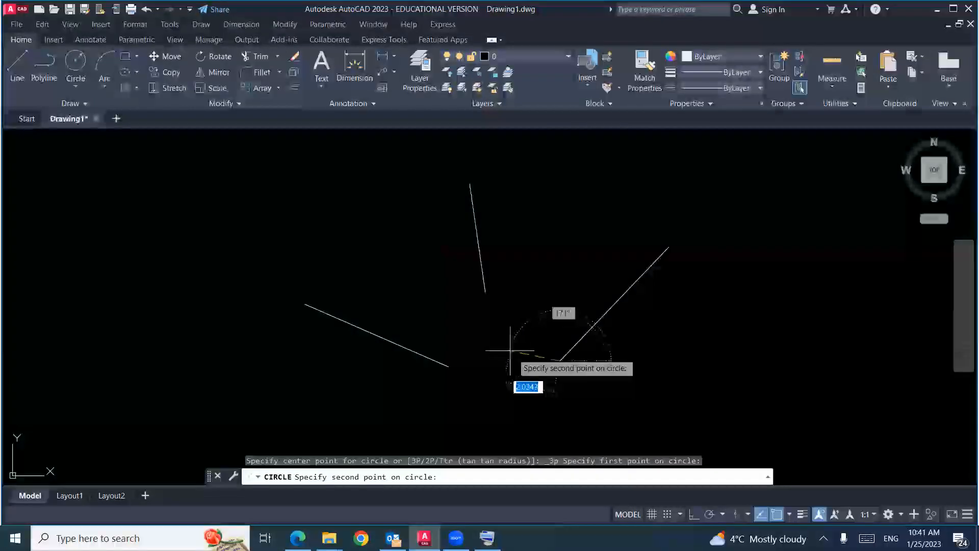
pyautogui.click(485, 292)
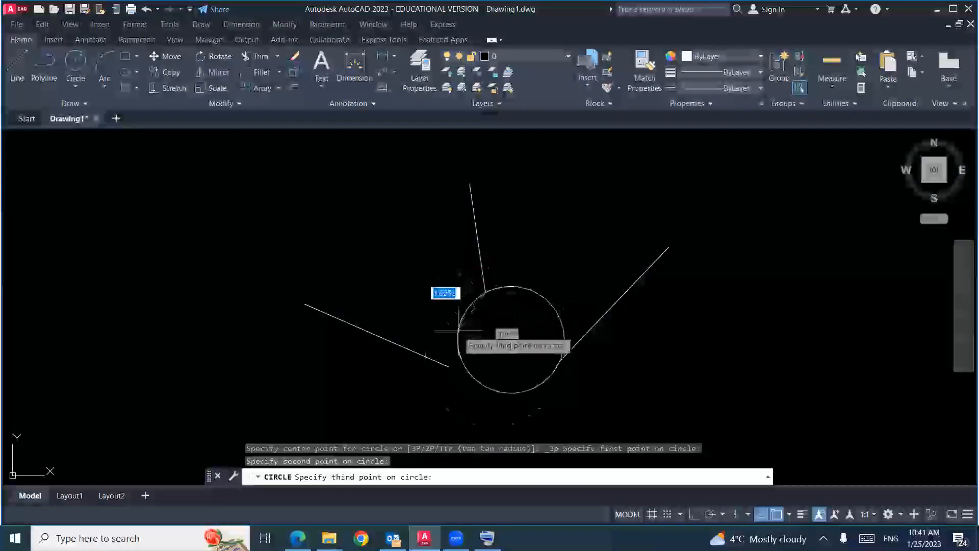
pyautogui.click(448, 364)
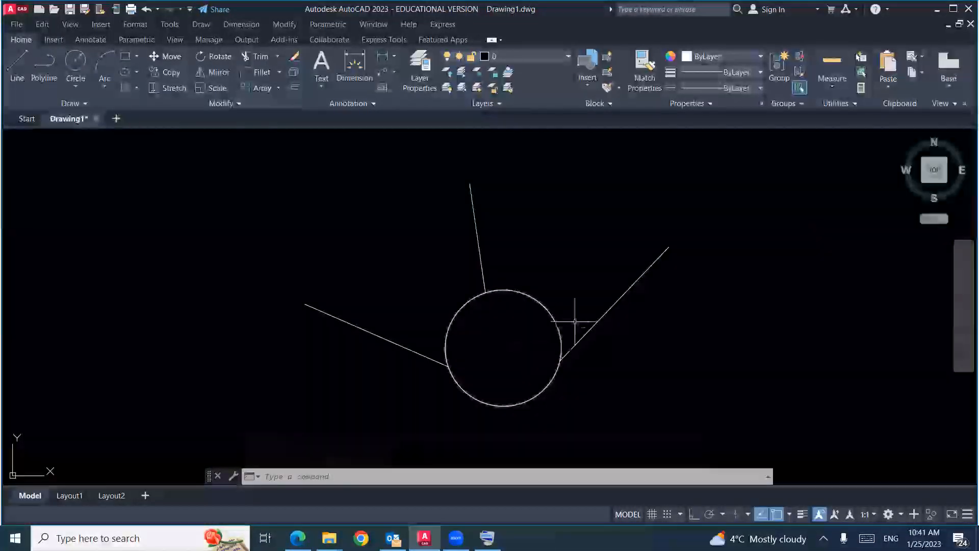
# Step: Select the circle together with the three lines around it and erase them all
pyautogui.click(662, 281)
pyautogui.click(376, 394)
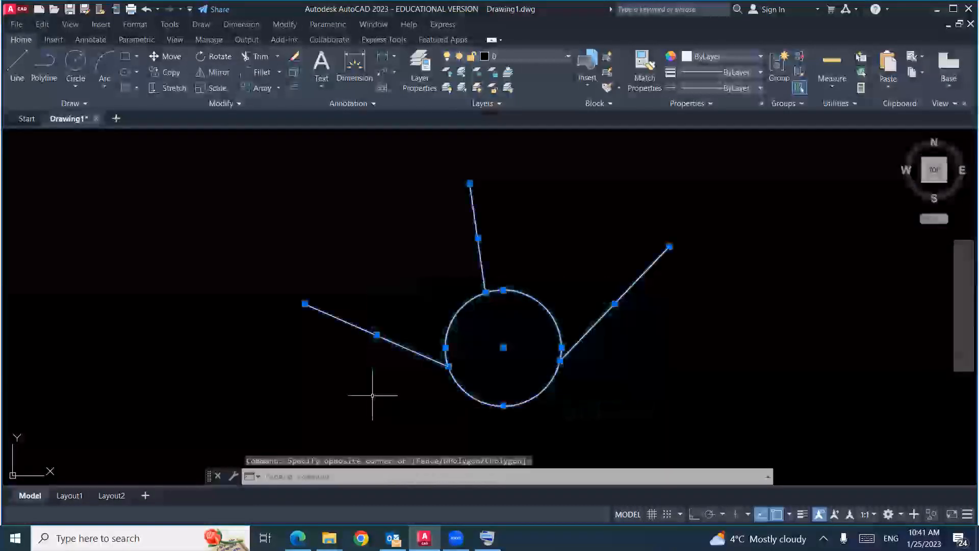
pyautogui.press('Delete')
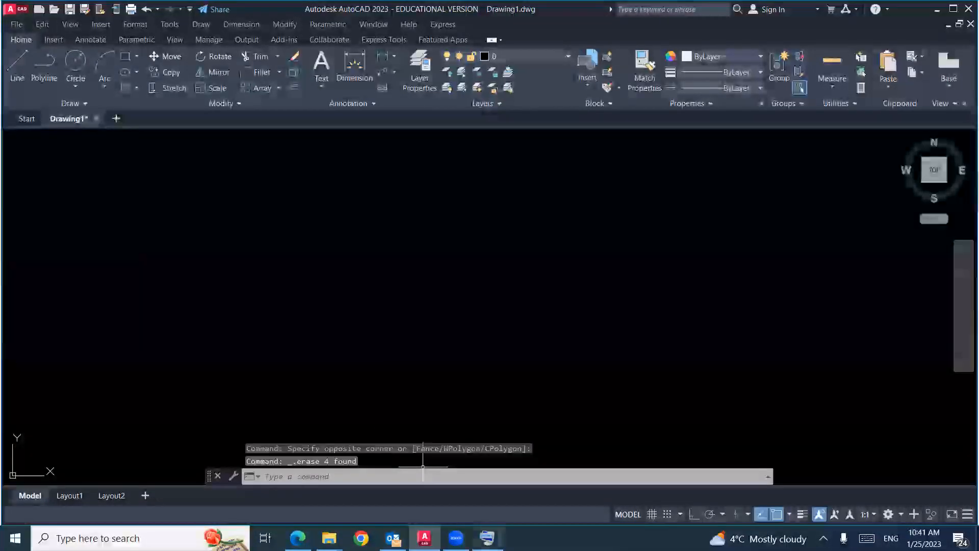
# Step: Switch to the PDF lecture notes in Edge and underline the word "Circle" in the first drawing method with the pen
pyautogui.click(298, 536)
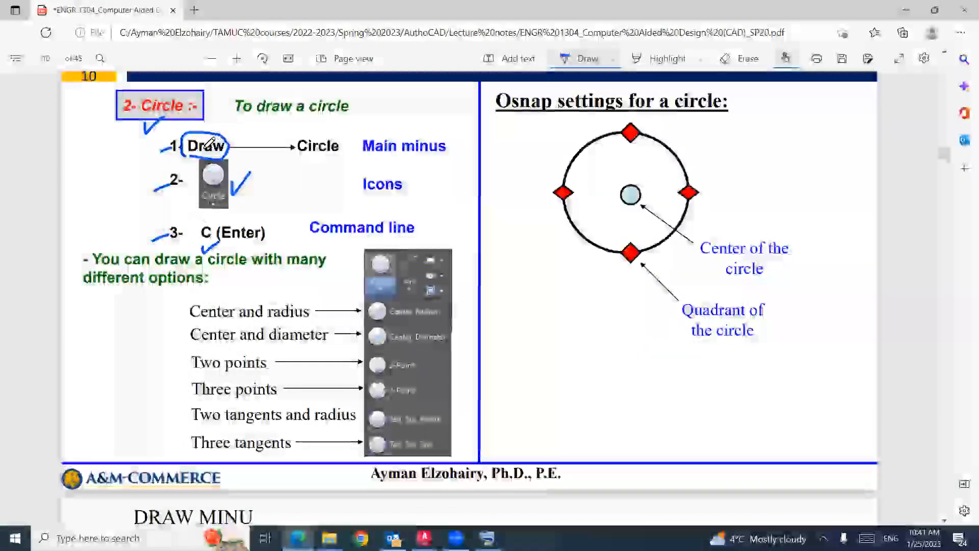
pyautogui.moveTo(283, 152); pyautogui.dragTo(338, 157)
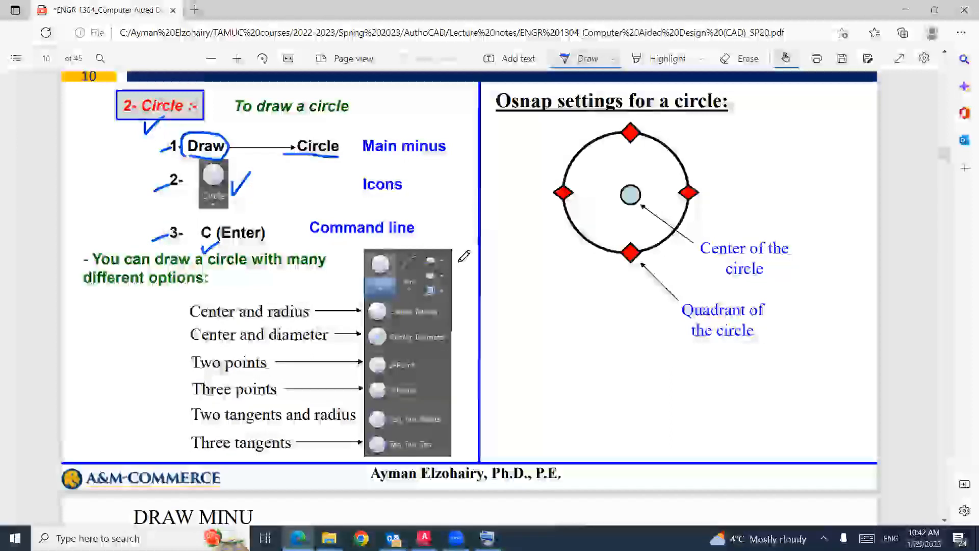
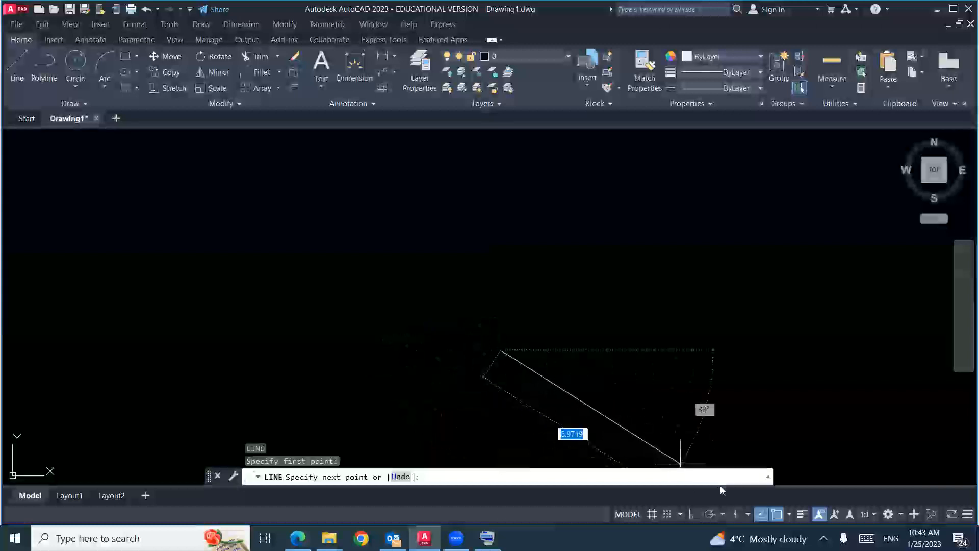
# Step: With Ortho on, draw an L shape from the started line: 4 units to the left, 4 units straight up, and end the line
pyautogui.click(695, 514)
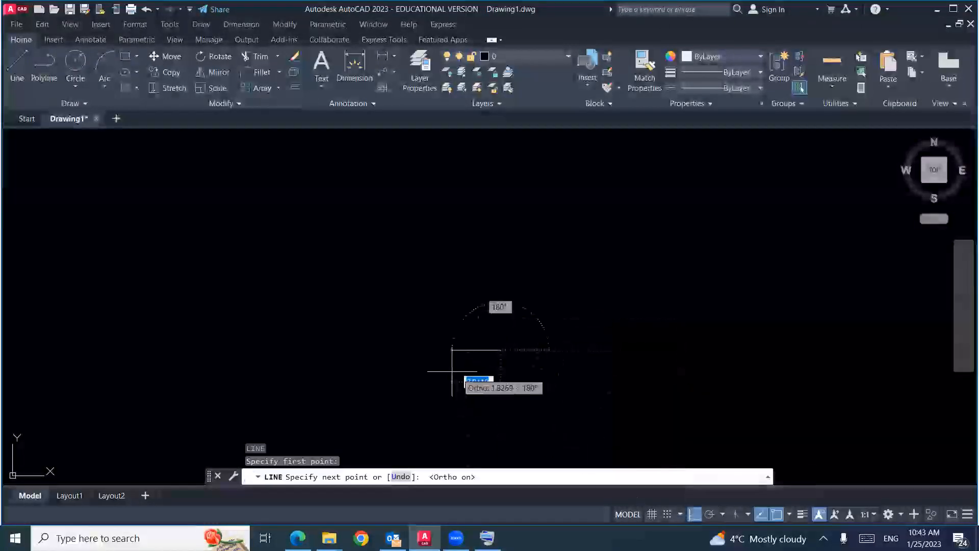
pyautogui.write('4')
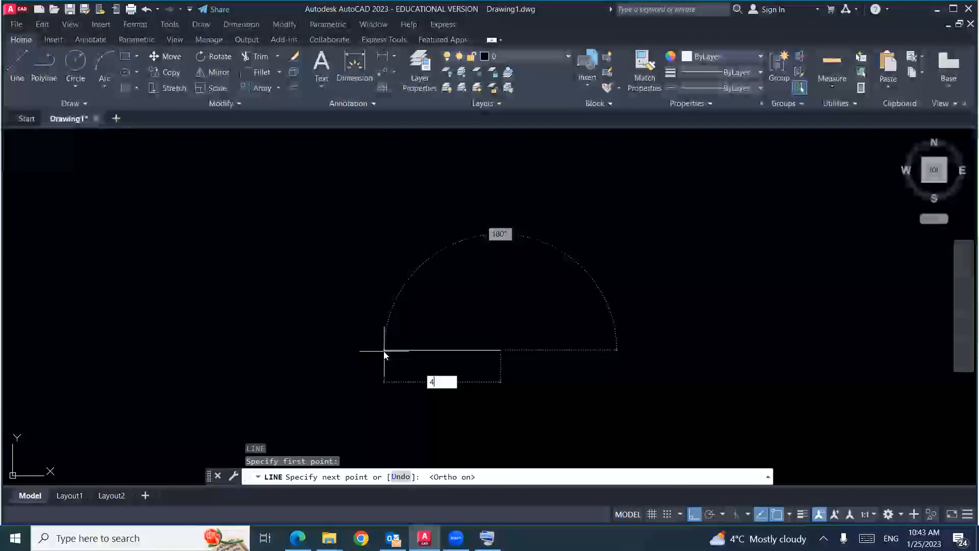
pyautogui.press('Return')
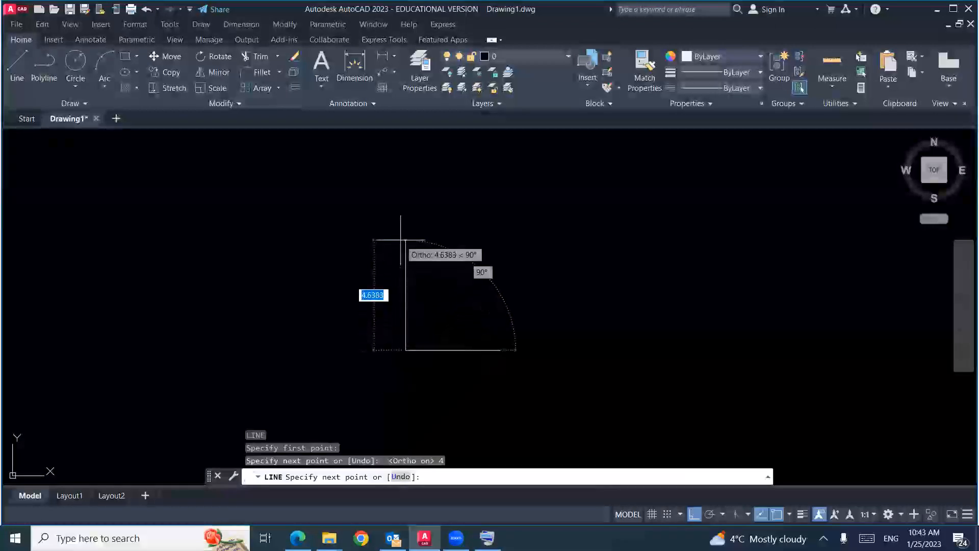
pyautogui.write('4')
pyautogui.press('Return')
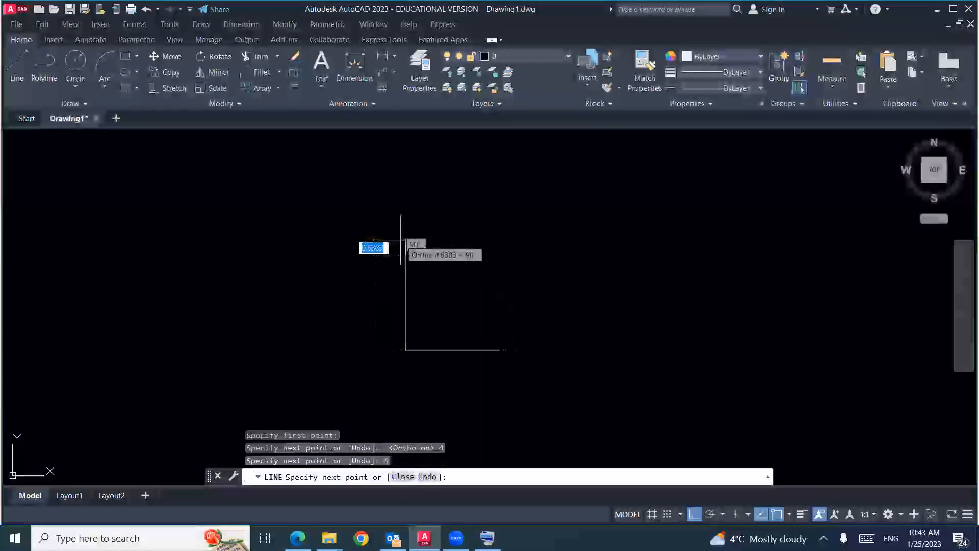
pyautogui.press('Escape')
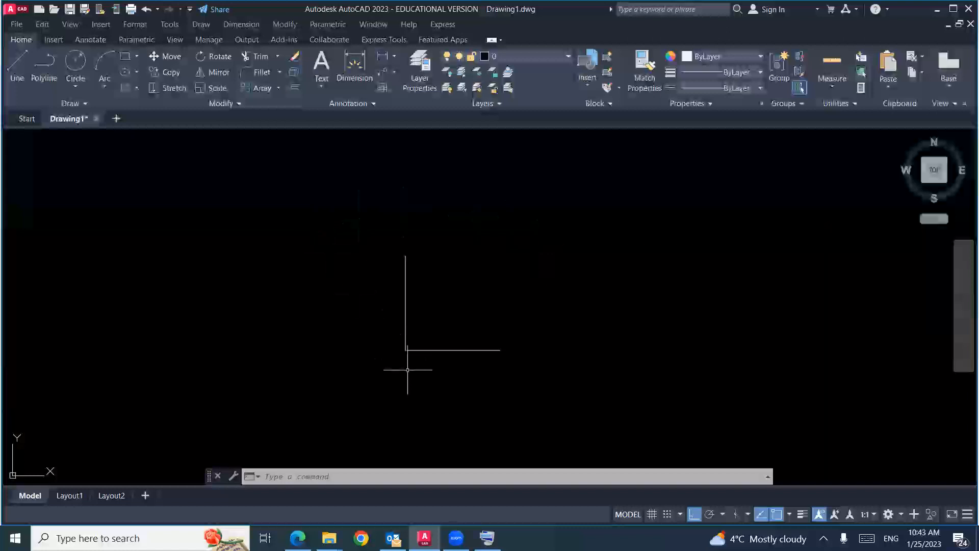
# Step: Draw a Center, Radius circle centered on the L's corner, with its radius reaching the horizontal line's right endpoint
pyautogui.click(201, 24)
pyautogui.moveTo(238, 191)
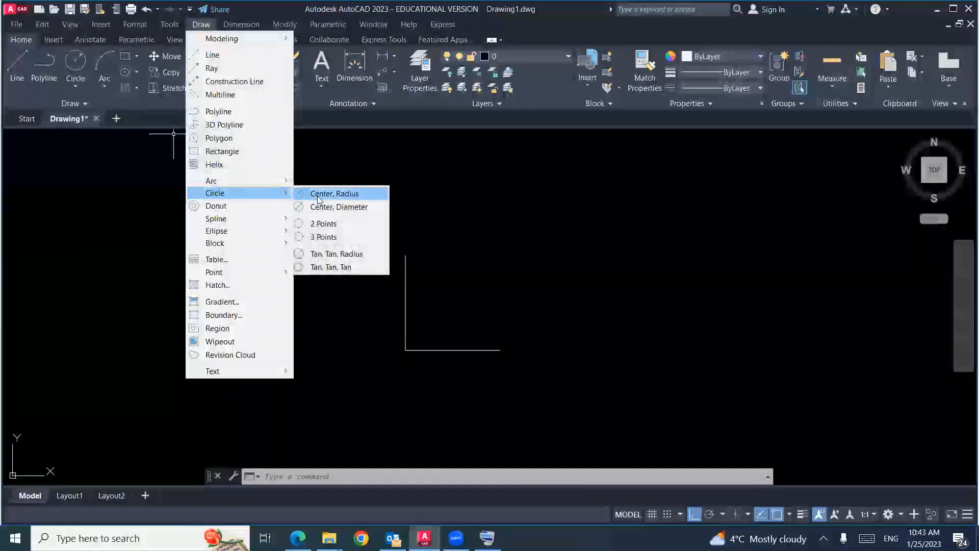
pyautogui.click(317, 195)
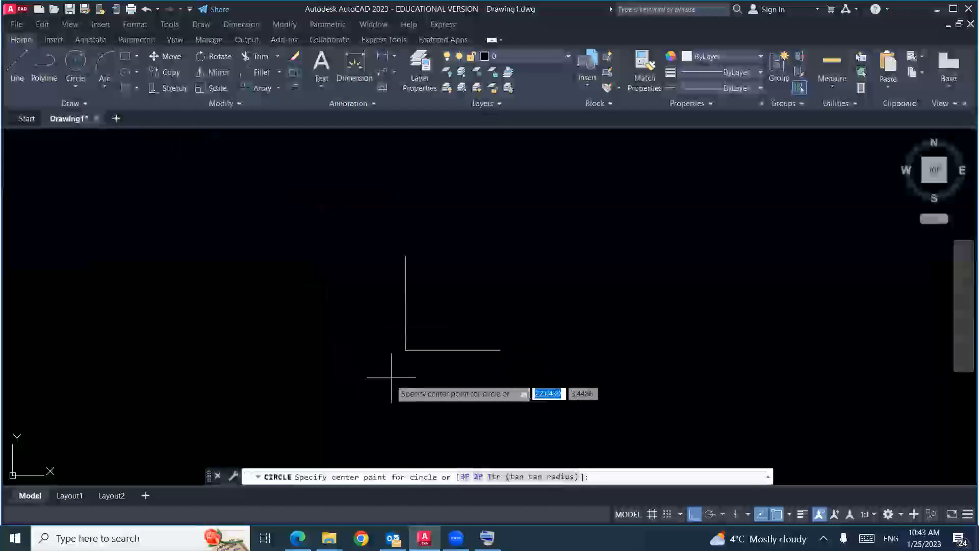
pyautogui.click(405, 350)
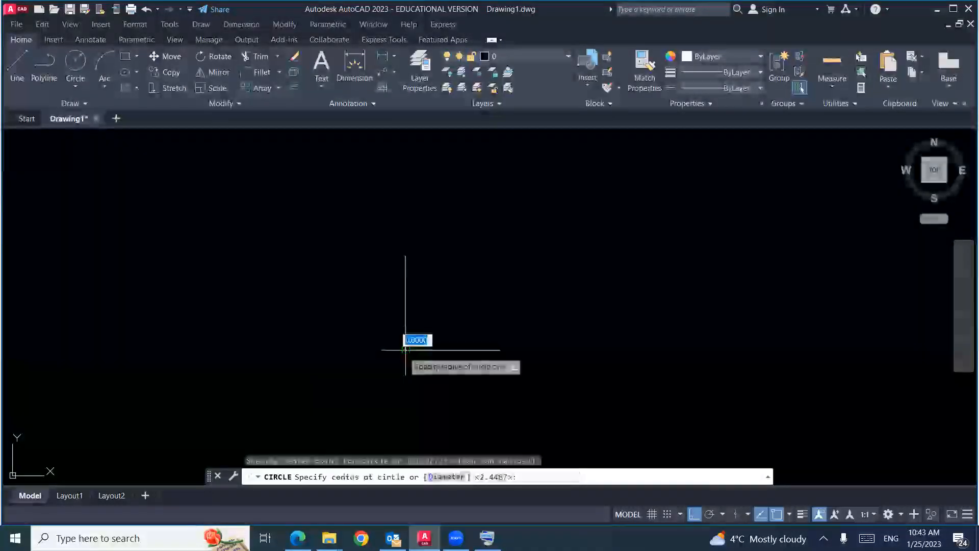
pyautogui.click(500, 350)
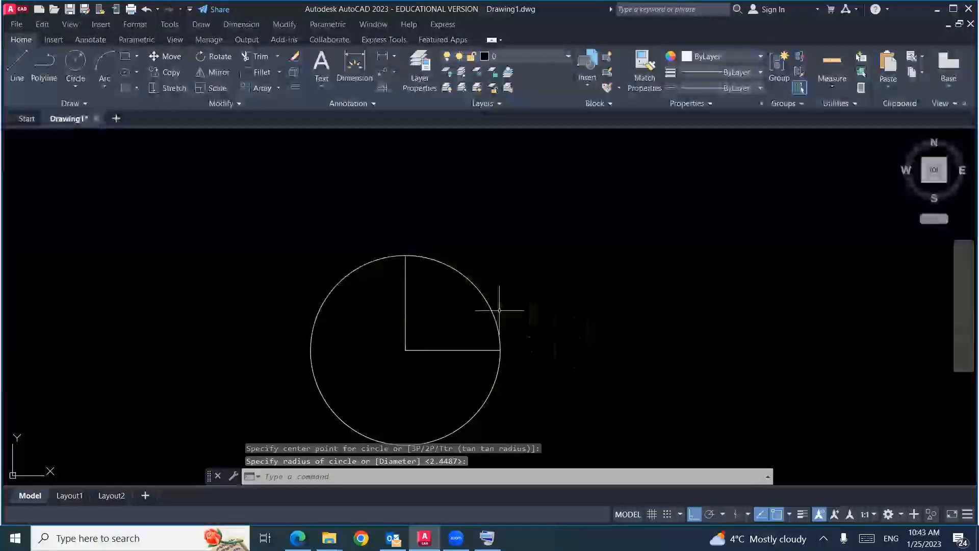
# Step: Erase the circle and draw a Start, Center, End arc from the horizontal line's right endpoint, around the corner, to the vertical line's upper endpoint
pyautogui.click(480, 290)
pyautogui.press('Delete')
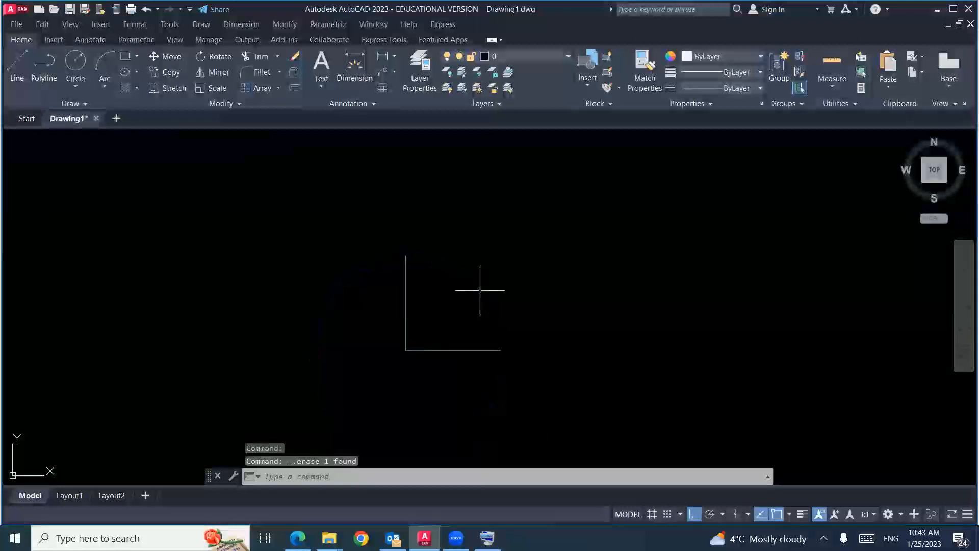
pyautogui.click(201, 23)
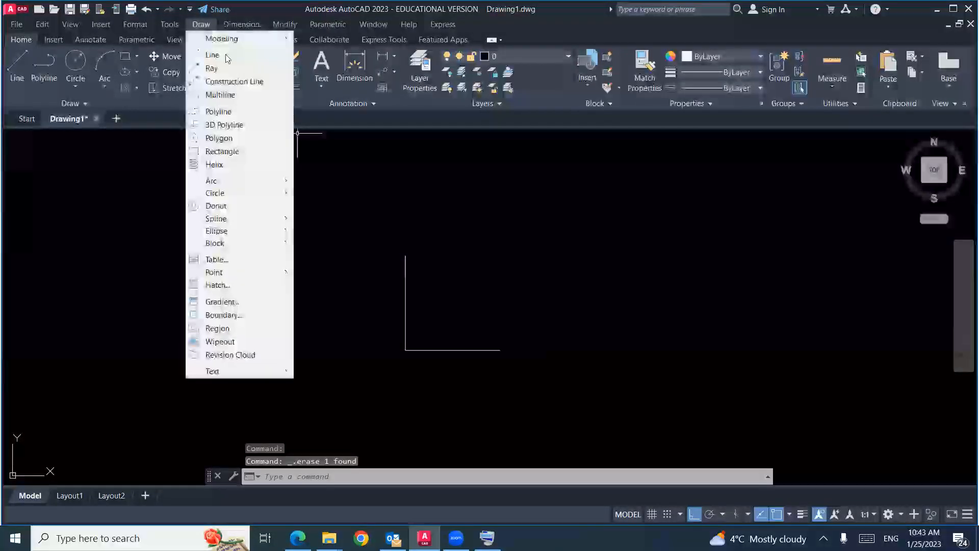
pyautogui.moveTo(228, 182)
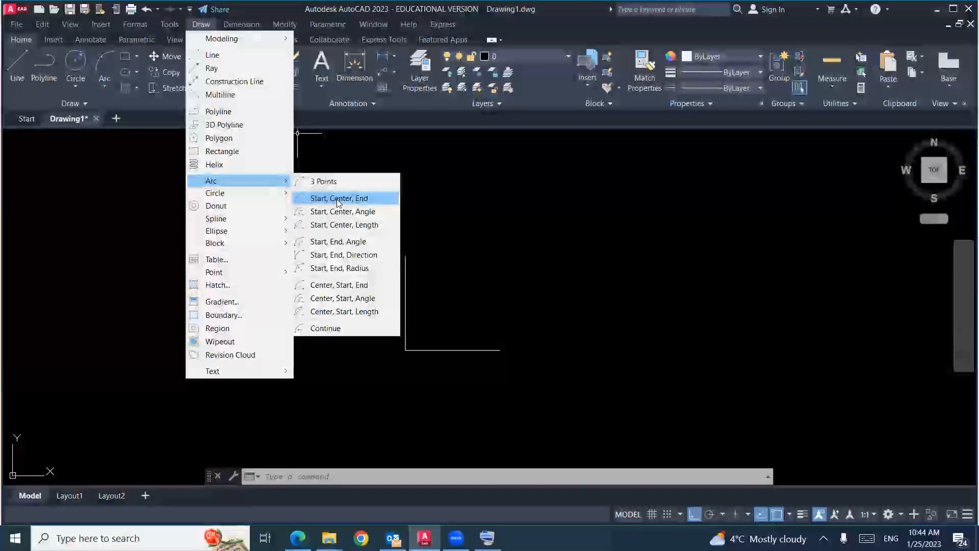
pyautogui.click(360, 202)
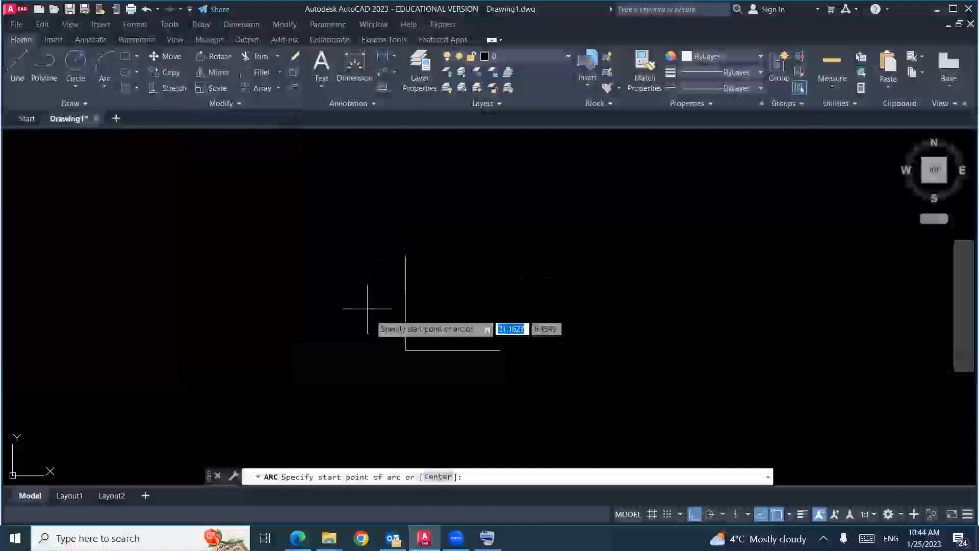
pyautogui.click(500, 350)
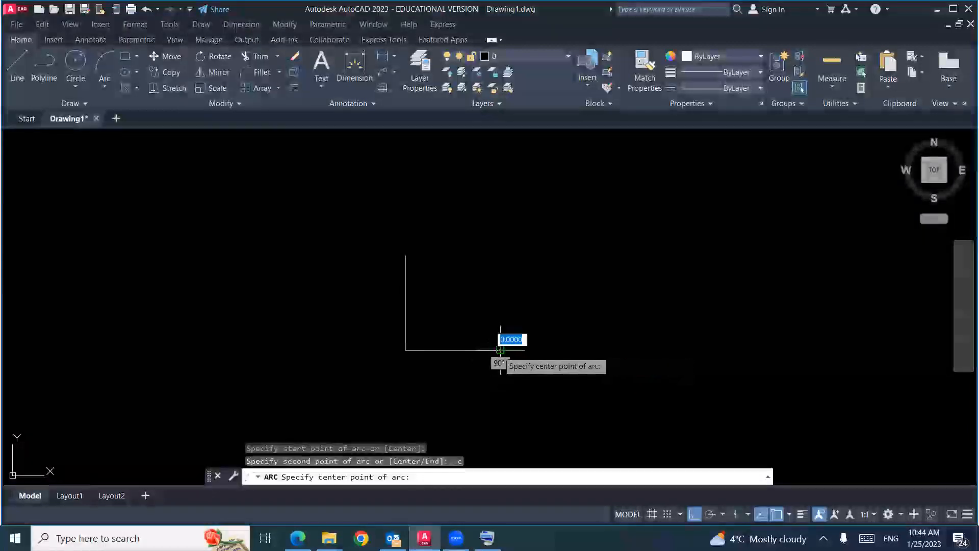
pyautogui.click(406, 350)
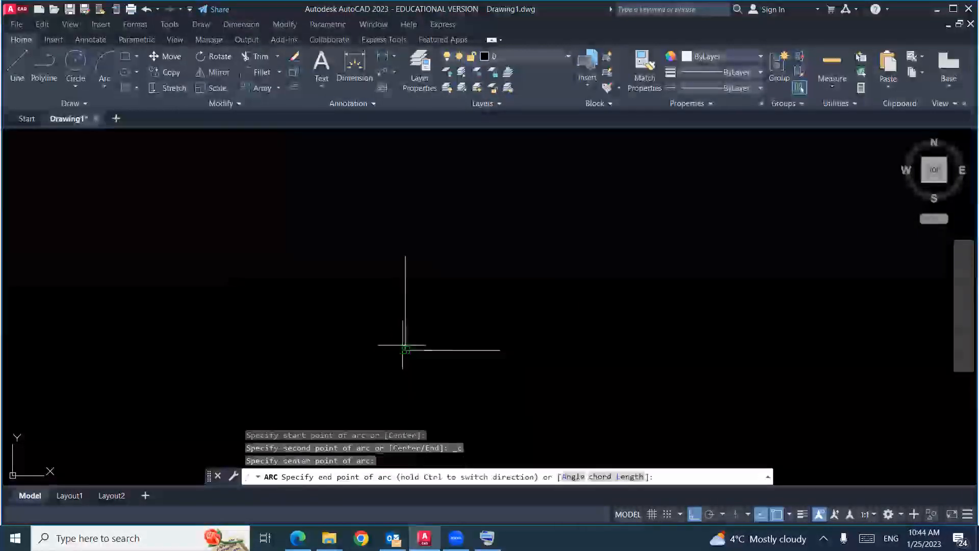
pyautogui.click(406, 257)
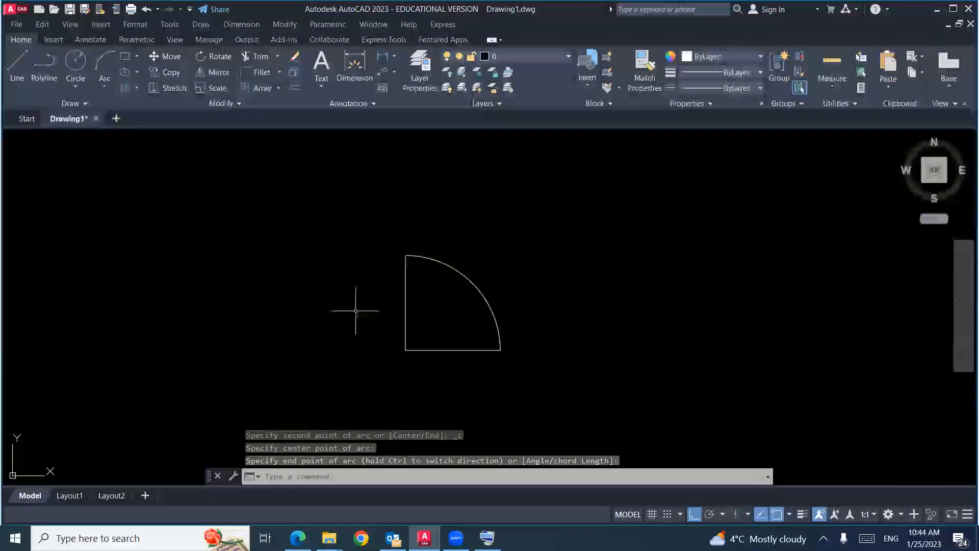
# Step: Select only the arc between the two lines and erase it
pyautogui.click(480, 289)
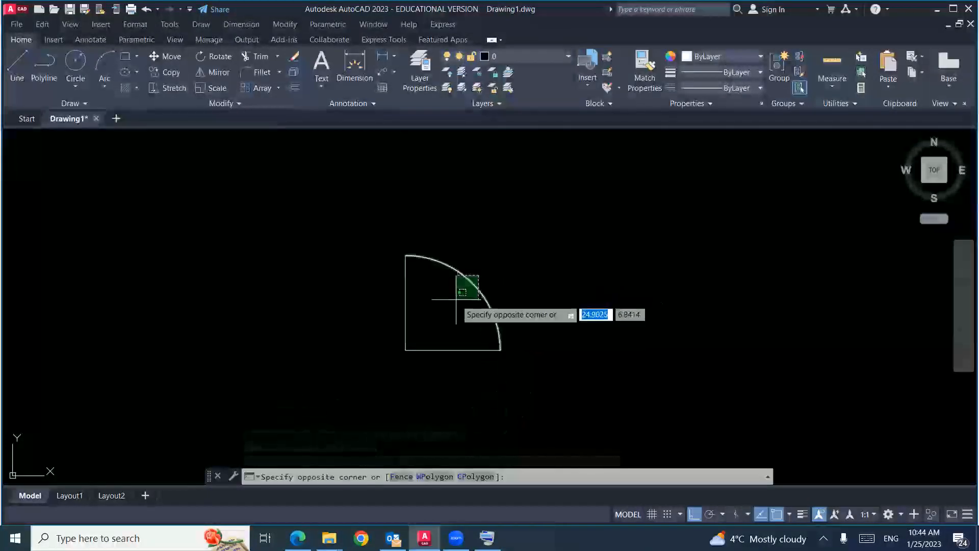
pyautogui.click(455, 297)
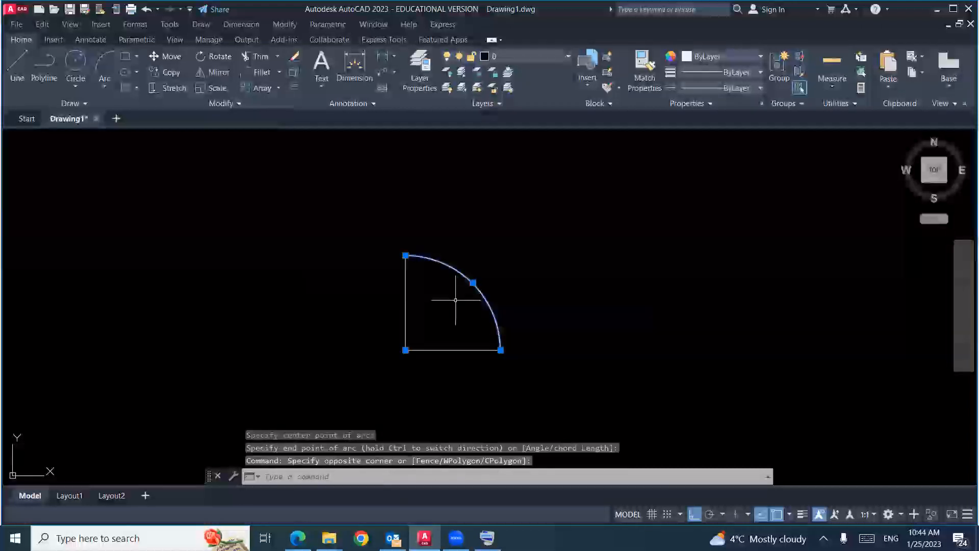
pyautogui.press('Delete')
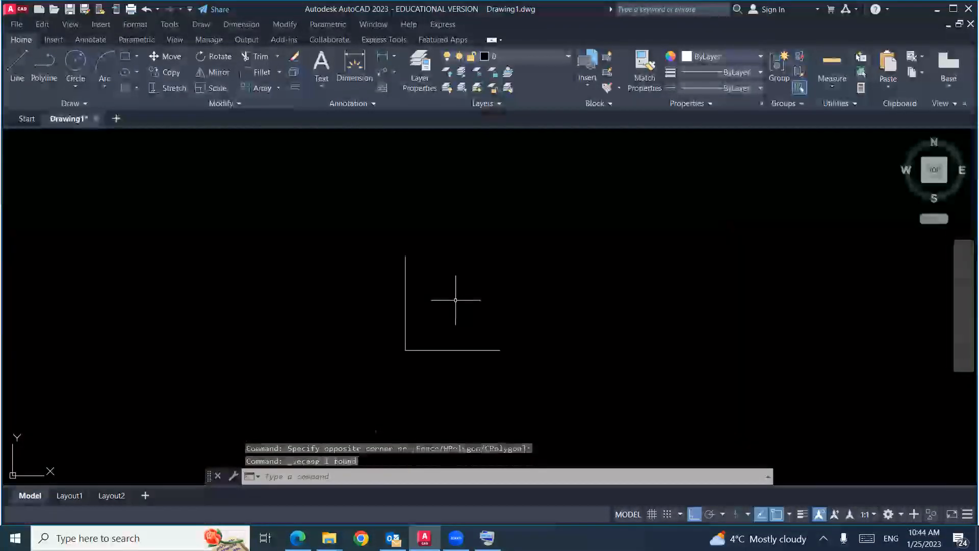
# Step: Draw a Start, Center, Angle arc from the horizontal line's right endpoint, centered on the corner, with an included angle of 90°
pyautogui.click(201, 24)
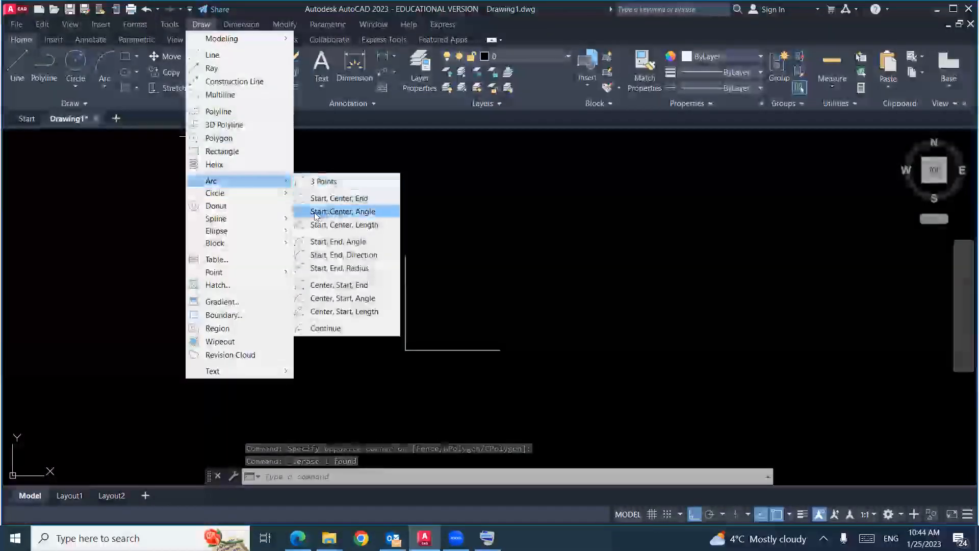
pyautogui.click(365, 210)
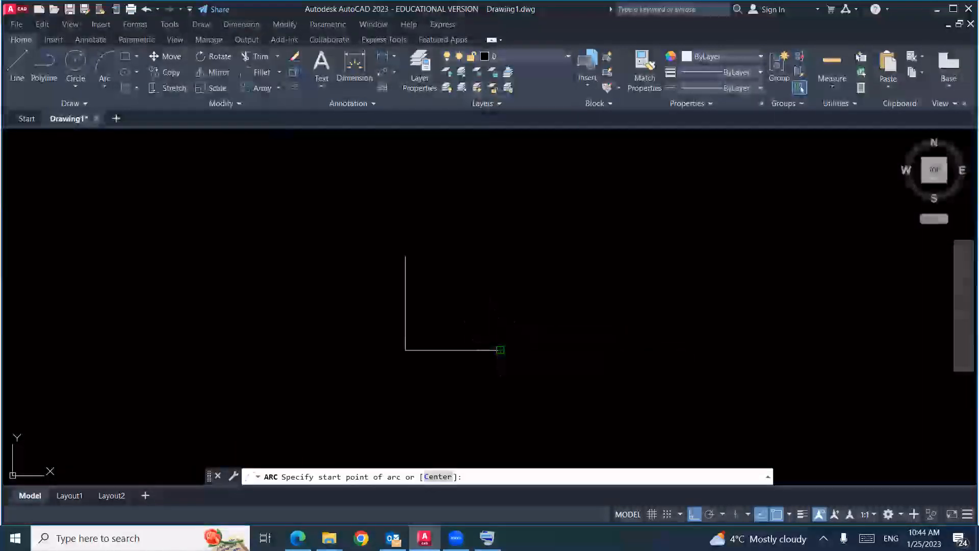
pyautogui.click(498, 349)
pyautogui.click(405, 350)
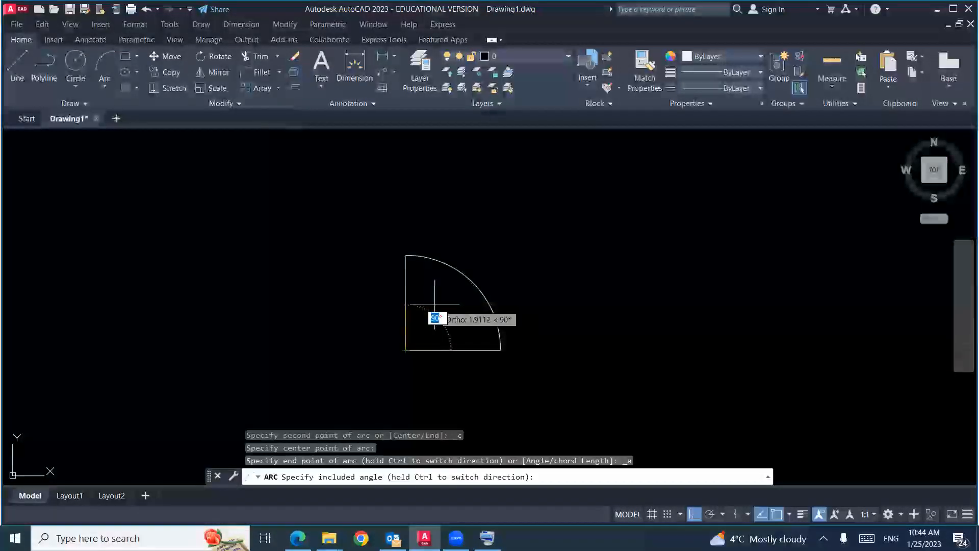
pyautogui.write('90')
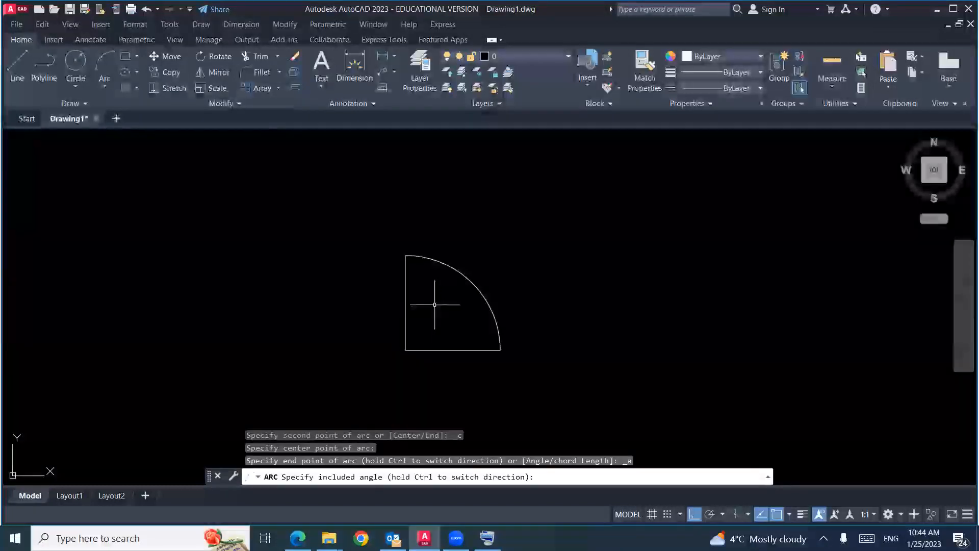
pyautogui.press('Return')
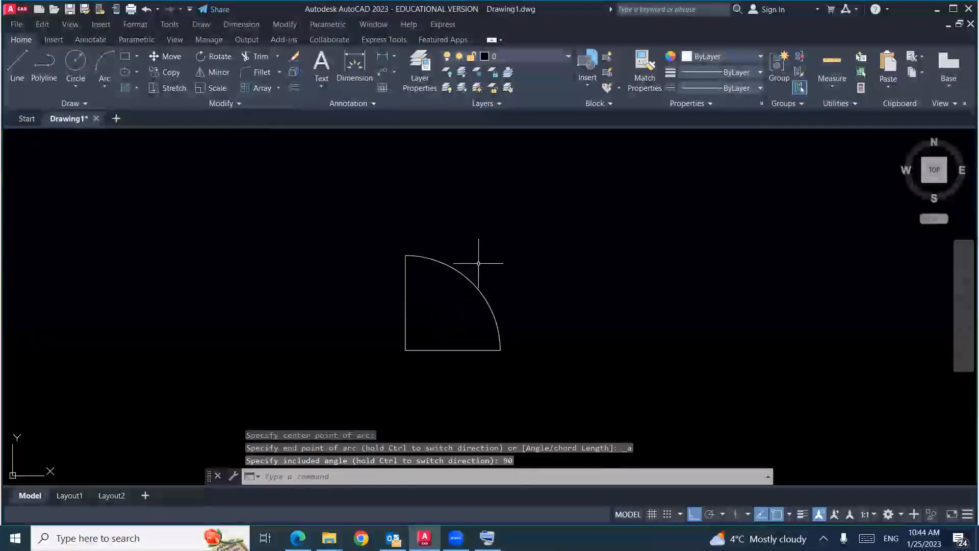
# Step: Erase the 90° arc, leaving the two perpendicular lines in place
pyautogui.moveTo(479, 263); pyautogui.dragTo(440, 305)
pyautogui.press('Delete')
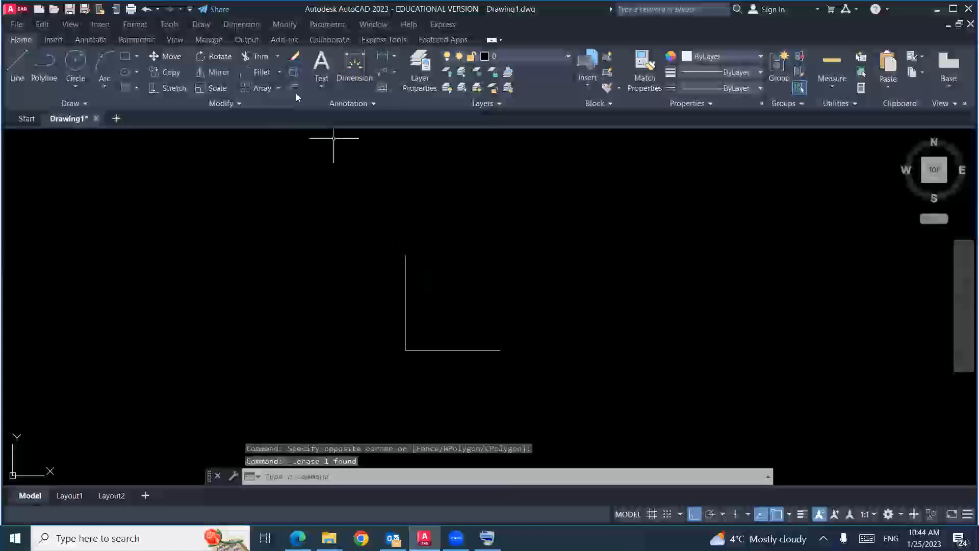
# Step: Draw a Start, Center, Angle arc from the horizontal line's right endpoint, centered on the corner, with an included angle of 180°
pyautogui.click(201, 24)
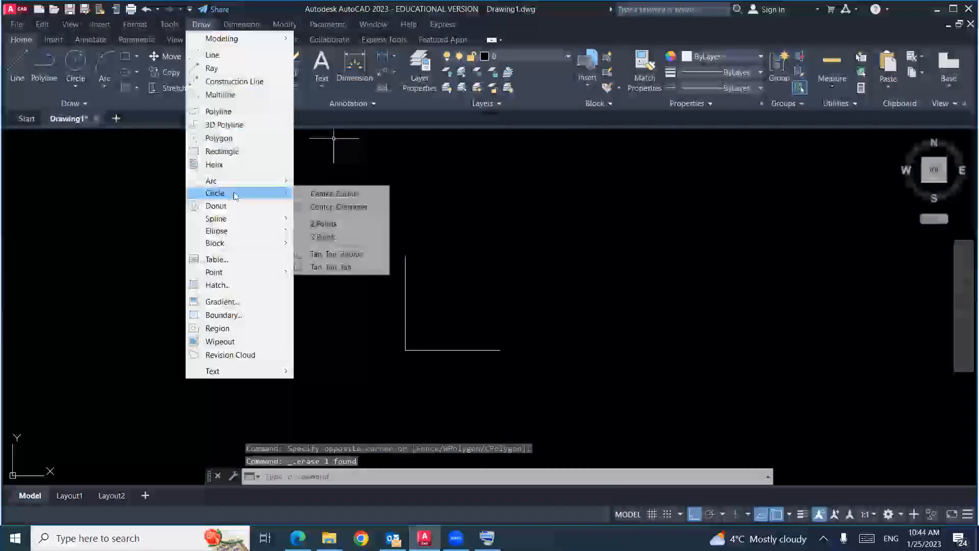
pyautogui.click(339, 211)
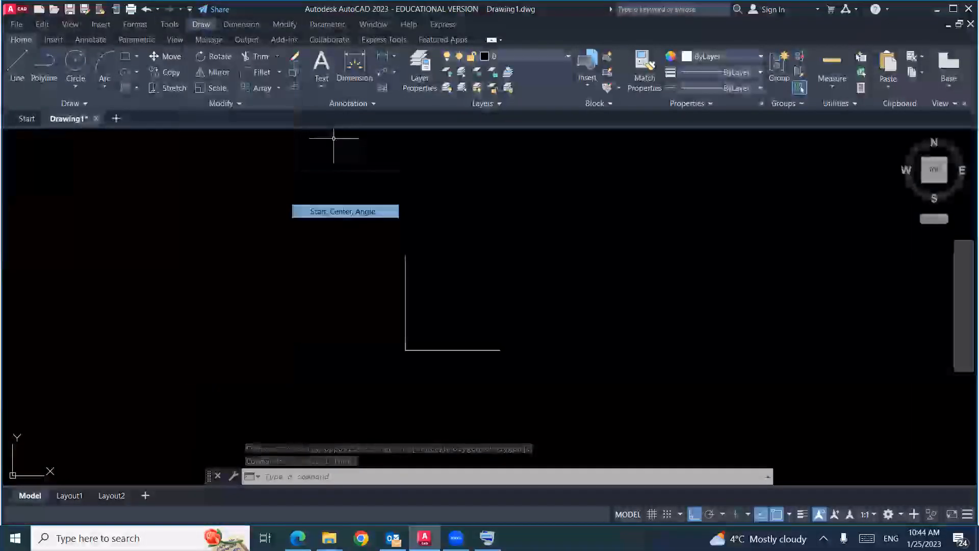
pyautogui.click(506, 349)
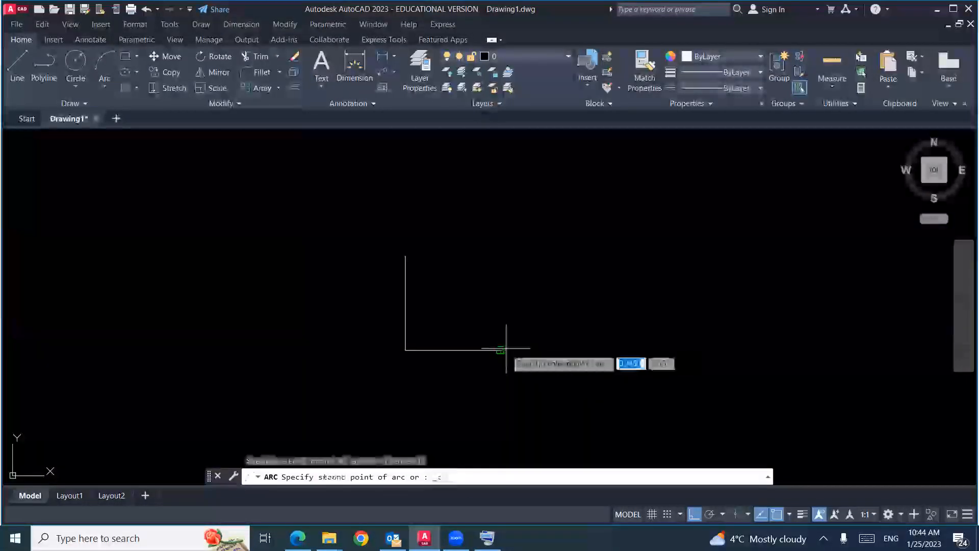
pyautogui.click(406, 350)
pyautogui.write('190')
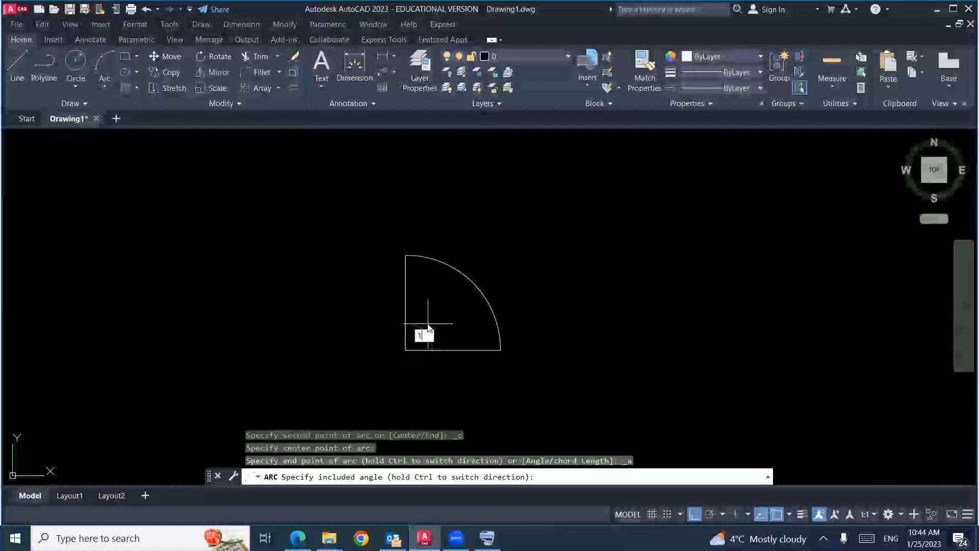
pyautogui.press('Return')
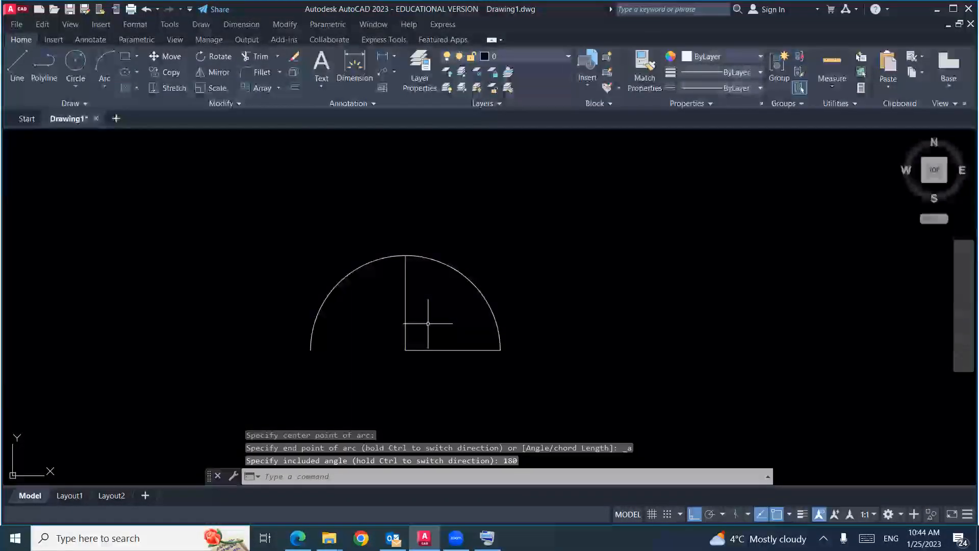
# Step: Erase the 180° arc, keeping the two perpendicular lines
pyautogui.click(387, 333)
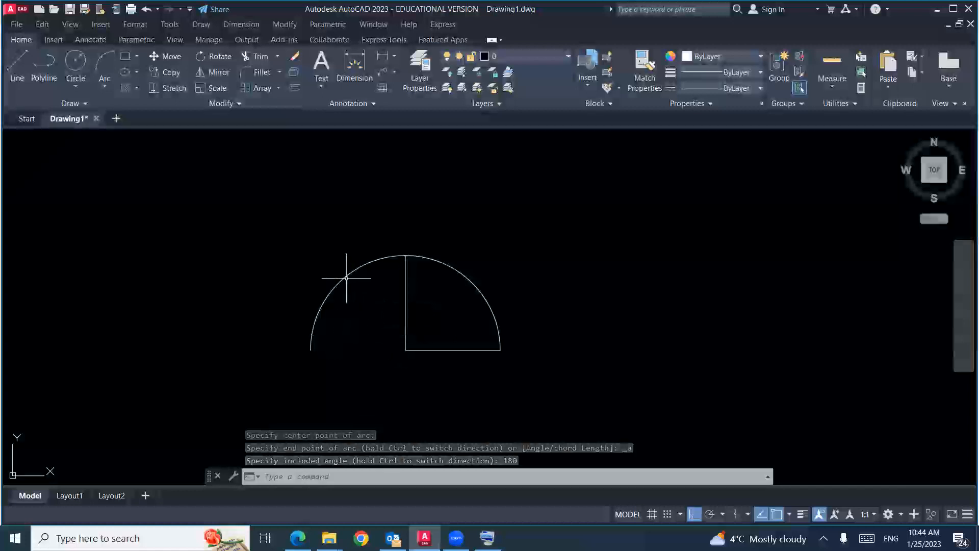
pyautogui.click(306, 320)
pyautogui.press('Delete')
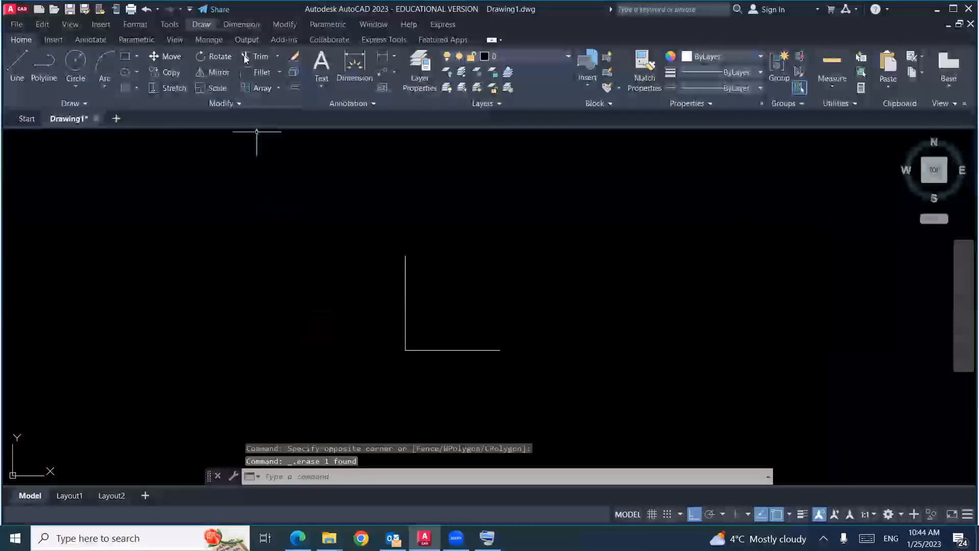
# Step: Draw a Start, Center, Angle arc from the horizontal line's right endpoint, centered on the corner, with an included angle of 270°
pyautogui.click(201, 24)
pyautogui.moveTo(234, 181)
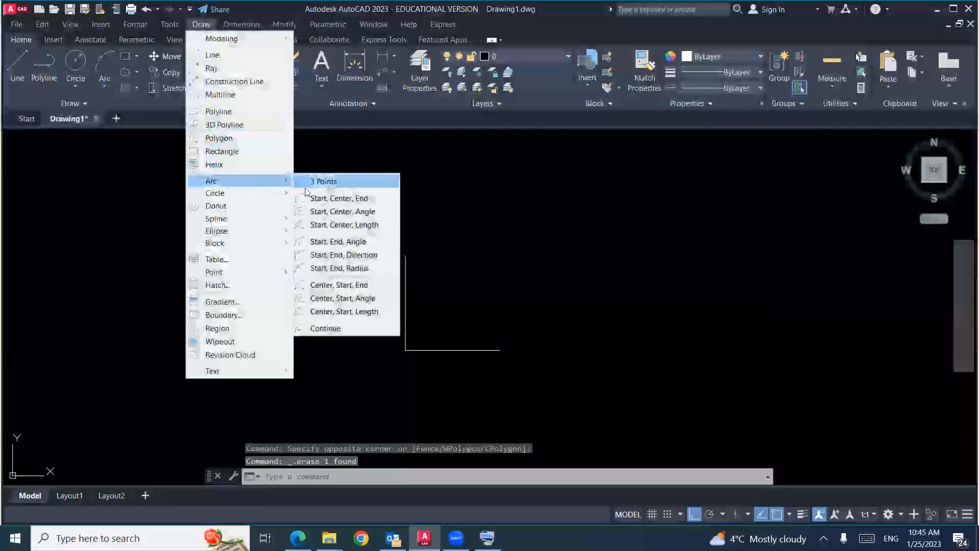
pyautogui.click(328, 215)
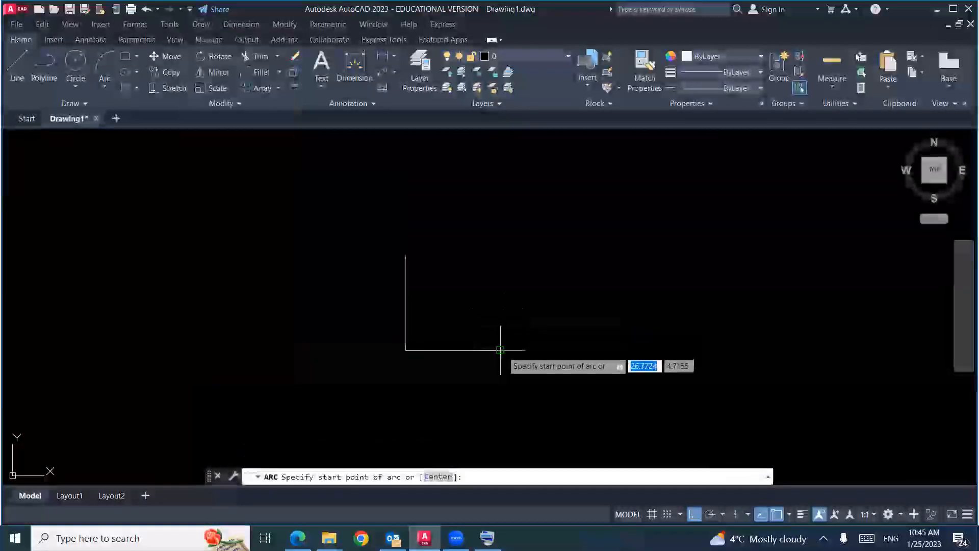
pyautogui.click(500, 349)
pyautogui.click(405, 350)
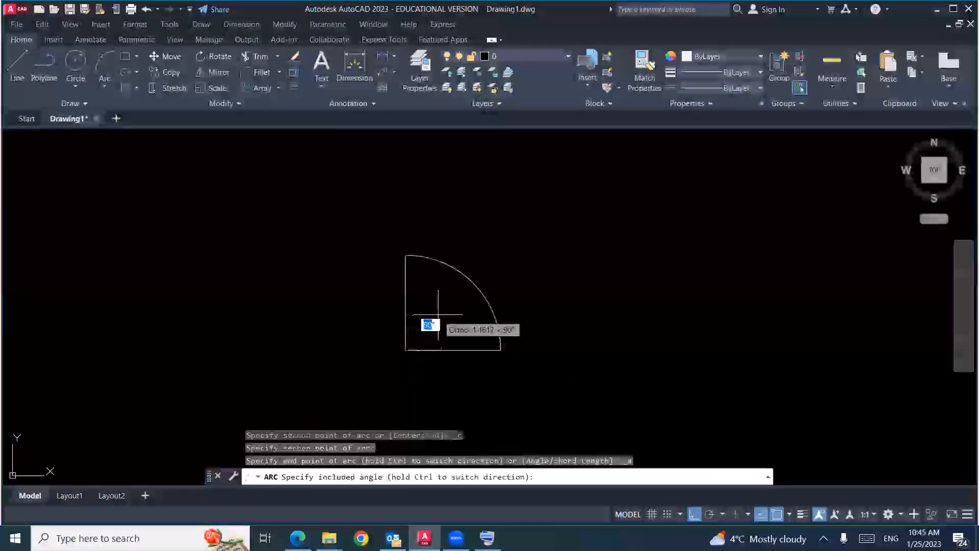
pyautogui.write('270')
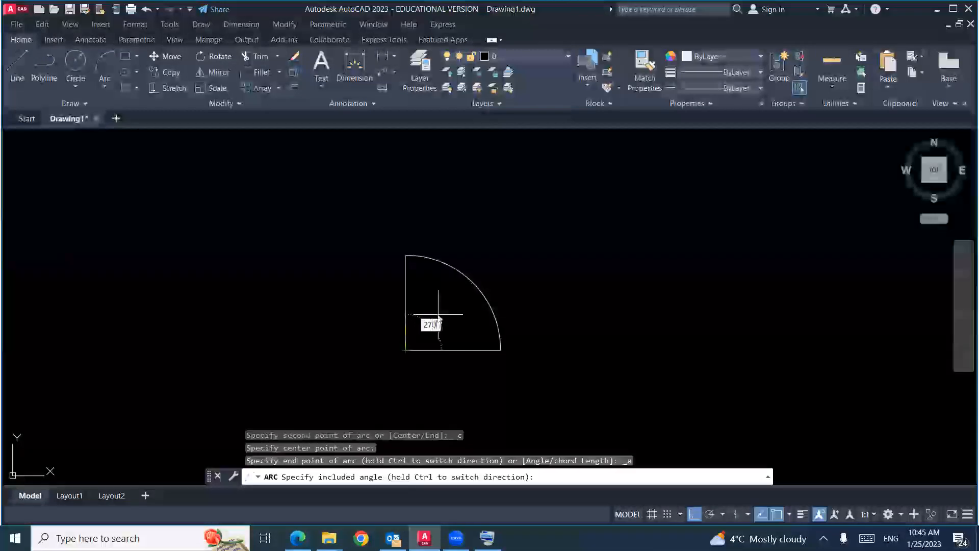
pyautogui.press('Return')
# Step: Select only the 270° arc and erase it
pyautogui.moveTo(416, 328)
pyautogui.mouseDown(button='middle')
pyautogui.moveTo(363, 255)
pyautogui.moveTo(352, 256)
pyautogui.mouseUp(button='middle')
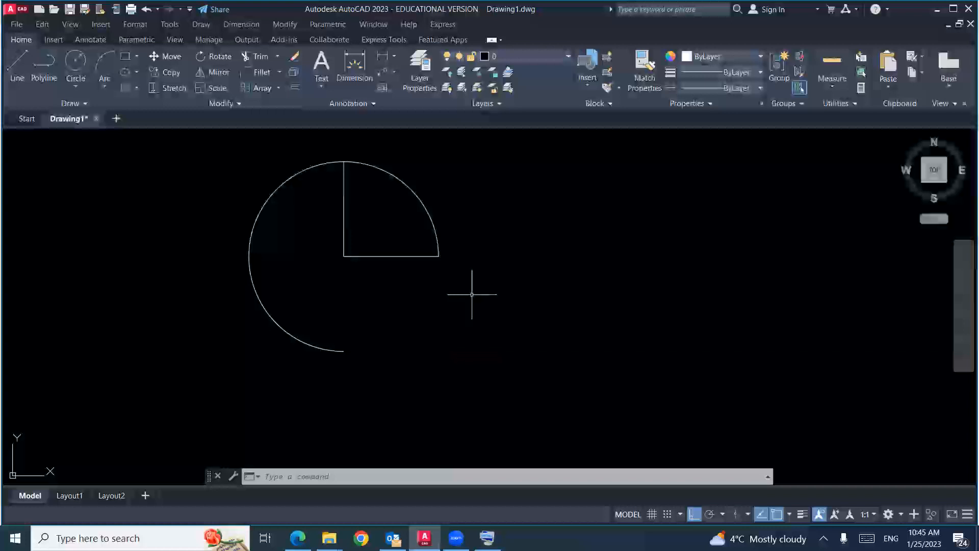
pyautogui.click(429, 280)
pyautogui.click(221, 345)
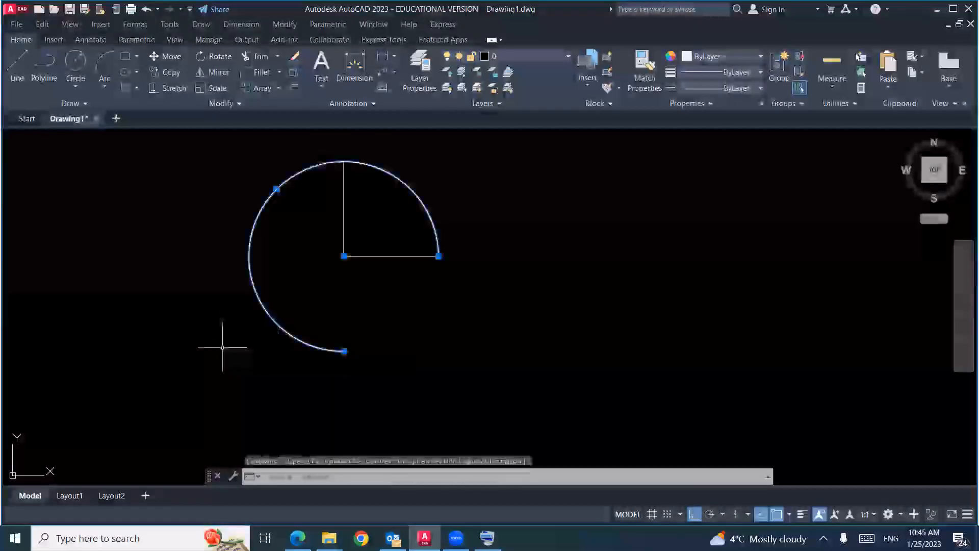
pyautogui.press('Delete')
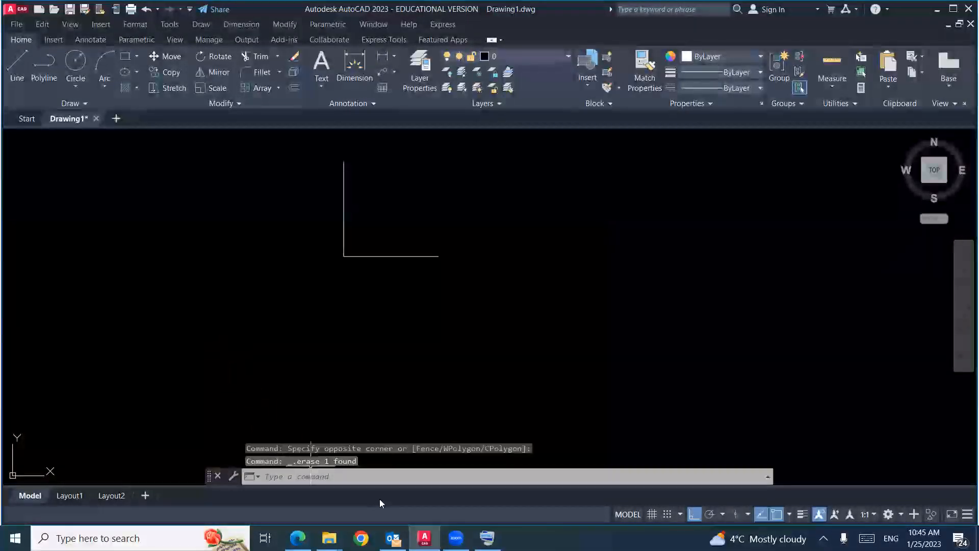
# Step: Switch to the lecture notes PDF in Edge and circle the "3- Arc" heading on page 11 with the pen
pyautogui.click(300, 538)
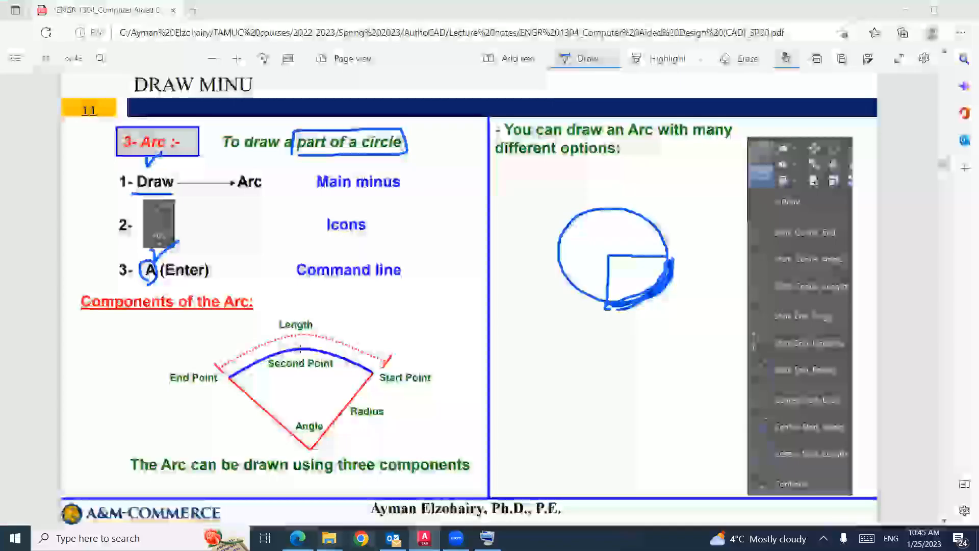
pyautogui.moveTo(137, 133); pyautogui.dragTo(139, 161)
pyautogui.moveTo(153, 120); pyautogui.dragTo(154, 156)
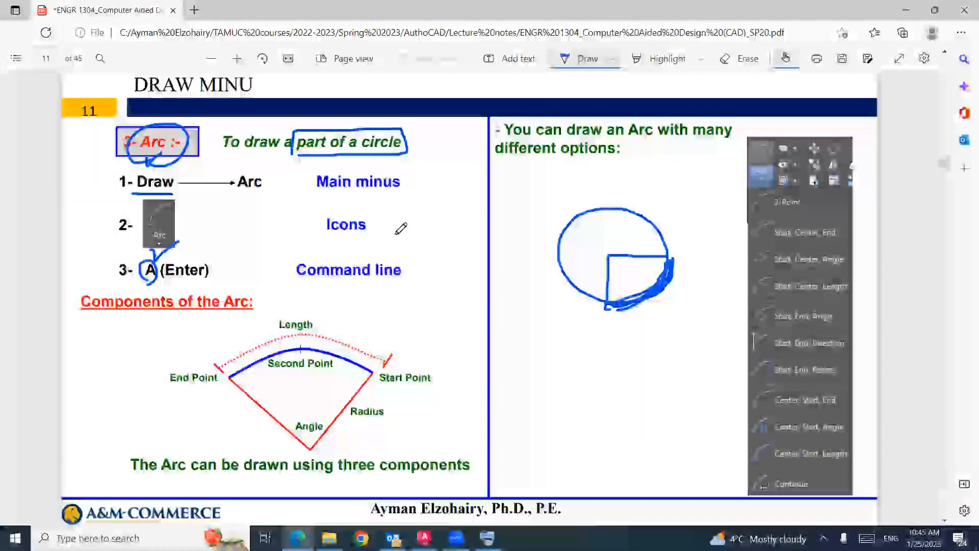
# Step: Go to page 12 of the notes and draw a check mark beneath the "4- Rectangle" heading
pyautogui.scroll(-2, 400, 228)
pyautogui.scroll(-8, 401, 228)
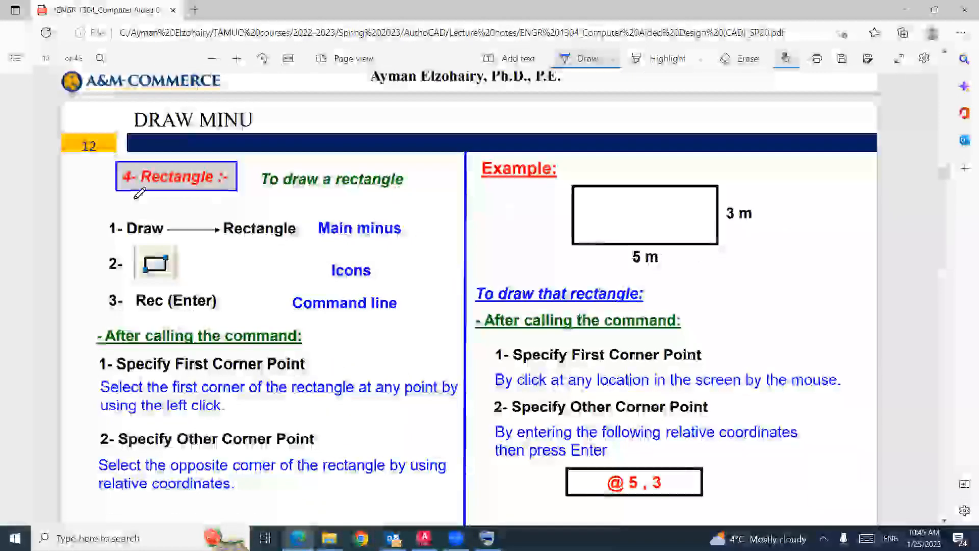
pyautogui.moveTo(181, 202); pyautogui.dragTo(236, 180)
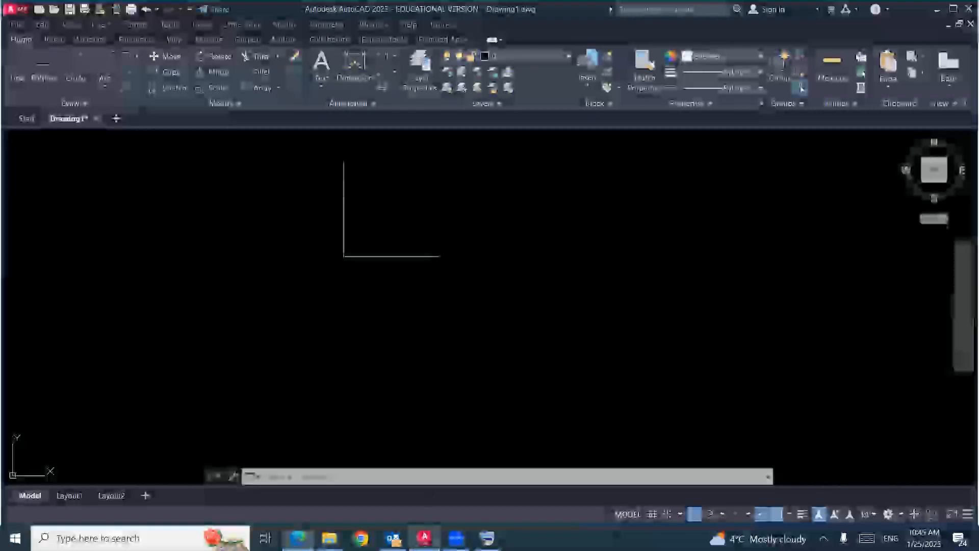
# Step: Switch back to AutoCAD and erase the two perpendicular lines
pyautogui.hotkey('alt', 'Tab')
pyautogui.click(306, 280)
pyautogui.press('Delete')
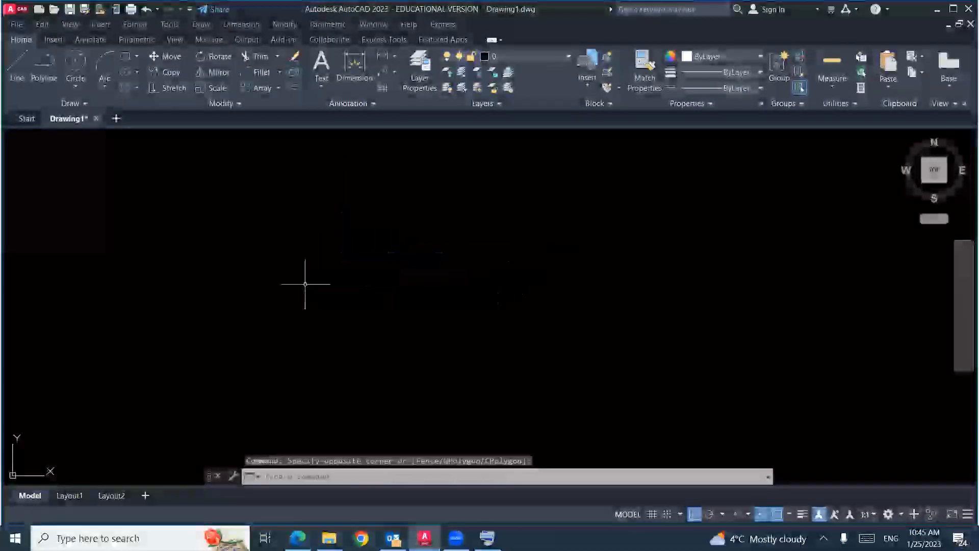
# Step: Draw three connected Ortho lines for a rectangle: 4 units right, 3 units up and 4 units left
pyautogui.click(15, 78)
pyautogui.click(286, 372)
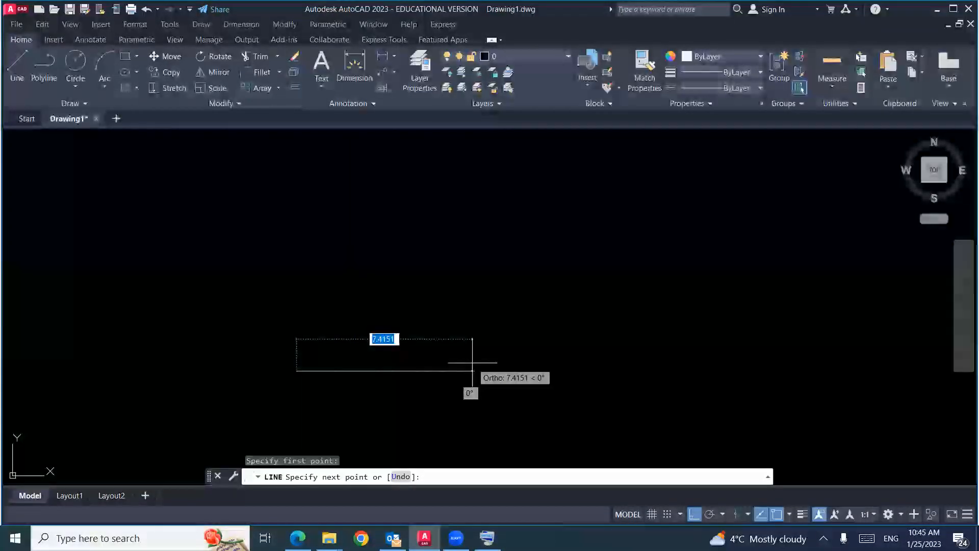
pyautogui.write('4')
pyautogui.press('Return')
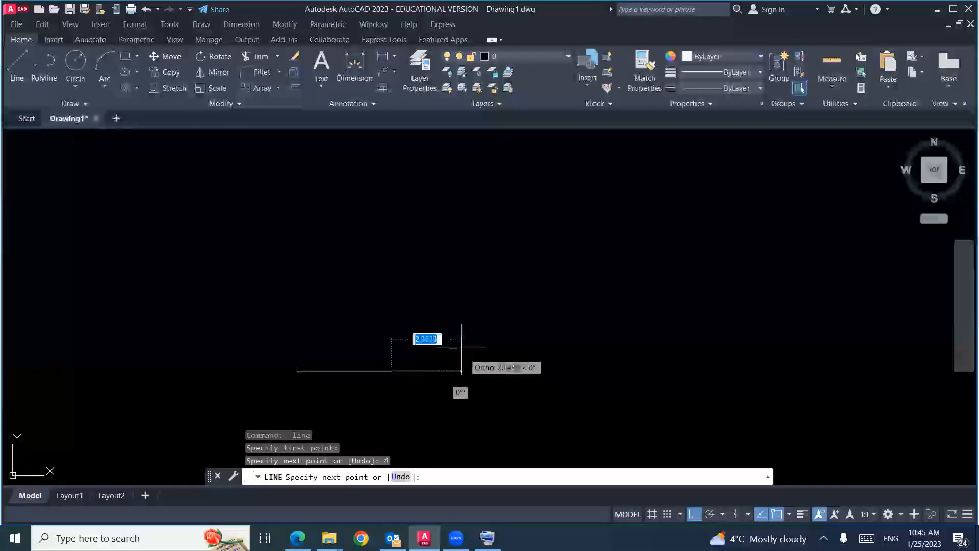
pyautogui.write('3')
pyautogui.press('Return')
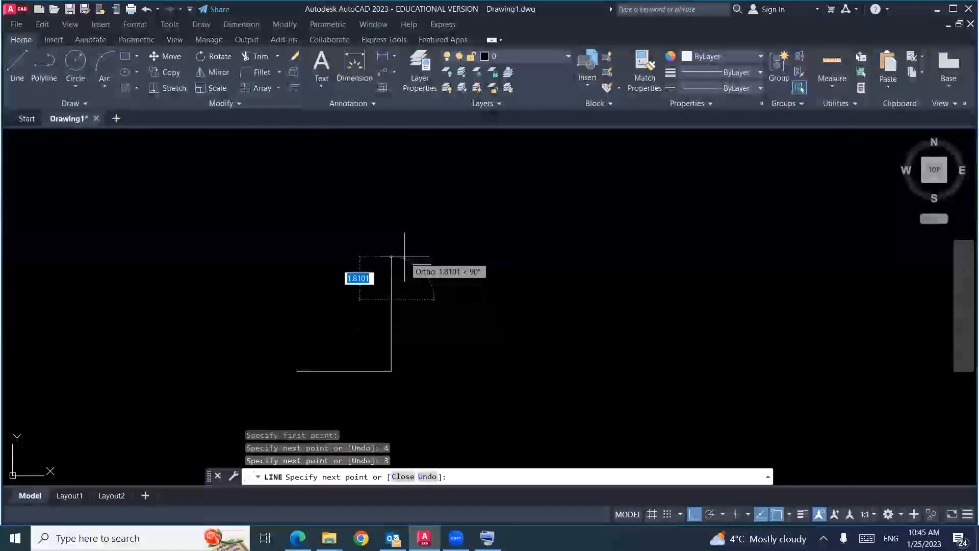
pyautogui.write('4')
pyautogui.press('Return')
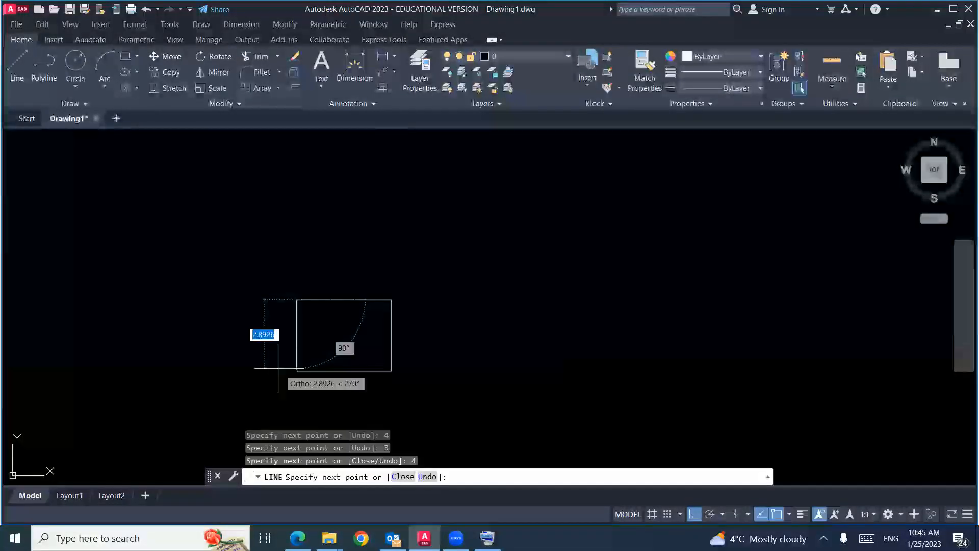
# Step: Add a 5-unit segment downward from the upper-left corner, end the Line command and erase that segment
pyautogui.press('Return')
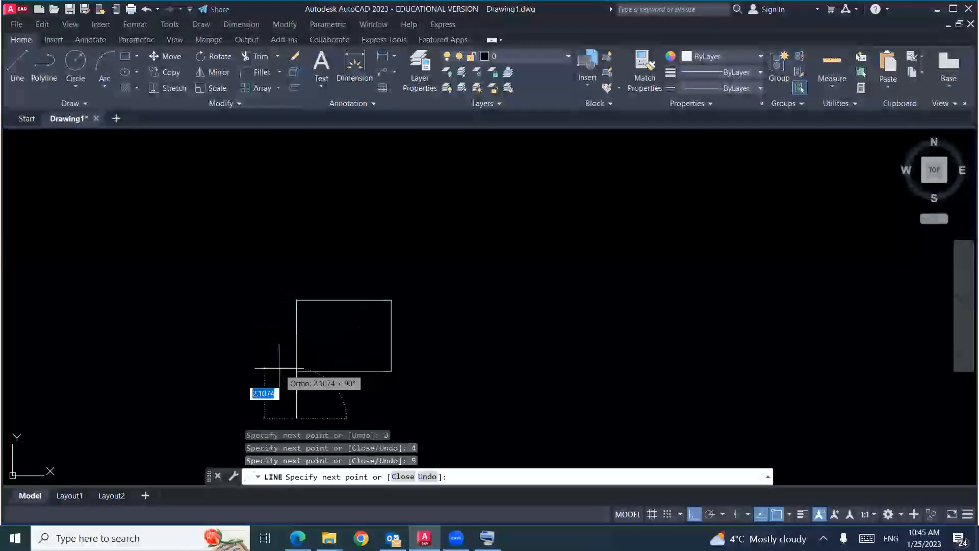
pyautogui.press('Escape')
pyautogui.click(296, 349)
pyautogui.click(293, 346)
pyautogui.press('Delete')
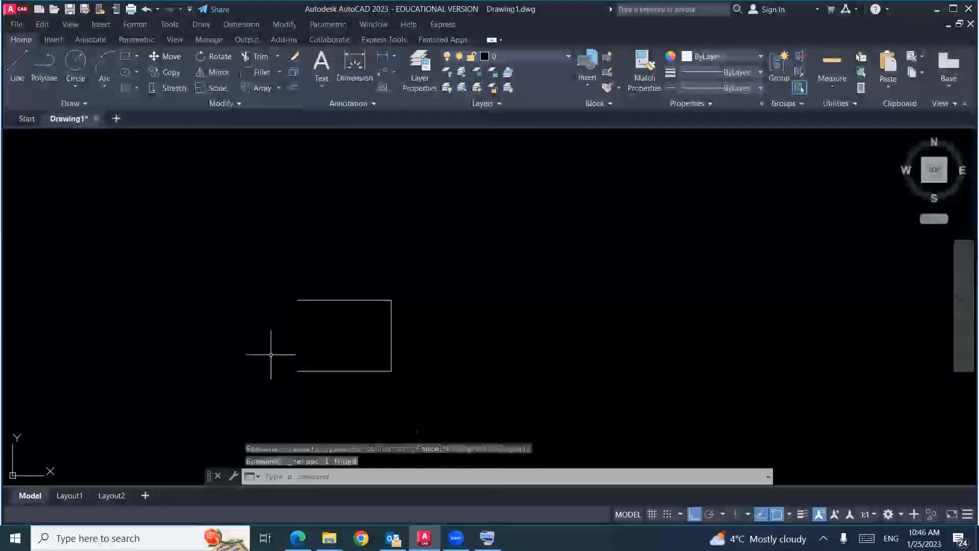
# Step: Close the rectangle with a line from the upper-left endpoint to the lower-left endpoint
pyautogui.write('l')
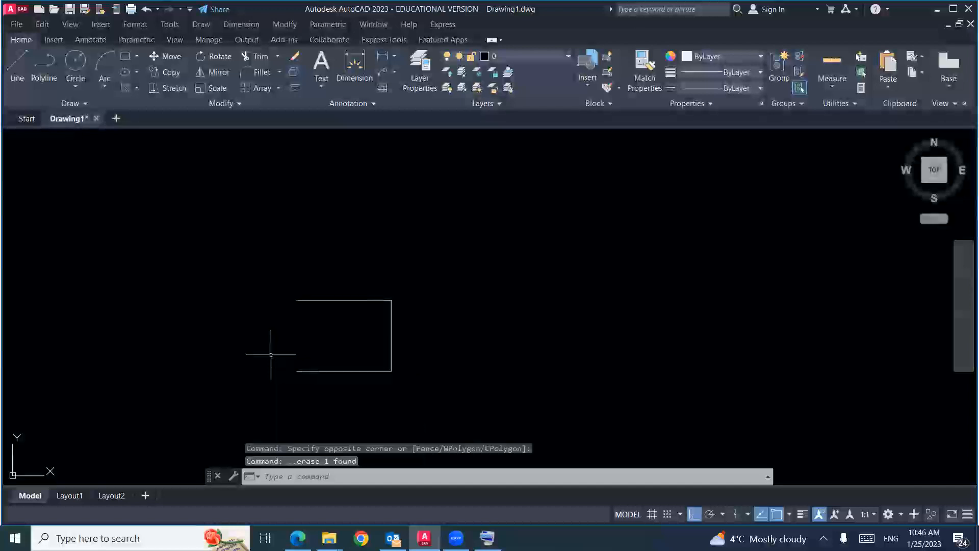
pyautogui.press('Return')
pyautogui.click(296, 301)
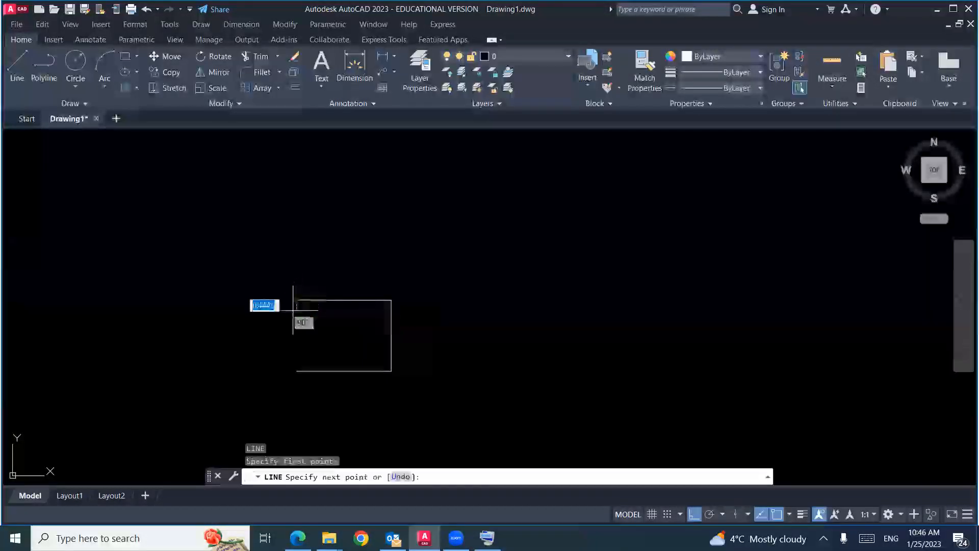
pyautogui.click(296, 371)
pyautogui.press('Escape')
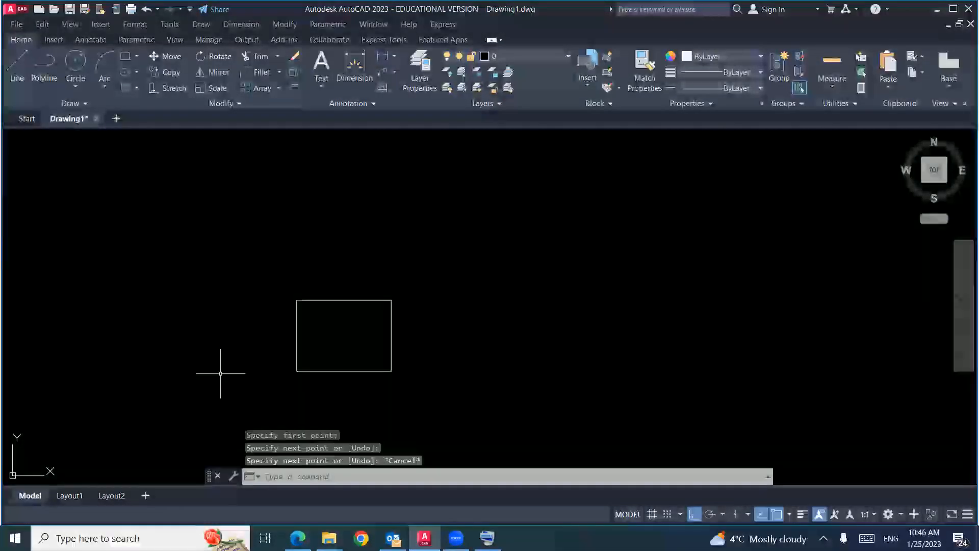
pyautogui.moveTo(345, 352); pyautogui.dragTo(201, 280, button='middle')
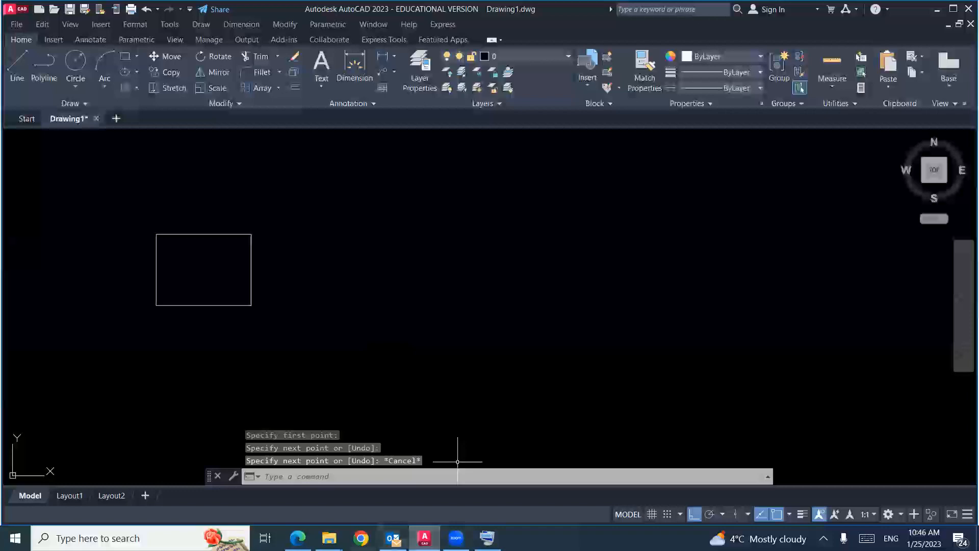
# Step: Switch to the PDF in Edge and, with the pen, underline "Draw" and "Rectangle" and check the Rectangle heading, icon and "Rec" command
pyautogui.click(298, 538)
pyautogui.moveTo(153, 196); pyautogui.dragTo(179, 185)
pyautogui.moveTo(135, 237); pyautogui.dragTo(156, 238)
pyautogui.moveTo(232, 238); pyautogui.dragTo(253, 238)
pyautogui.moveTo(181, 267); pyautogui.dragTo(194, 262)
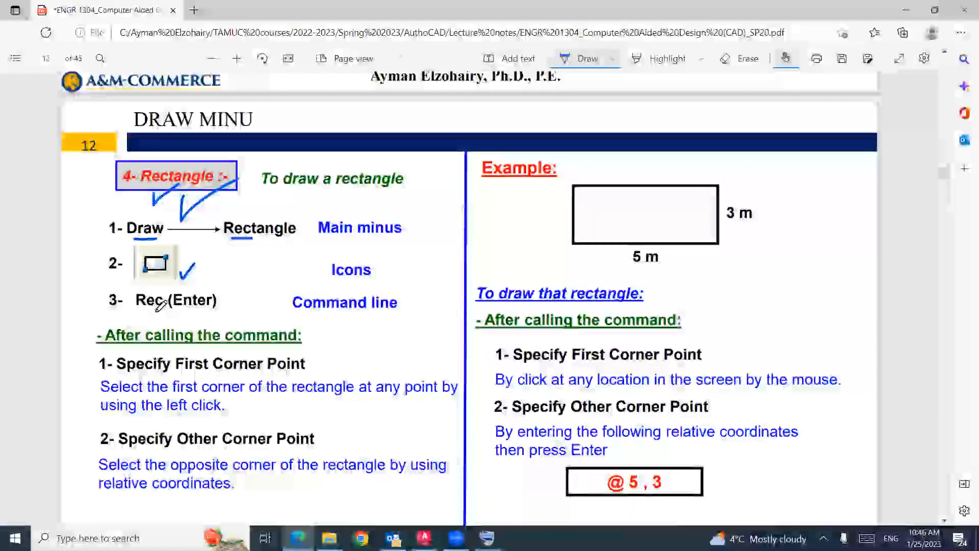
pyautogui.moveTo(152, 315)
pyautogui.mouseDown()
pyautogui.moveTo(157, 323)
pyautogui.moveTo(168, 309)
pyautogui.mouseUp()
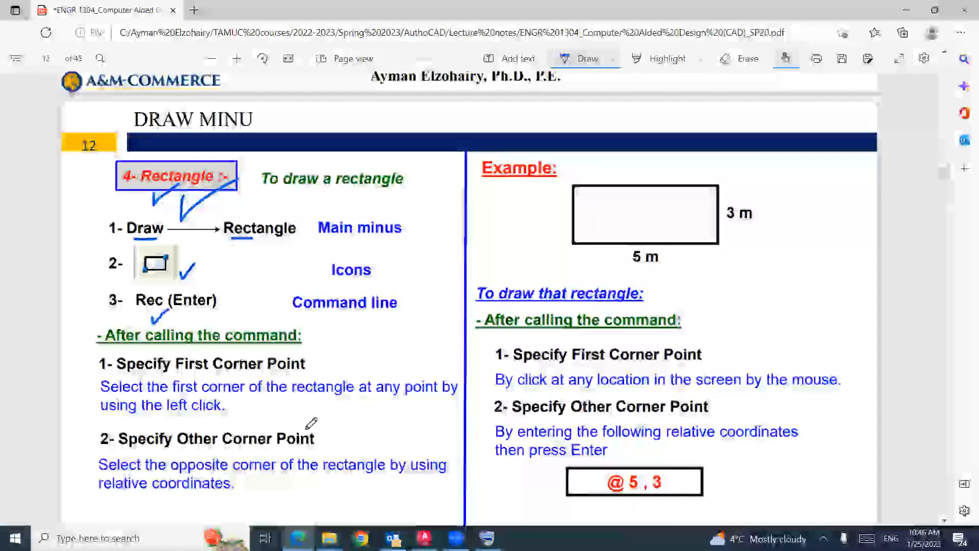
# Step: Switch to AutoCAD and start the Rectangle command with the REC alias
pyautogui.hotkey('alt', 'Tab')
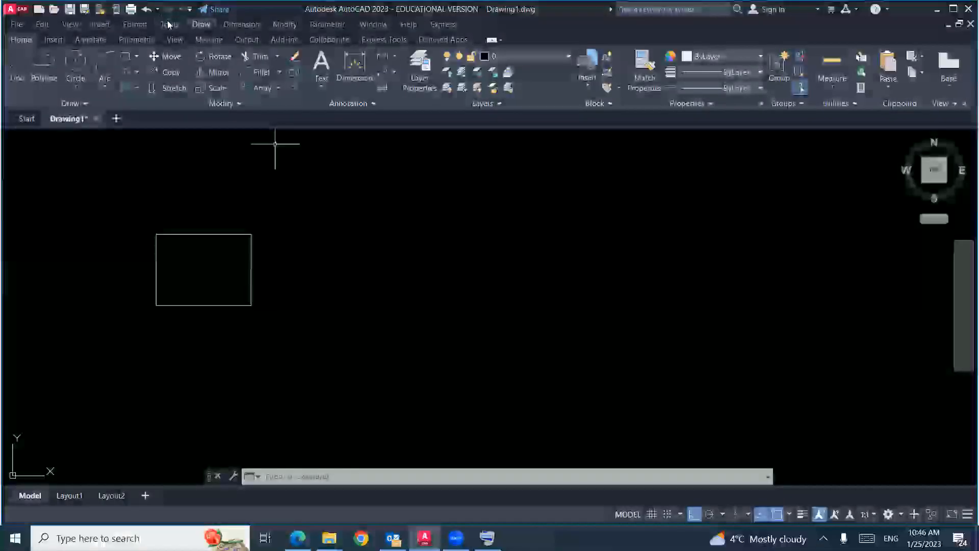
pyautogui.click(200, 24)
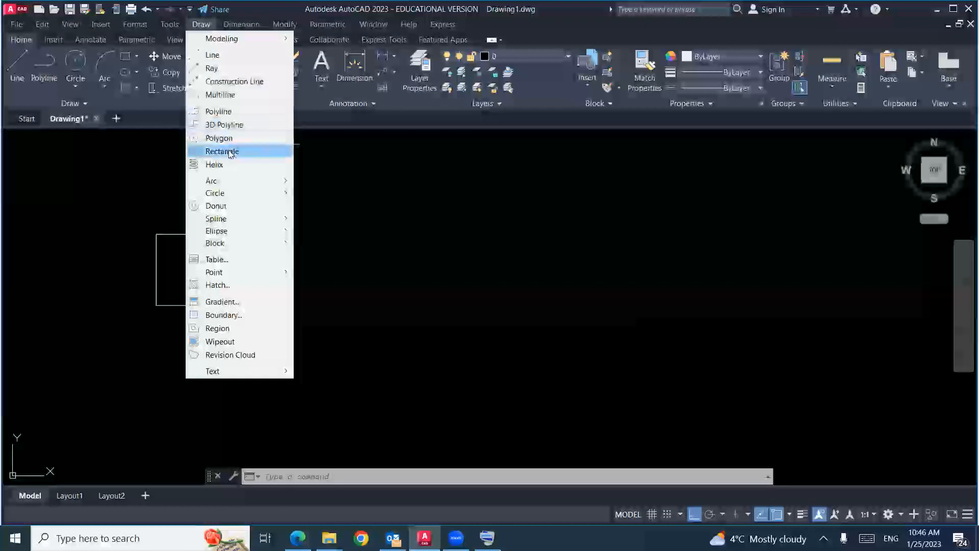
pyautogui.click(125, 192)
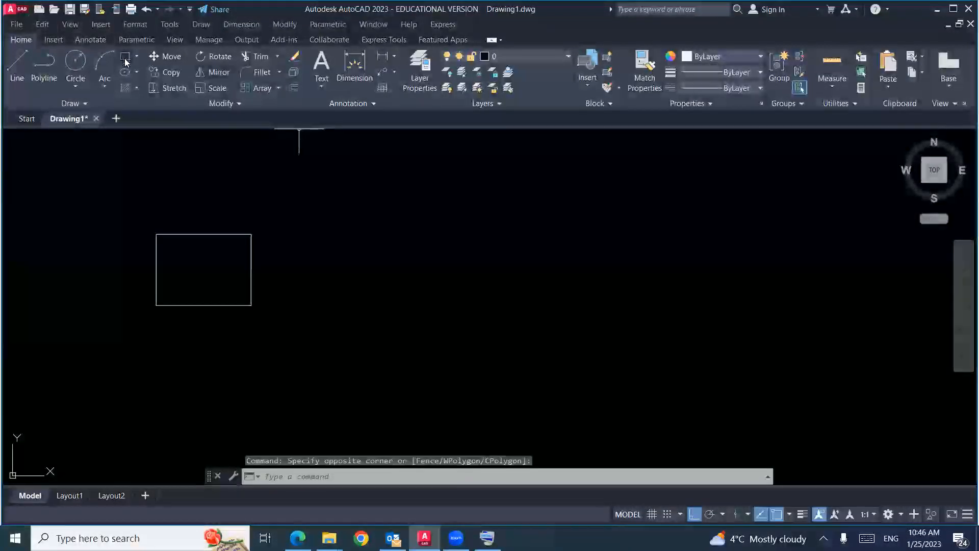
pyautogui.write('R')
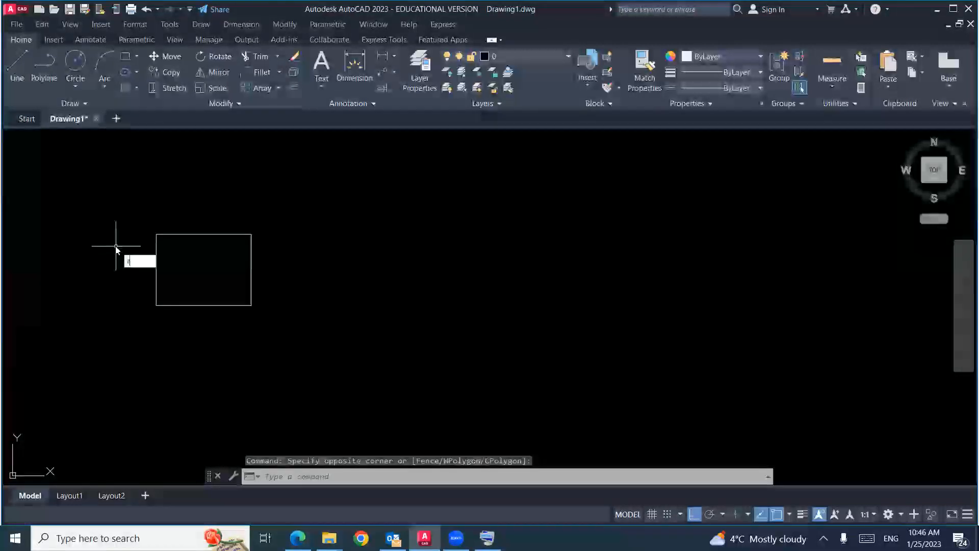
pyautogui.write('EC')
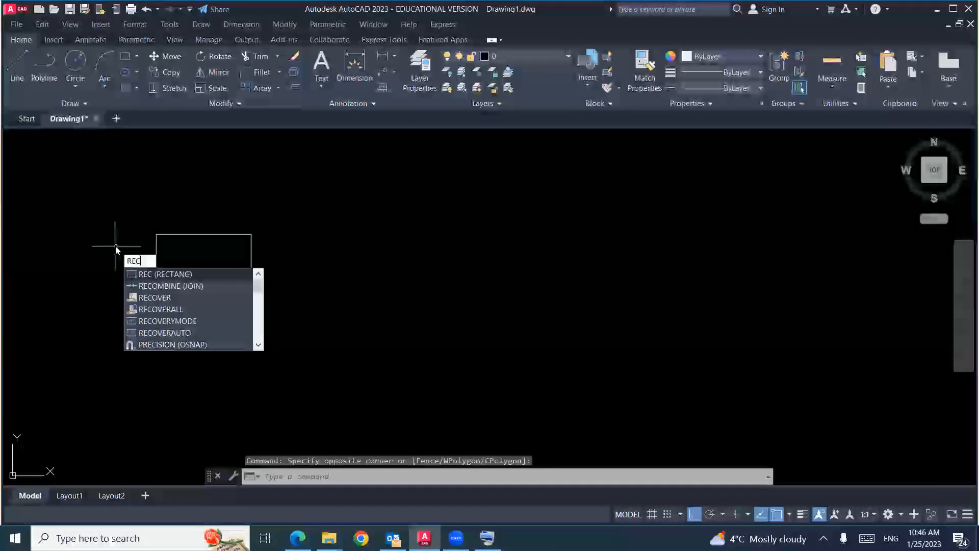
pyautogui.press('Return')
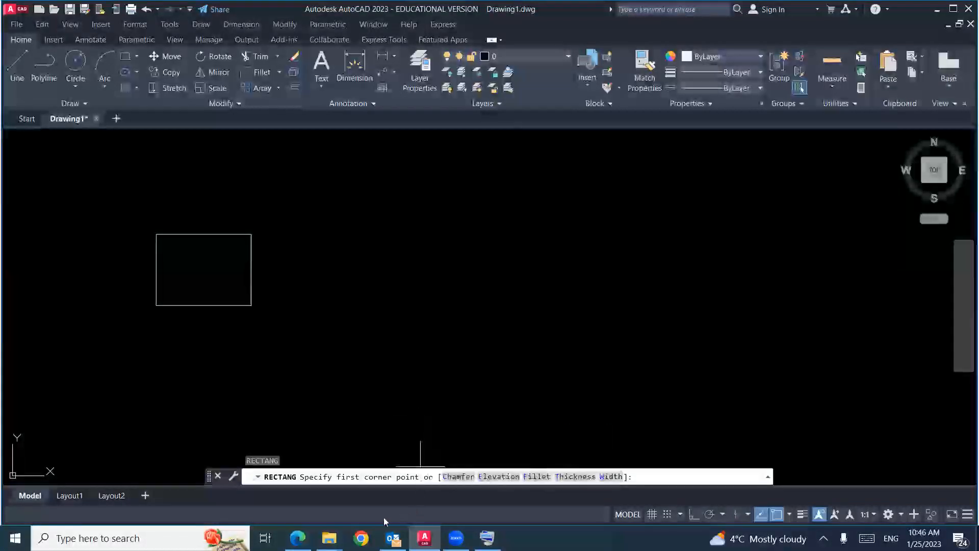
# Step: In the PDF in Edge, circle the two opposite corner points of the Rectangle icon with the pen, and return to AutoCAD
pyautogui.click(297, 538)
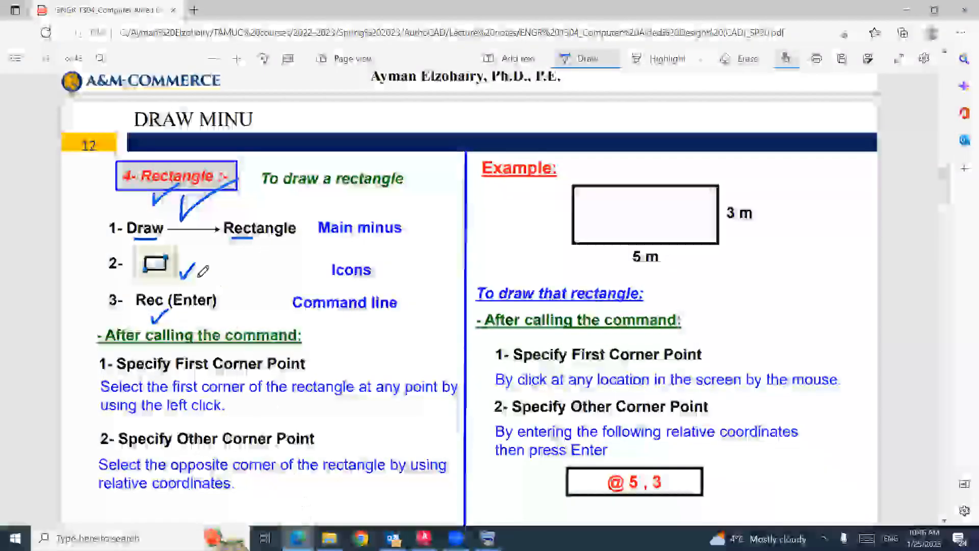
pyautogui.moveTo(152, 262); pyautogui.dragTo(172, 262)
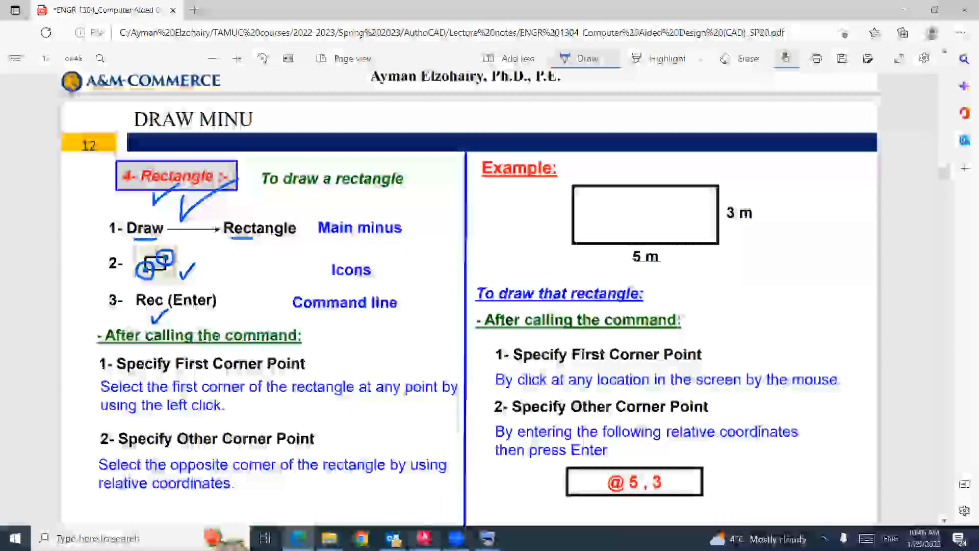
pyautogui.click(424, 537)
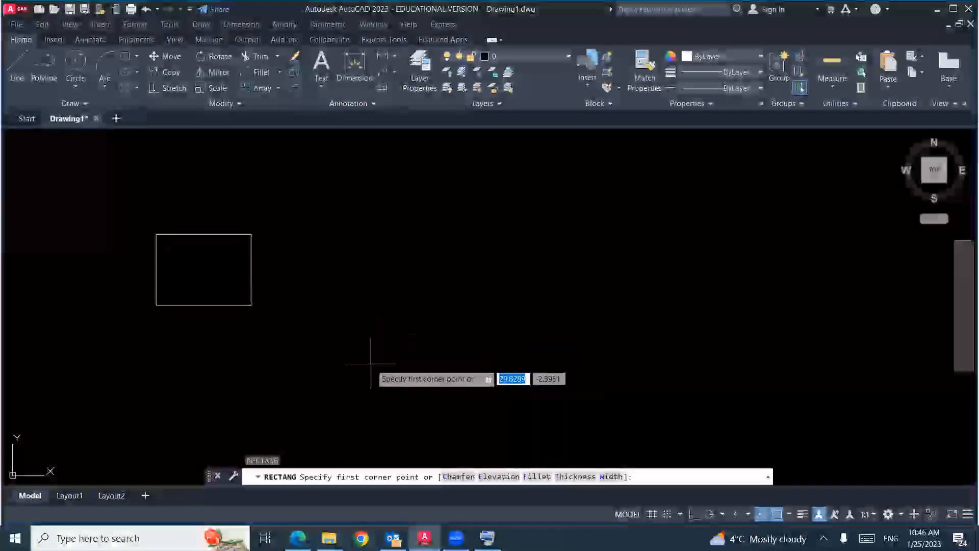
# Step: Draw a rectangle between two freely picked corners beside the existing 4 by 3 rectangle, and erase it
pyautogui.click(371, 364)
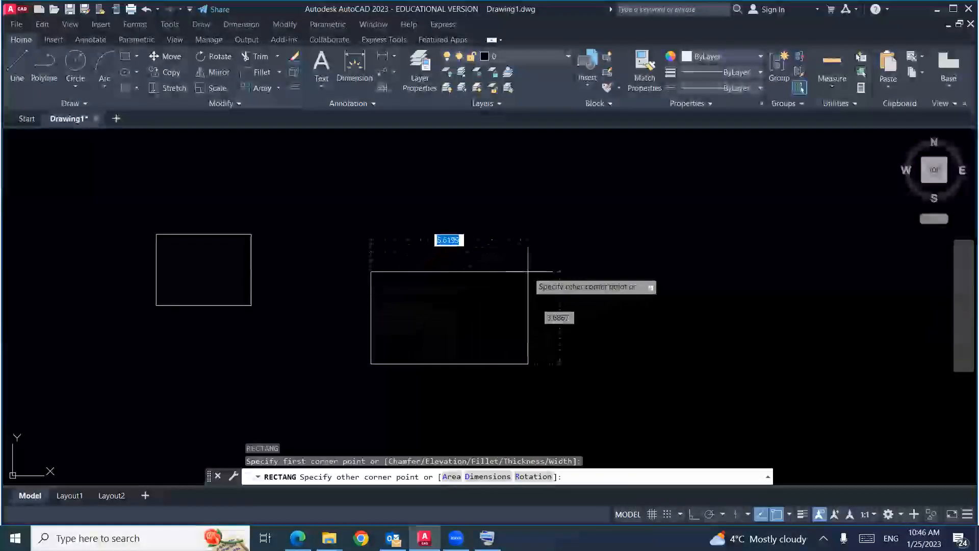
pyautogui.click(582, 242)
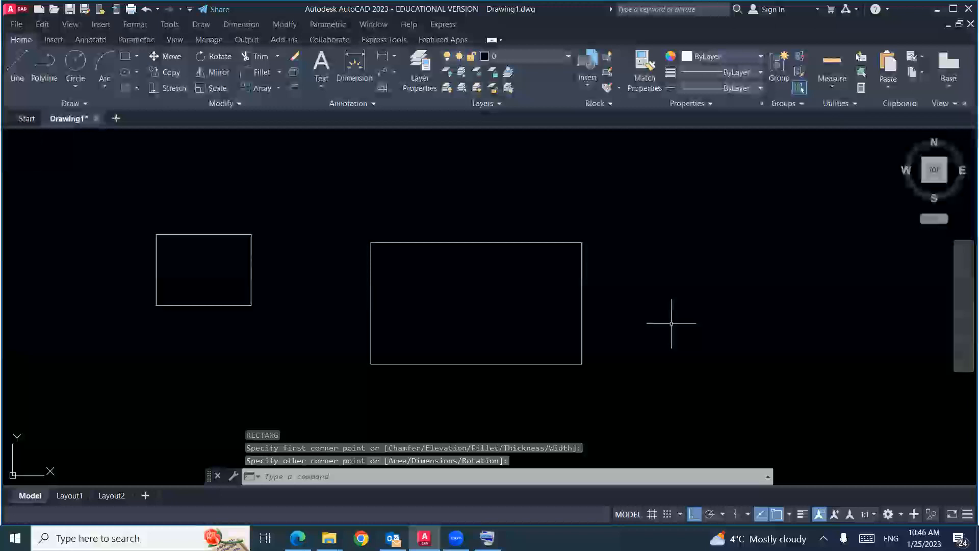
pyautogui.click(564, 218)
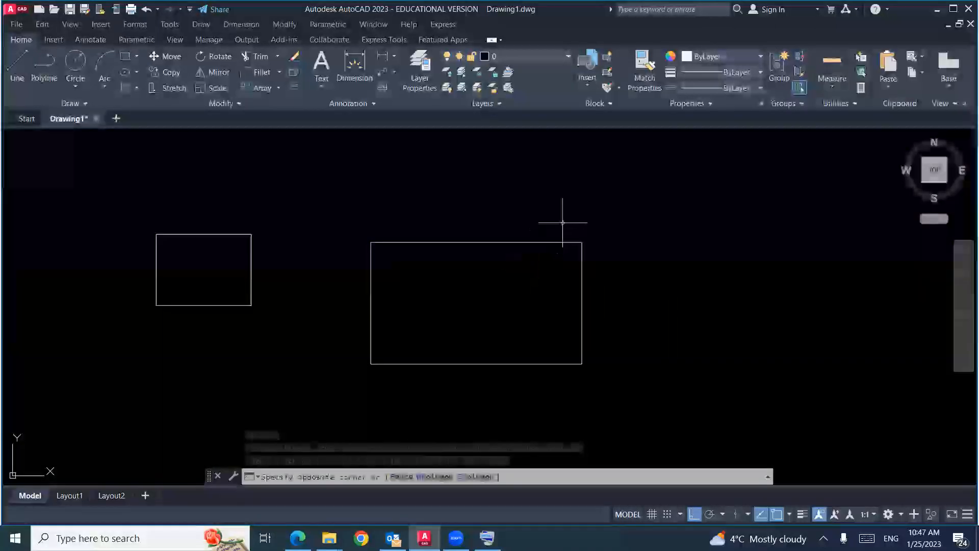
pyautogui.click(516, 289)
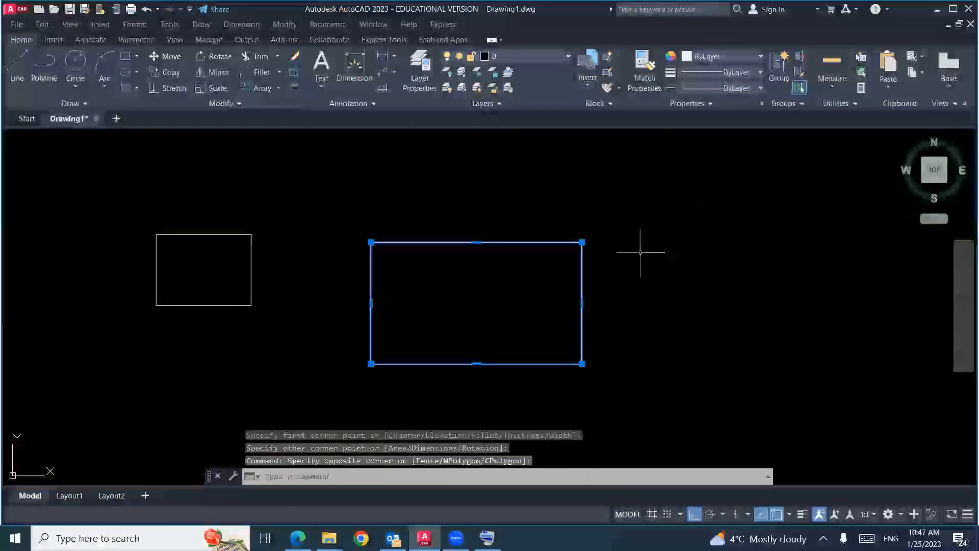
pyautogui.press('Delete')
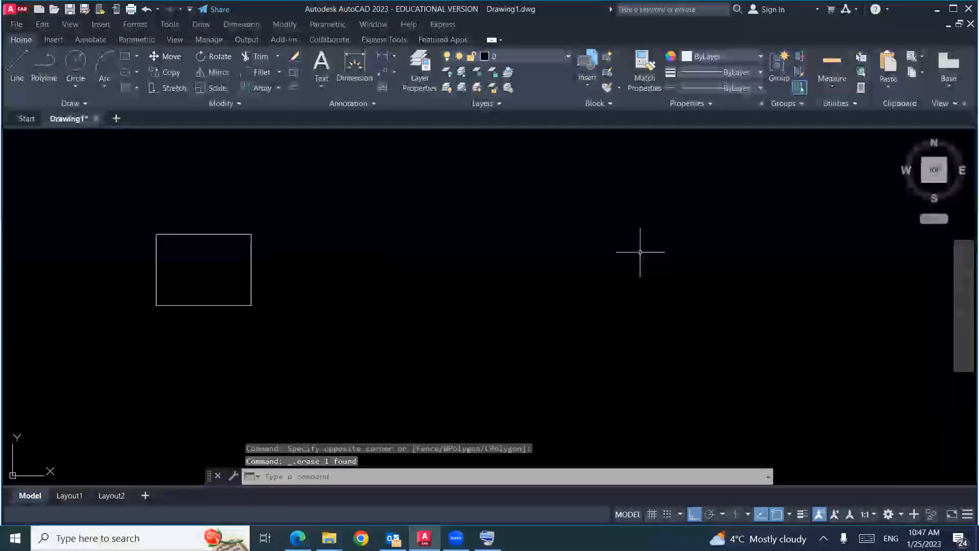
# Step: Draw a 4 by 3 rectangle with the Rectangle command from a freely picked lower-left corner beside the line-built one
pyautogui.click(125, 56)
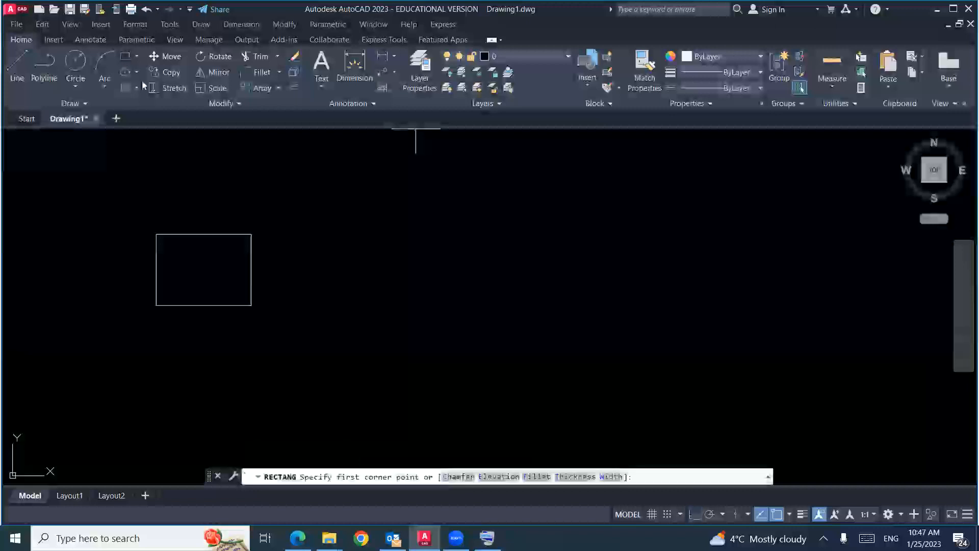
pyautogui.click(390, 362)
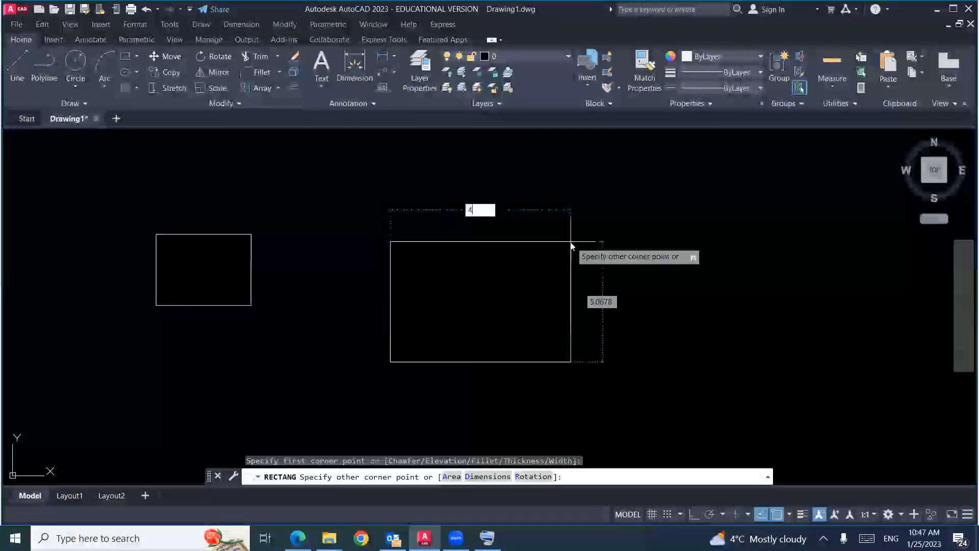
pyautogui.press('Tab')
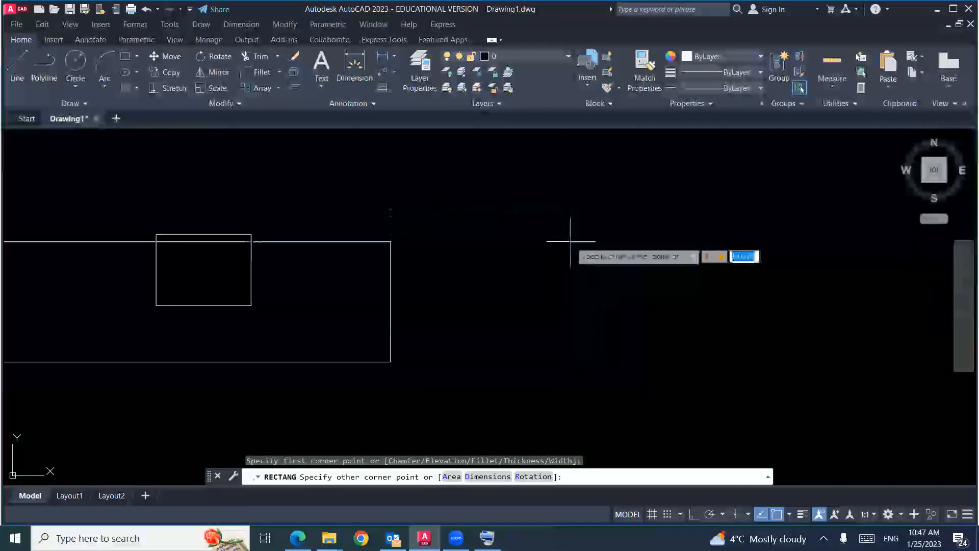
pyautogui.write('3')
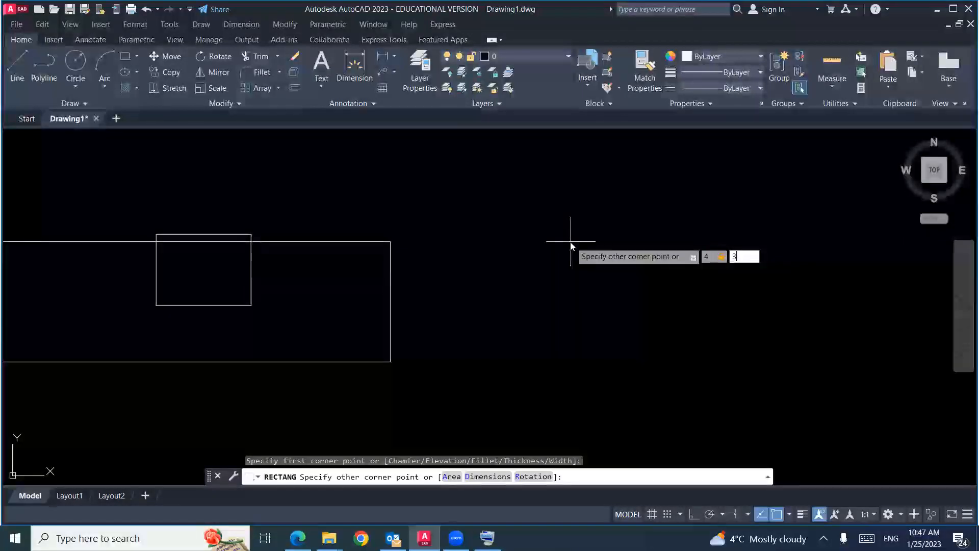
pyautogui.press('Return')
pyautogui.press('F8')
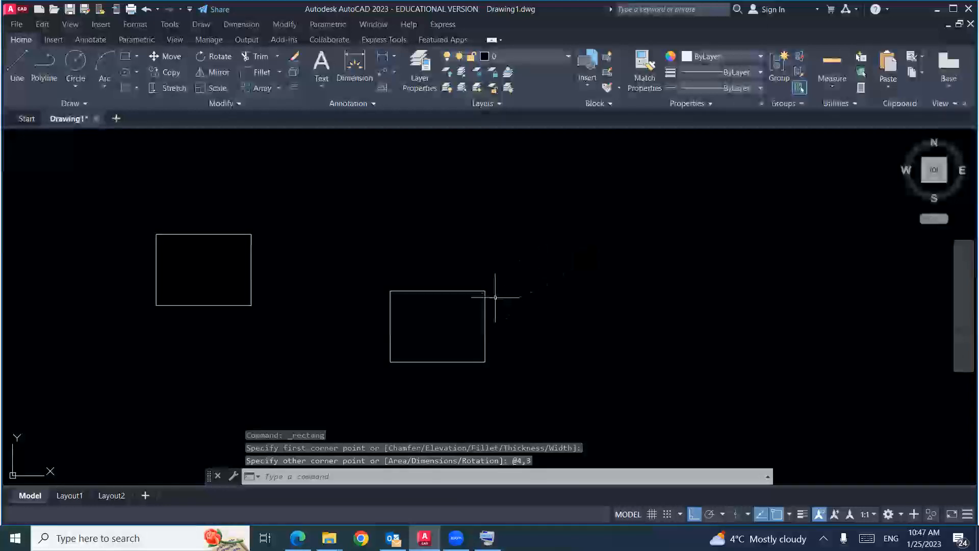
# Step: Point out the opposite corners of the new 4 by 3 rectangle by selecting it, and erase it
pyautogui.click(494, 279)
pyautogui.click(476, 300)
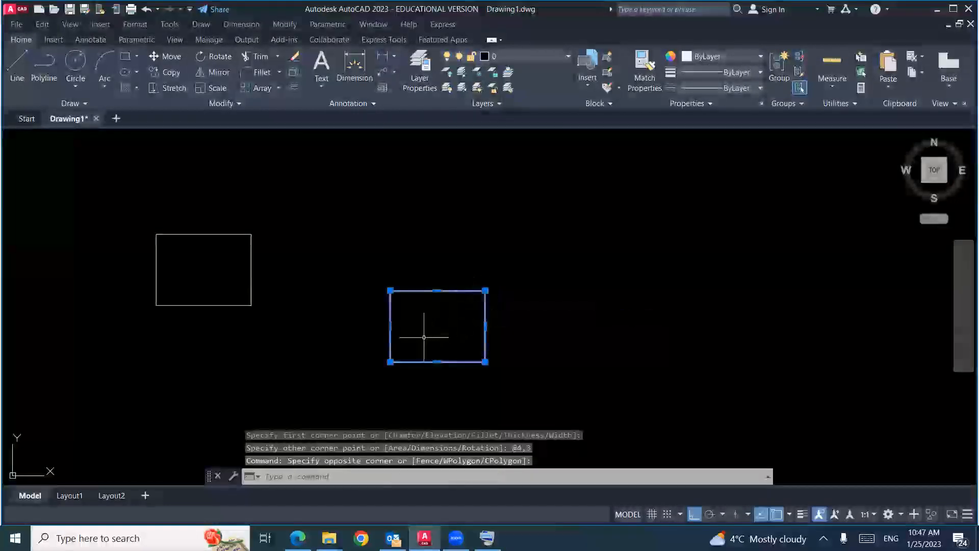
pyautogui.click(407, 349)
pyautogui.click(388, 367)
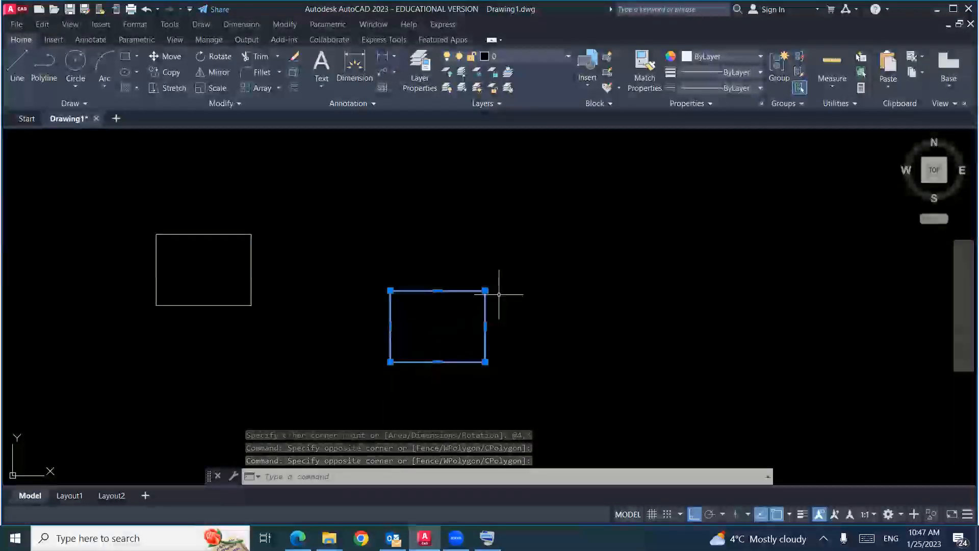
pyautogui.moveTo(390, 362)
pyautogui.click(424, 335)
pyautogui.click(403, 352)
pyautogui.click(471, 303)
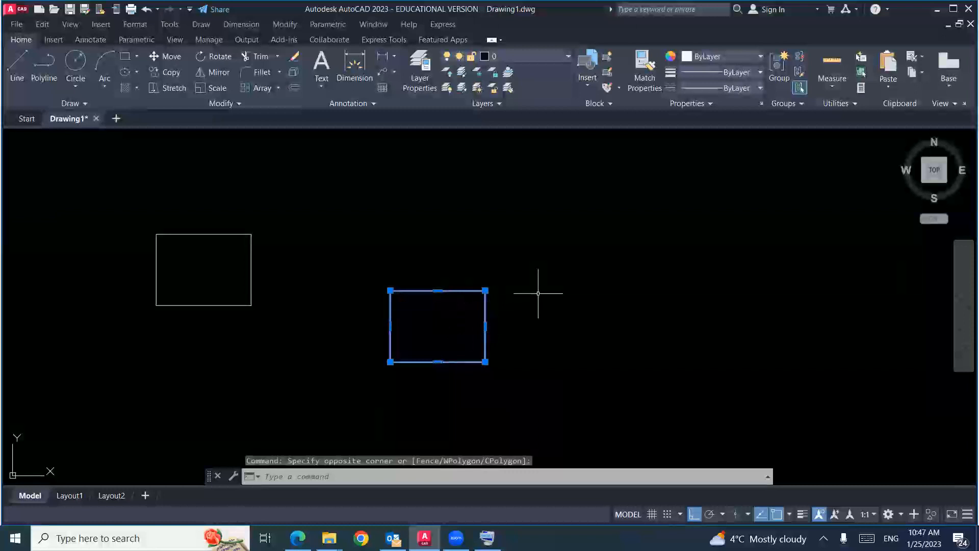
pyautogui.press('Delete')
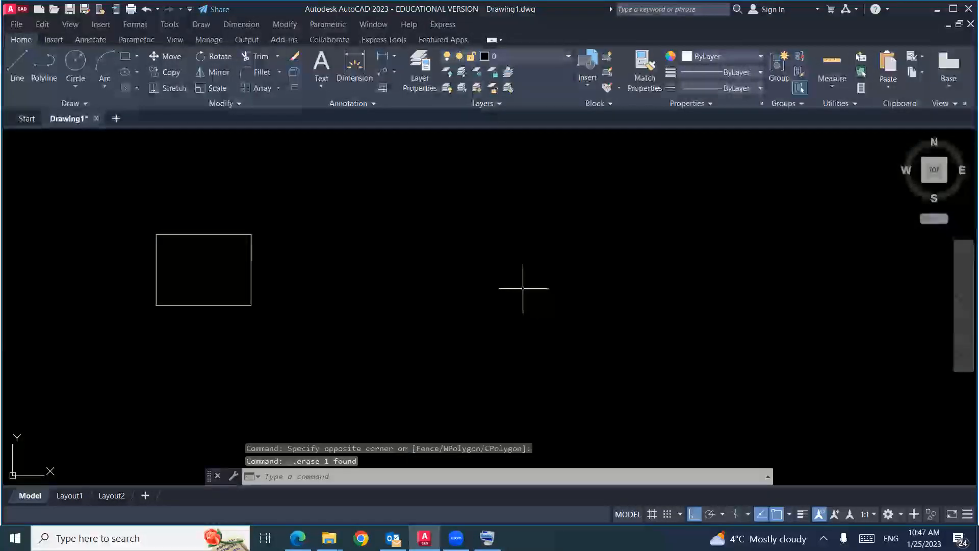
# Step: Draw a 5 by 3 rectangle with the Rectangle command from a freely picked lower-left corner beside the line-built one
pyautogui.click(124, 59)
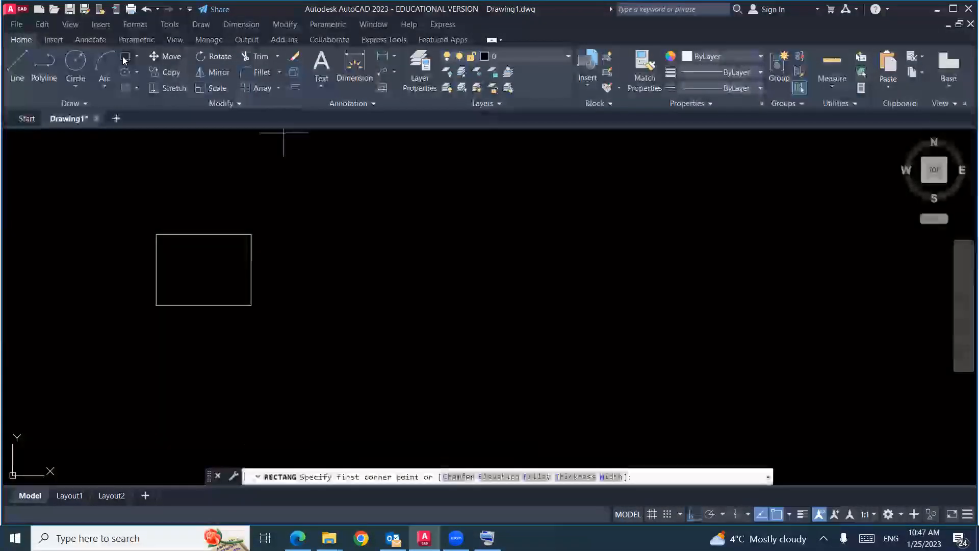
pyautogui.click(361, 297)
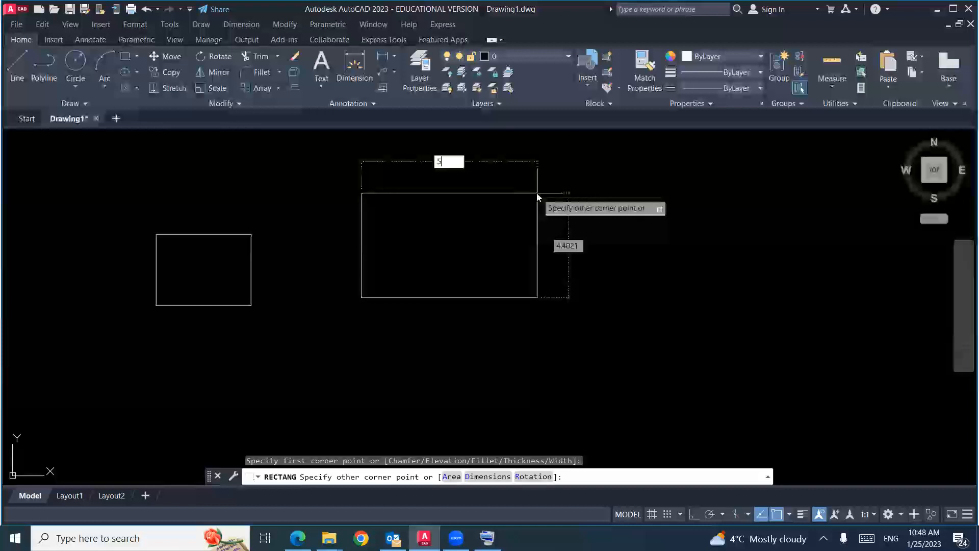
pyautogui.press('Tab')
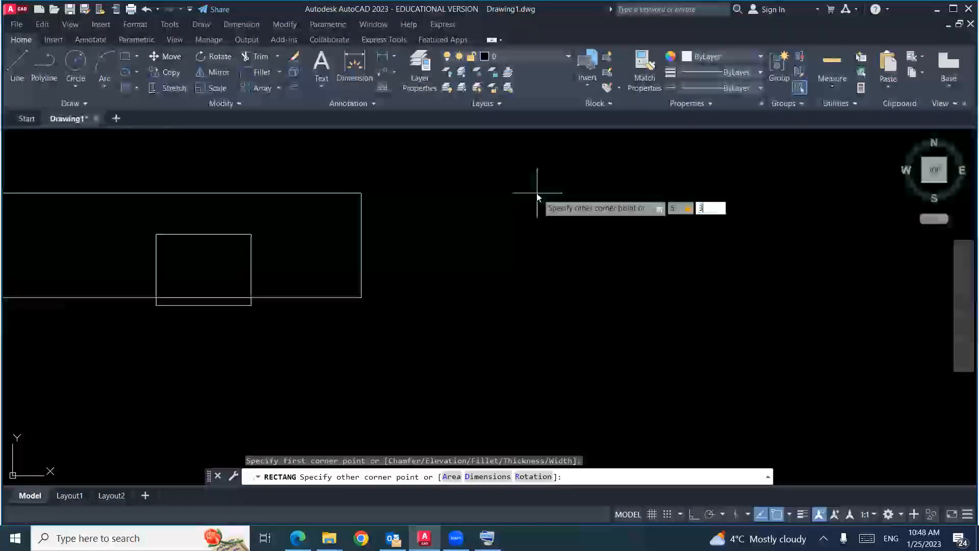
pyautogui.press('Return')
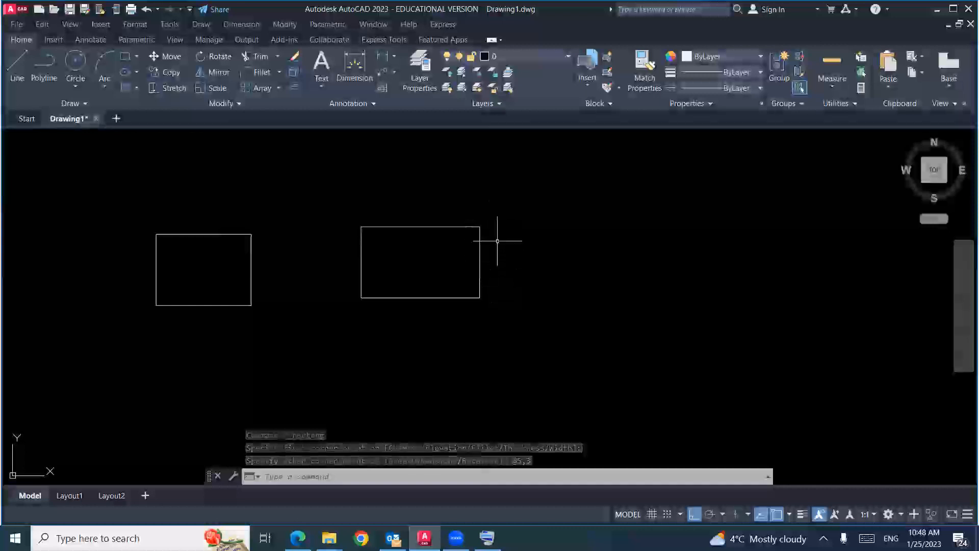
# Step: Bring up the On-Screen Keyboard and minimize it again
pyautogui.click(509, 448)
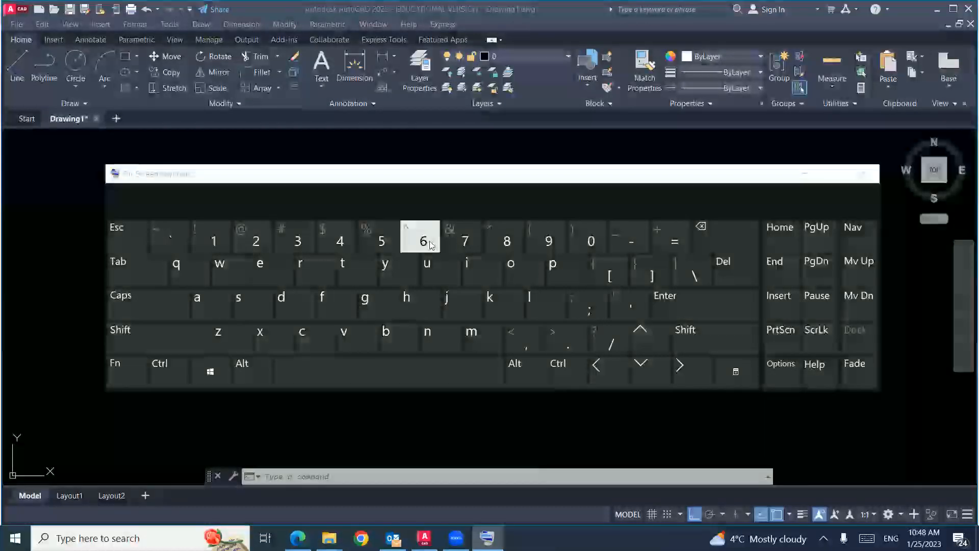
pyautogui.click(800, 174)
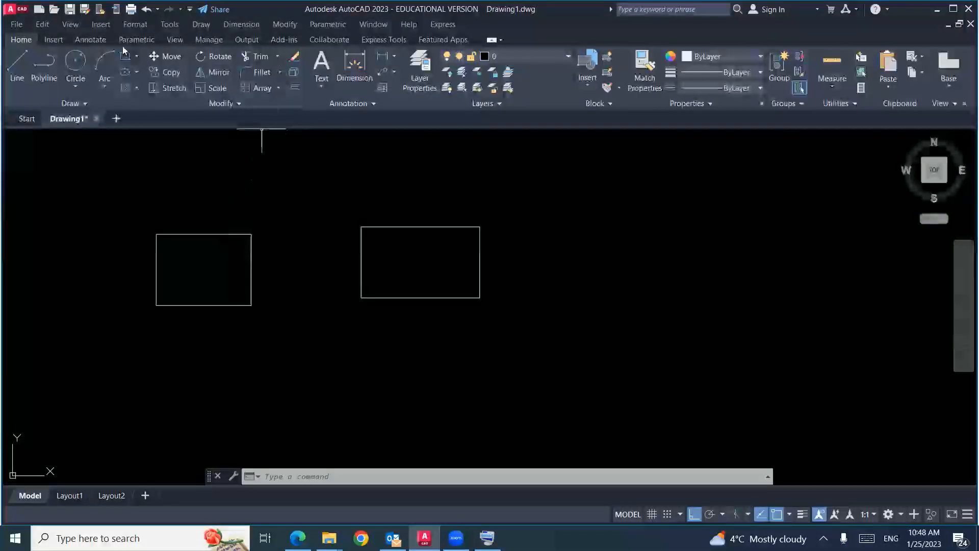
# Step: Draw a third rectangle beside the 5 by 3 one from Ortho lines: 5 units right, 3 up, 5 left and 3 down
pyautogui.click(16, 64)
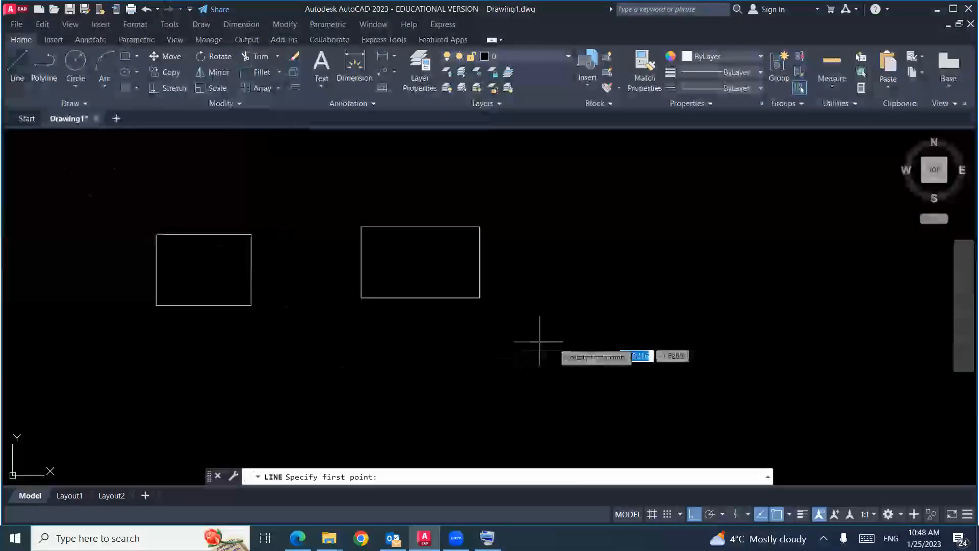
pyautogui.click(596, 300)
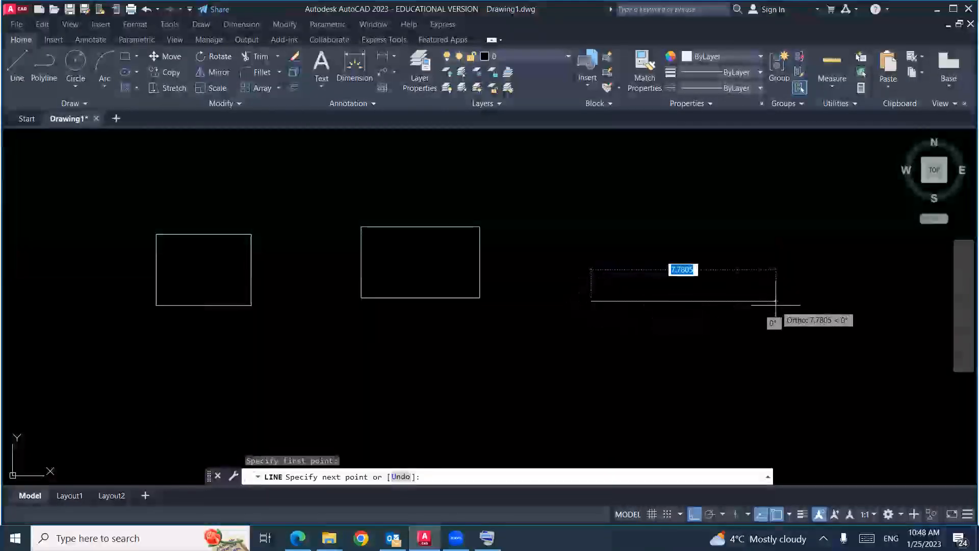
pyautogui.write('5')
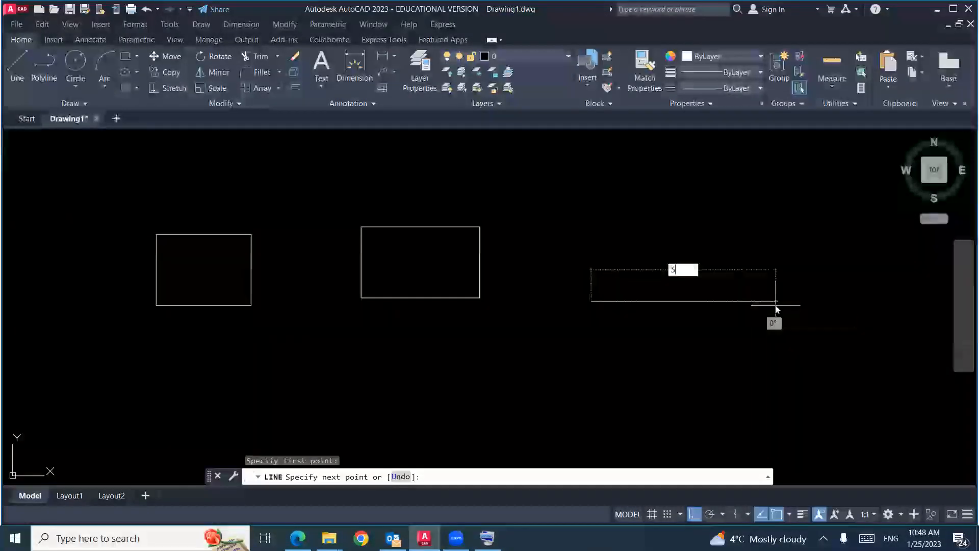
pyautogui.press('Return')
pyautogui.write('5')
pyautogui.press('Return')
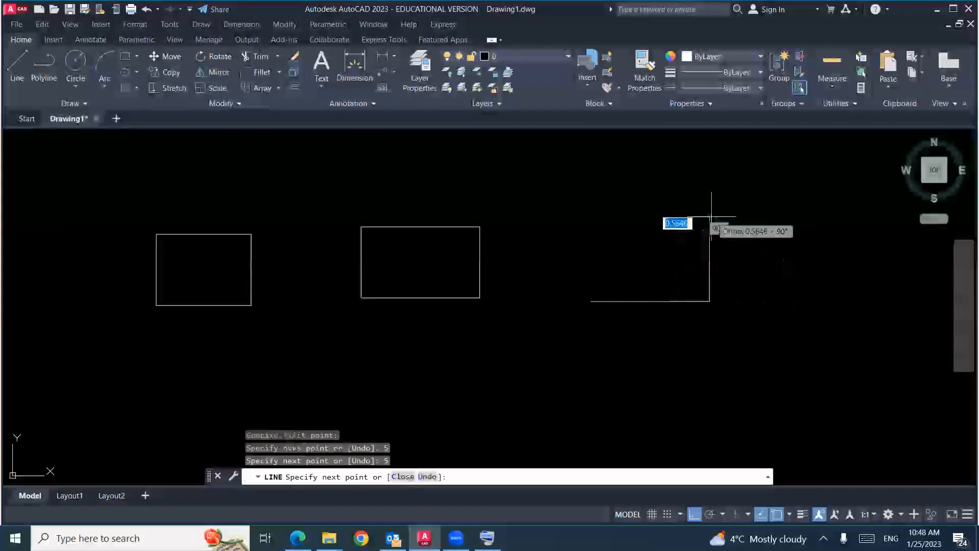
pyautogui.write('5')
pyautogui.press('Return')
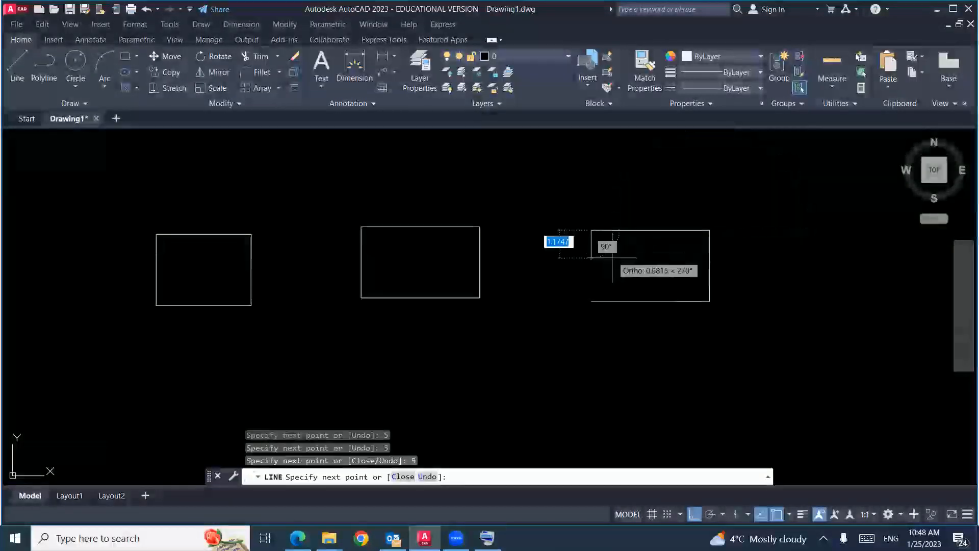
pyautogui.write('3')
pyautogui.press('Return')
pyautogui.press('Return')
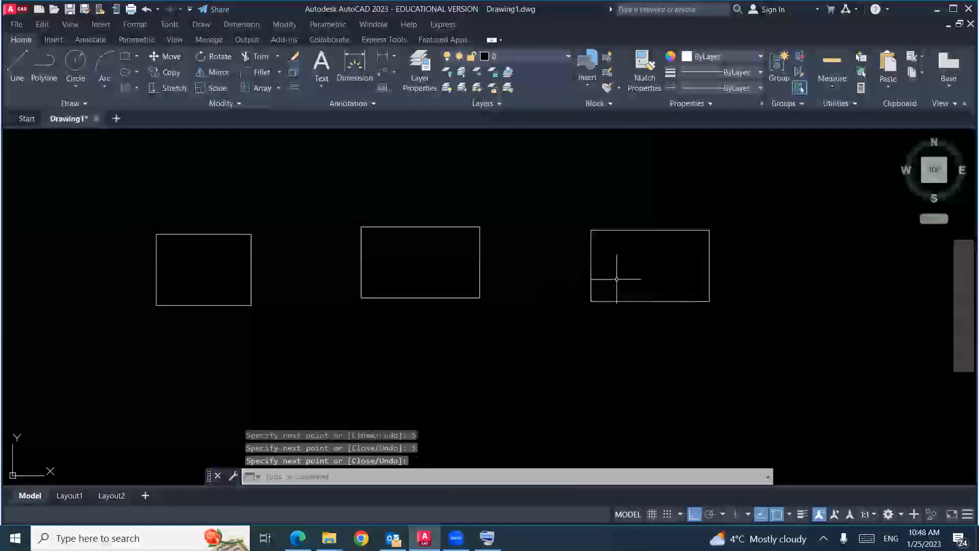
# Step: Select the line-built rectangle and the middle 5 by 3 rectangle with selection windows, and clear the selection
pyautogui.click(721, 207)
pyautogui.click(572, 324)
pyautogui.click(503, 208)
pyautogui.click(330, 315)
pyautogui.press('Escape')
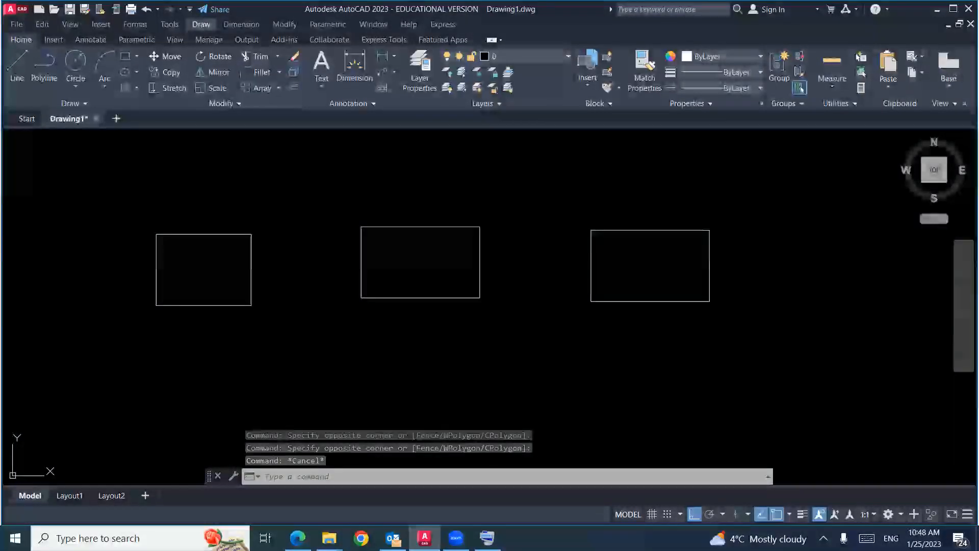
# Step: Select the four sides of the line-built 5 by 3 rectangle one by one to examine its objects, and clear the selection
pyautogui.click(638, 212)
pyautogui.click(603, 197)
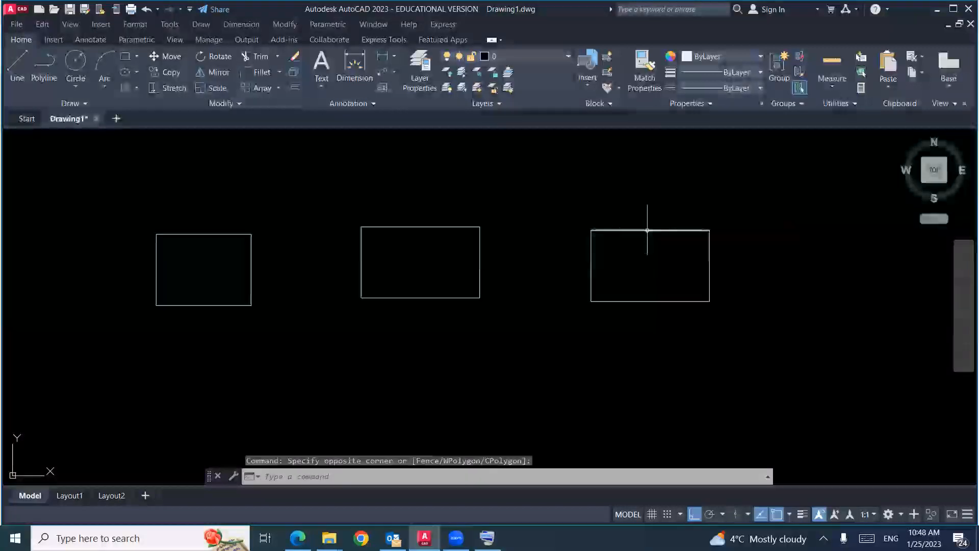
pyautogui.click(648, 230)
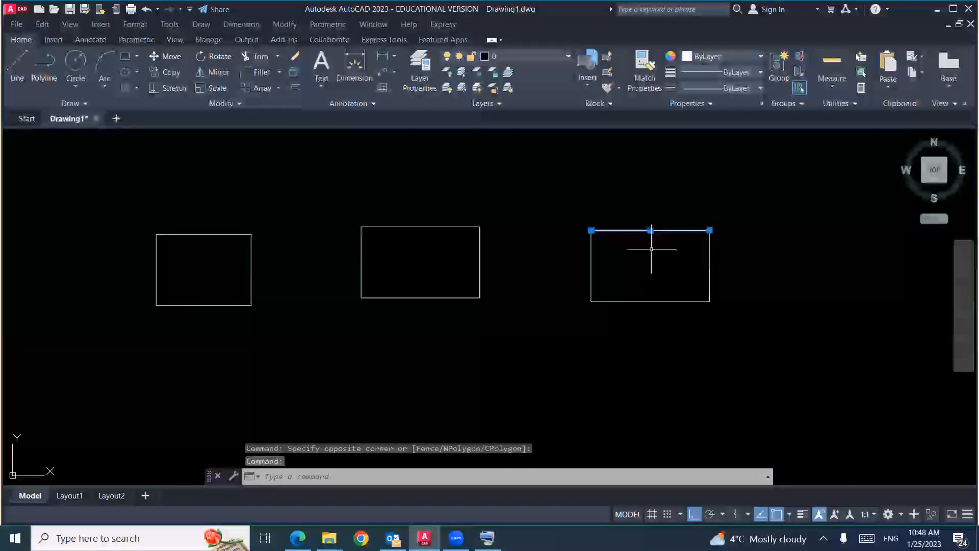
pyautogui.click(709, 267)
pyautogui.click(670, 301)
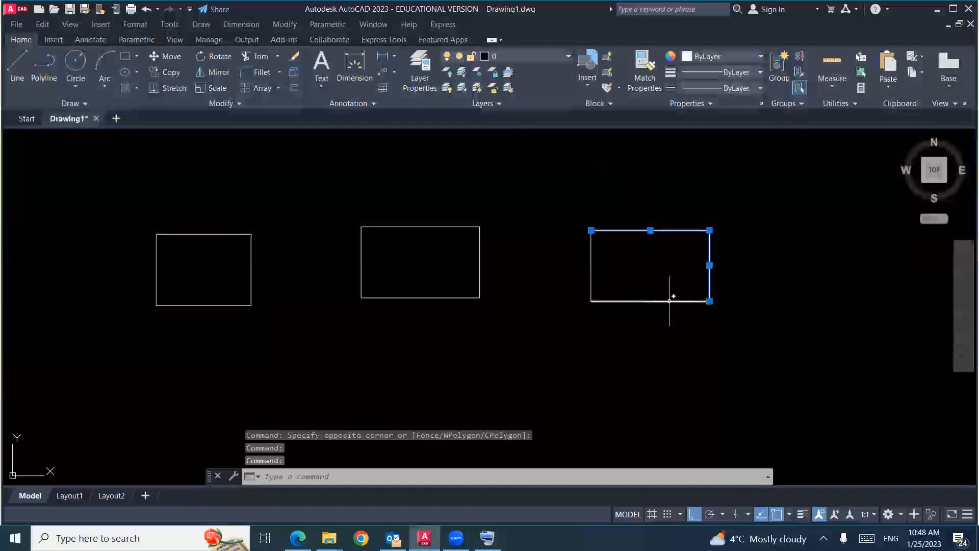
pyautogui.click(592, 264)
pyautogui.press('Escape')
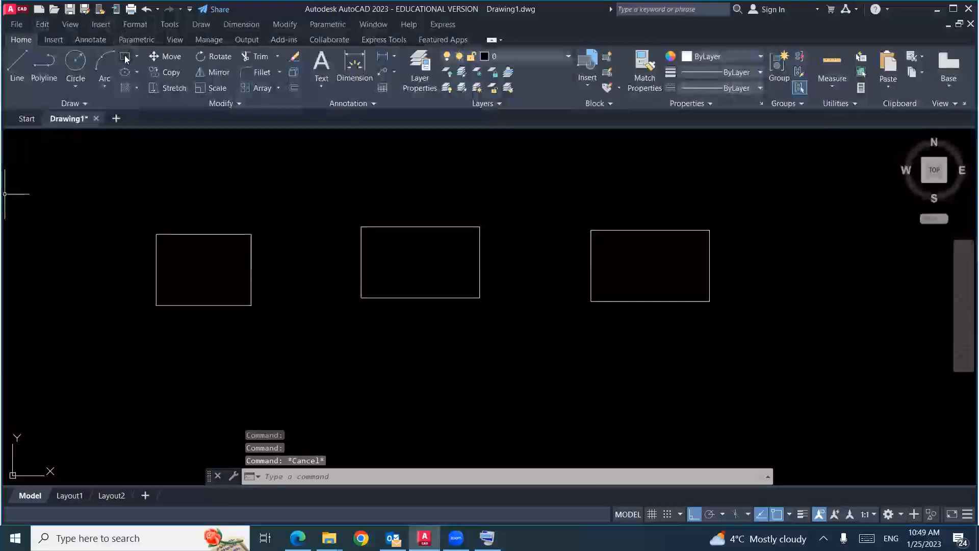
# Step: Select the middle rectangle by its upper edge and again by its right edge to examine its object structure, clearing each selection
pyautogui.click(443, 227)
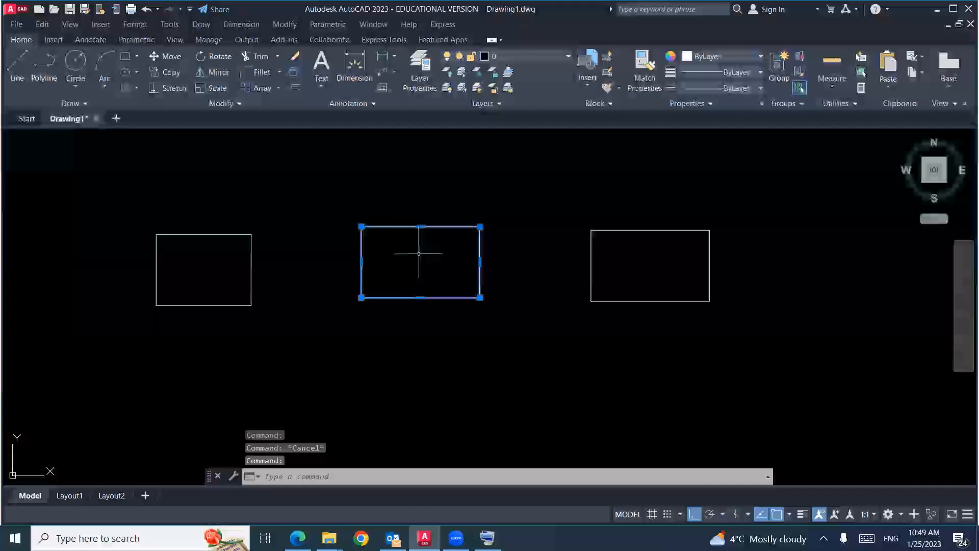
pyautogui.press('Escape')
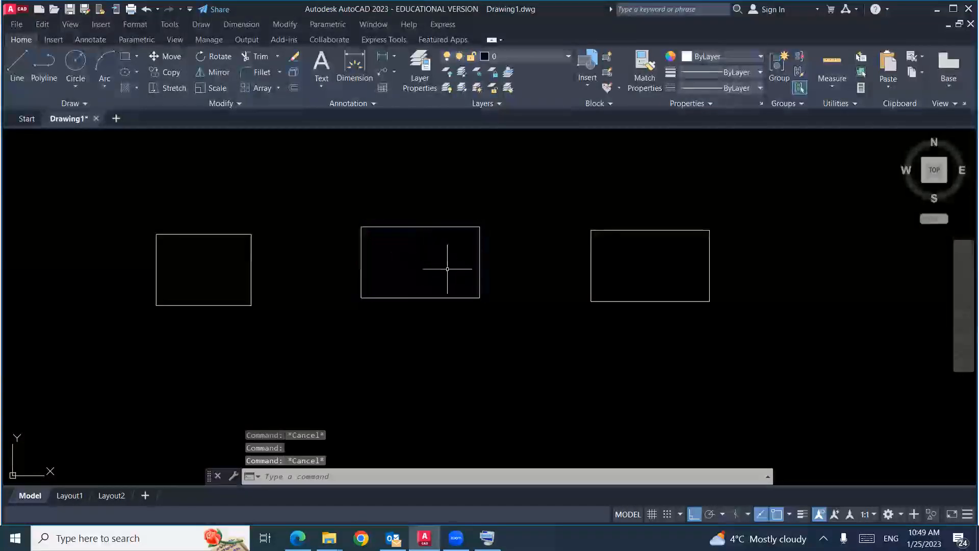
pyautogui.click(480, 273)
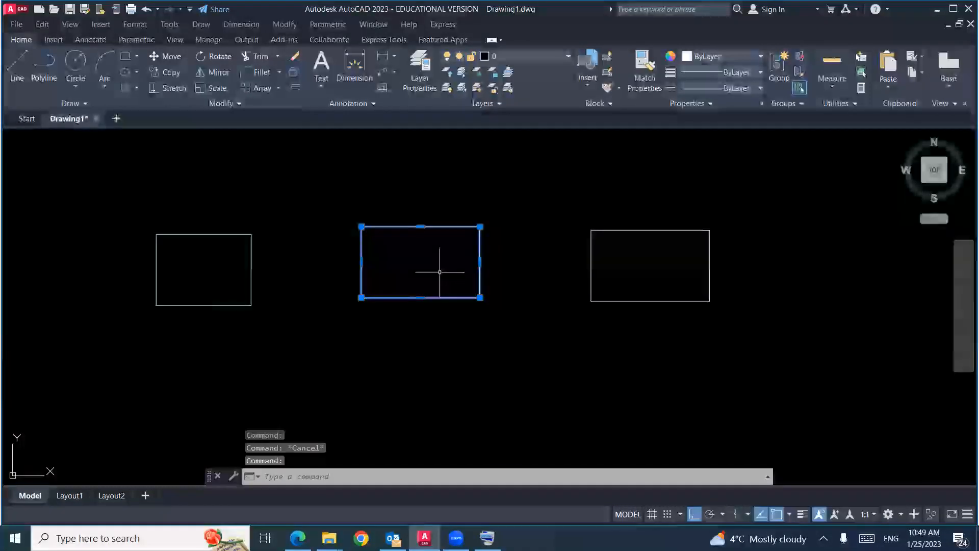
pyautogui.press('Escape')
# Step: Pick each side of the line-built rectangle again for comparison with the middle one, and clear the selection
pyautogui.click(634, 230)
pyautogui.click(592, 258)
pyautogui.click(648, 301)
pyautogui.click(709, 272)
pyautogui.press('Escape')
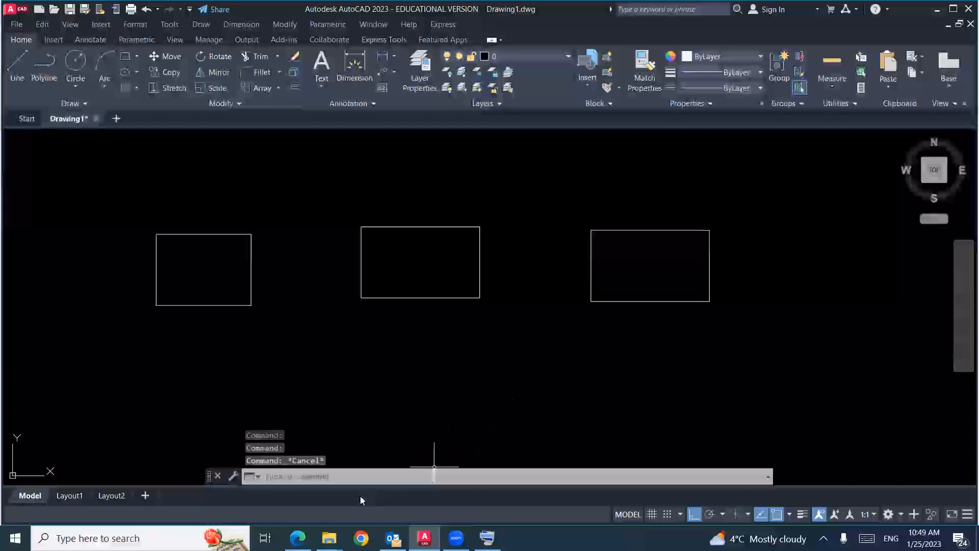
# Step: Switch to the lecture notes PDF, review the circle, arc and rectangle pages, and go to EXERCISE-1 on page 13
pyautogui.click(298, 538)
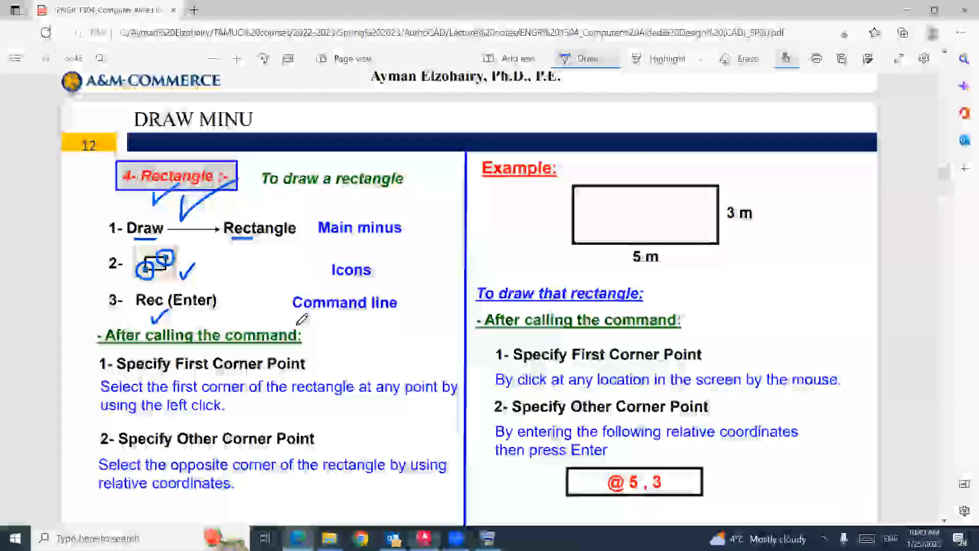
pyautogui.scroll(-3, 301, 320)
pyautogui.scroll(15, 302, 320)
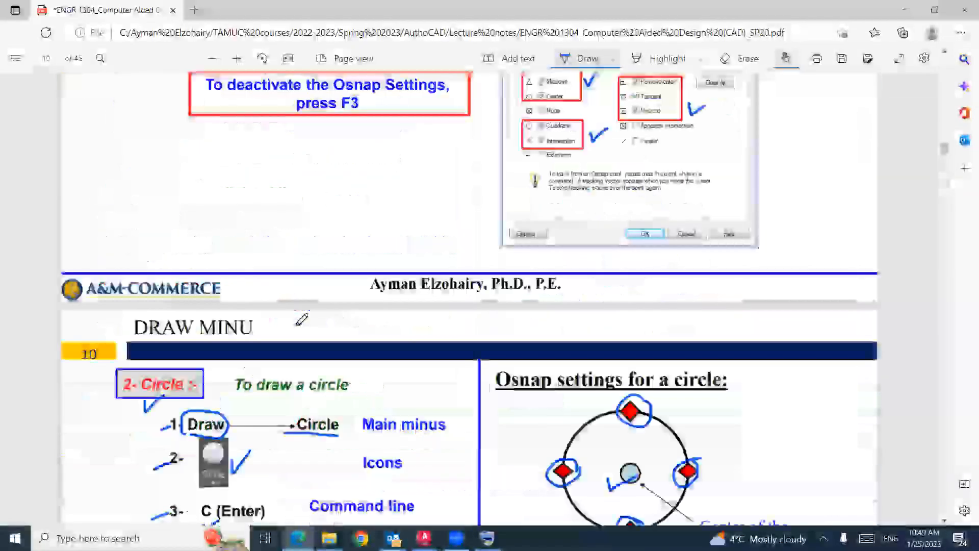
pyautogui.scroll(10, 302, 319)
pyautogui.scroll(-8, 164, 334)
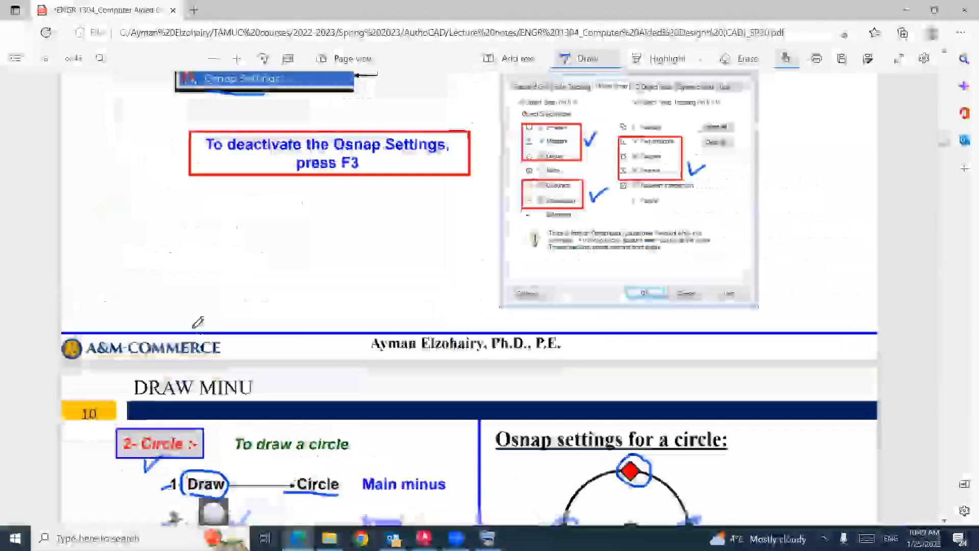
pyautogui.scroll(-4, 196, 319)
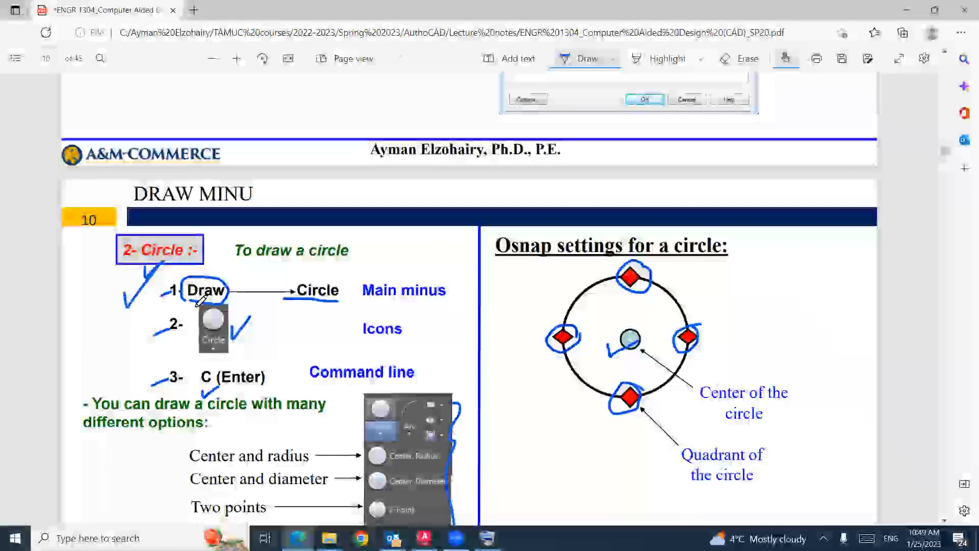
pyautogui.scroll(-10, 202, 300)
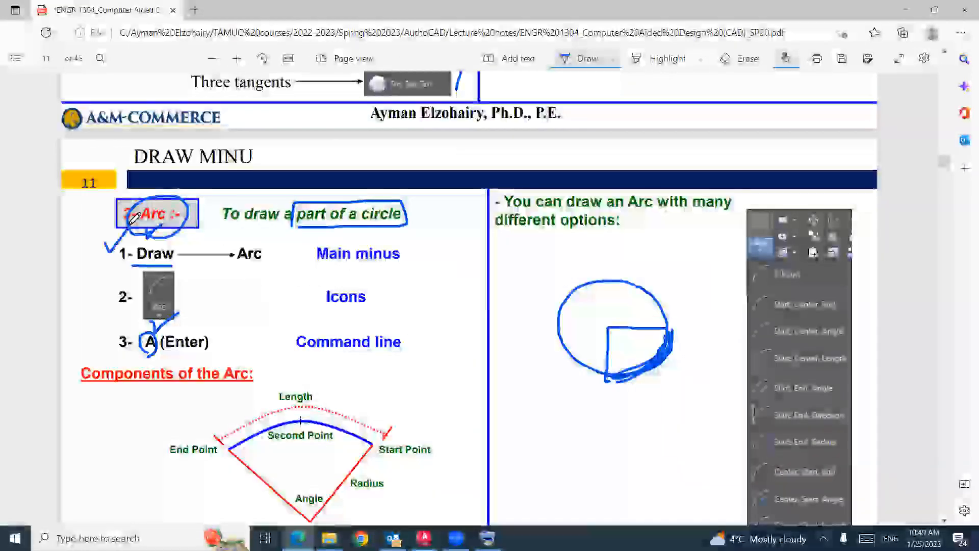
pyautogui.scroll(-10, 133, 216)
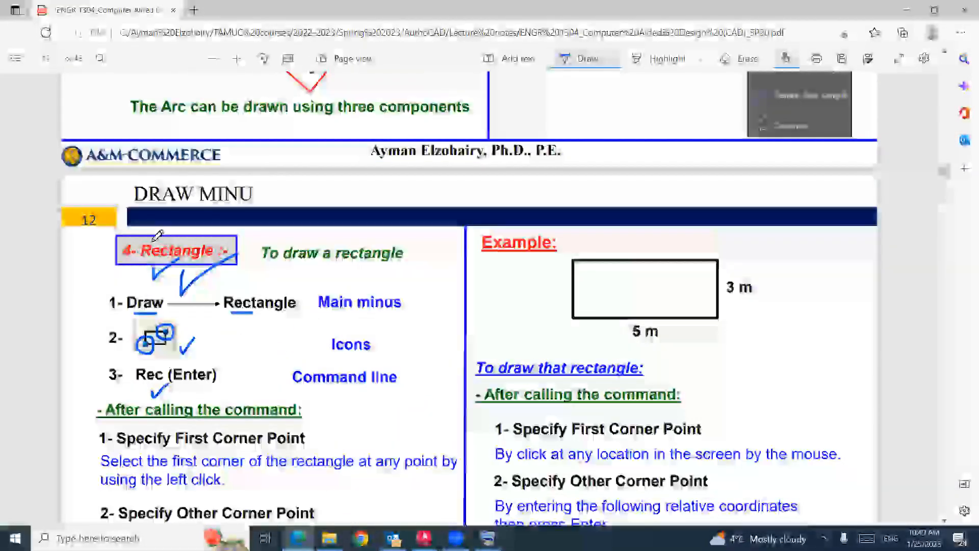
pyautogui.scroll(-4, 352, 284)
pyautogui.scroll(-7, 354, 286)
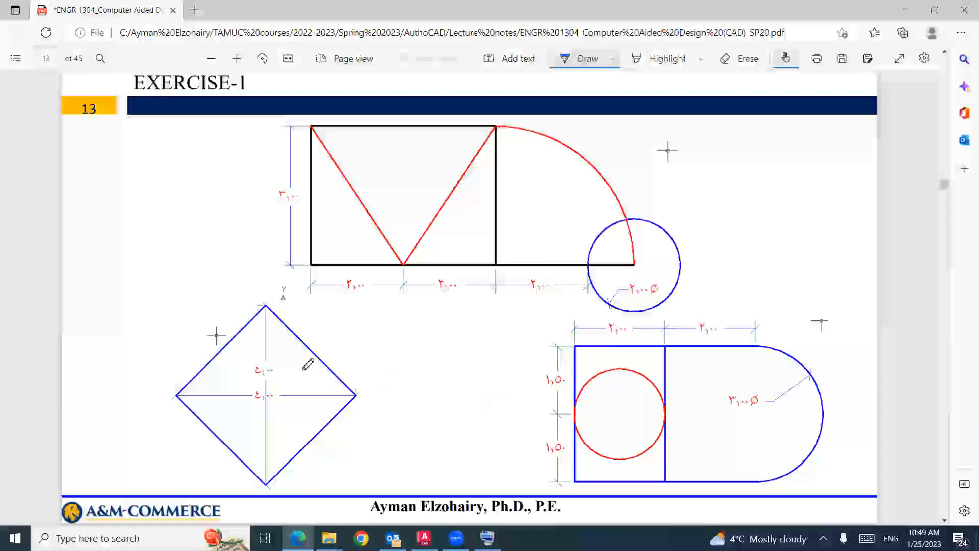
# Step: Draw an arrow pointing at the diamond in EXERCISE-1 and mark the angle at its left corner with the pen
pyautogui.moveTo(148, 313); pyautogui.dragTo(176, 345)
pyautogui.moveTo(141, 318); pyautogui.dragTo(170, 353)
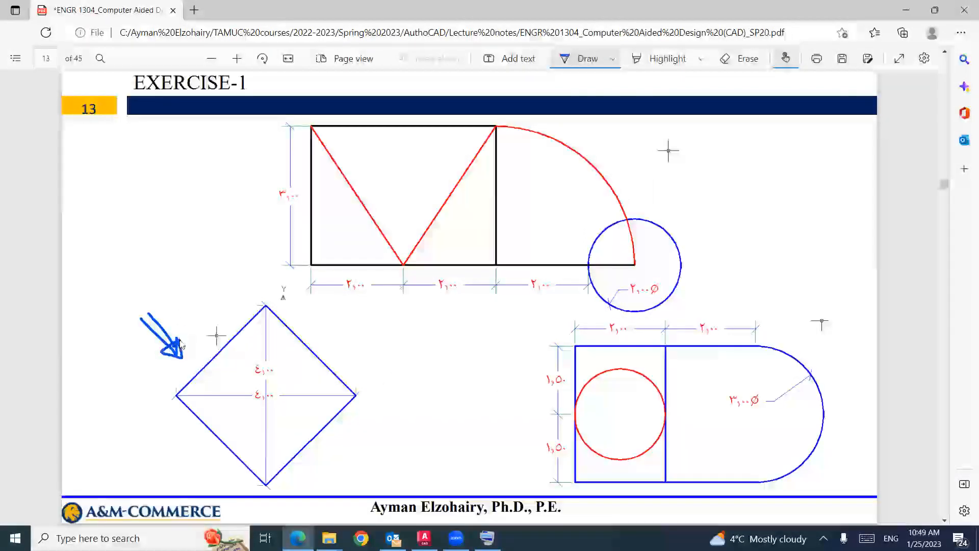
pyautogui.press('Escape')
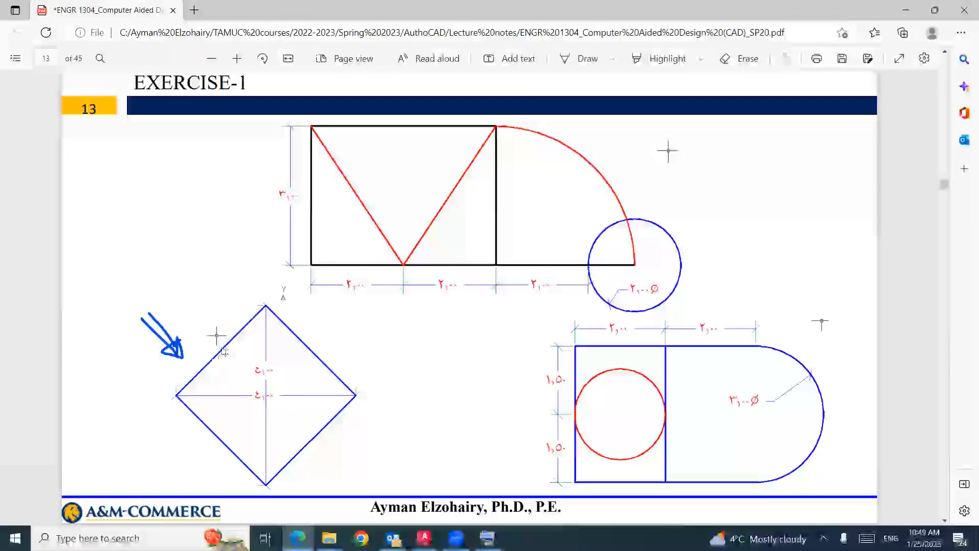
pyautogui.click(581, 58)
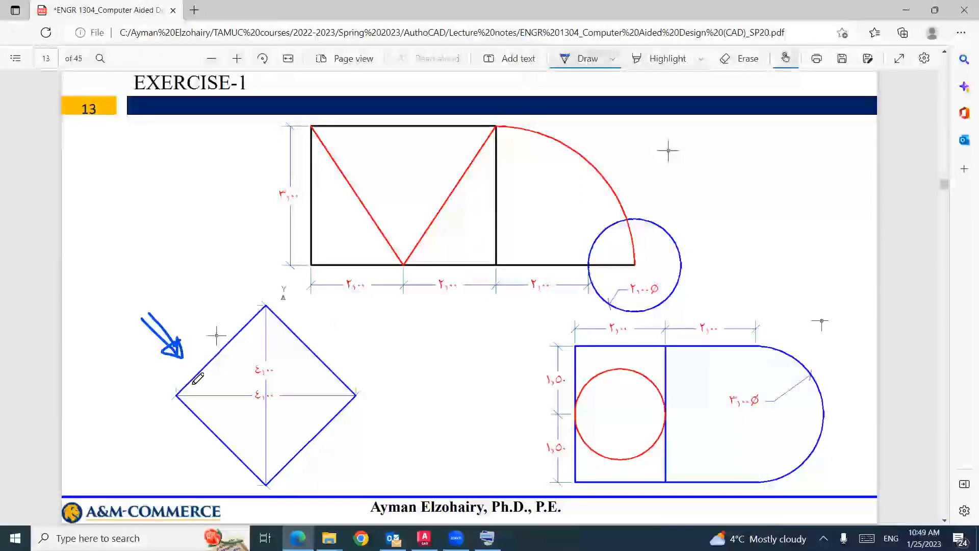
pyautogui.moveTo(198, 378); pyautogui.dragTo(201, 392)
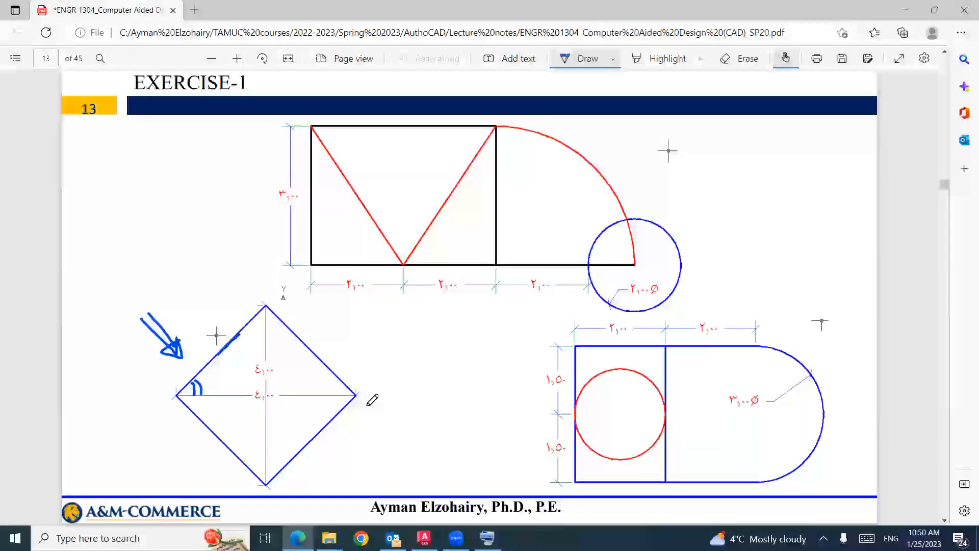
# Step: Sketch a circle through the diamond's four corners and write 4 over both of its diagonal dimensions
pyautogui.moveTo(308, 316); pyautogui.dragTo(344, 358)
pyautogui.moveTo(358, 398); pyautogui.dragTo(298, 488)
pyautogui.moveTo(222, 467); pyautogui.dragTo(180, 401)
pyautogui.moveTo(200, 353); pyautogui.dragTo(260, 301)
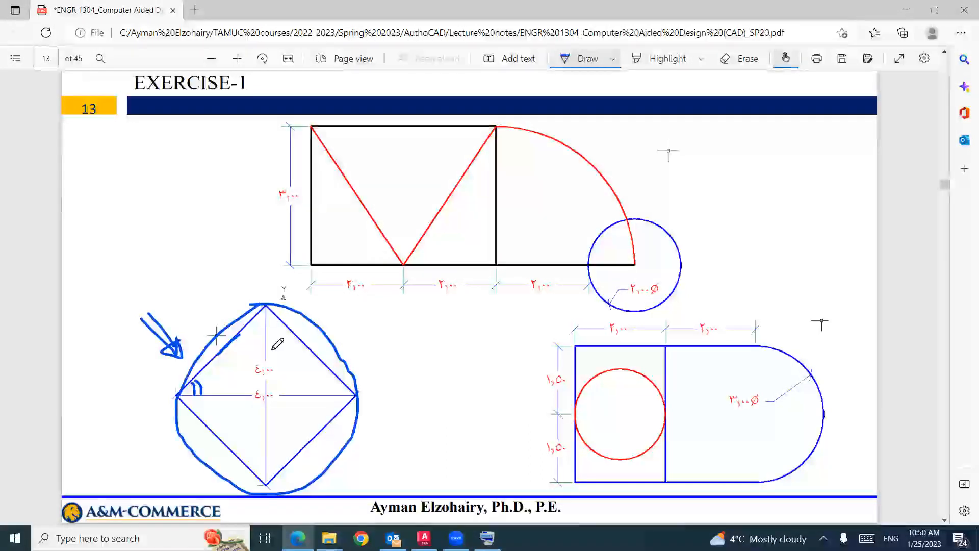
pyautogui.moveTo(298, 389); pyautogui.dragTo(264, 388)
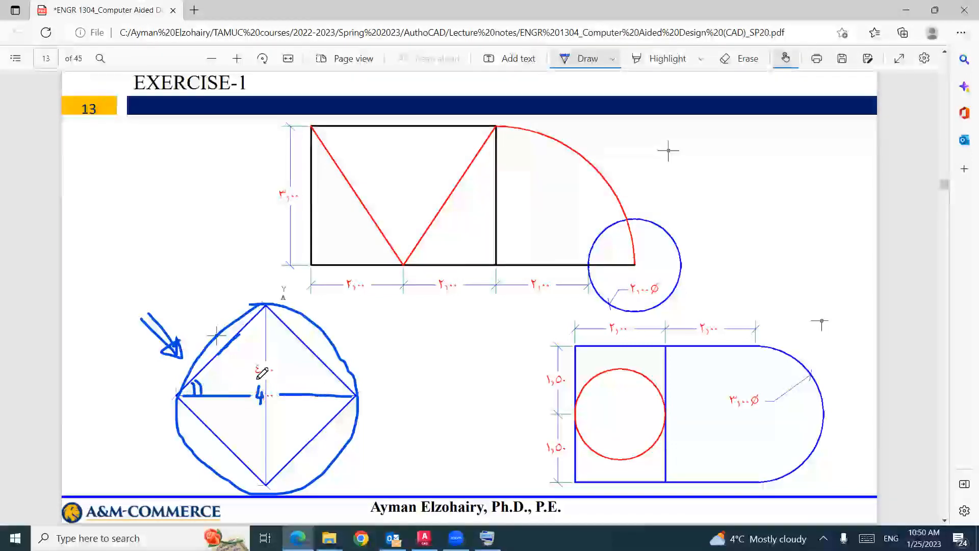
pyautogui.moveTo(263, 361); pyautogui.dragTo(263, 376)
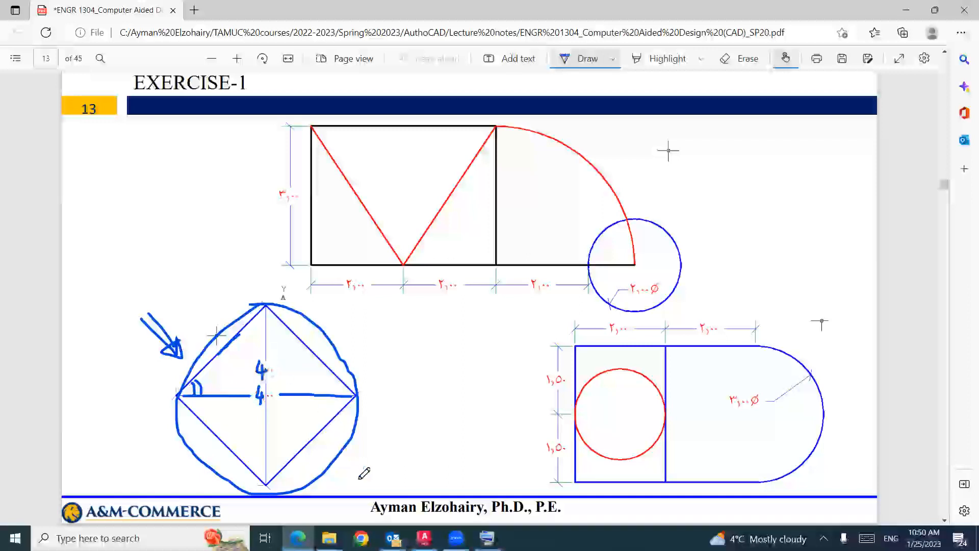
# Step: Switch to AutoCAD and erase all three rectangles
pyautogui.click(424, 537)
pyautogui.click(743, 188)
pyautogui.click(123, 337)
pyautogui.press('Delete')
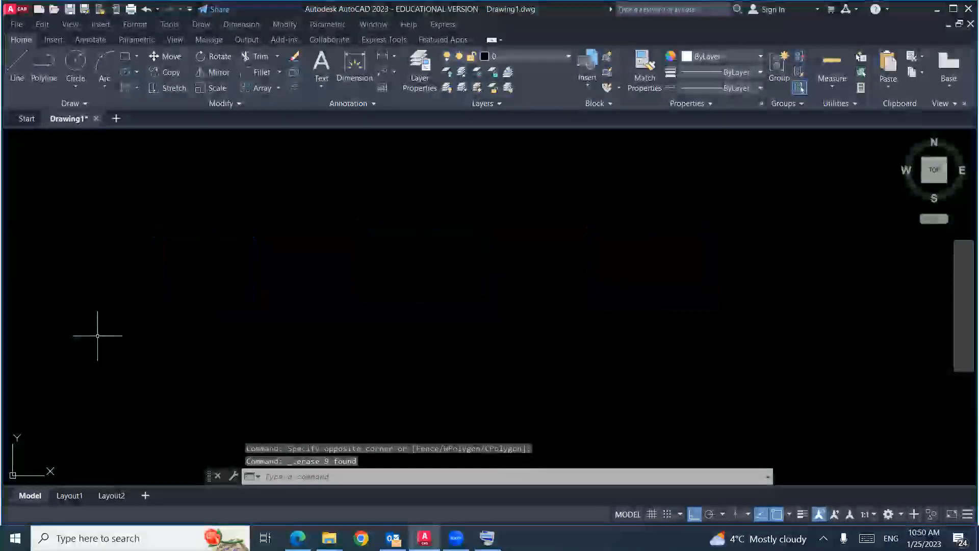
# Step: Draw a circle of diameter 4 from a freely picked centre using the Center, Diameter option
pyautogui.click(201, 24)
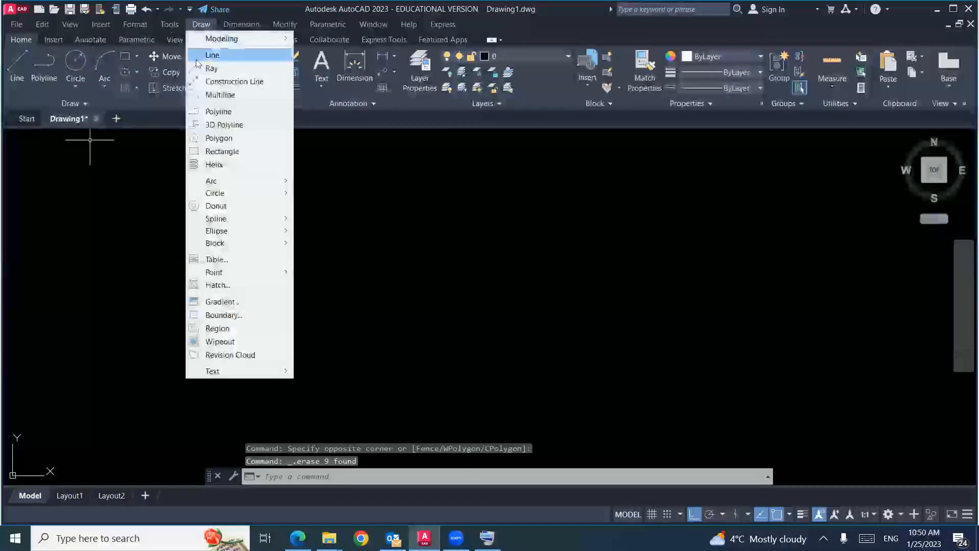
pyautogui.moveTo(220, 193)
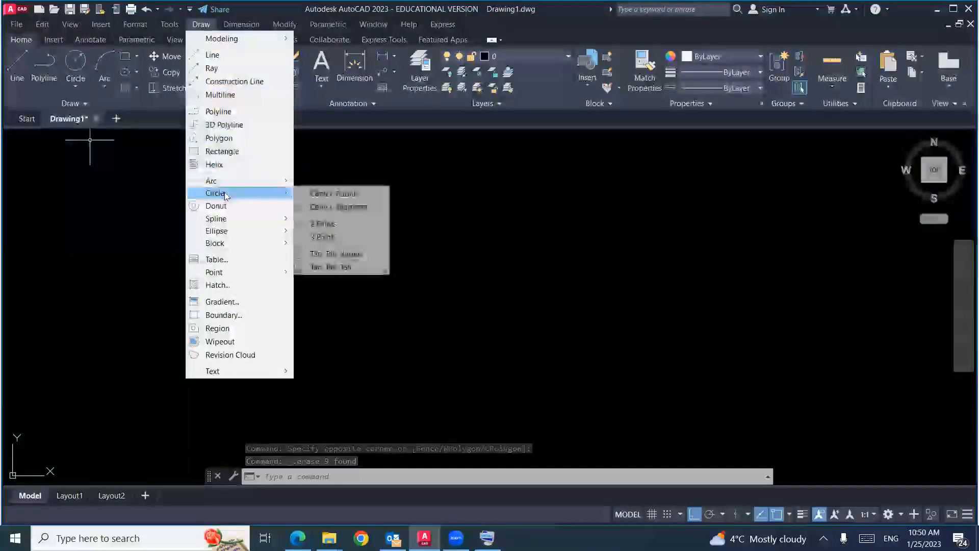
pyautogui.click(328, 207)
pyautogui.click(444, 303)
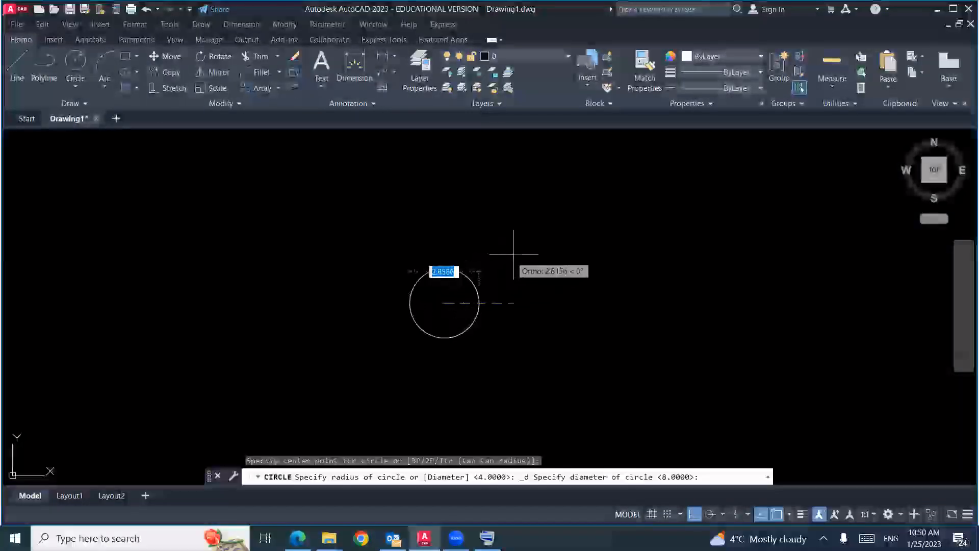
pyautogui.write('4')
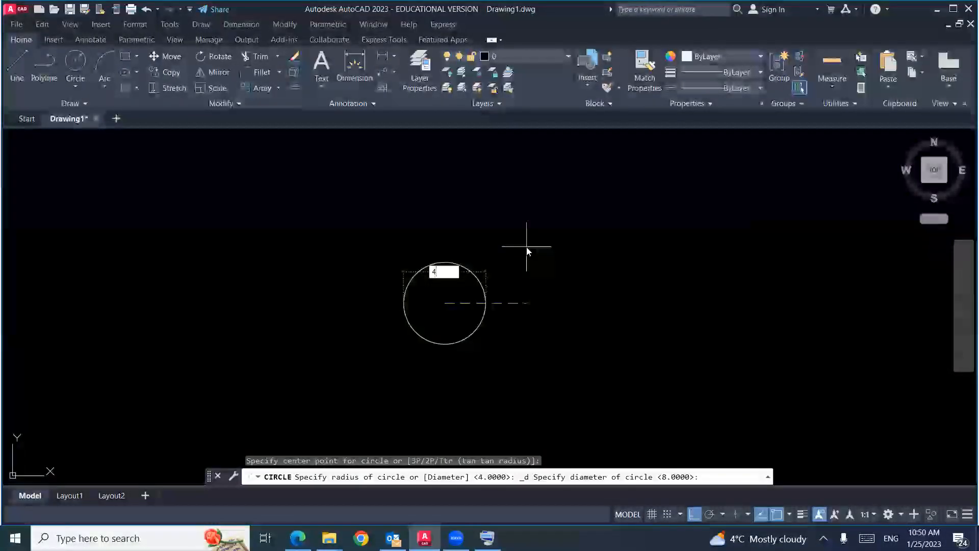
pyautogui.press('Return')
pyautogui.scroll(4, 466, 311)
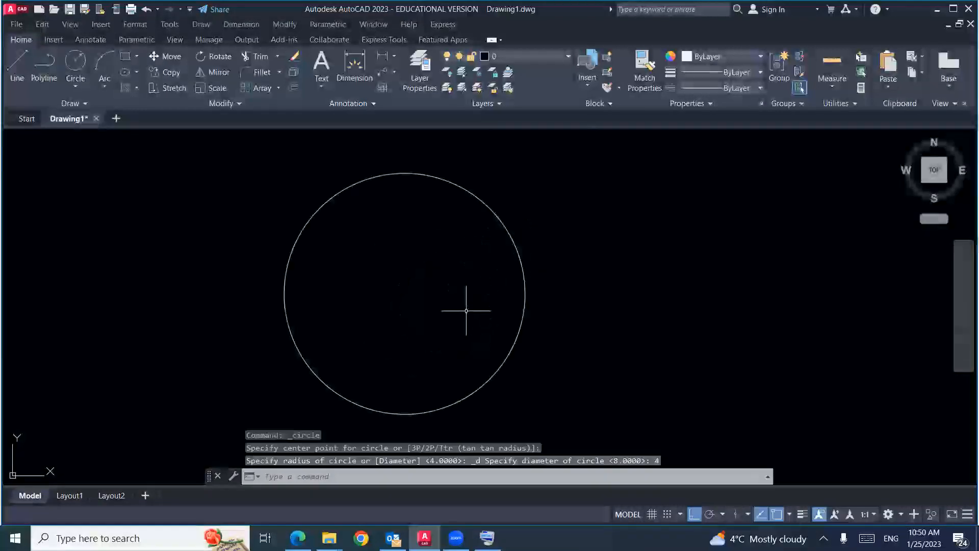
# Step: Draw a closed diamond with Line through the circle's four quadrant points, with Ortho off, and erase the circle
pyautogui.write('L')
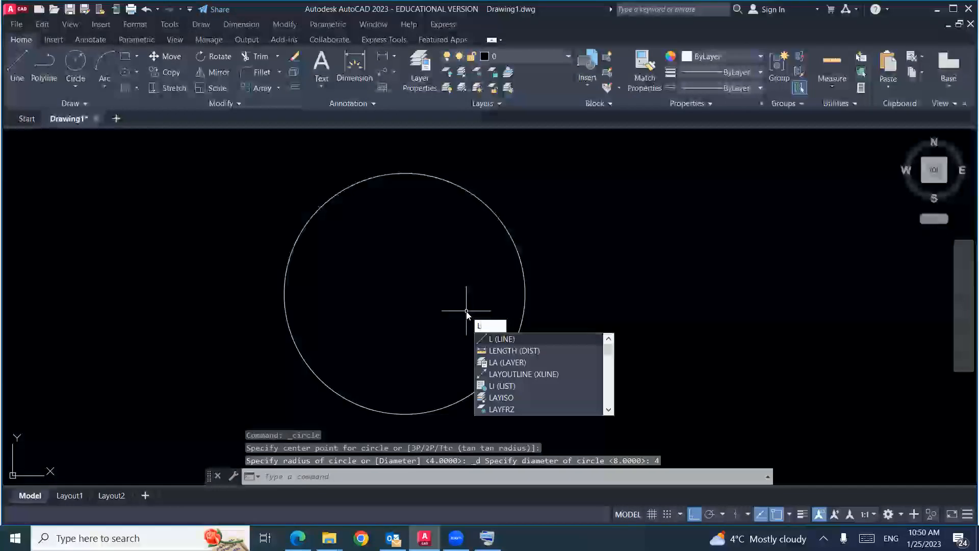
pyautogui.press('Return')
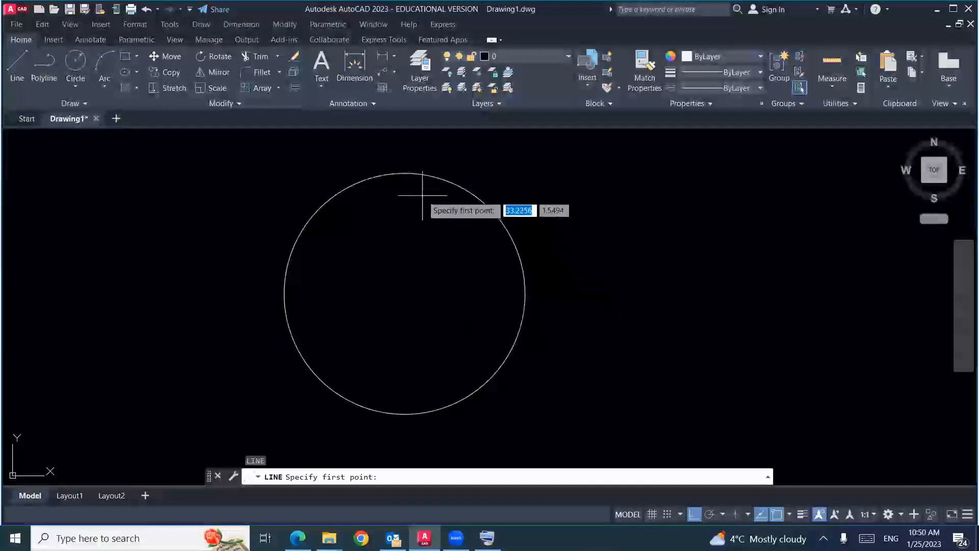
pyautogui.click(405, 174)
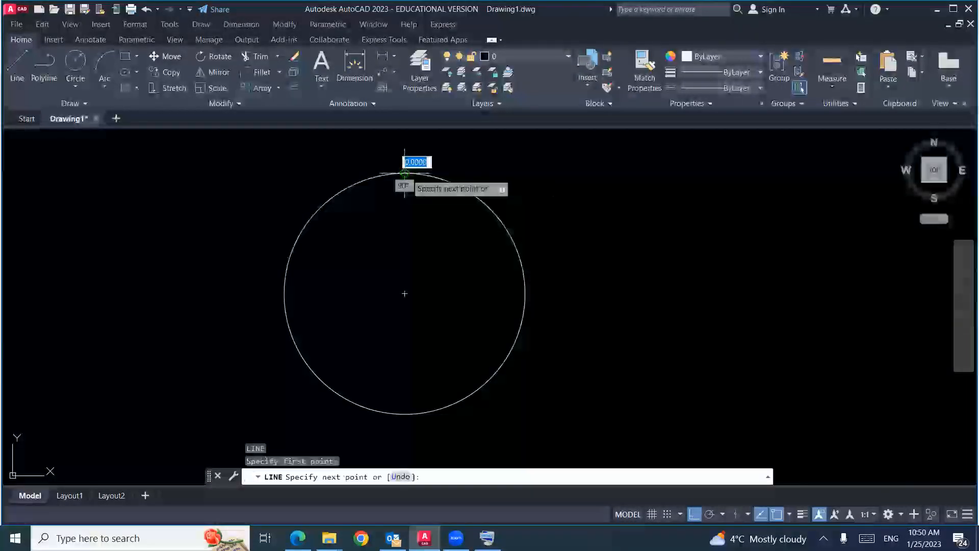
pyautogui.click(695, 514)
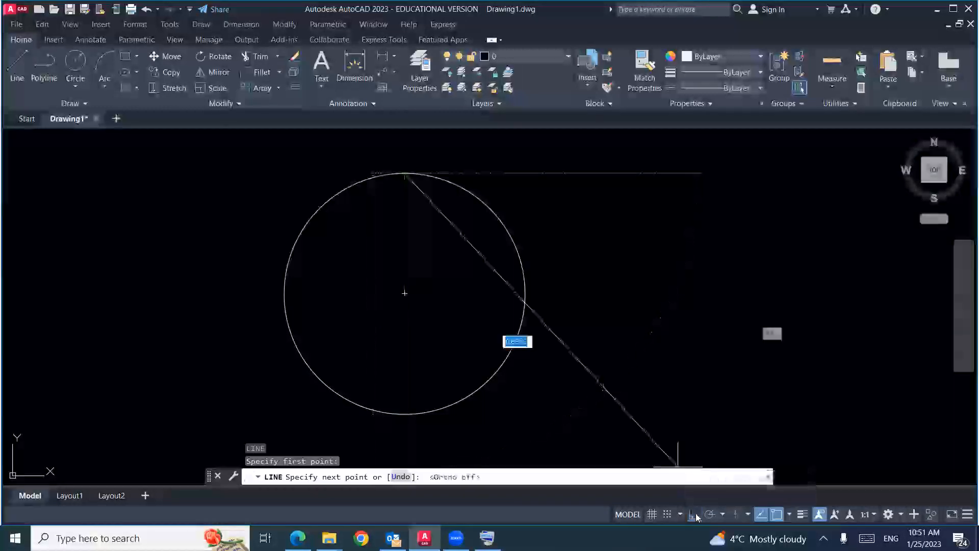
pyautogui.click(526, 294)
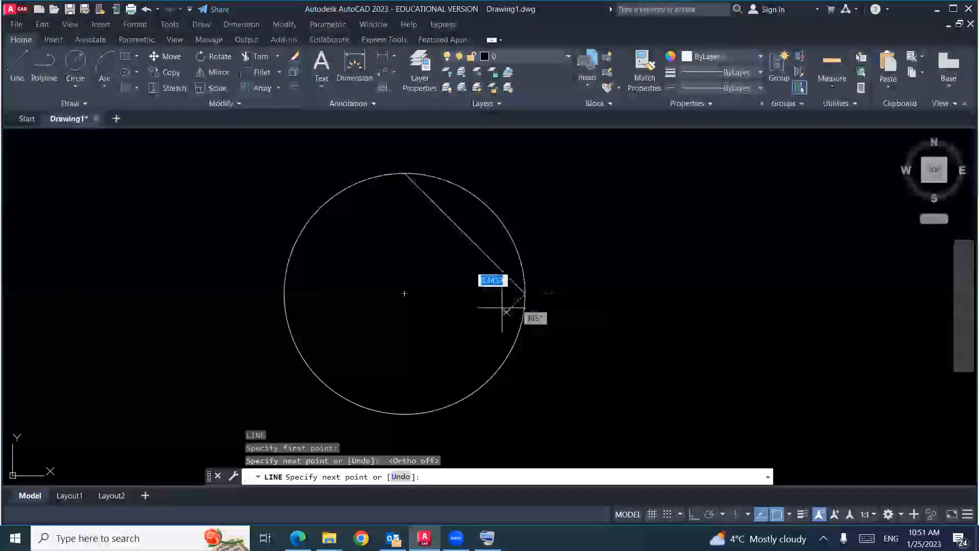
pyautogui.click(404, 412)
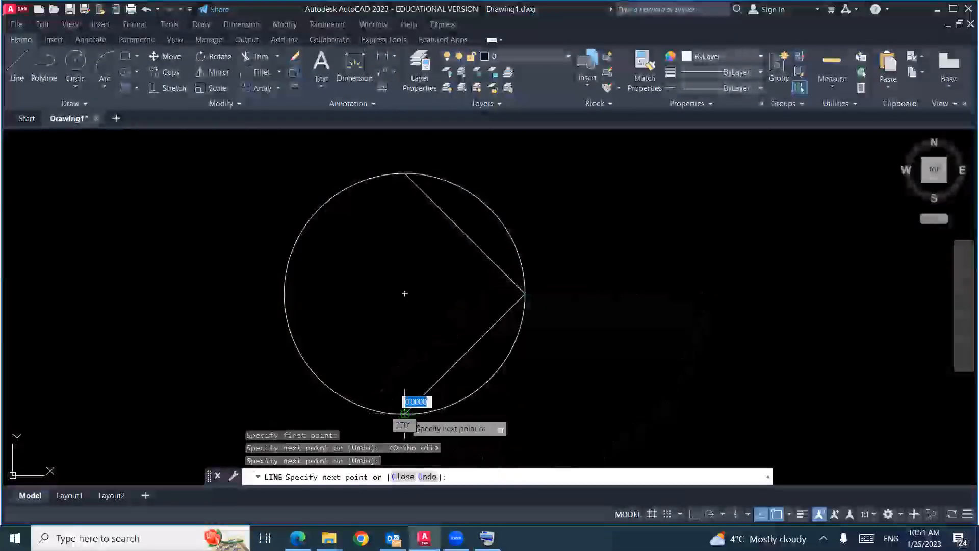
pyautogui.click(284, 293)
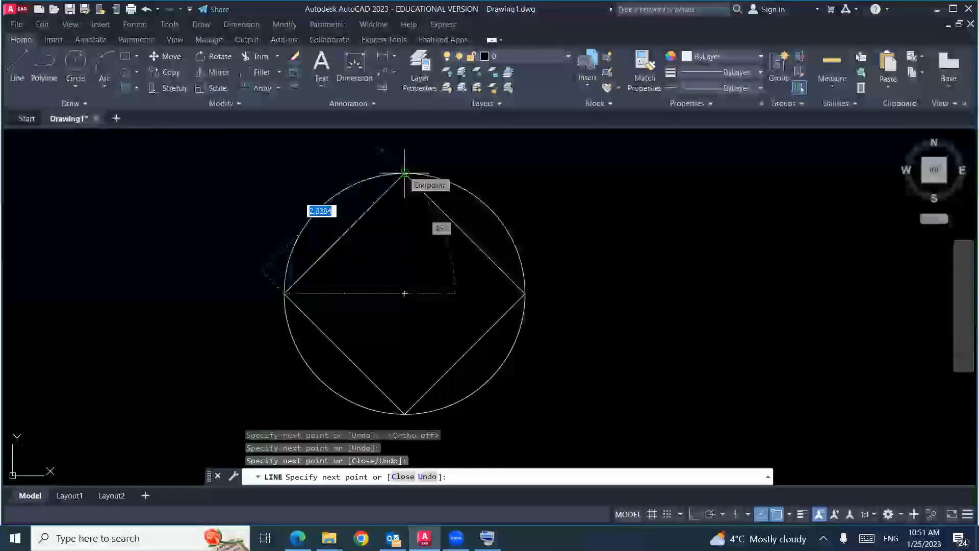
pyautogui.click(404, 173)
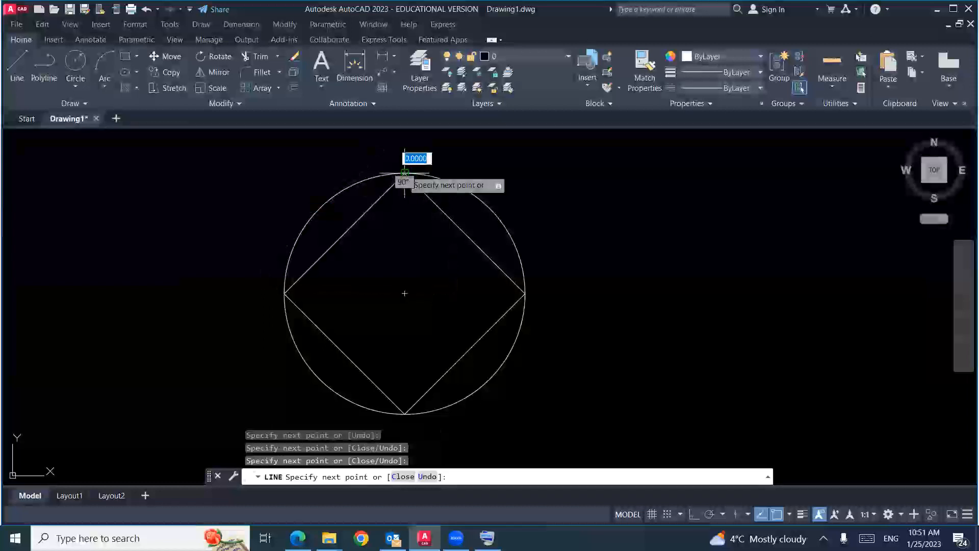
pyautogui.press('Escape')
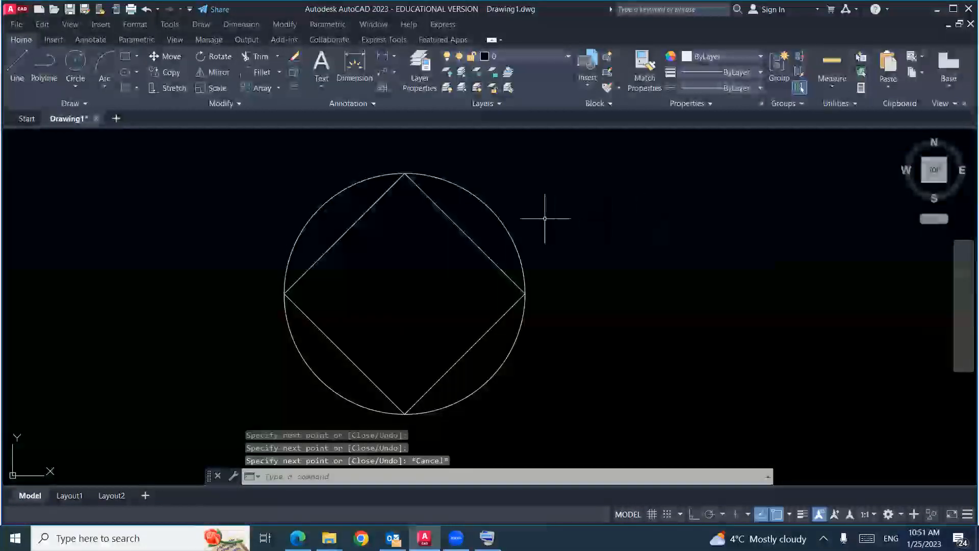
pyautogui.click(503, 224)
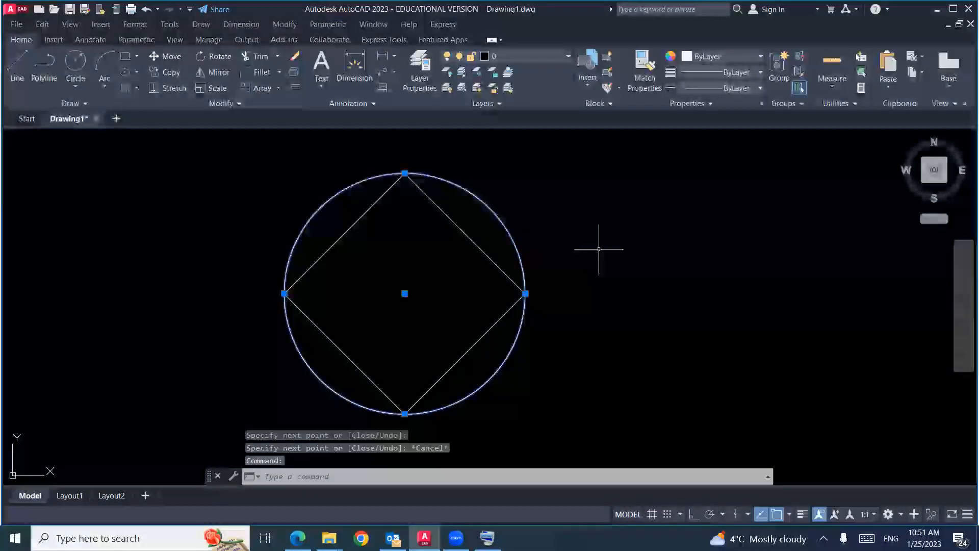
pyautogui.press('Delete')
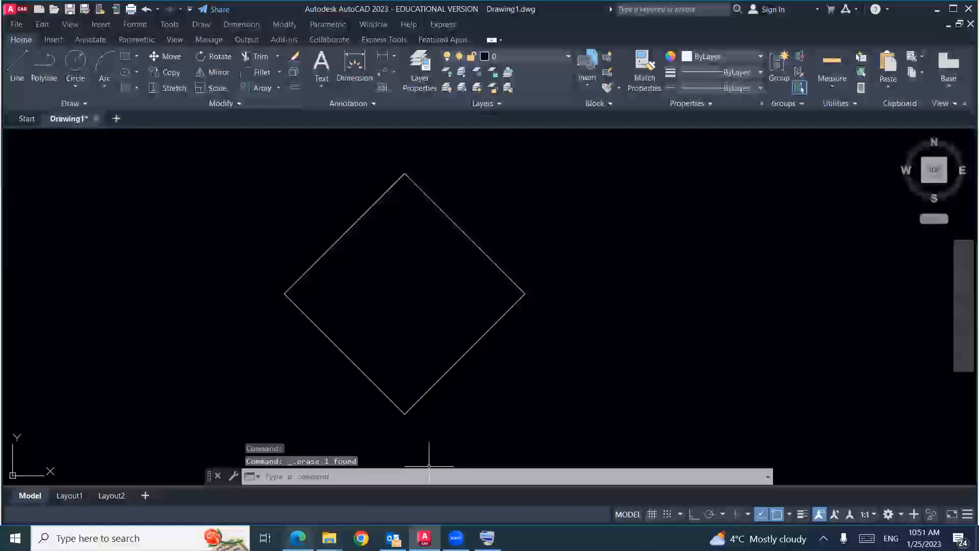
# Step: Switch to the lecture notes PDF and pen 2 over the upper figure's horizontal and circle-diameter dimensions, and 3 over its height
pyautogui.click(297, 538)
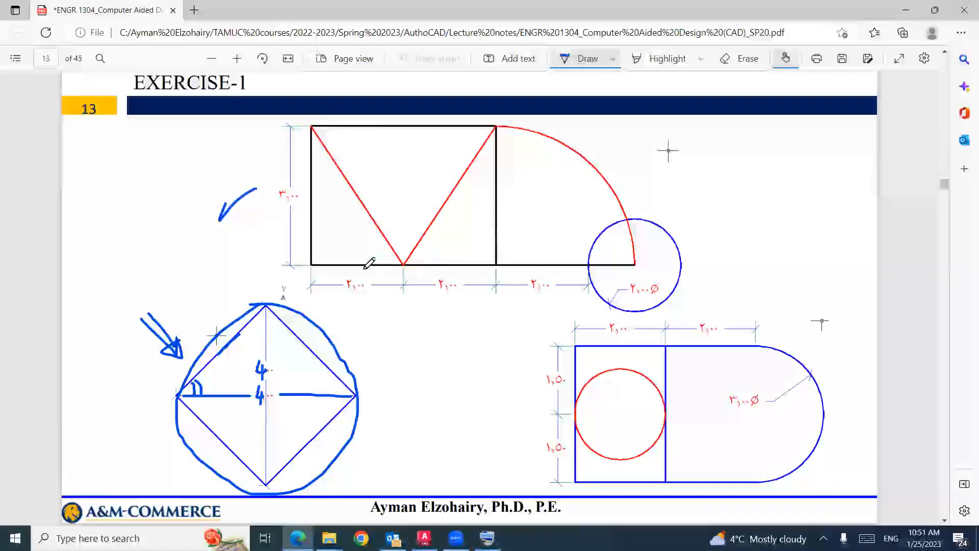
pyautogui.moveTo(349, 278); pyautogui.dragTo(344, 289)
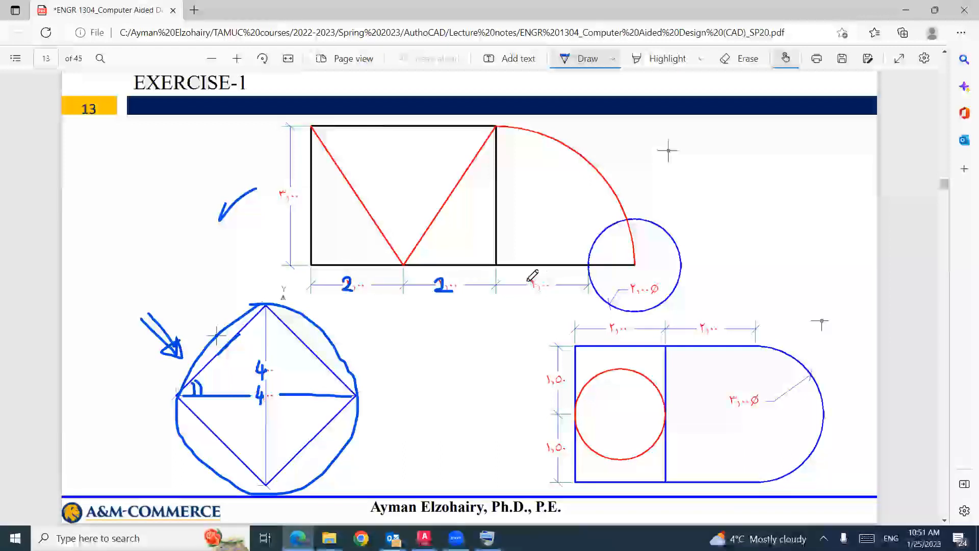
pyautogui.moveTo(525, 290); pyautogui.dragTo(539, 292)
pyautogui.moveTo(628, 282)
pyautogui.mouseDown()
pyautogui.moveTo(627, 293)
pyautogui.moveTo(638, 291)
pyautogui.mouseUp()
pyautogui.moveTo(276, 187); pyautogui.dragTo(283, 193)
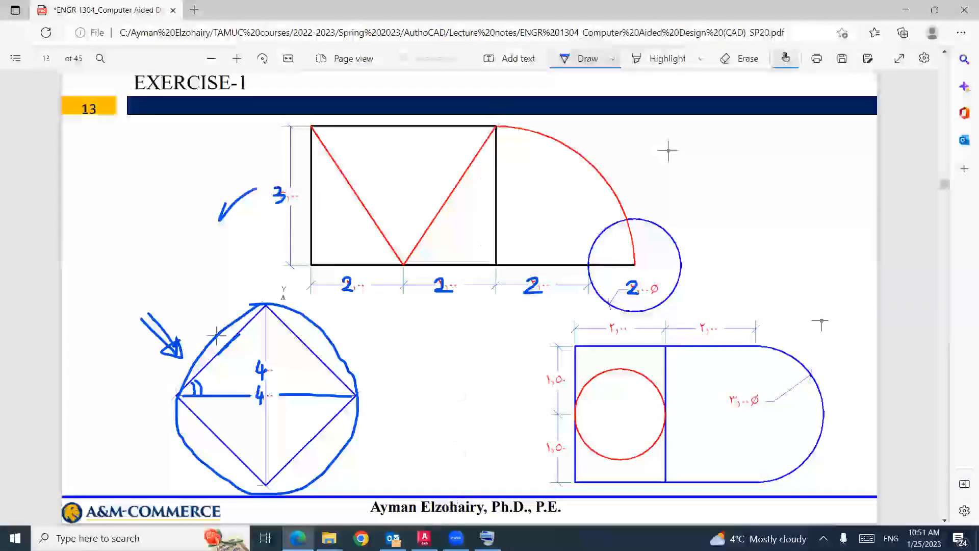
# Step: Switch to AutoCAD and draw a rectangle 4 wide and 3 high in the empty area right of the diamond
pyautogui.hotkey('alt', 'Tab')
pyautogui.moveTo(590, 343); pyautogui.dragTo(325, 334, button='middle')
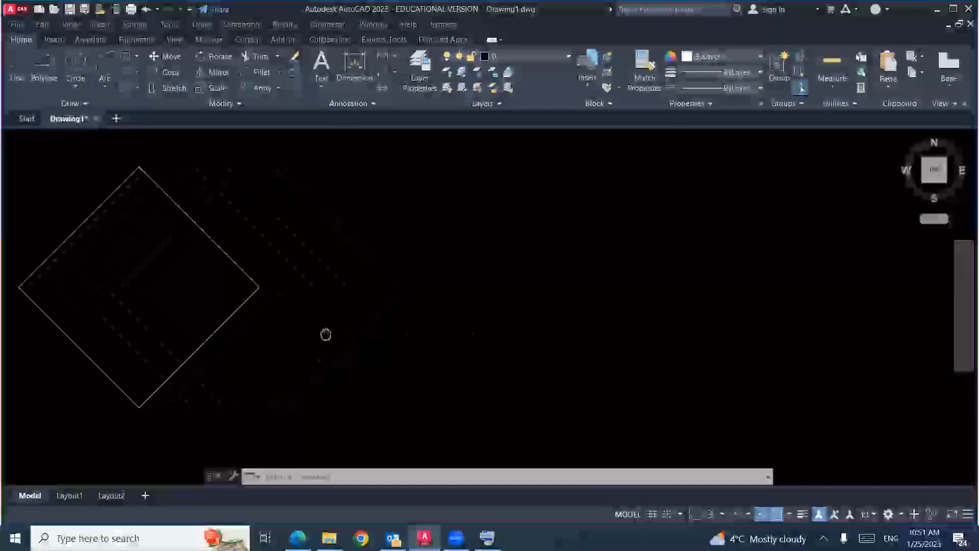
pyautogui.click(127, 60)
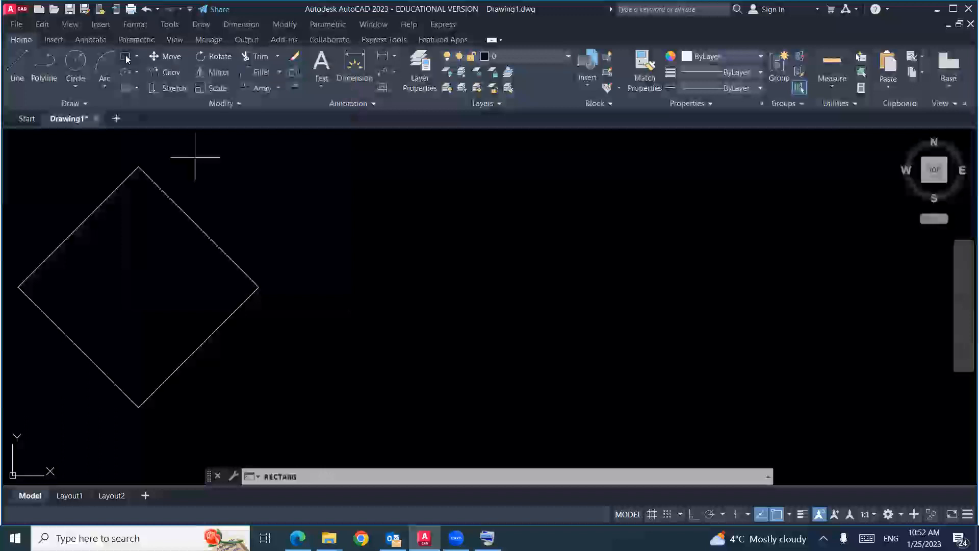
pyautogui.click(457, 377)
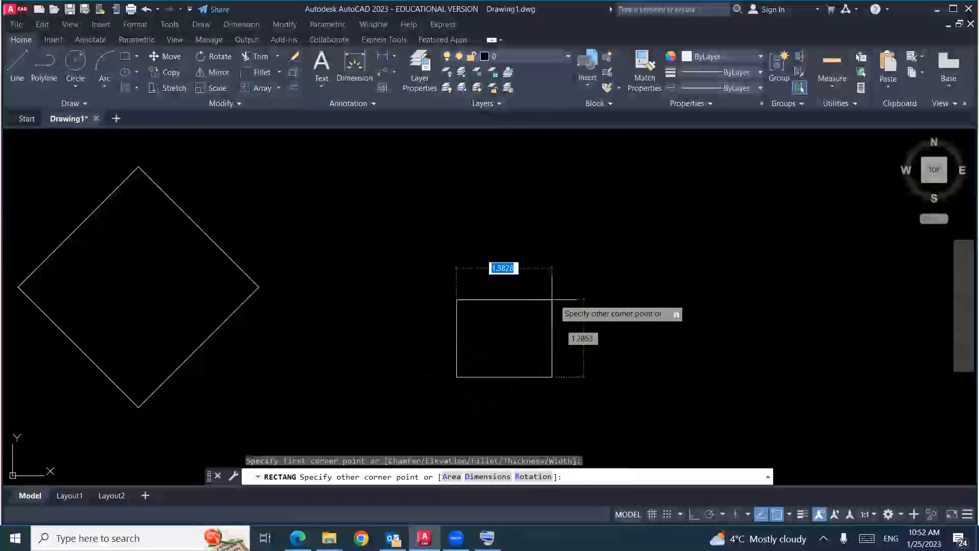
pyautogui.write('4')
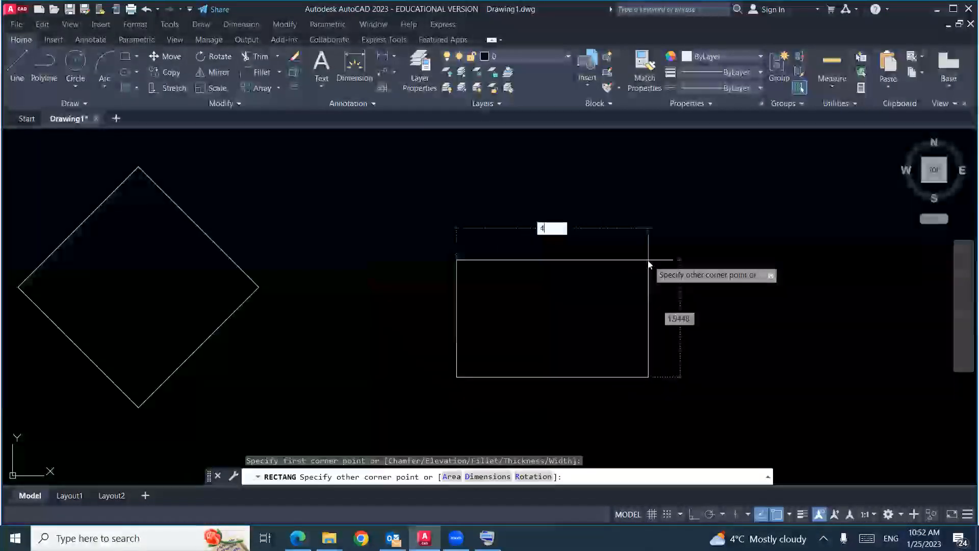
pyautogui.write(',3')
pyautogui.press('Return')
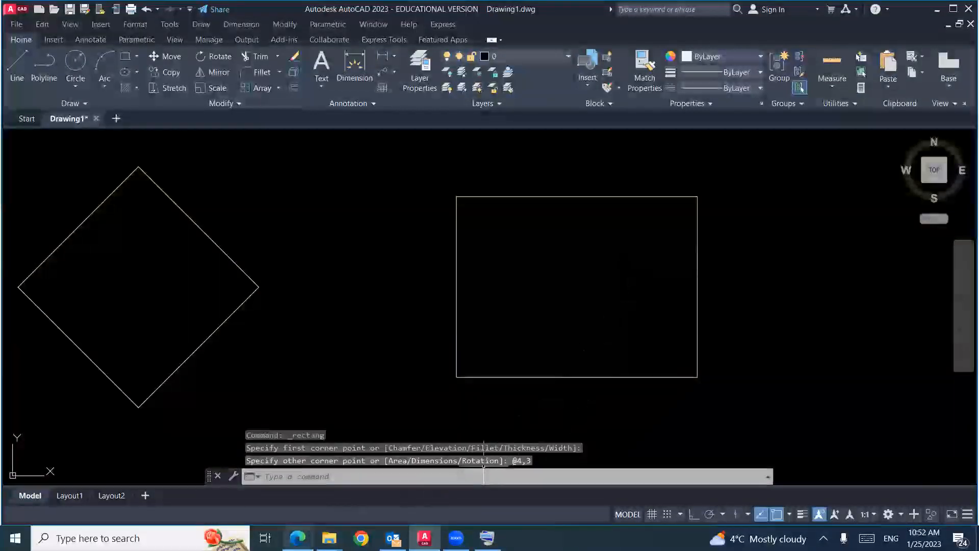
# Step: Switch to the lecture notes PDF, trace the upper figure's two slanted lines with the pen and box their three endpoints
pyautogui.click(303, 539)
pyautogui.moveTo(495, 128)
pyautogui.mouseDown()
pyautogui.moveTo(473, 160)
pyautogui.moveTo(576, 71)
pyautogui.mouseUp()
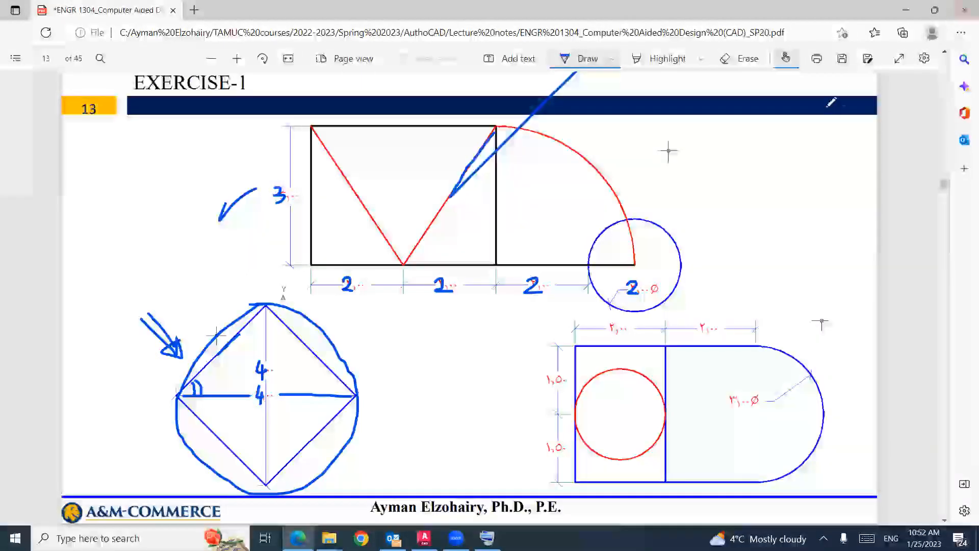
pyautogui.moveTo(501, 131)
pyautogui.mouseDown()
pyautogui.moveTo(511, 155)
pyautogui.moveTo(438, 210)
pyautogui.mouseUp()
pyautogui.click(578, 60)
pyautogui.moveTo(409, 255); pyautogui.dragTo(405, 263)
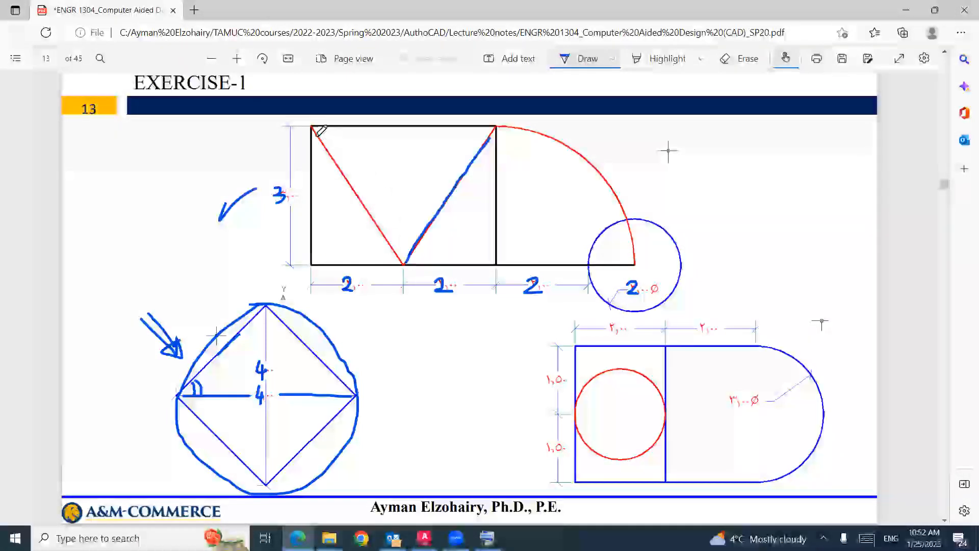
pyautogui.moveTo(364, 199); pyautogui.dragTo(393, 235)
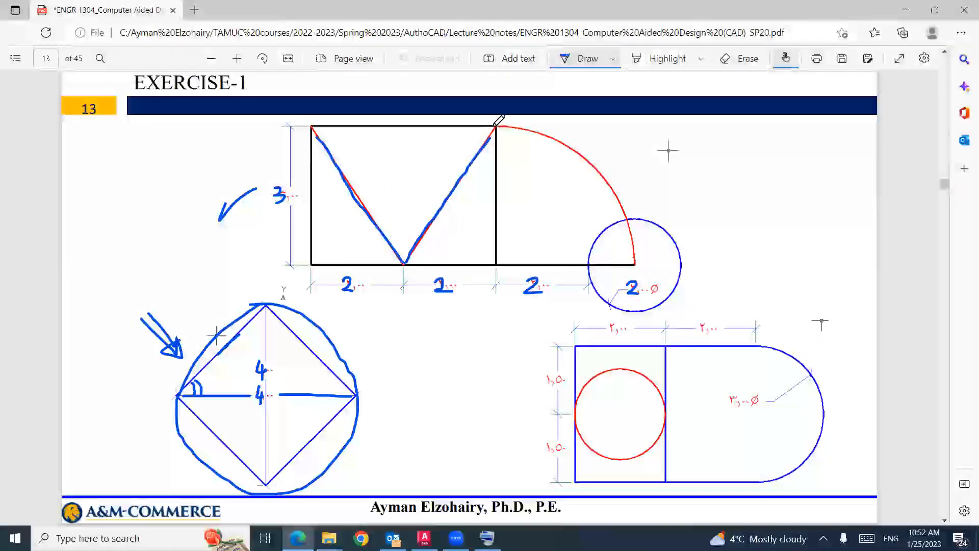
pyautogui.moveTo(497, 132); pyautogui.dragTo(499, 124)
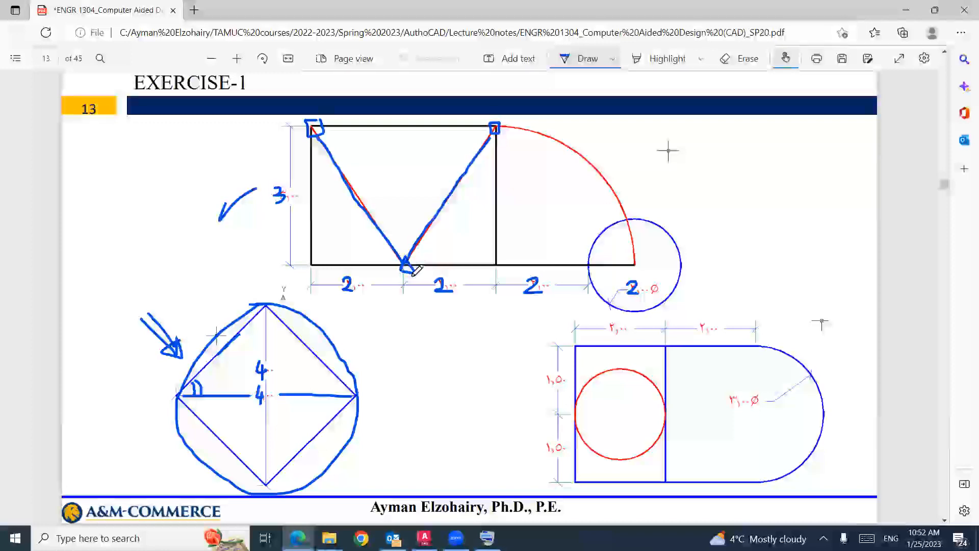
# Step: Switch to AutoCAD and draw a V from the rectangle's upper-right corner through its bottom edge's midpoint to its upper-left corner
pyautogui.hotkey('alt', 'Tab')
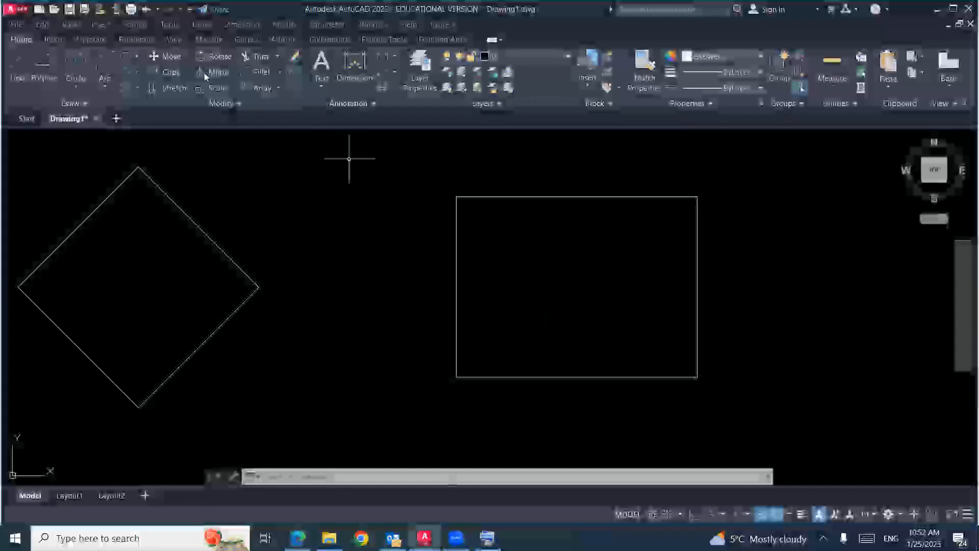
pyautogui.click(15, 67)
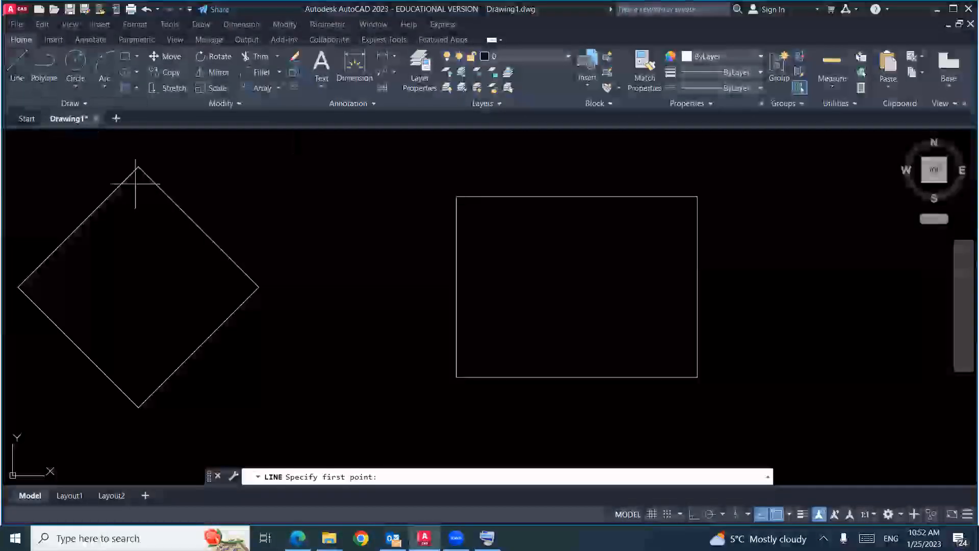
pyautogui.click(697, 197)
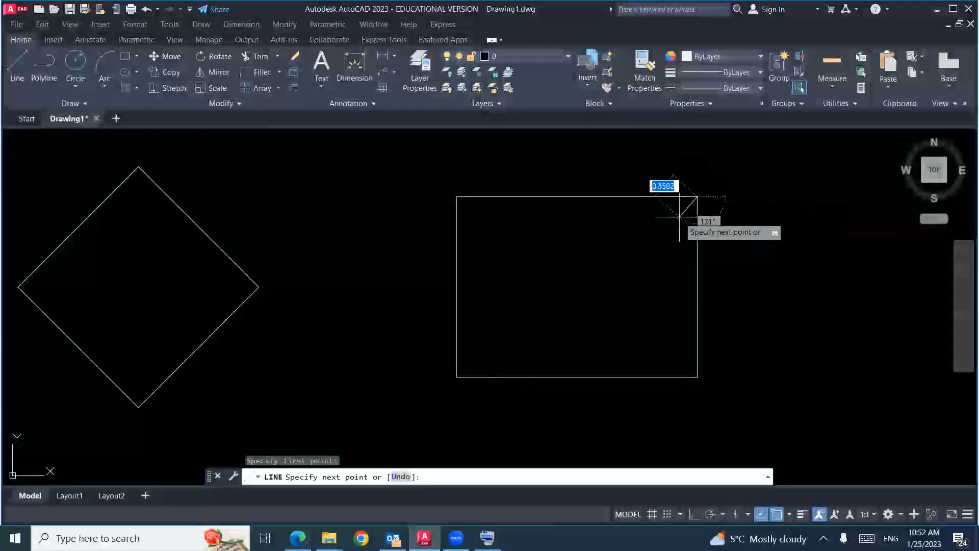
pyautogui.click(576, 377)
pyautogui.click(456, 197)
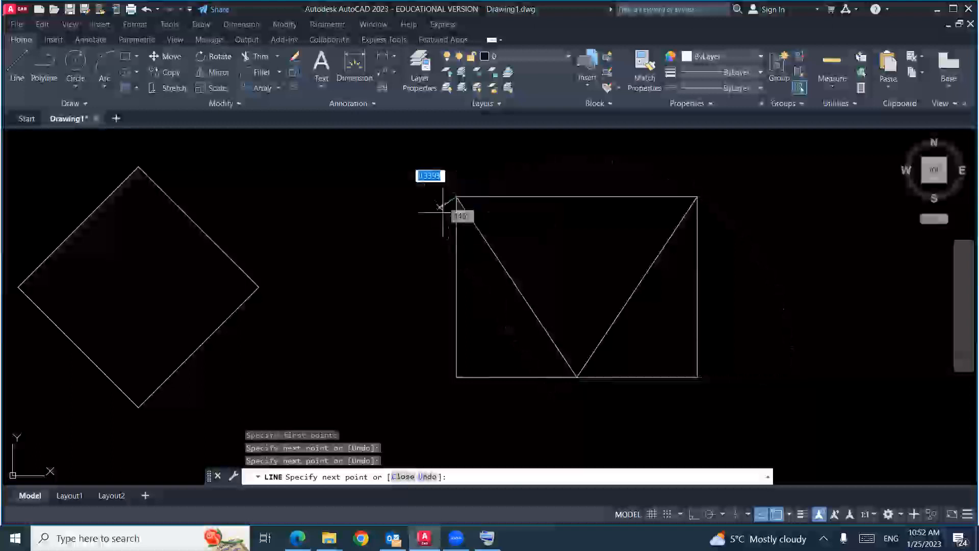
pyautogui.press('Escape')
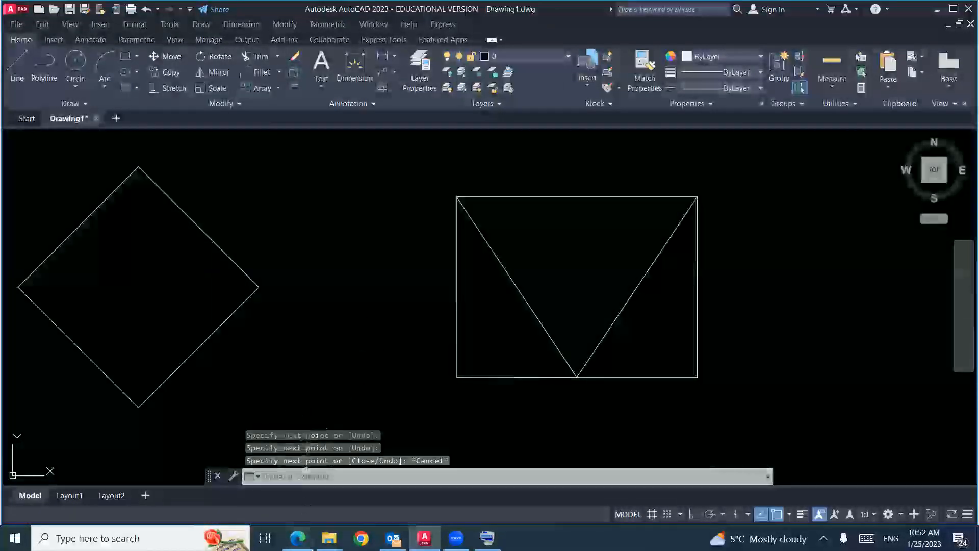
# Step: Switch to the lecture notes PDF and trace the baseline extension under the arc, marking its 2-unit length and the circle's radius portion
pyautogui.click(298, 537)
pyautogui.moveTo(505, 262)
pyautogui.mouseDown()
pyautogui.moveTo(630, 260)
pyautogui.moveTo(512, 262)
pyautogui.mouseUp()
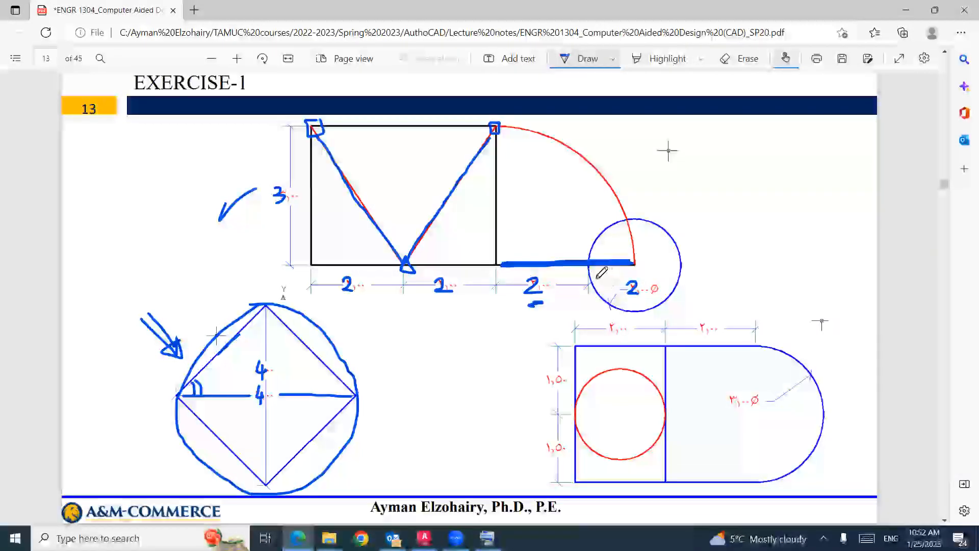
pyautogui.moveTo(616, 276); pyautogui.dragTo(633, 275)
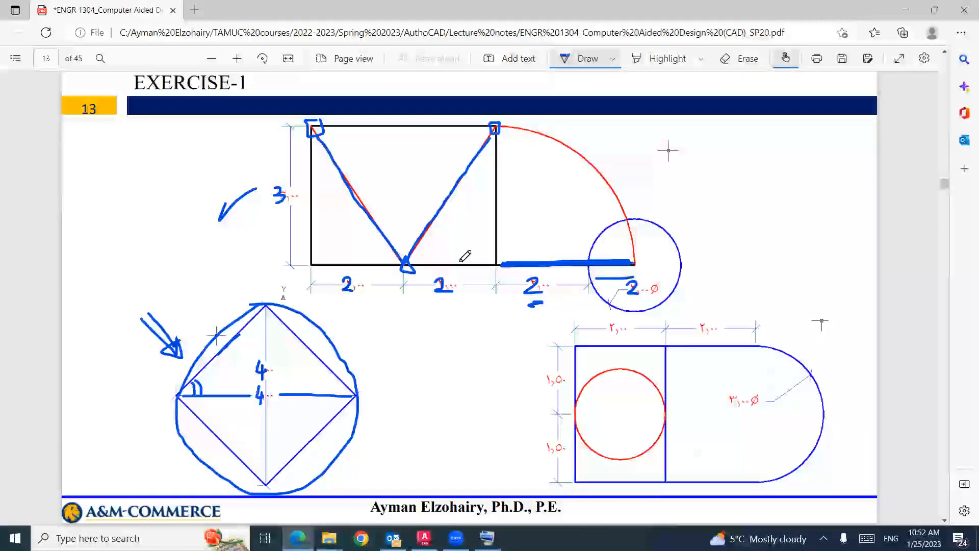
# Step: Switch to AutoCAD and, with Ortho on, draw a horizontal line 4 long extending rightward from the rectangle's lower-right corner
pyautogui.click(425, 538)
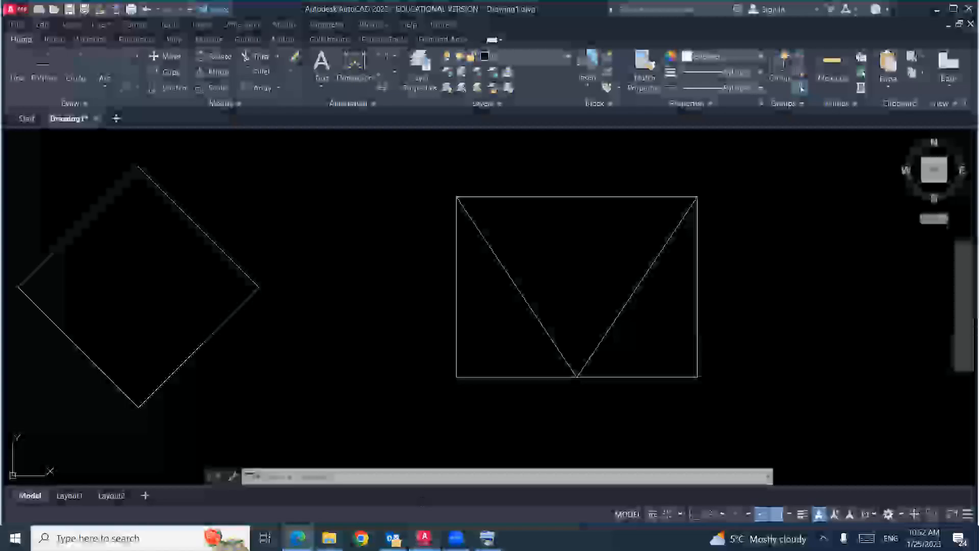
pyautogui.click(17, 69)
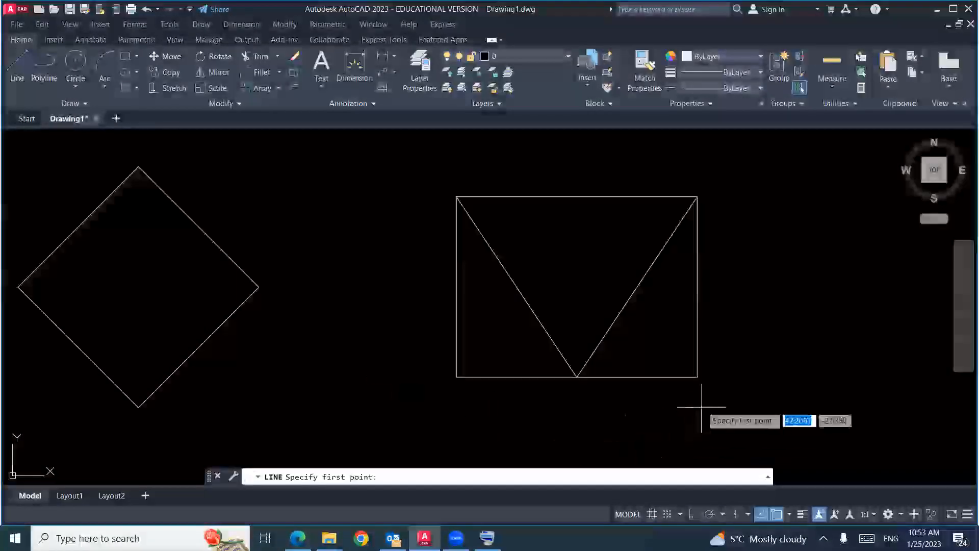
pyautogui.click(697, 377)
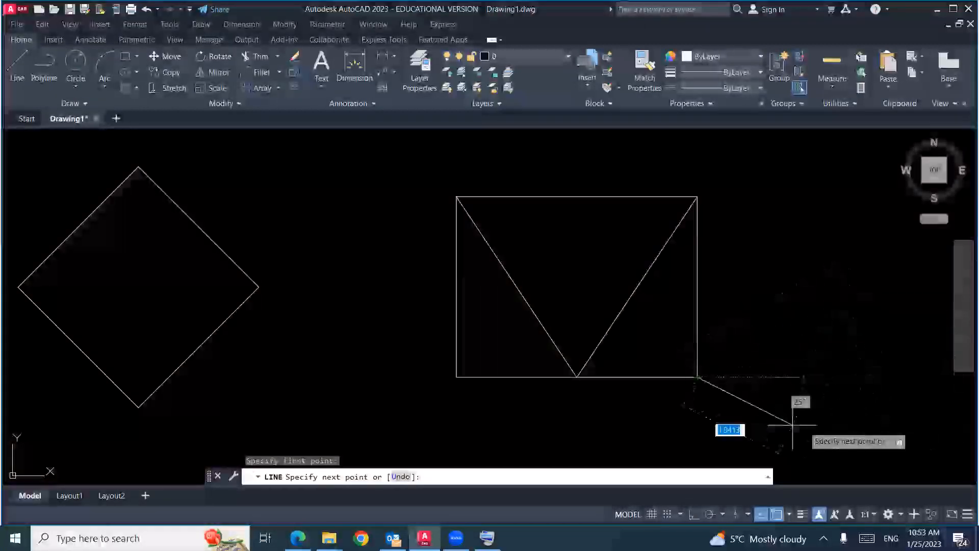
pyautogui.click(694, 514)
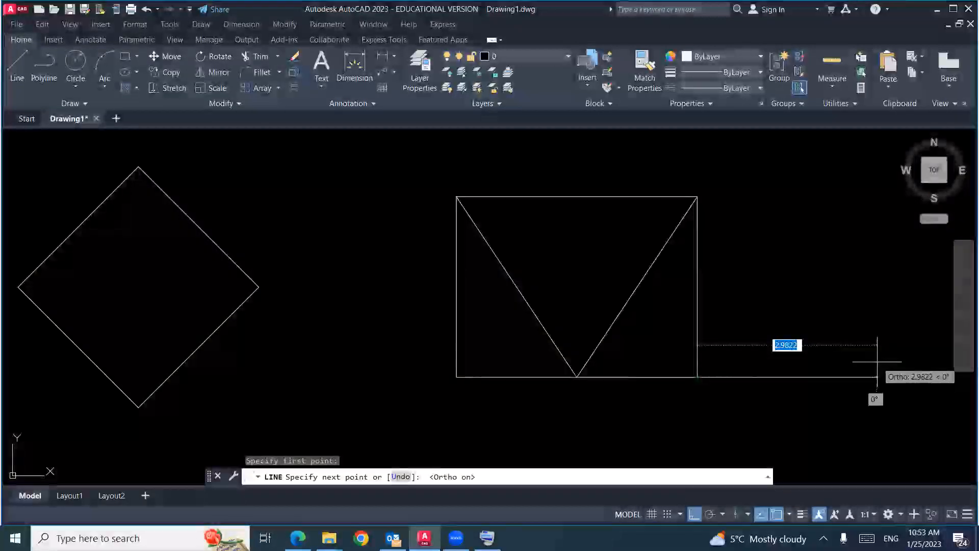
pyautogui.write('4')
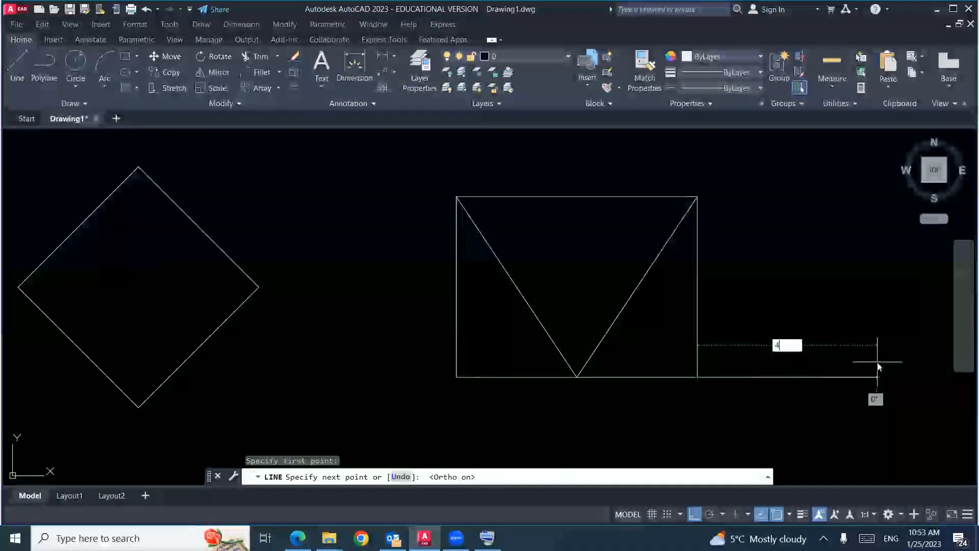
pyautogui.press('Return')
pyautogui.press('Escape')
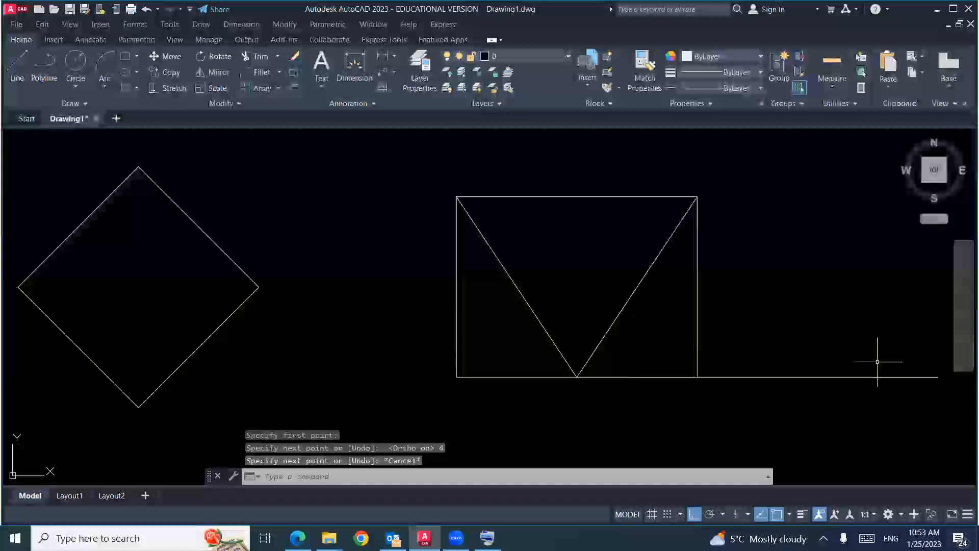
pyautogui.moveTo(857, 352); pyautogui.dragTo(656, 338, button='middle')
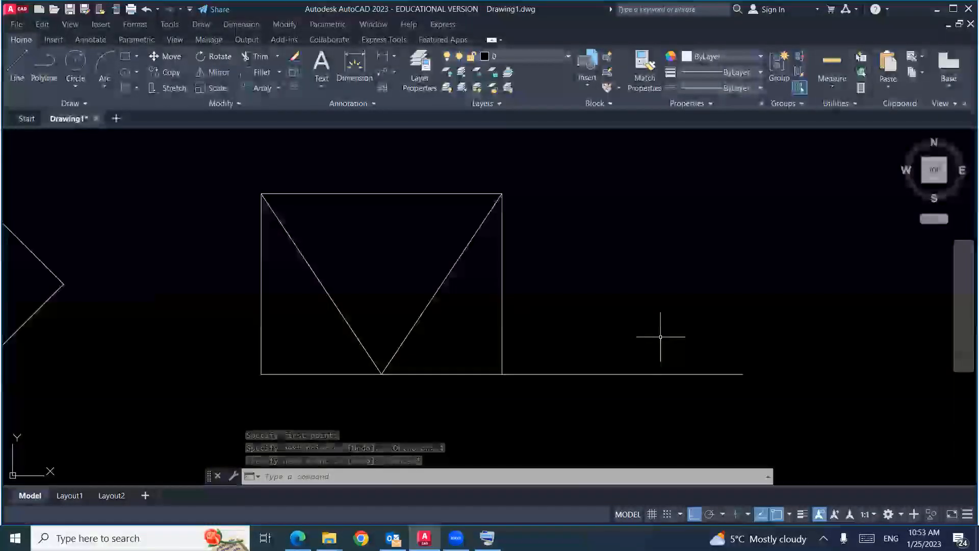
# Step: Switch to the lecture notes PDF and use a red pen to circle the diameter symbol, mark the circle's radius as 1 and trace the baseline extension
pyautogui.click(298, 538)
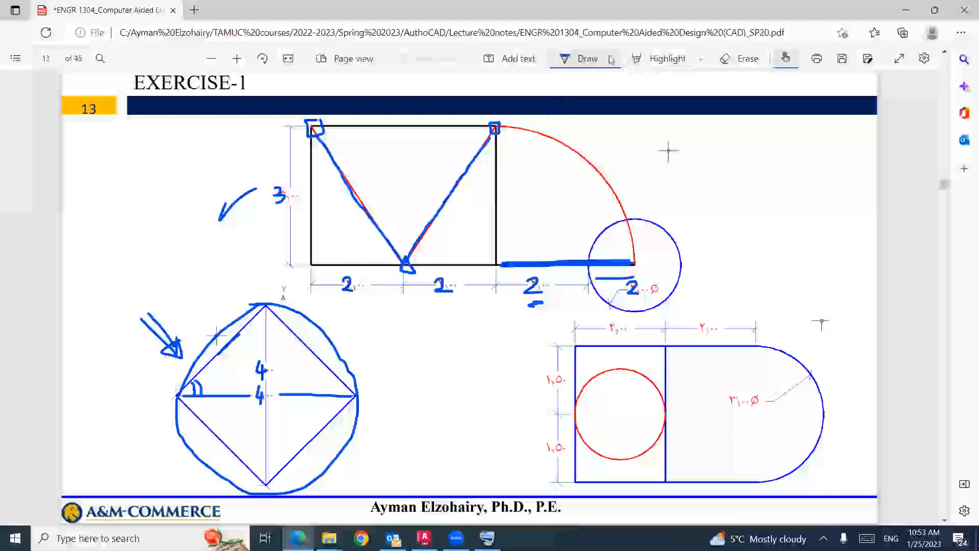
pyautogui.click(611, 59)
pyautogui.click(500, 134)
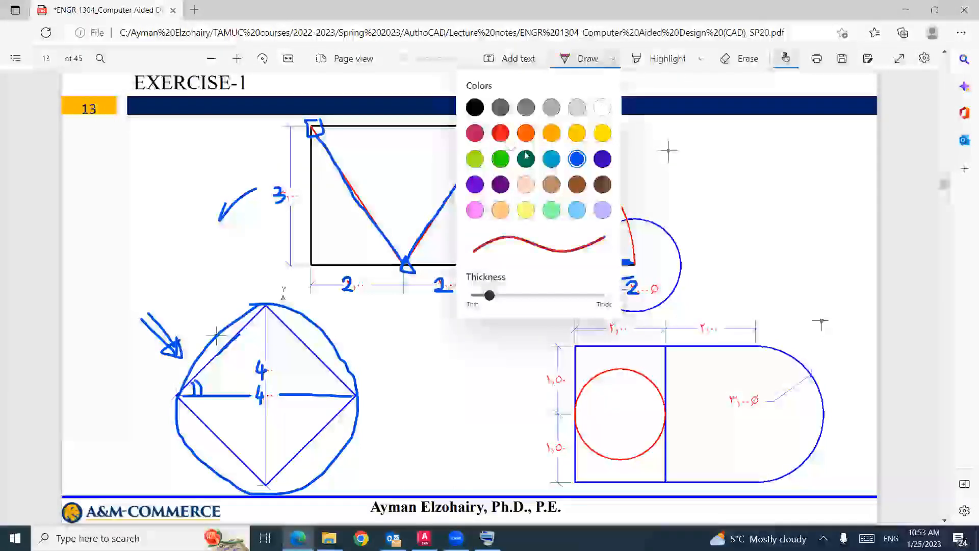
pyautogui.click(675, 210)
pyautogui.moveTo(640, 303)
pyautogui.mouseDown()
pyautogui.moveTo(626, 298)
pyautogui.moveTo(653, 295)
pyautogui.mouseUp()
pyautogui.moveTo(629, 261); pyautogui.dragTo(517, 260)
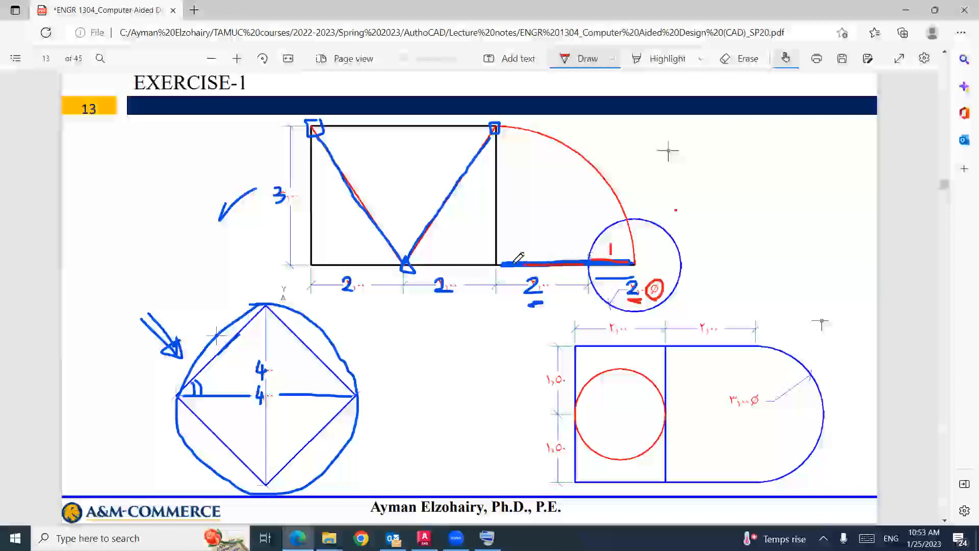
# Step: Switch to AutoCAD, delete the baseline extension and redraw it 3 long from the rectangle's lower-right corner
pyautogui.click(424, 538)
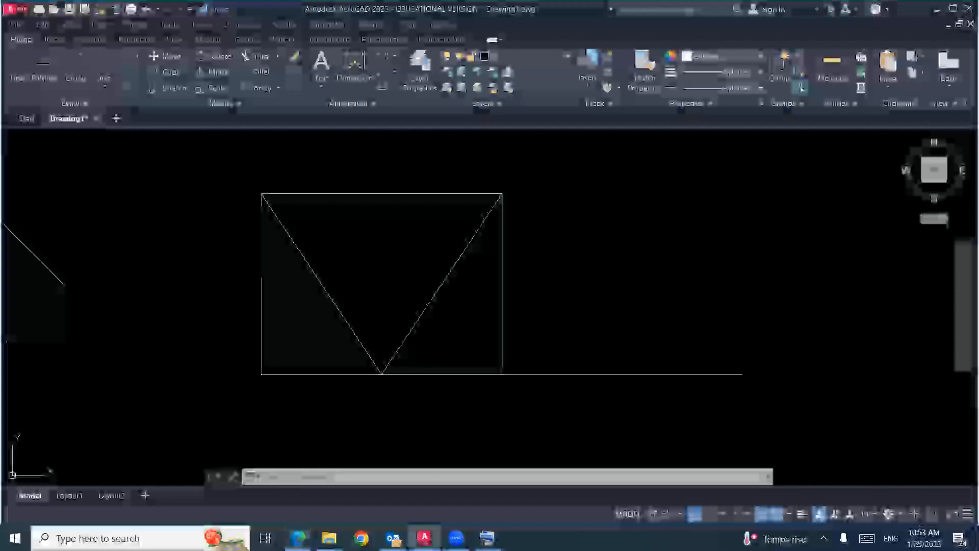
pyautogui.click(576, 375)
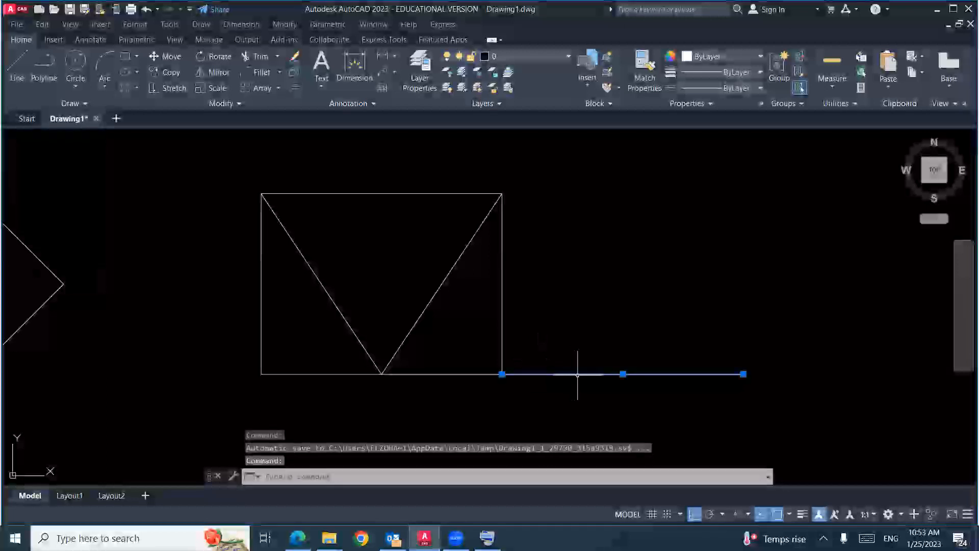
pyautogui.press('Delete')
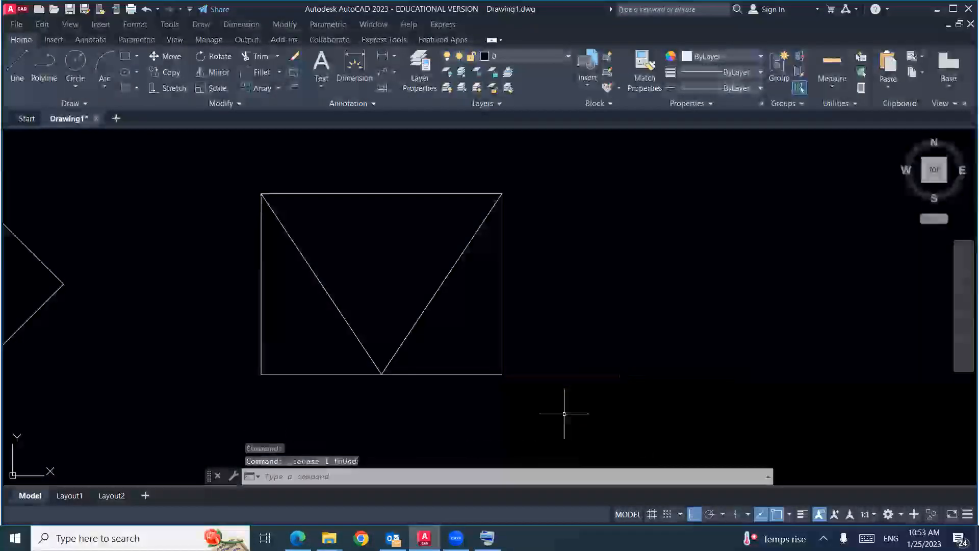
pyautogui.click(20, 74)
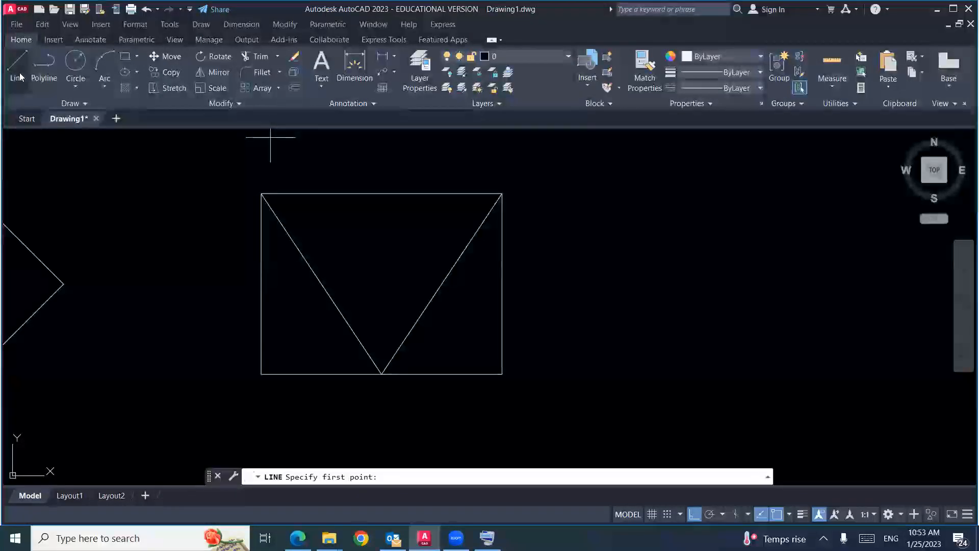
pyautogui.click(503, 374)
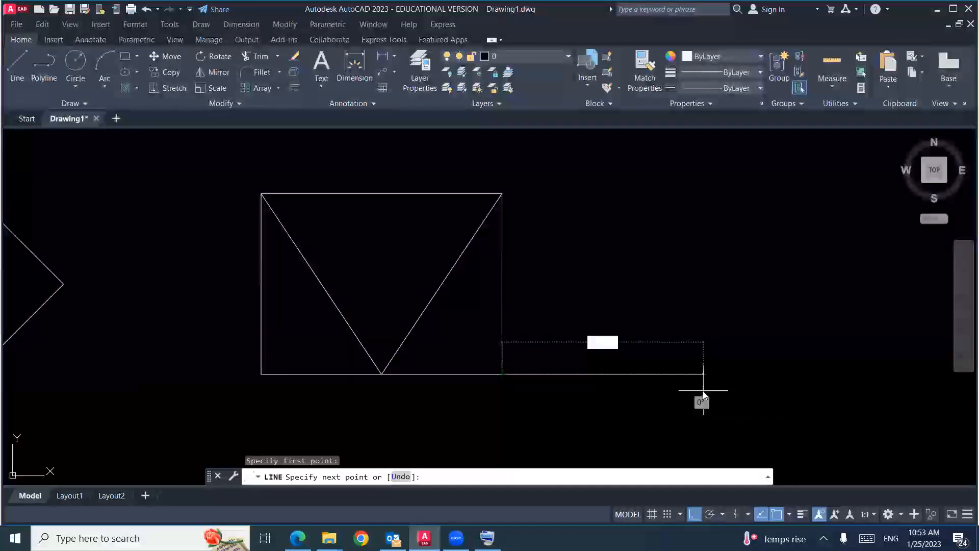
pyautogui.click(704, 390)
pyautogui.press('Escape')
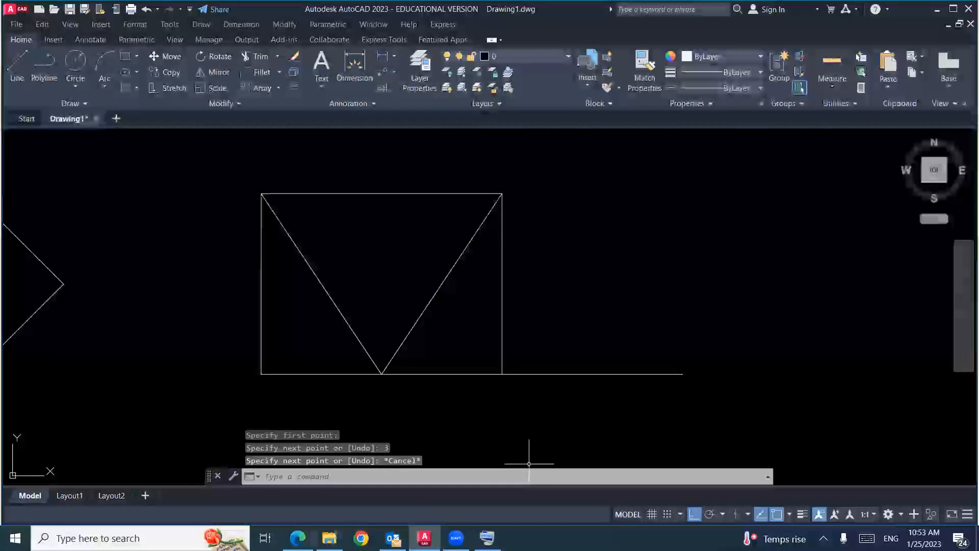
# Step: Switch to the lecture notes PDF and mark the upper part of the figure's arc with the red pen
pyautogui.click(297, 538)
pyautogui.moveTo(559, 130)
pyautogui.mouseDown()
pyautogui.moveTo(612, 159)
pyautogui.moveTo(641, 245)
pyautogui.moveTo(600, 164)
pyautogui.moveTo(523, 134)
pyautogui.mouseUp()
# Step: Switch to AutoCAD and bring up the full list of drawing commands
pyautogui.click(424, 537)
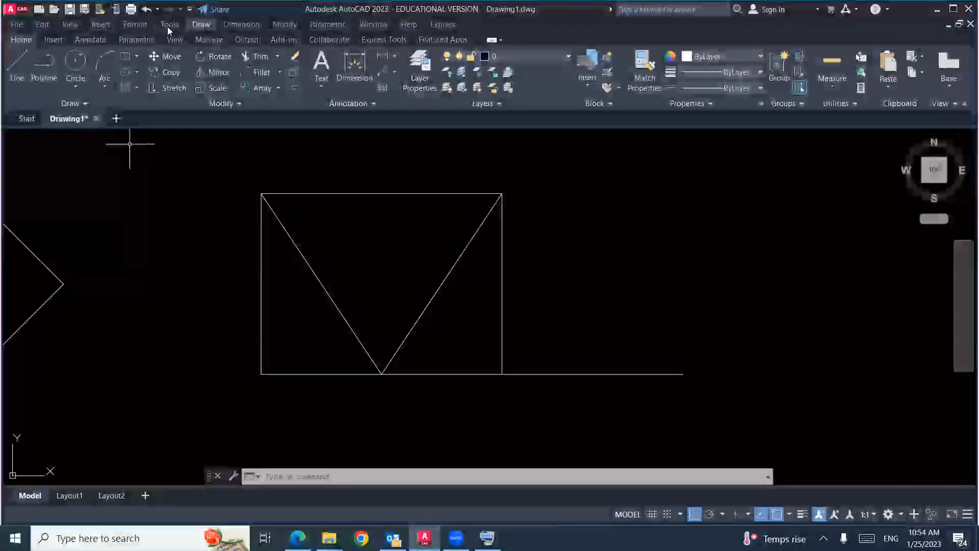
pyautogui.click(201, 24)
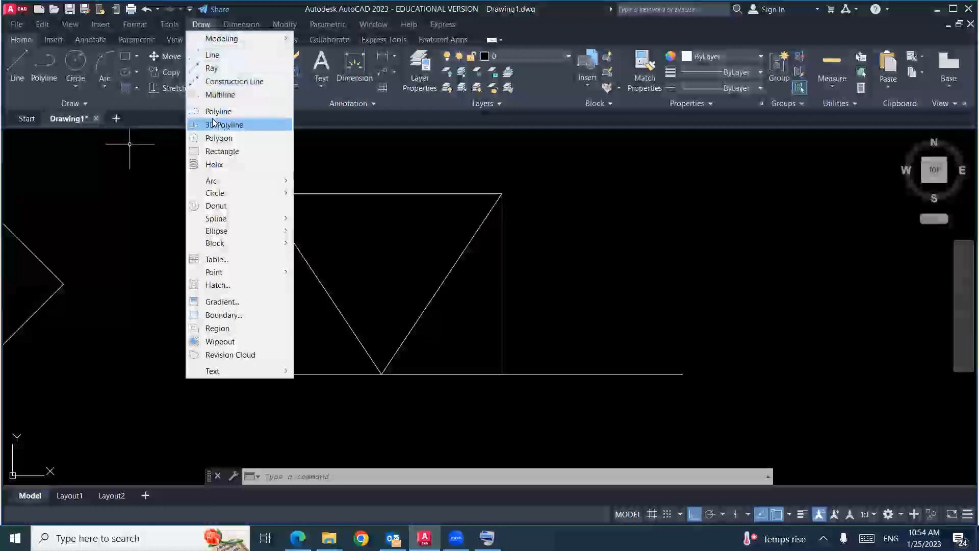